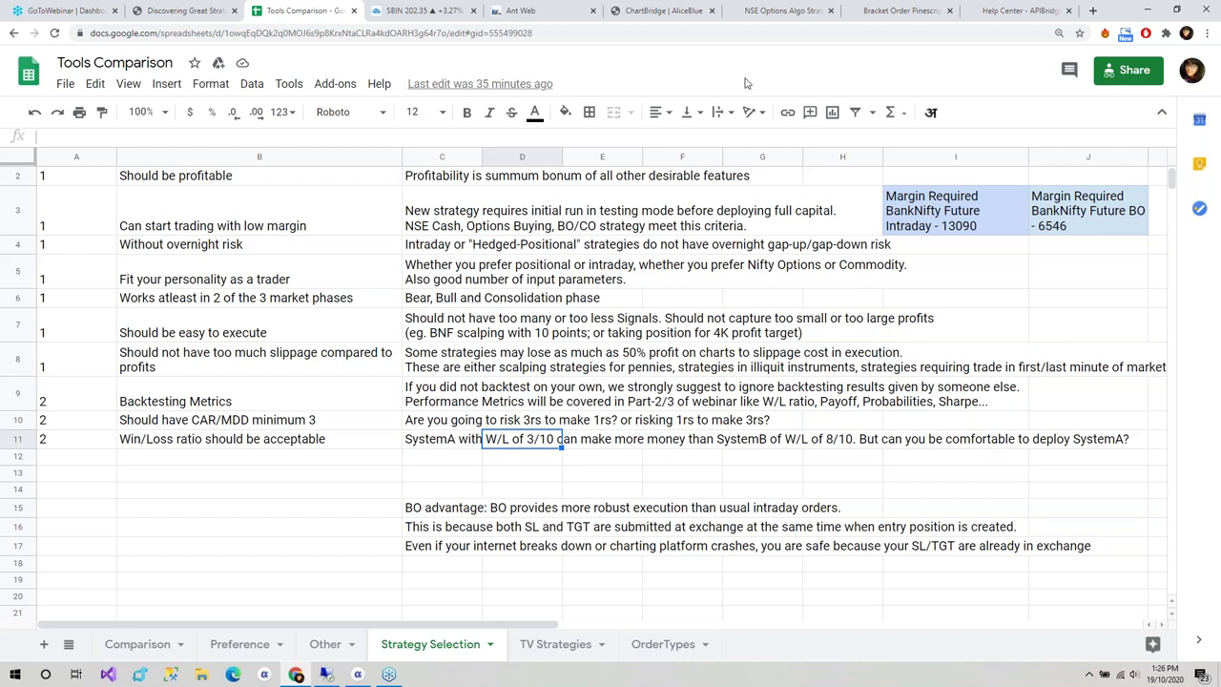
# Review the BO advantage notes, the low-margin feature and the BankNifty Future BO margin note in the Strategy Selection sheet.
pyautogui.click(449, 515)
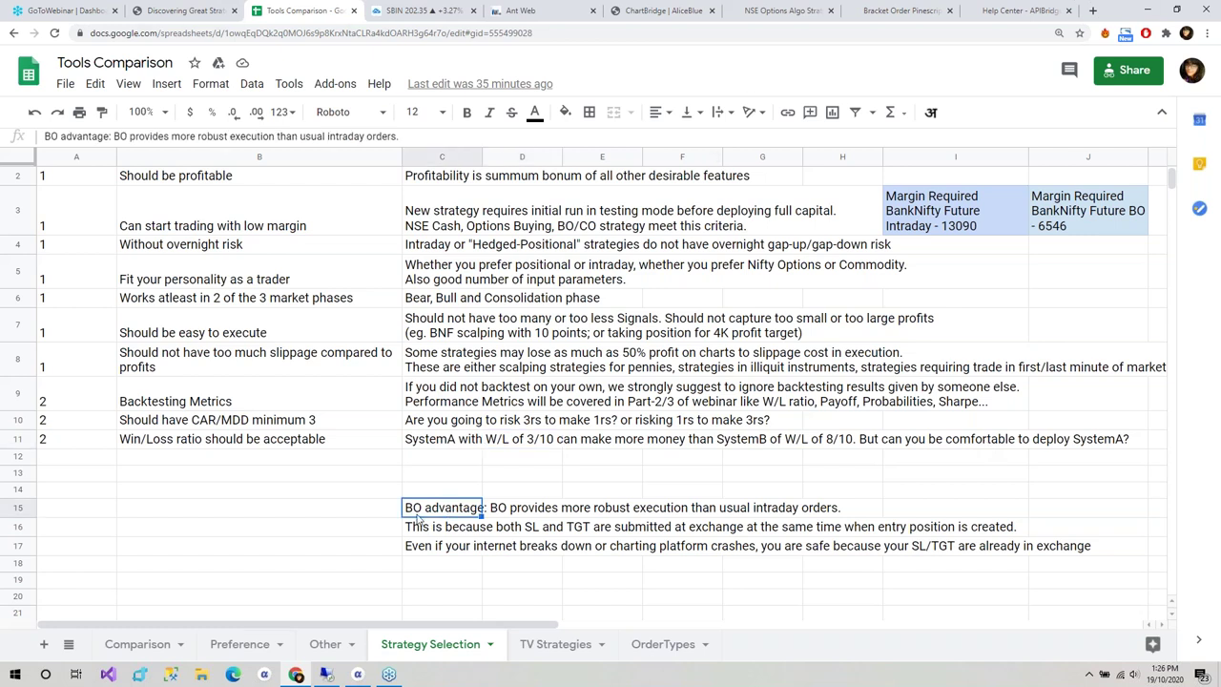
pyautogui.click(376, 530)
pyautogui.click(434, 513)
pyautogui.scroll(1, 315, 320)
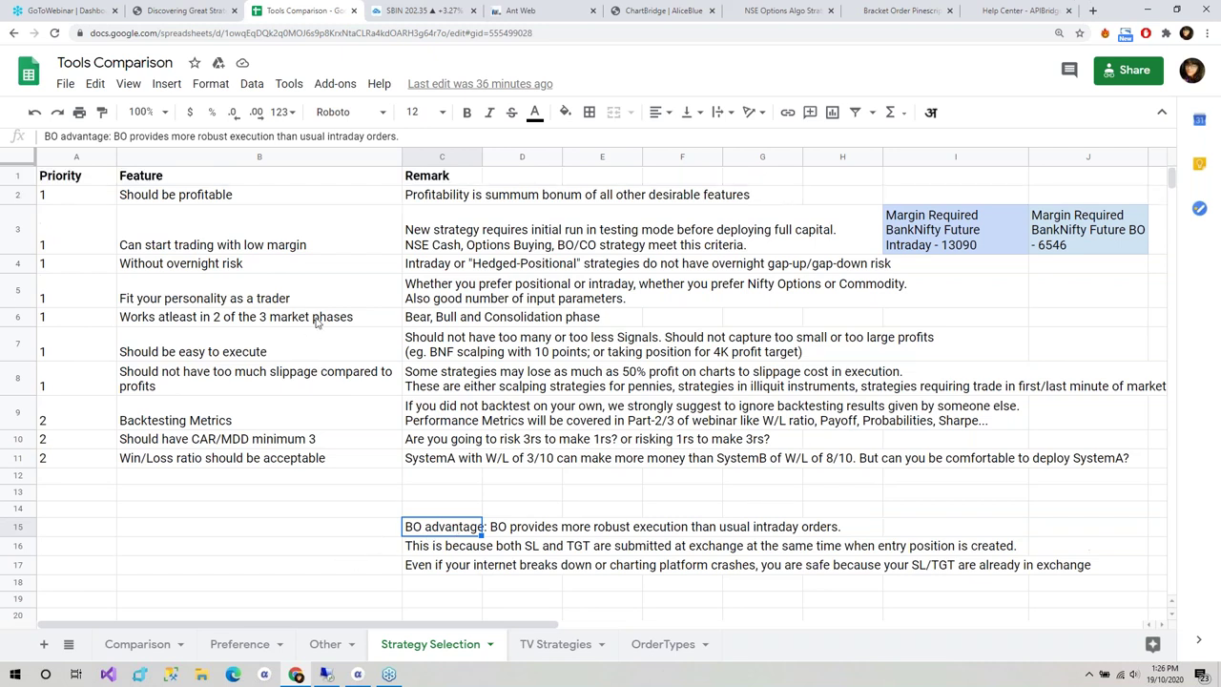
pyautogui.click(358, 244)
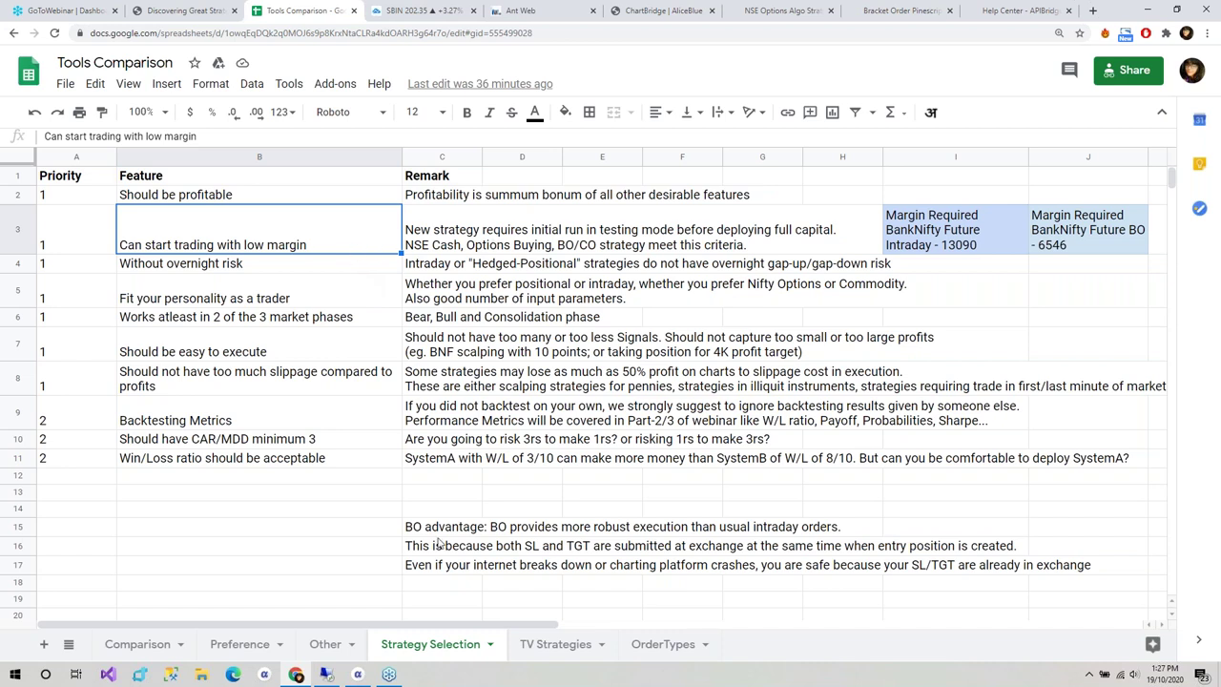
pyautogui.scroll(-2, 439, 543)
pyautogui.click(465, 493)
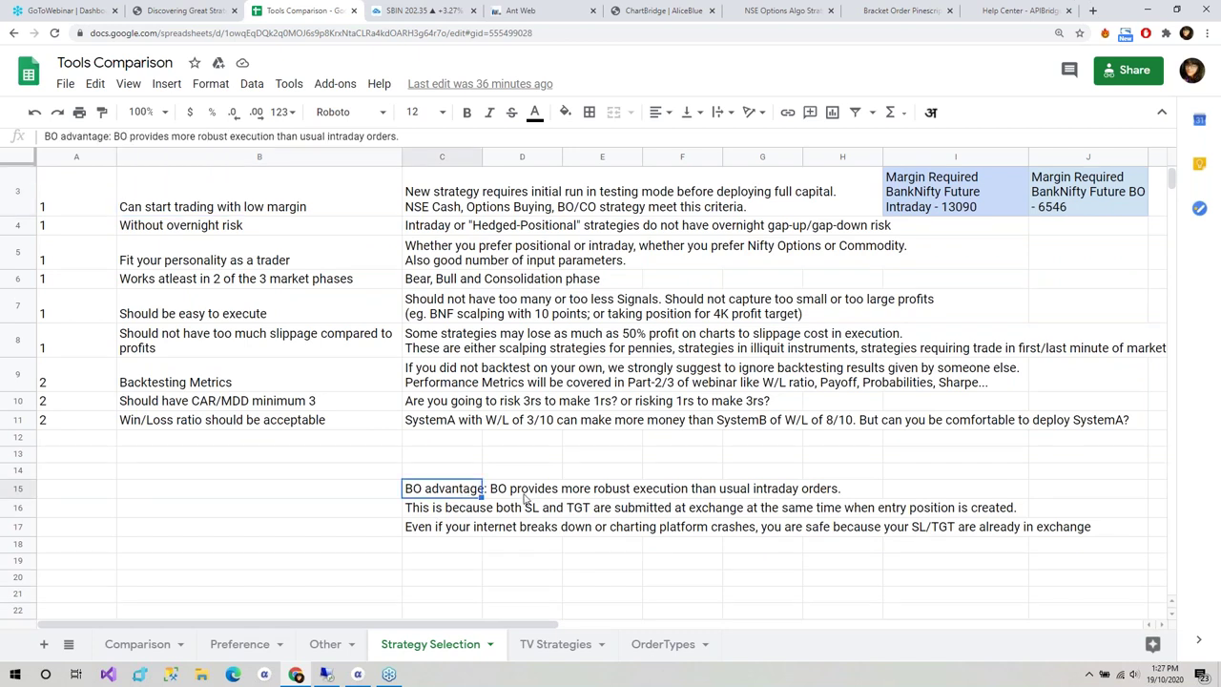
pyautogui.click(523, 494)
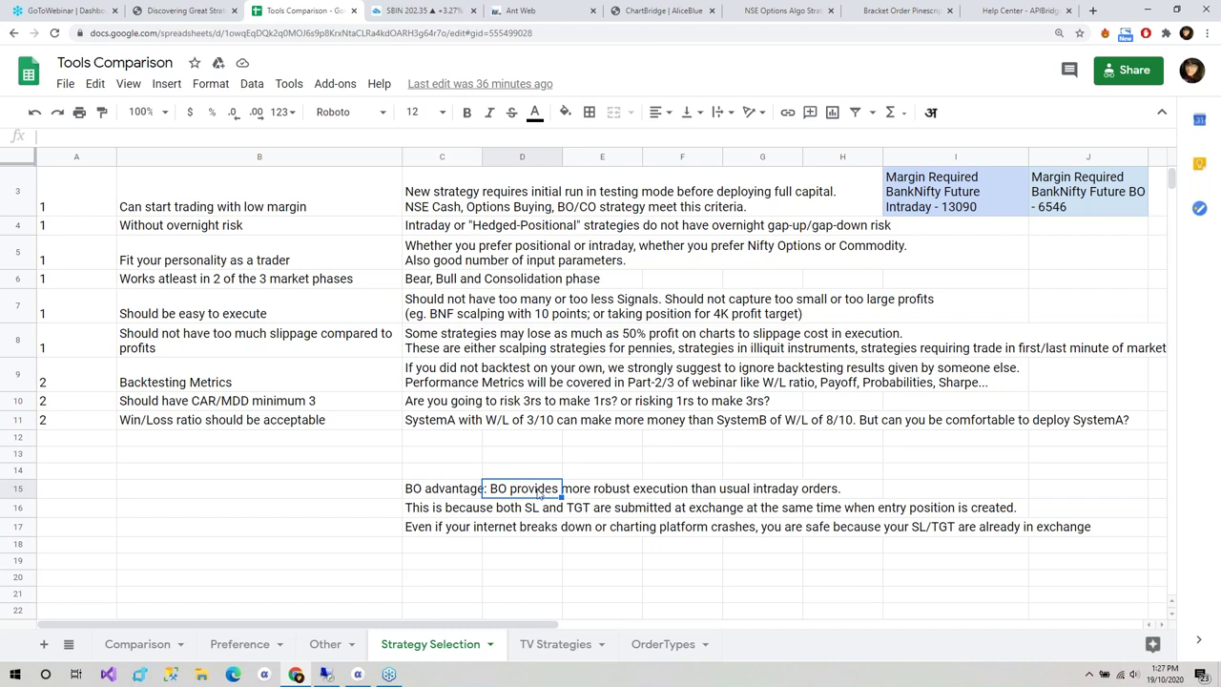
pyautogui.click(448, 512)
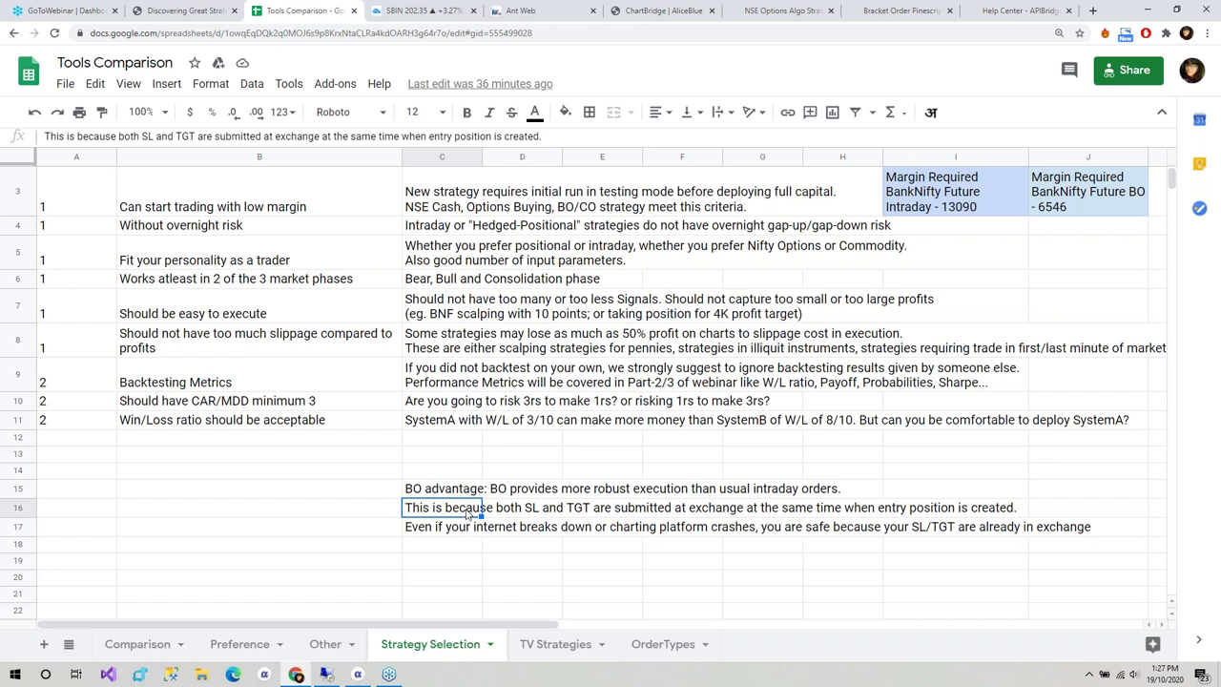
pyautogui.click(409, 491)
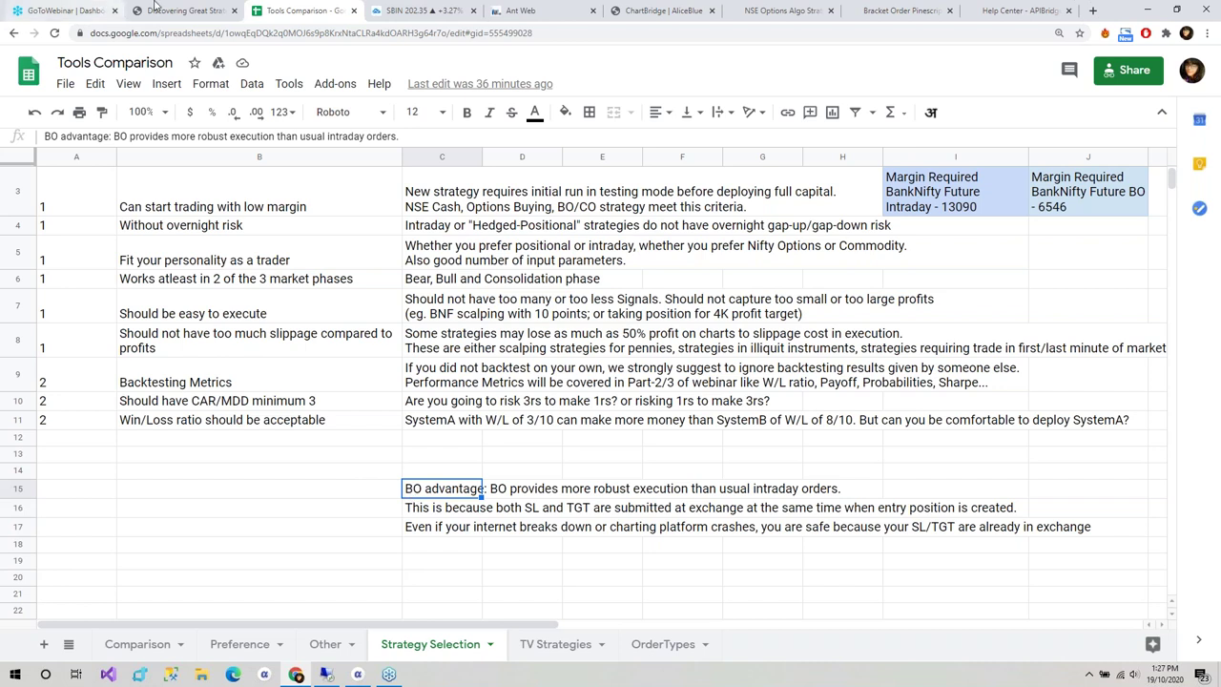
pyautogui.click(1066, 200)
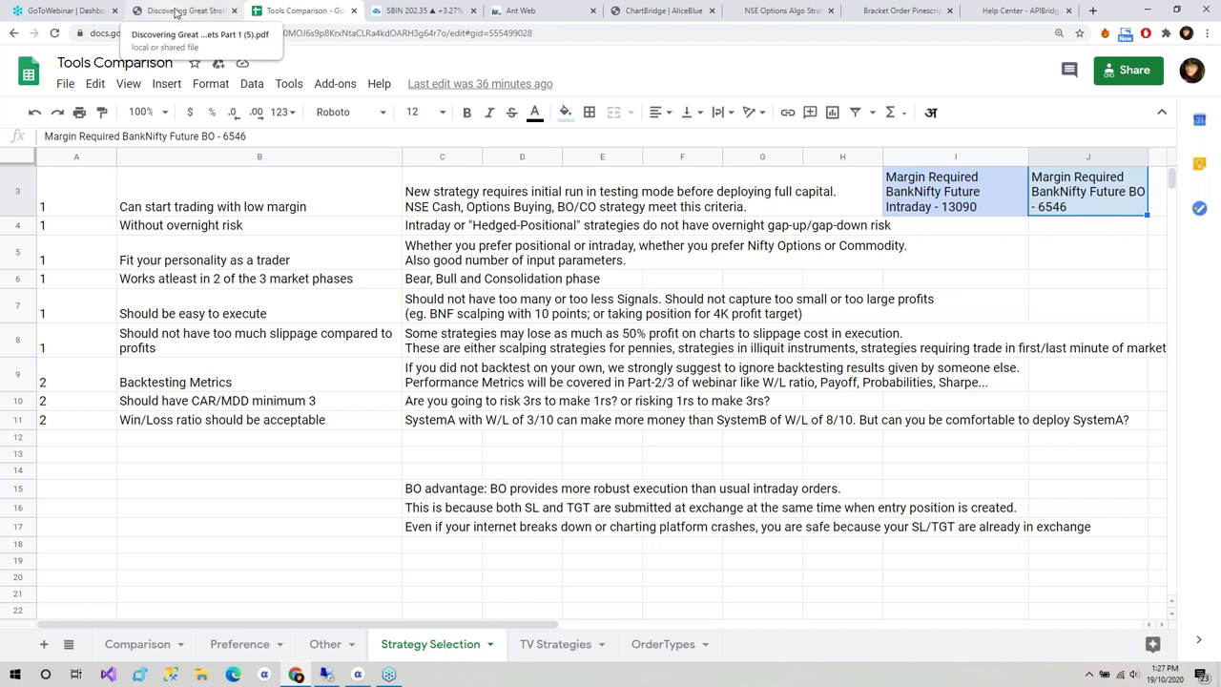
# Switch to the Discovering Great Strategies PDF and examine the Win/Loss Ratio slide and the Strategies comparison table.
pyautogui.click(174, 13)
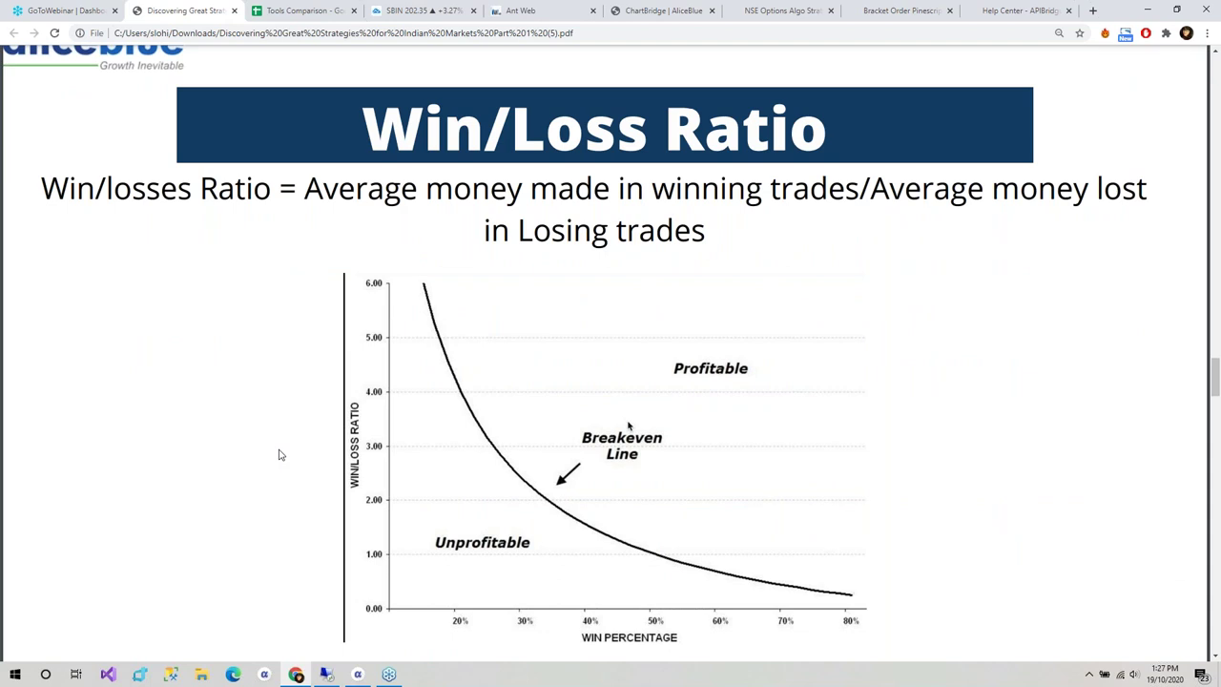
pyautogui.scroll(-1, 280, 455)
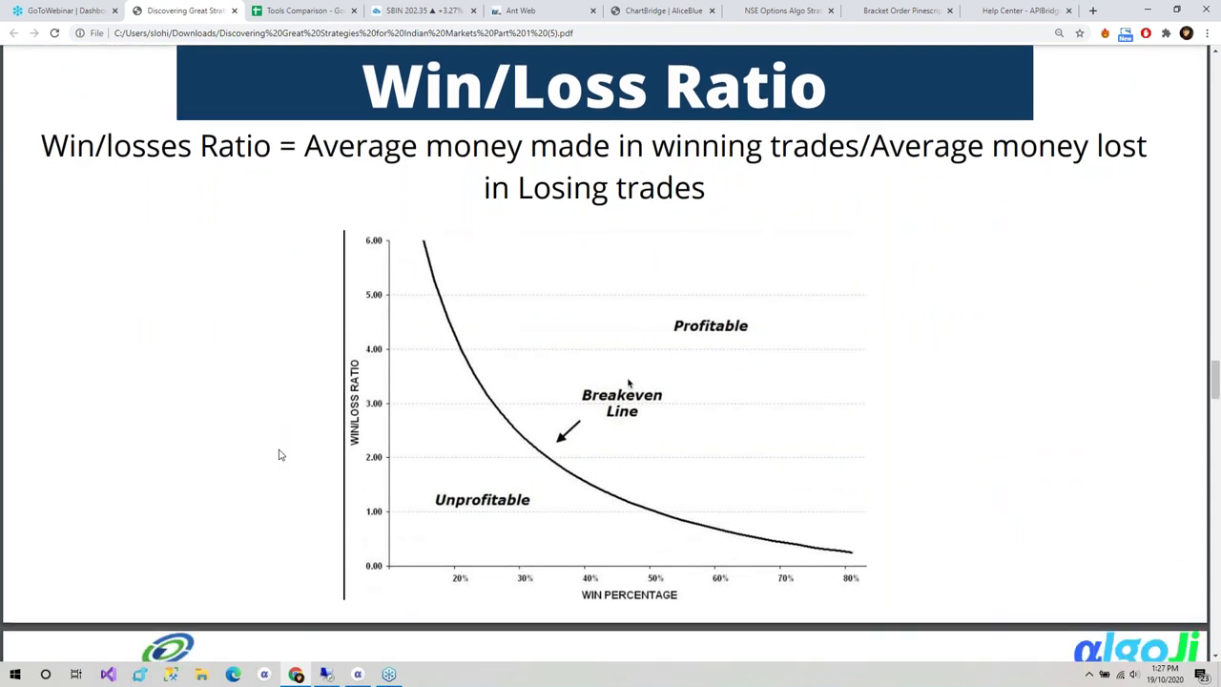
pyautogui.scroll(-3, 280, 455)
pyautogui.scroll(-2, 279, 456)
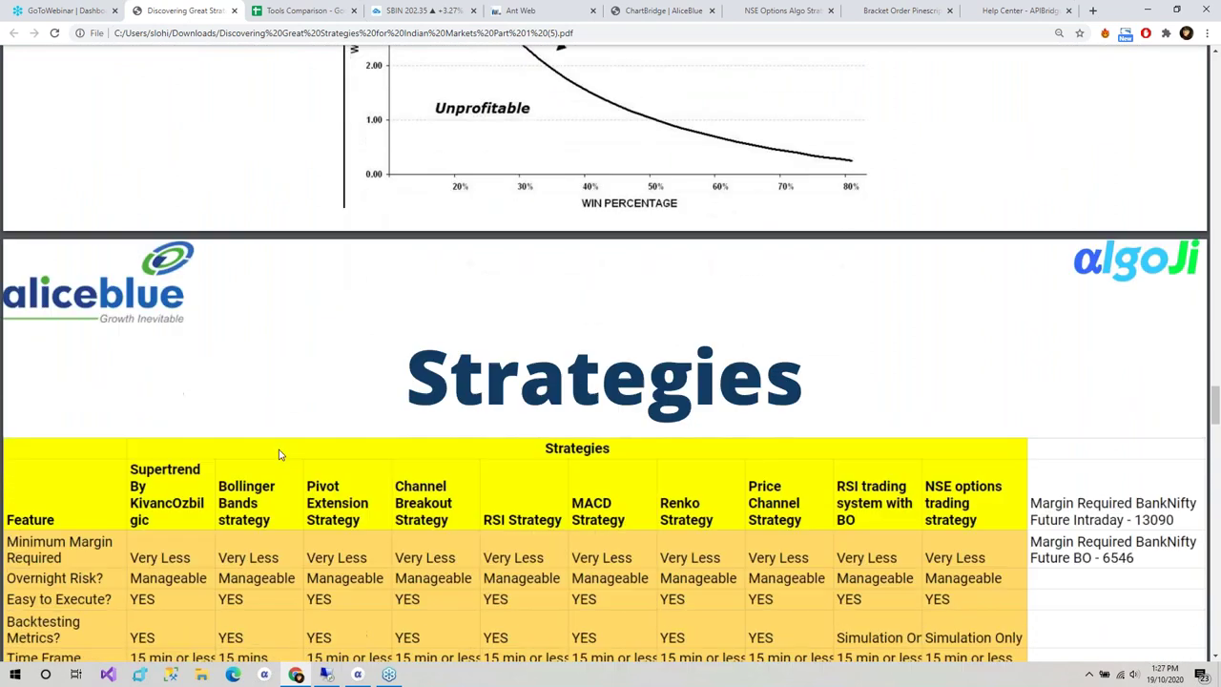
pyautogui.scroll(-1, 280, 455)
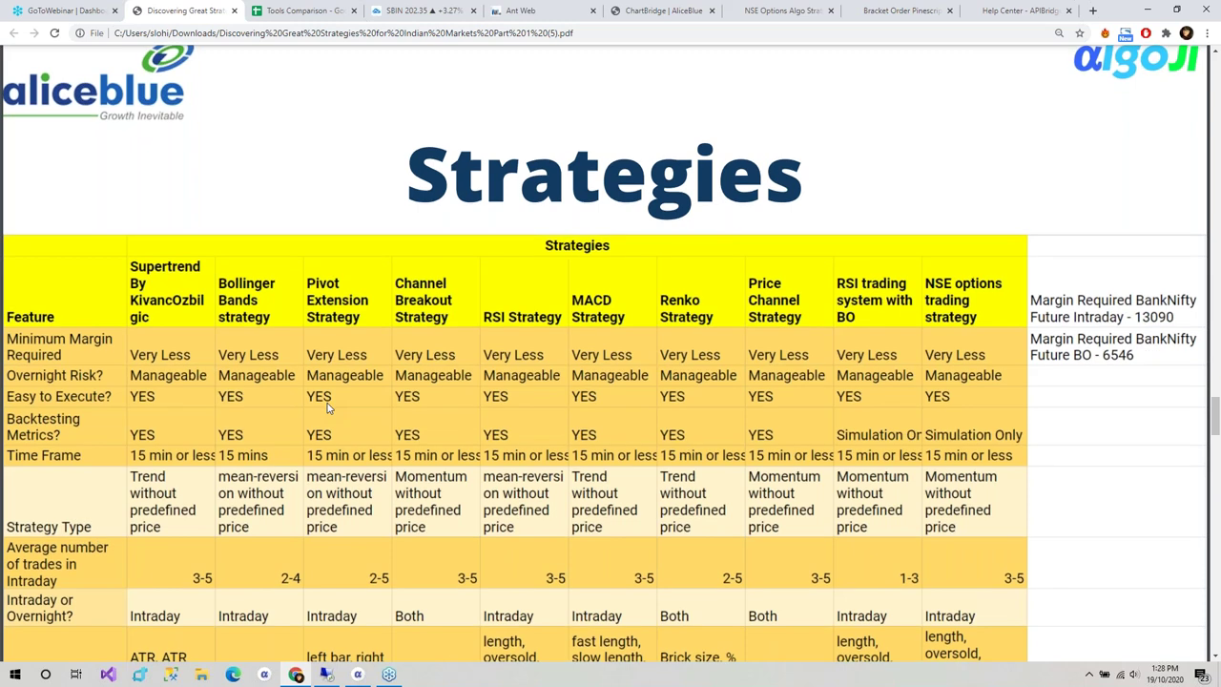
pyautogui.scroll(-1, 327, 408)
pyautogui.scroll(1, 327, 408)
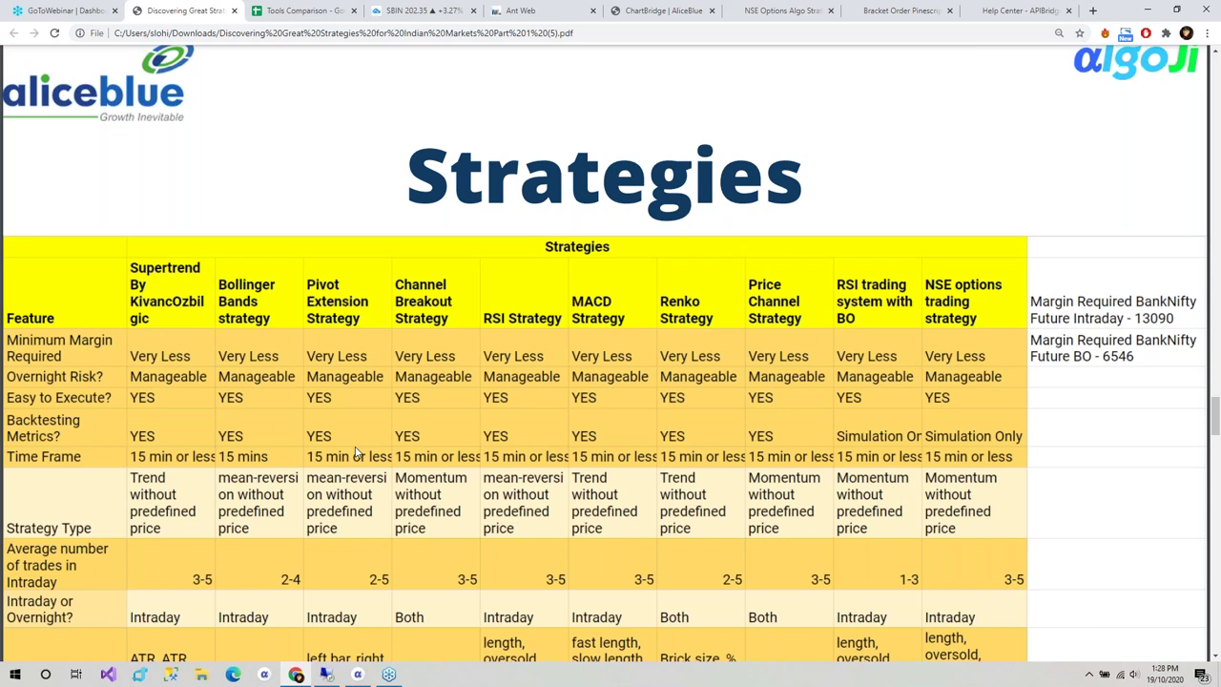
pyautogui.scroll(-1, 203, 300)
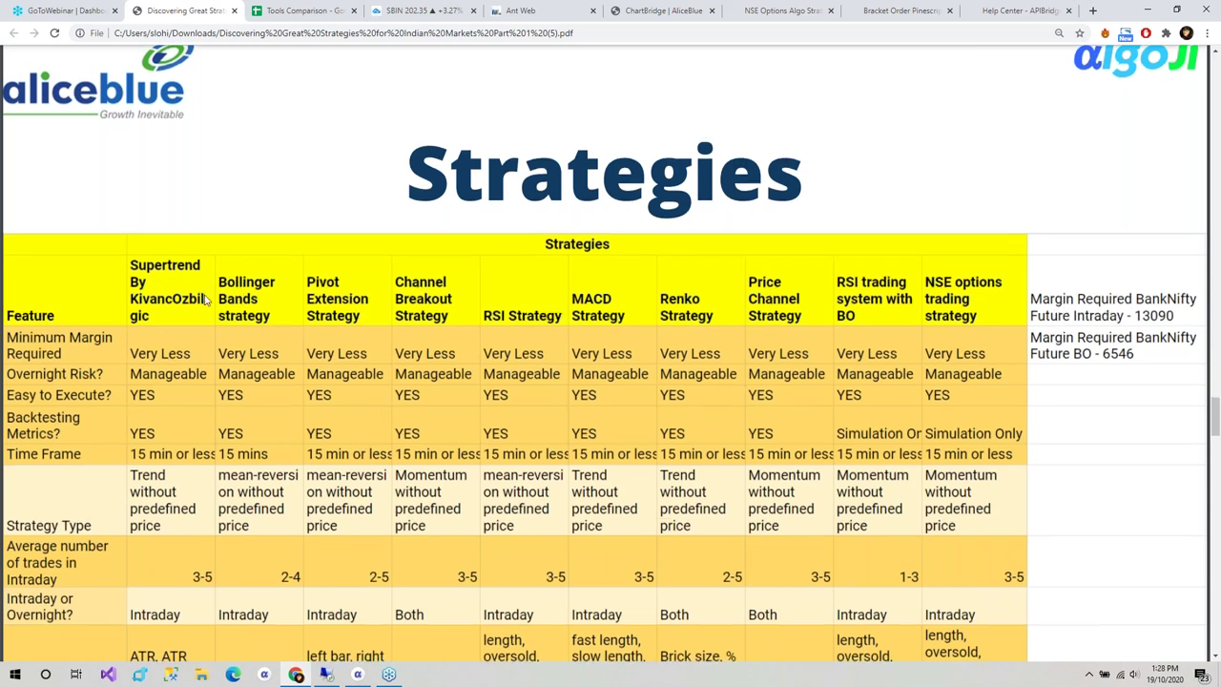
pyautogui.scroll(-1, 203, 300)
pyautogui.scroll(-2, 203, 299)
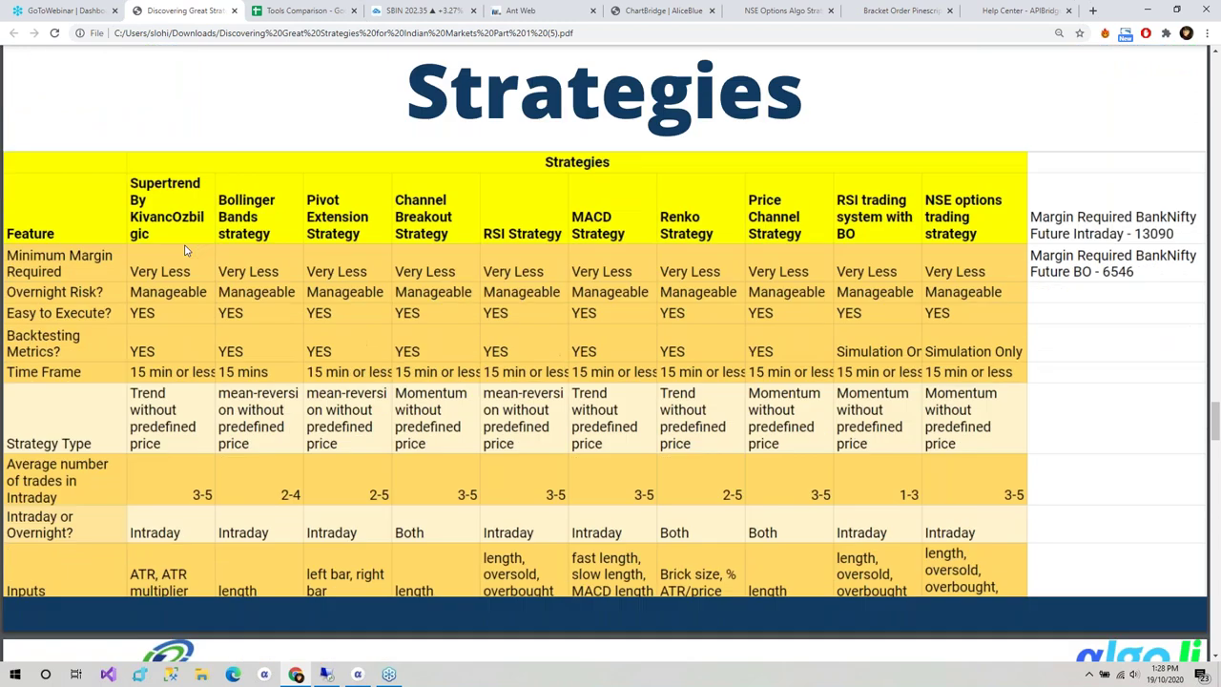
# Return to the Tools Comparison spreadsheet, open the TV Strategies sheet at the Supertrend column, and show it full screen.
pyautogui.click(306, 11)
pyautogui.click(555, 644)
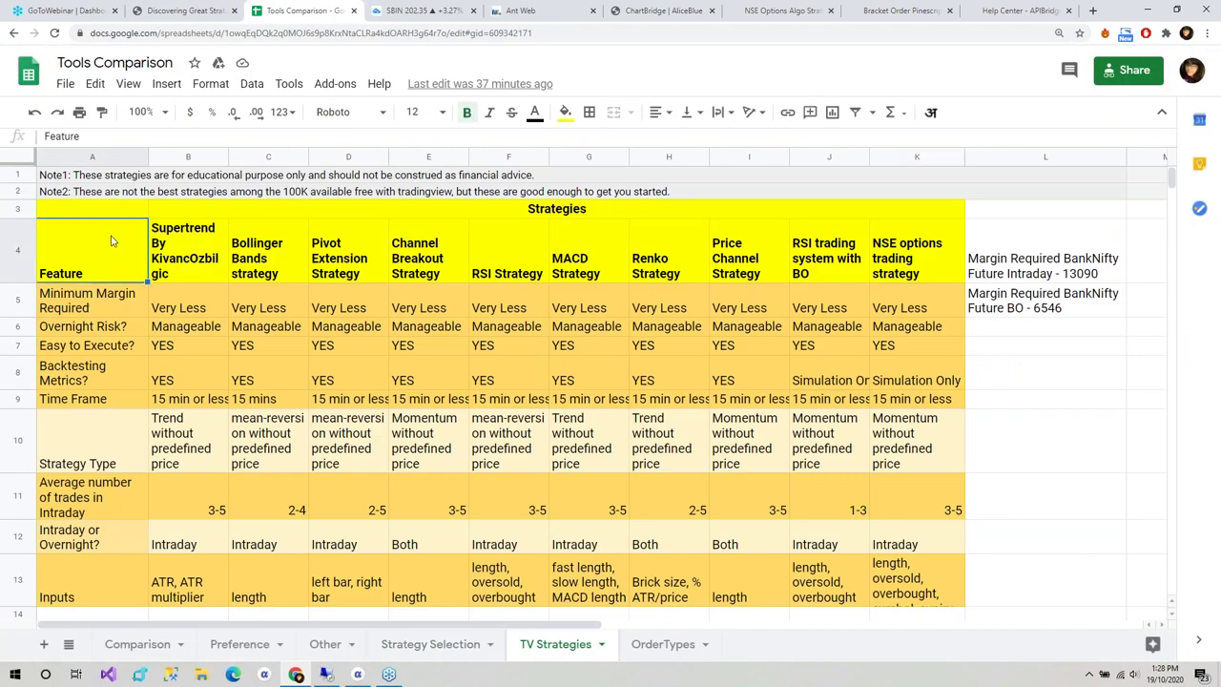
pyautogui.click(198, 236)
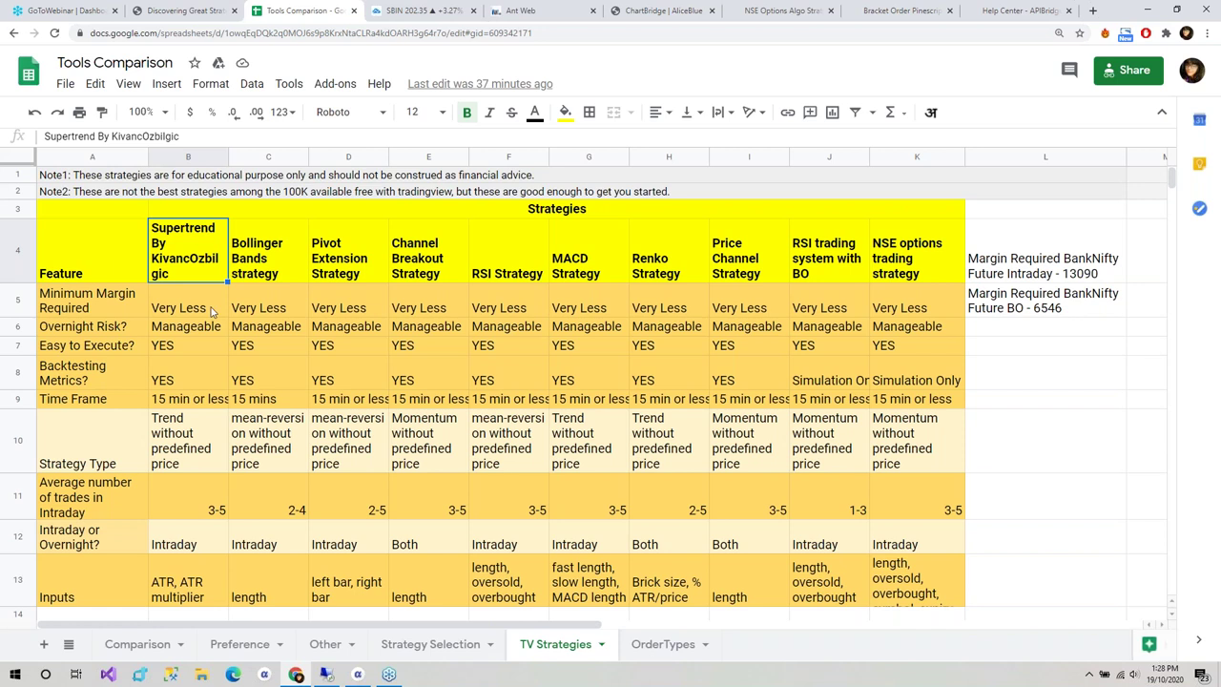
pyautogui.press('F11')
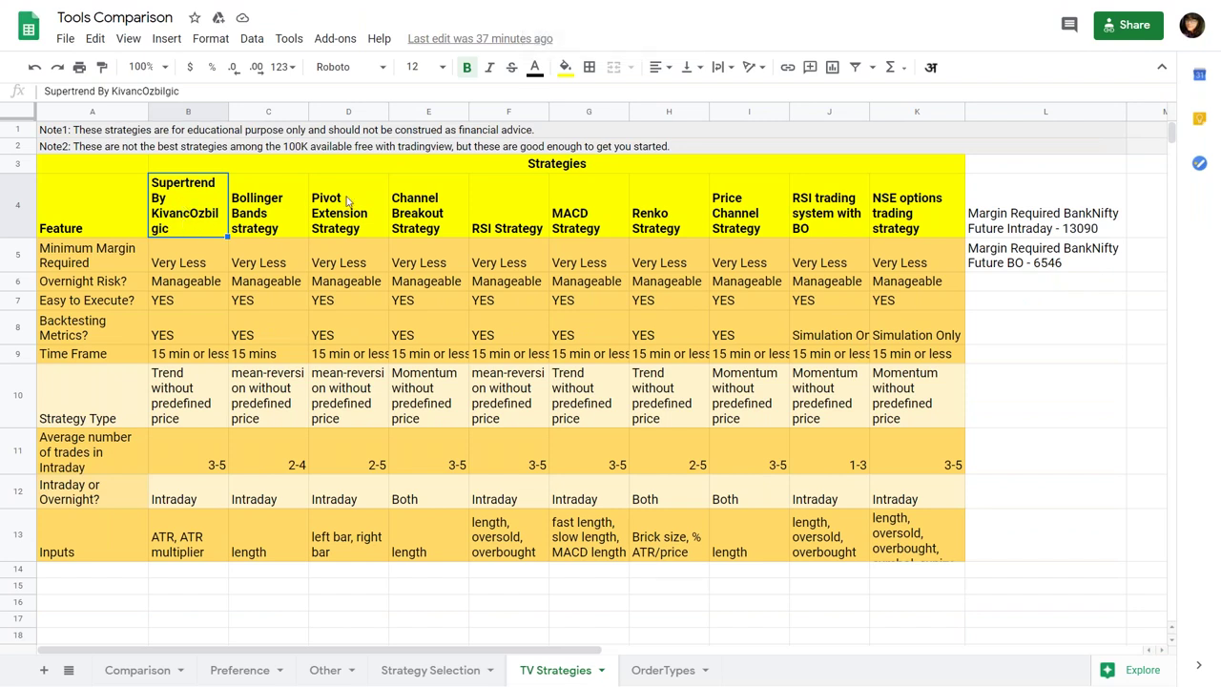
# Go through the strategy names in the header row, from Bollinger Bands to RSI trading system with BO and back to Supertrend.
pyautogui.click(261, 222)
pyautogui.click(355, 216)
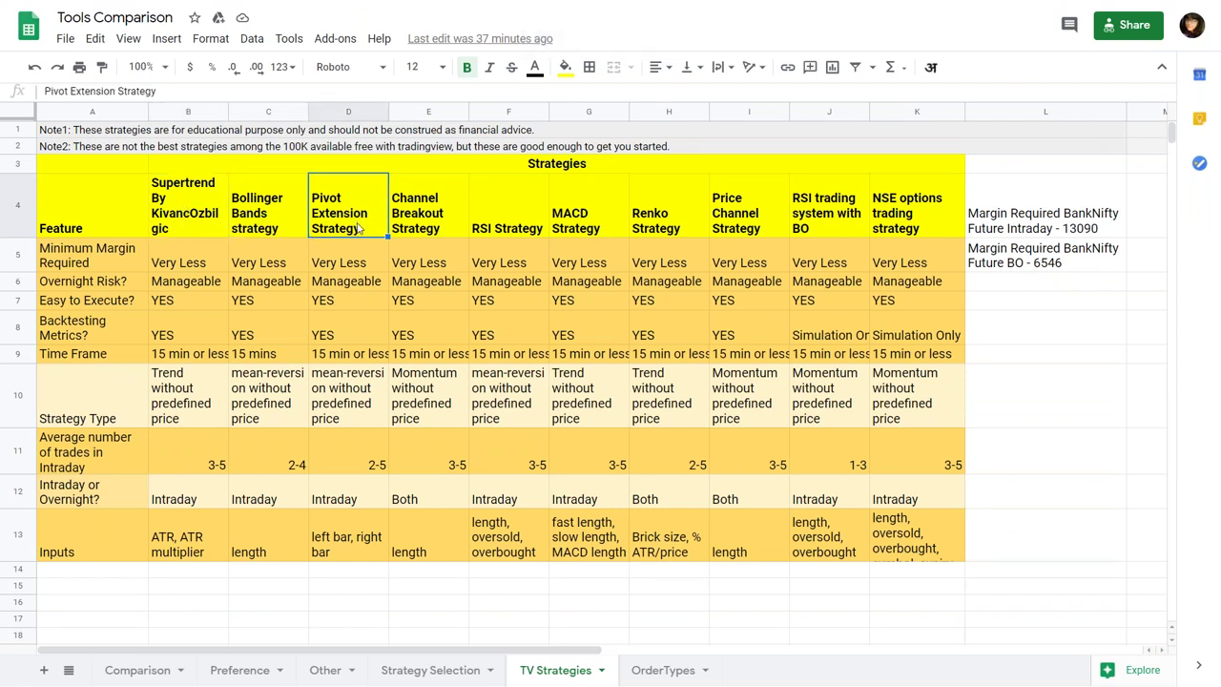
pyautogui.click(458, 219)
pyautogui.click(515, 227)
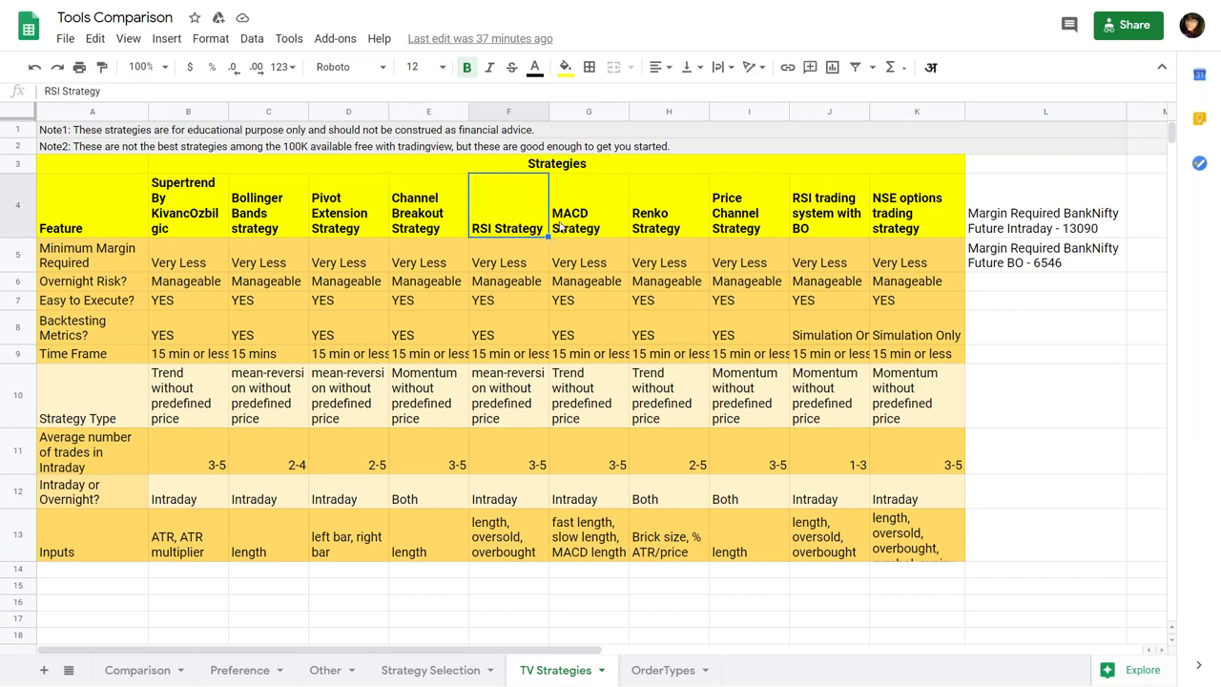
pyautogui.click(606, 223)
pyautogui.click(692, 223)
pyautogui.click(755, 218)
pyautogui.click(810, 217)
pyautogui.click(727, 219)
pyautogui.click(675, 222)
pyautogui.click(774, 216)
pyautogui.click(690, 217)
pyautogui.click(544, 218)
pyautogui.click(437, 222)
pyautogui.click(321, 231)
pyautogui.click(242, 222)
pyautogui.click(206, 223)
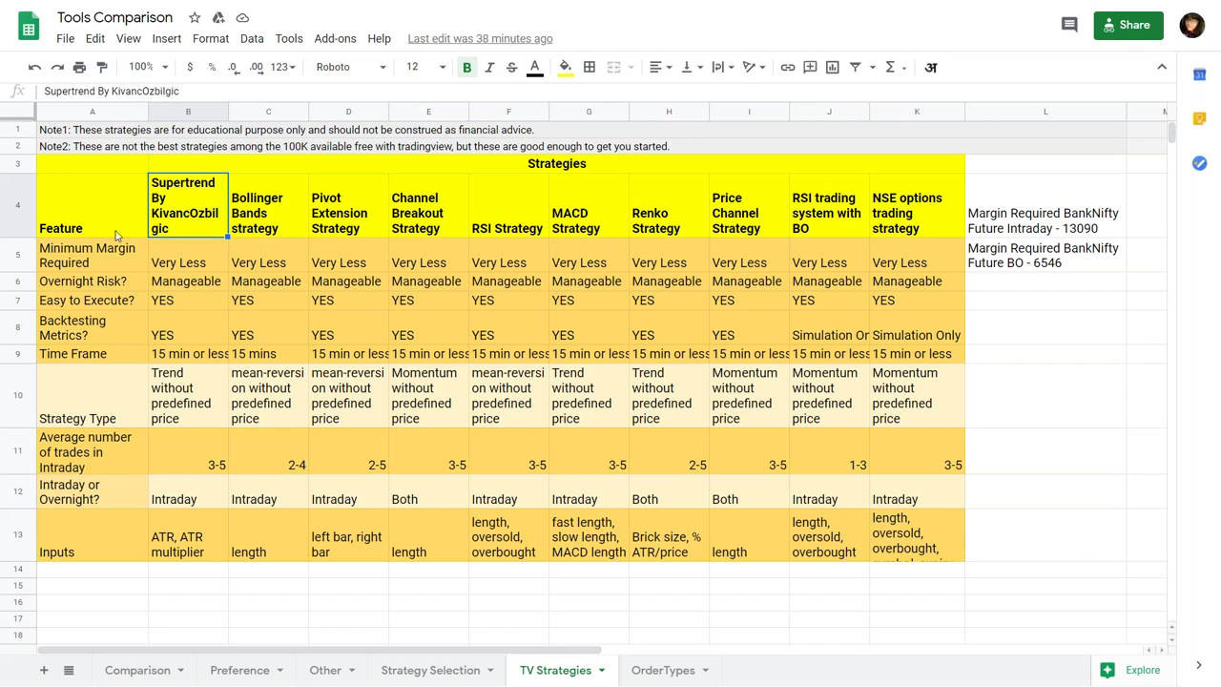
# Examine the Supertrend strategy against the Minimum Margin Required feature.
pyautogui.click(262, 213)
pyautogui.click(210, 248)
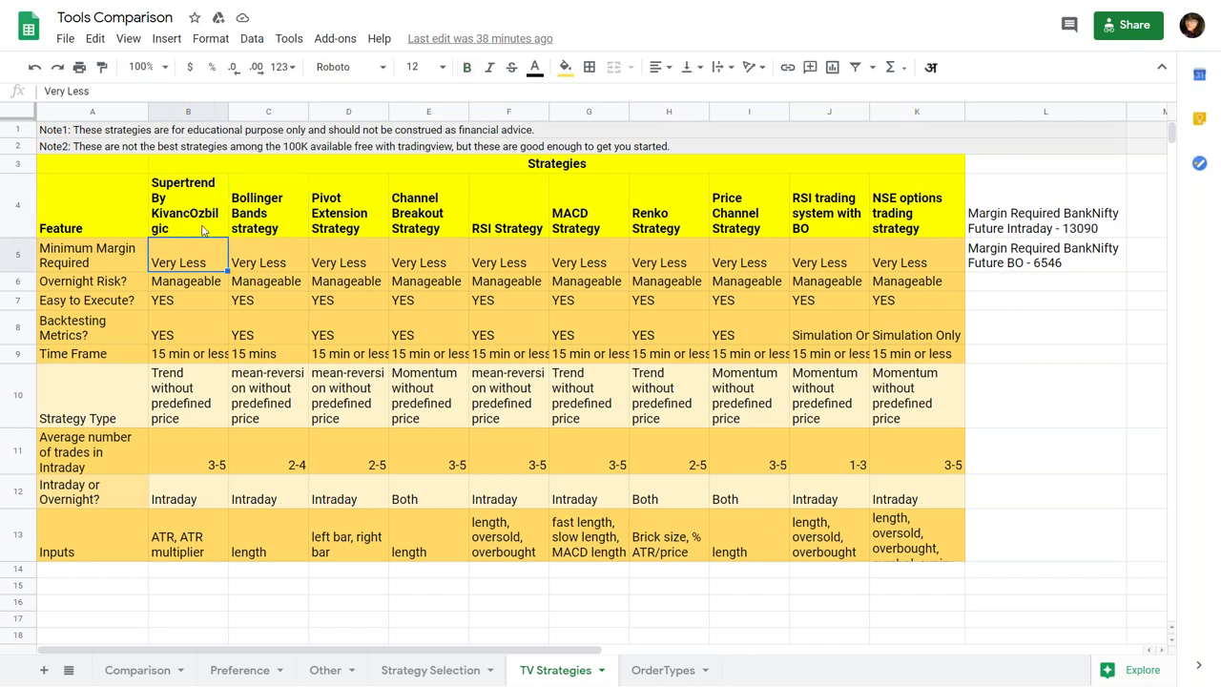
pyautogui.press('Up')
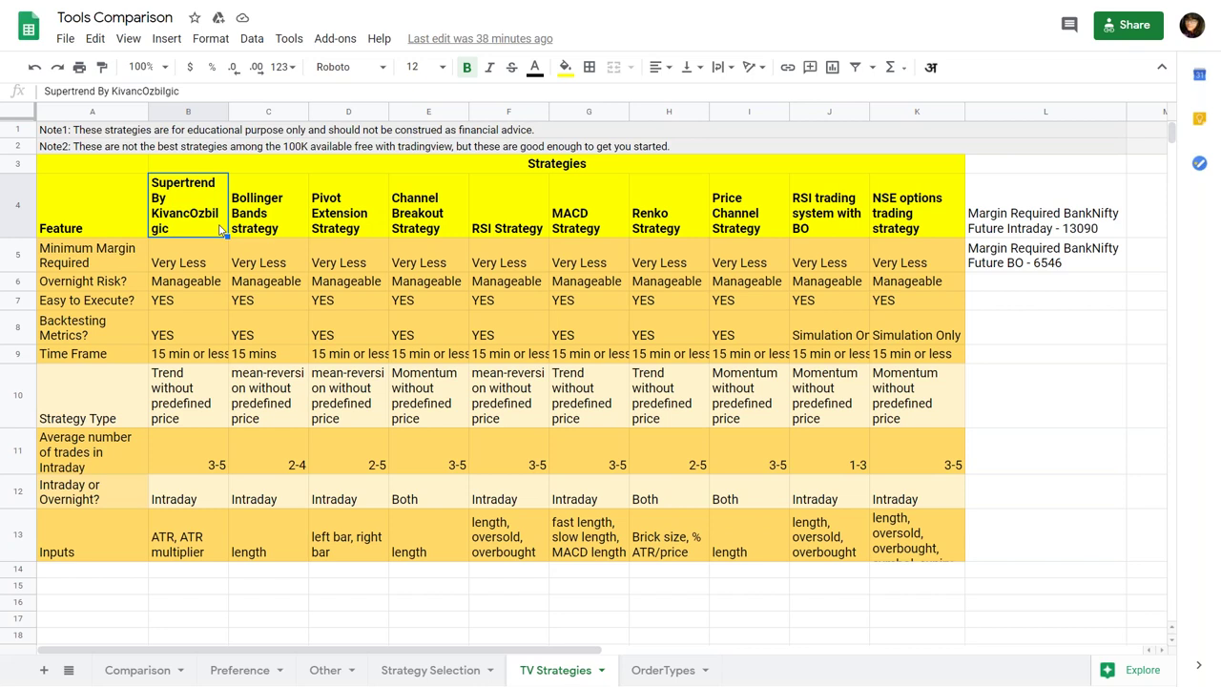
pyautogui.click(214, 248)
pyautogui.click(216, 230)
pyautogui.click(122, 254)
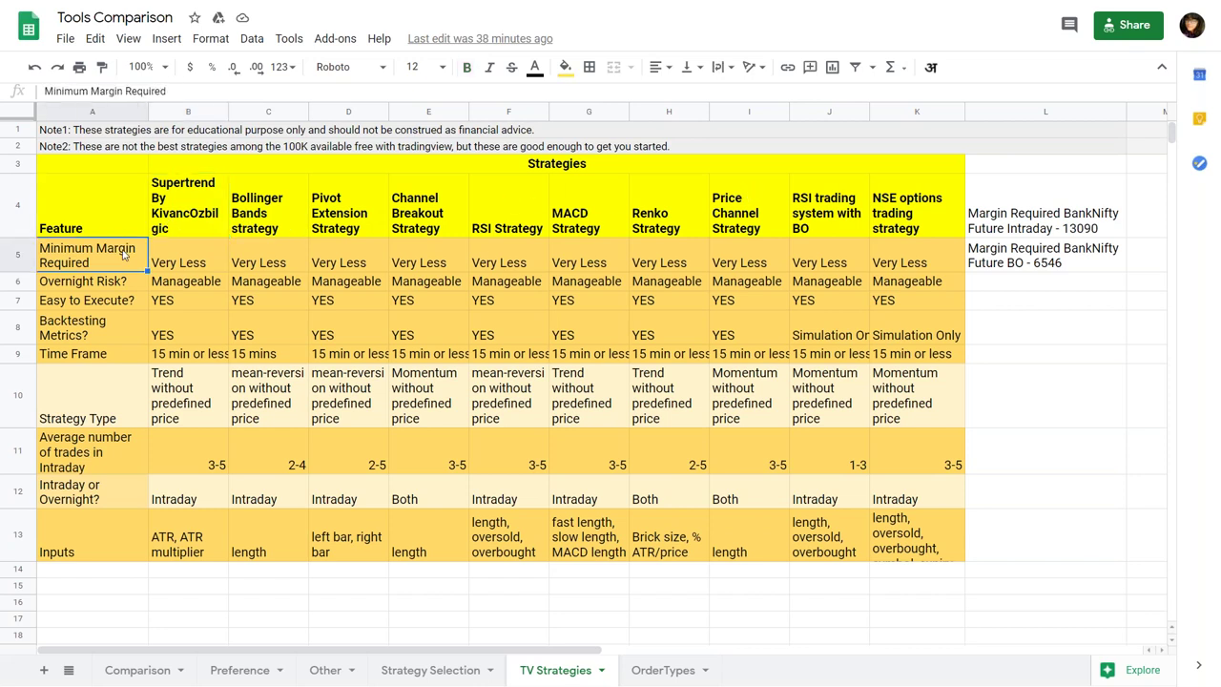
pyautogui.click(192, 224)
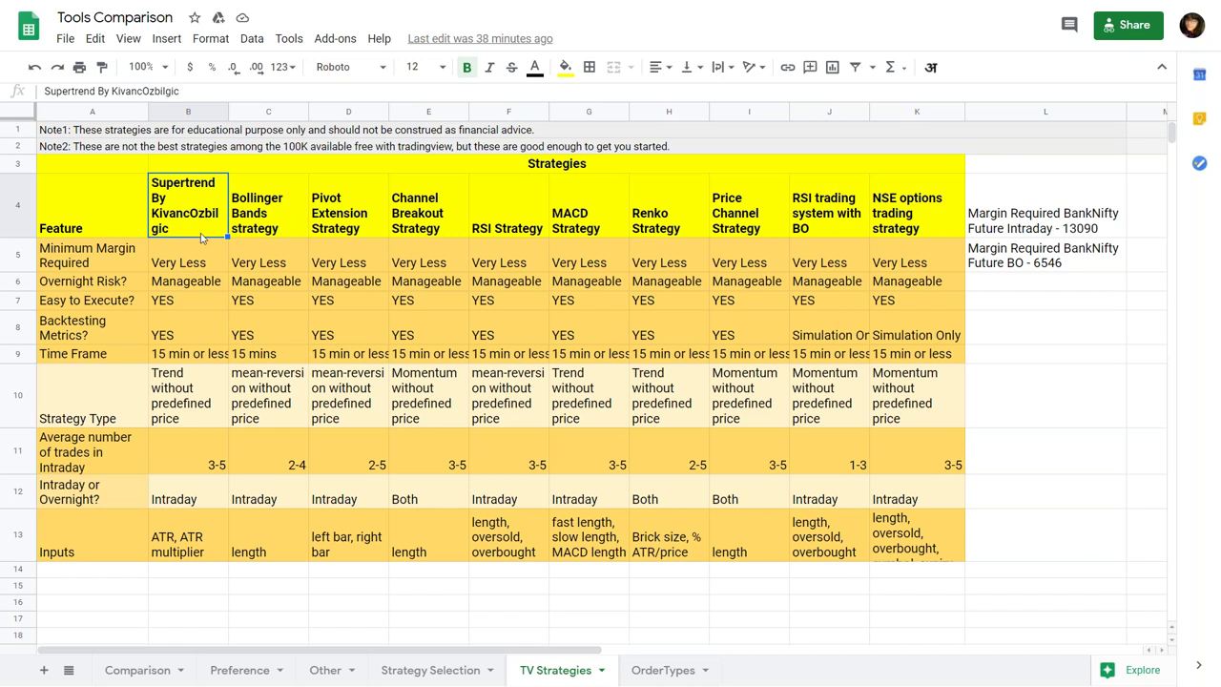
pyautogui.click(104, 266)
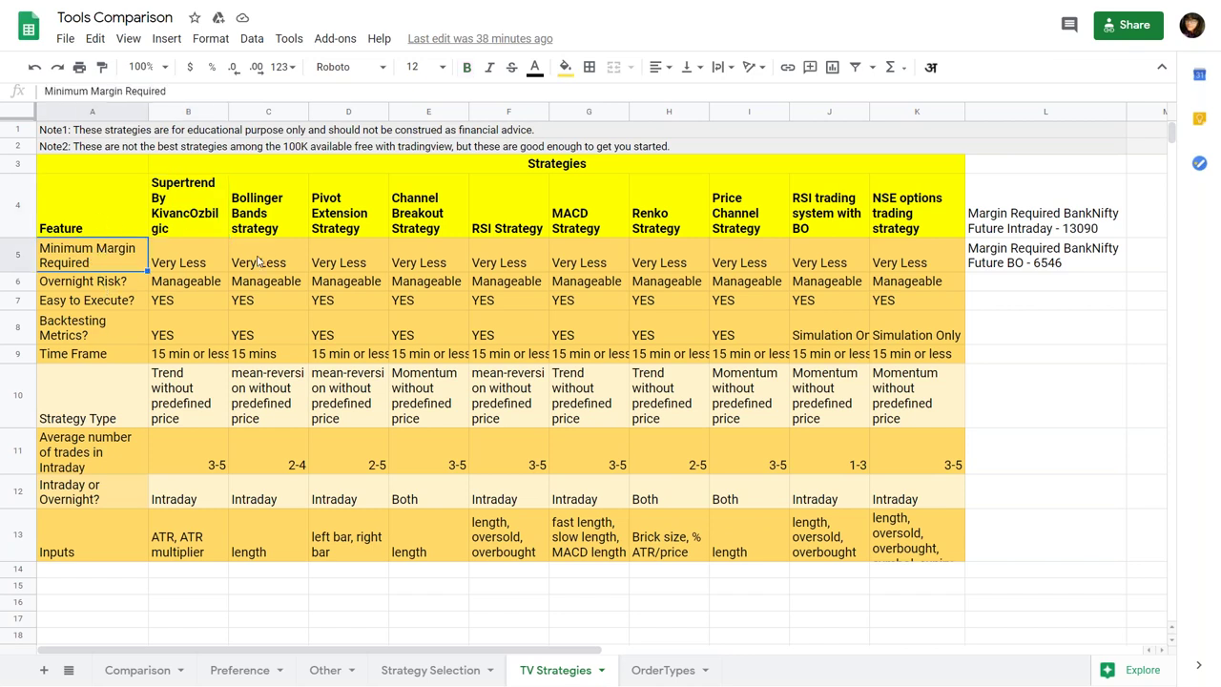
# Compare the Minimum Margin Required entries across the strategies, through to the NSE options trading strategy.
pyautogui.click(70, 469)
pyautogui.click(75, 491)
pyautogui.click(82, 270)
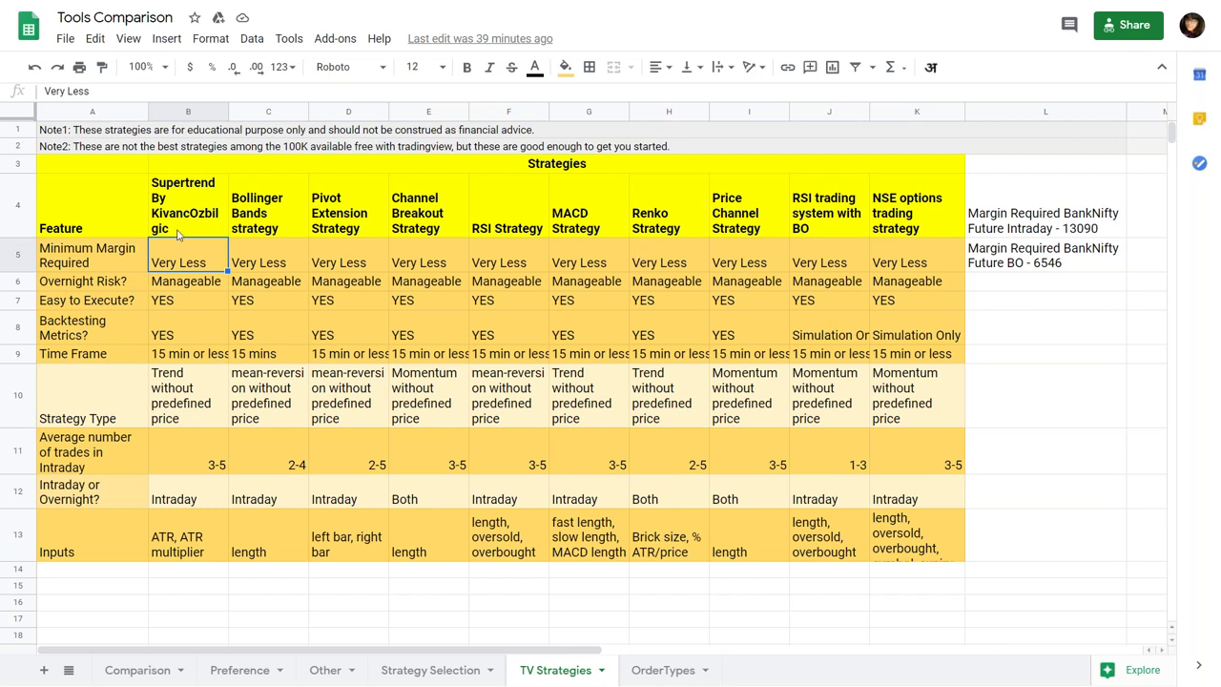
pyautogui.click(289, 258)
pyautogui.click(381, 258)
pyautogui.click(432, 260)
pyautogui.click(491, 264)
pyautogui.click(572, 257)
pyautogui.click(696, 251)
pyautogui.click(765, 254)
pyautogui.click(822, 256)
pyautogui.click(892, 256)
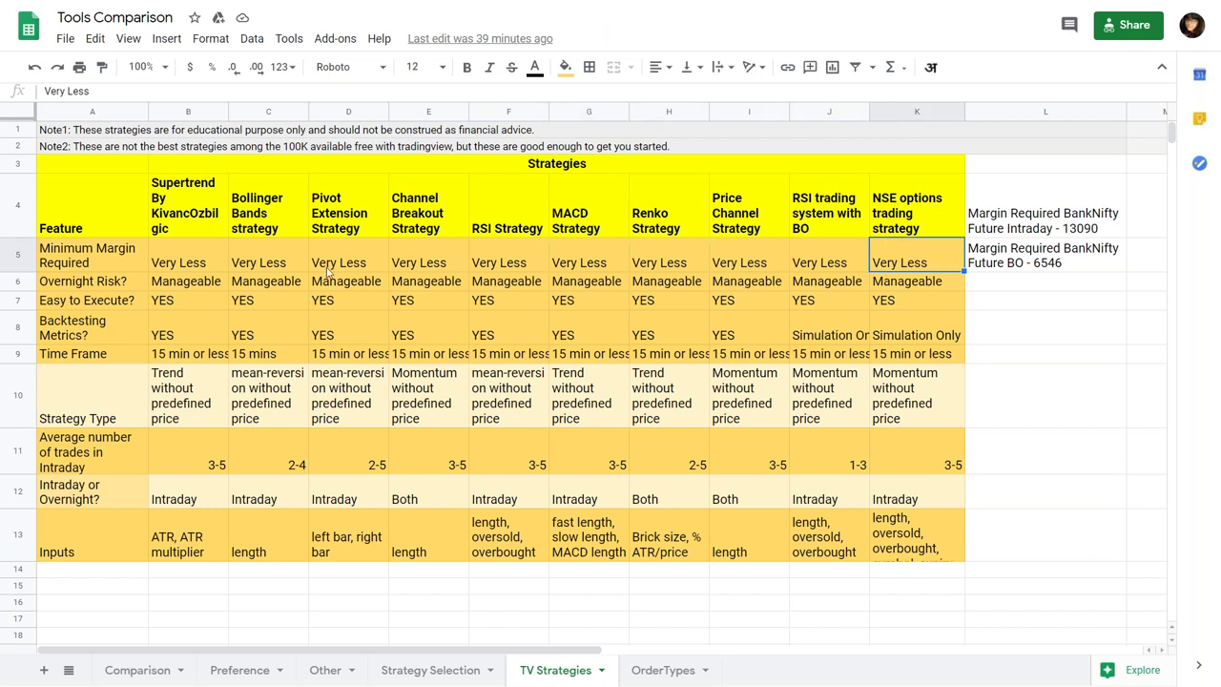
# Review the Overnight Risk and Easy to Execute features below the minimum margin row.
pyautogui.click(193, 259)
pyautogui.click(83, 268)
pyautogui.click(86, 283)
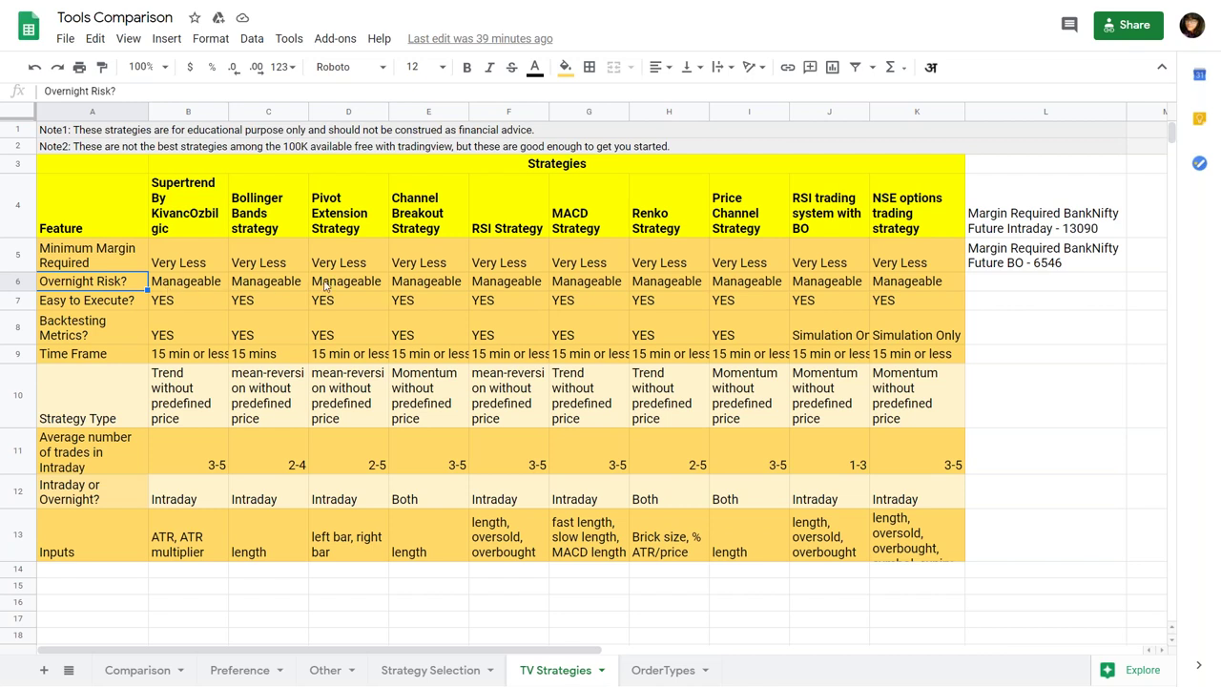
pyautogui.click(87, 306)
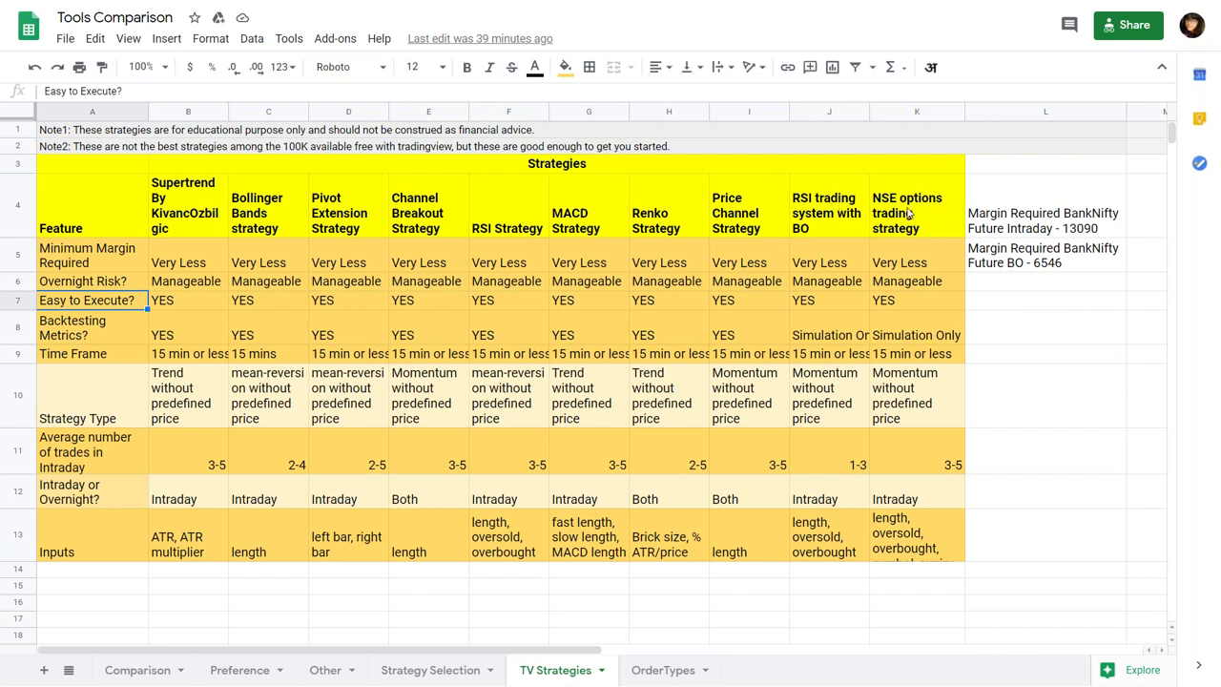
# Inspect the RSI trading system with BO for margin, overnight risk and ease of execution, ending at the NSE options trading strategy.
pyautogui.click(830, 234)
pyautogui.click(826, 259)
pyautogui.click(828, 280)
pyautogui.click(823, 234)
pyautogui.click(826, 263)
pyautogui.click(828, 280)
pyautogui.click(828, 299)
pyautogui.click(822, 235)
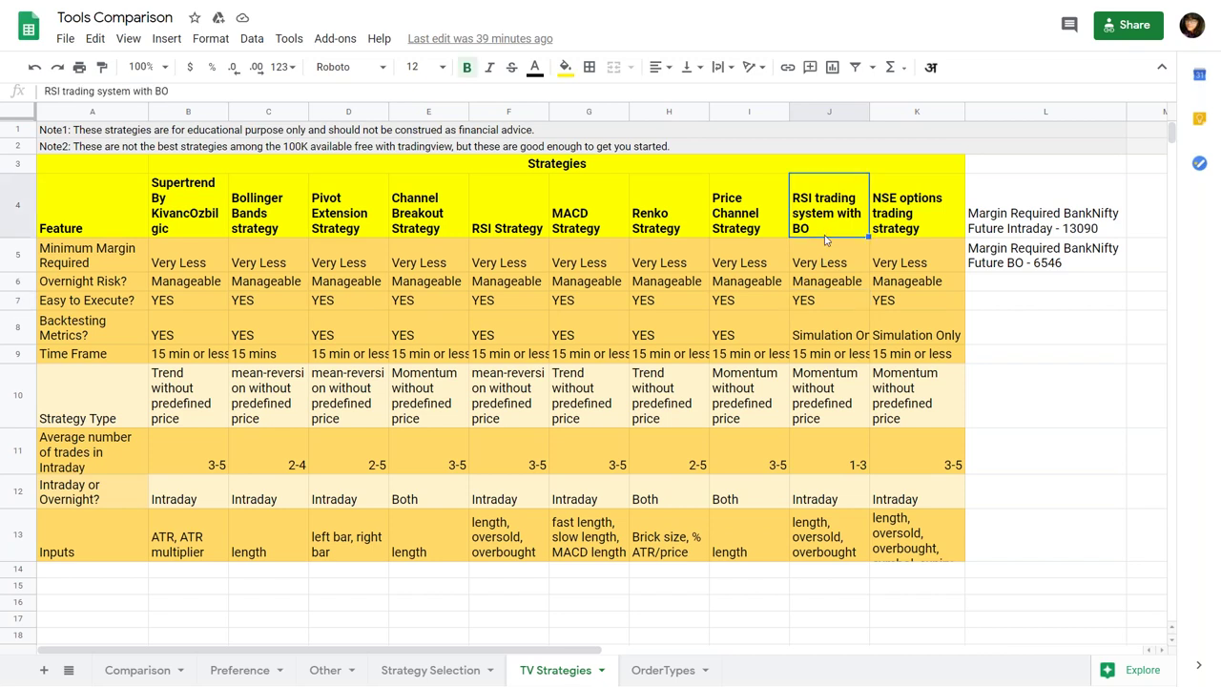
pyautogui.click(825, 260)
pyautogui.click(823, 235)
pyautogui.click(899, 233)
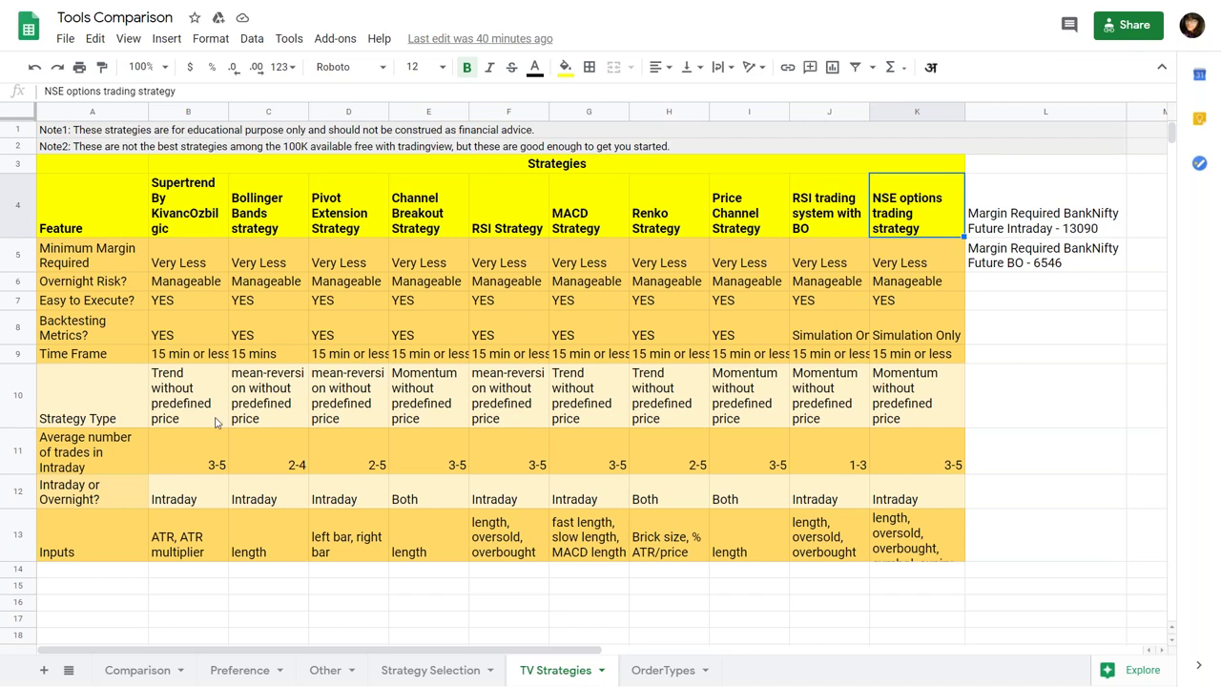
# Compare the Backtesting Metrics entries of the RSI trading system with BO and the NSE options trading strategy.
pyautogui.click(82, 306)
pyautogui.click(82, 326)
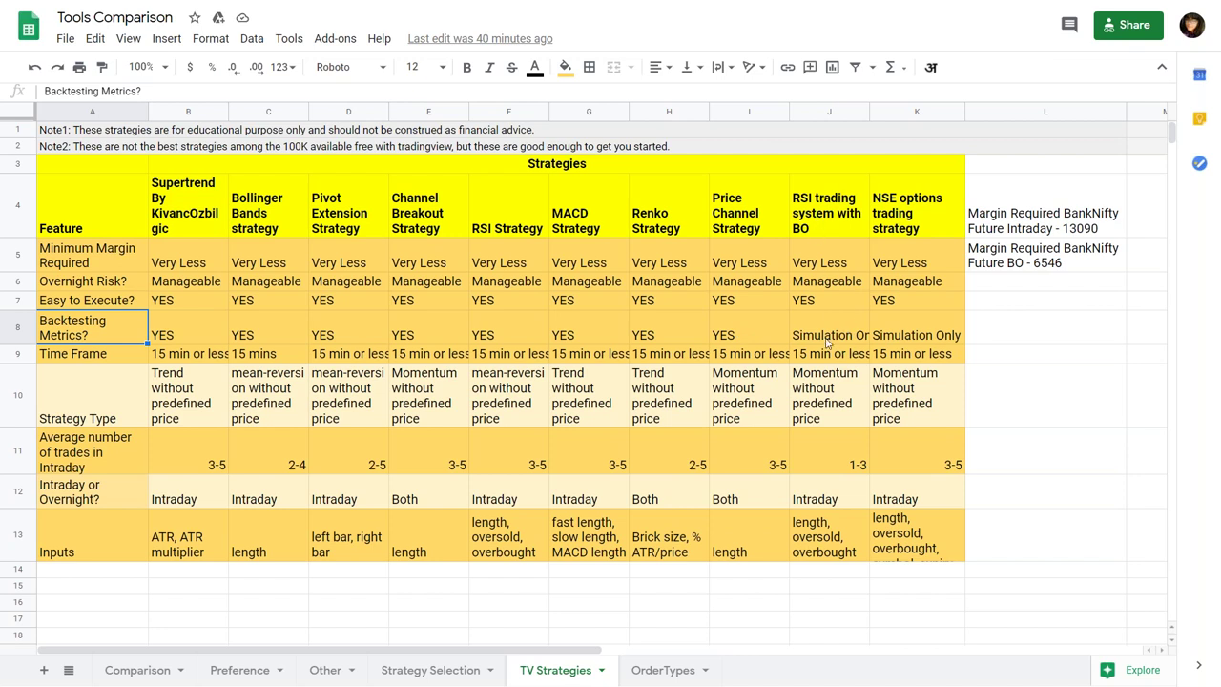
pyautogui.hotkey('ctrl', 'Right')
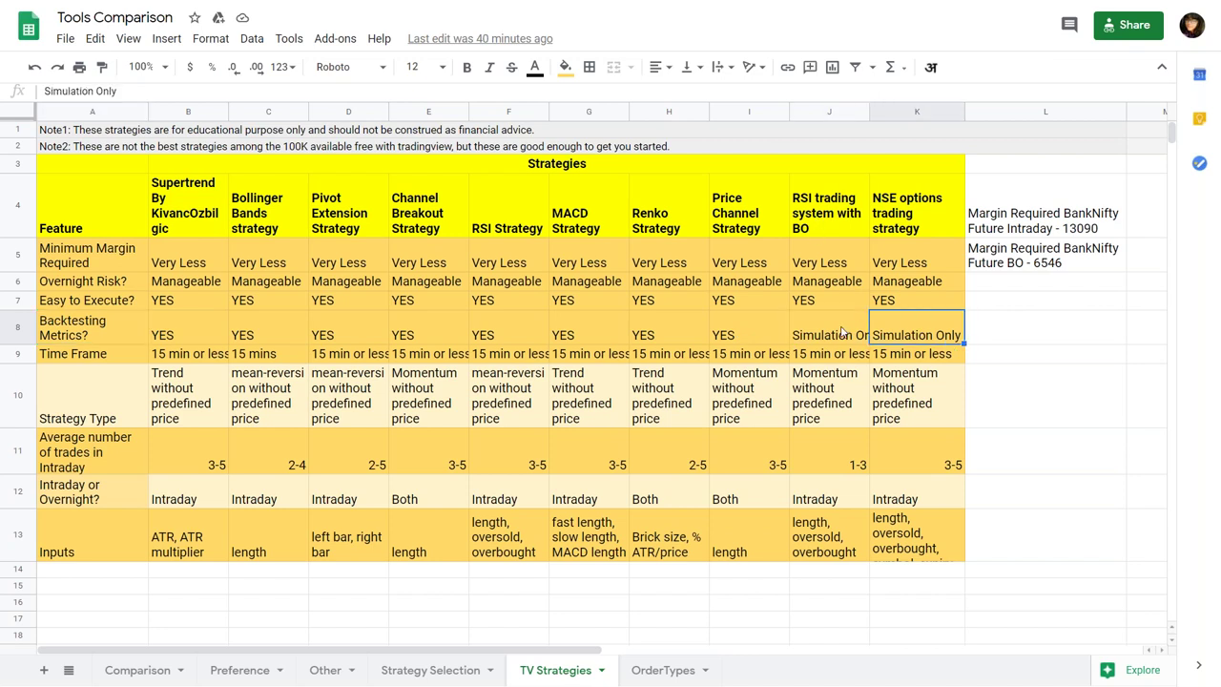
pyautogui.press('Left')
pyautogui.press('Right')
pyautogui.press('Left')
pyautogui.press('Right')
pyautogui.press('Left')
pyautogui.press('Right')
pyautogui.press('Left')
pyautogui.press('Right')
pyautogui.press('Left')
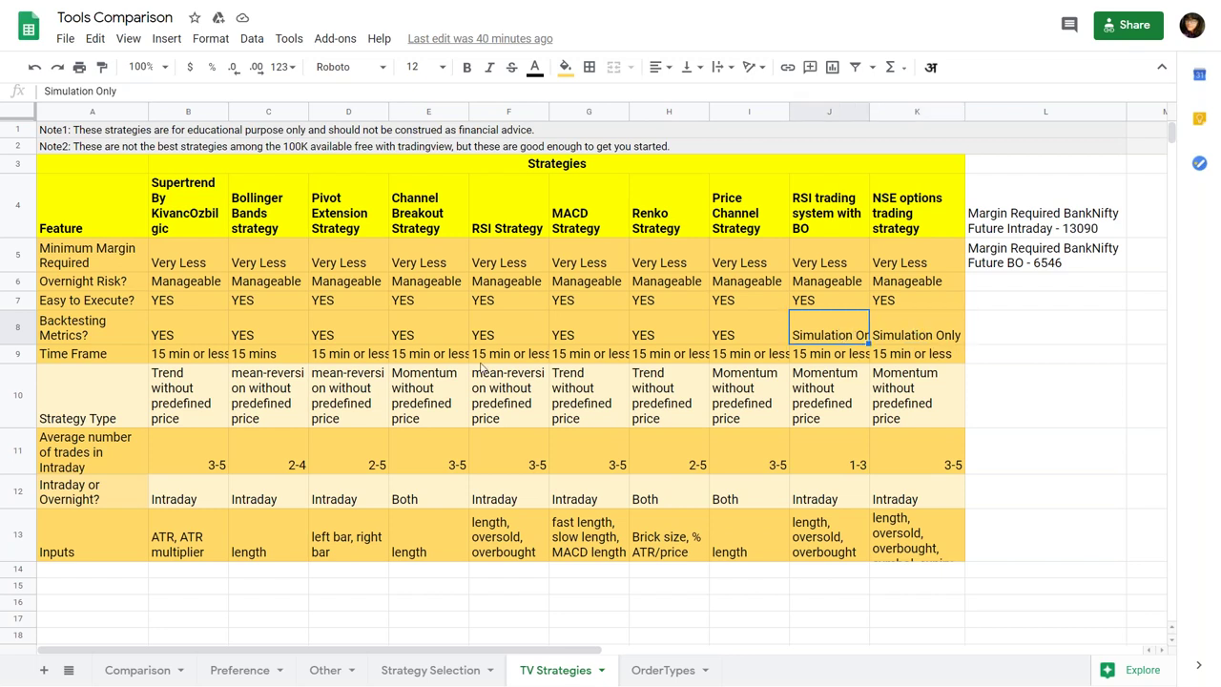
# Compare the Time Frame entries from the Supertrend strategy through to the NSE options trading strategy.
pyautogui.click(90, 360)
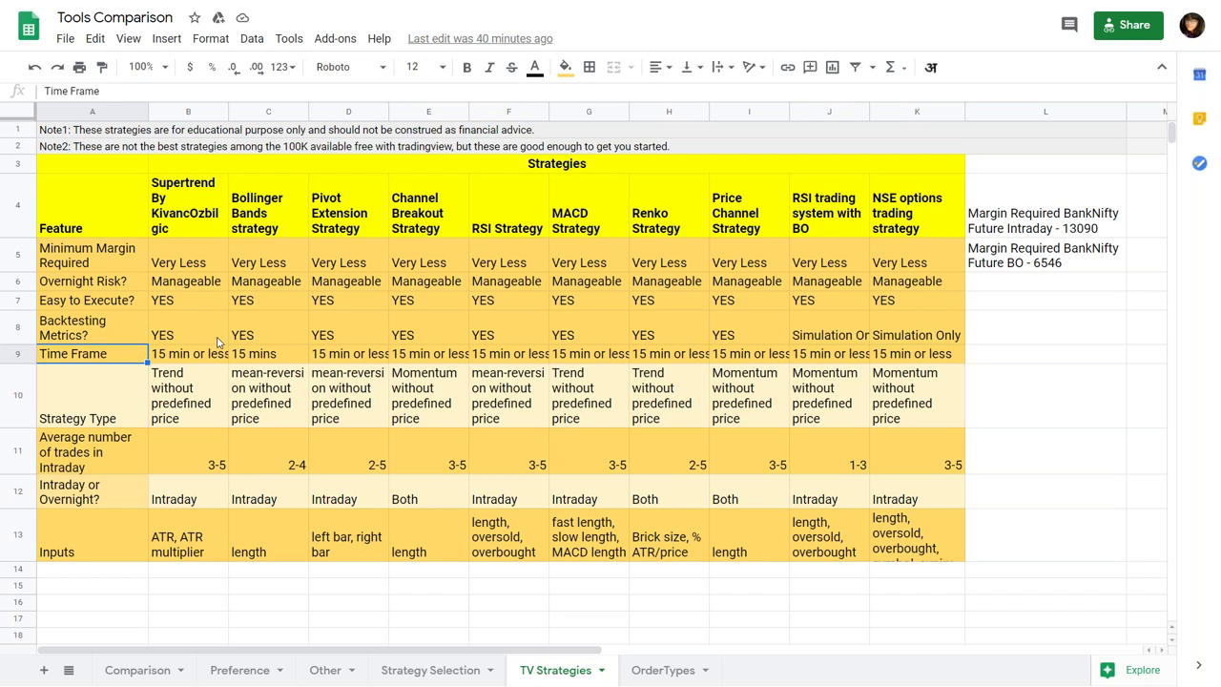
pyautogui.click(181, 357)
pyautogui.click(61, 357)
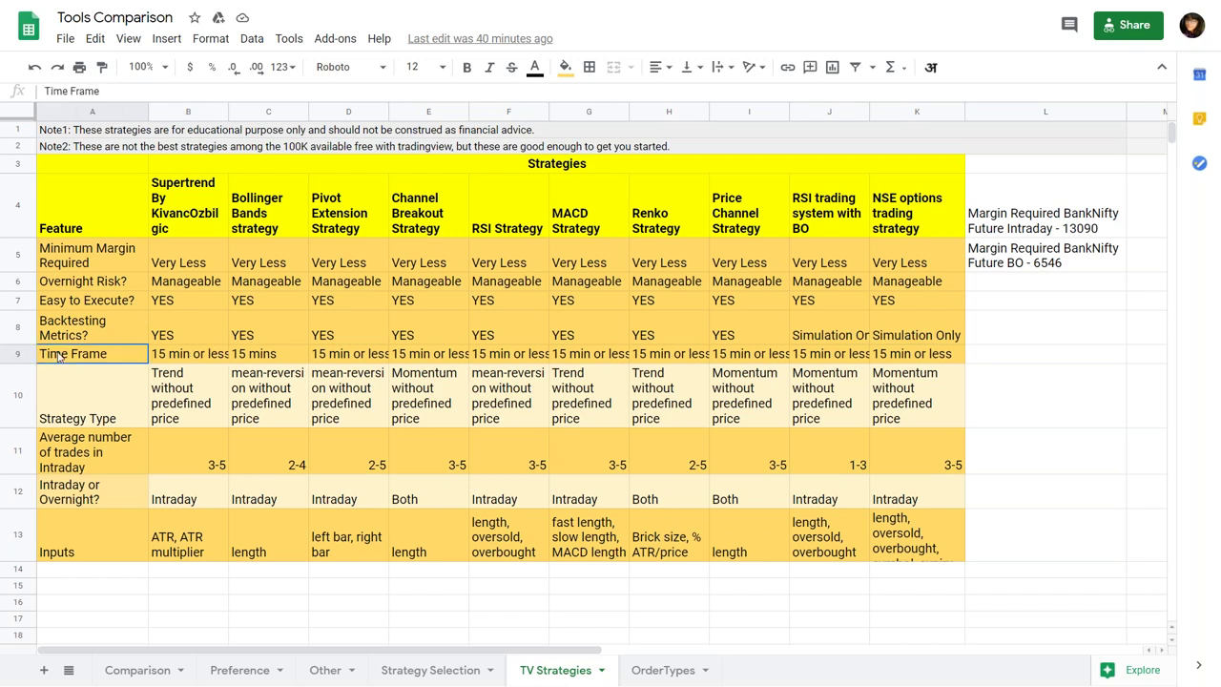
pyautogui.click(190, 361)
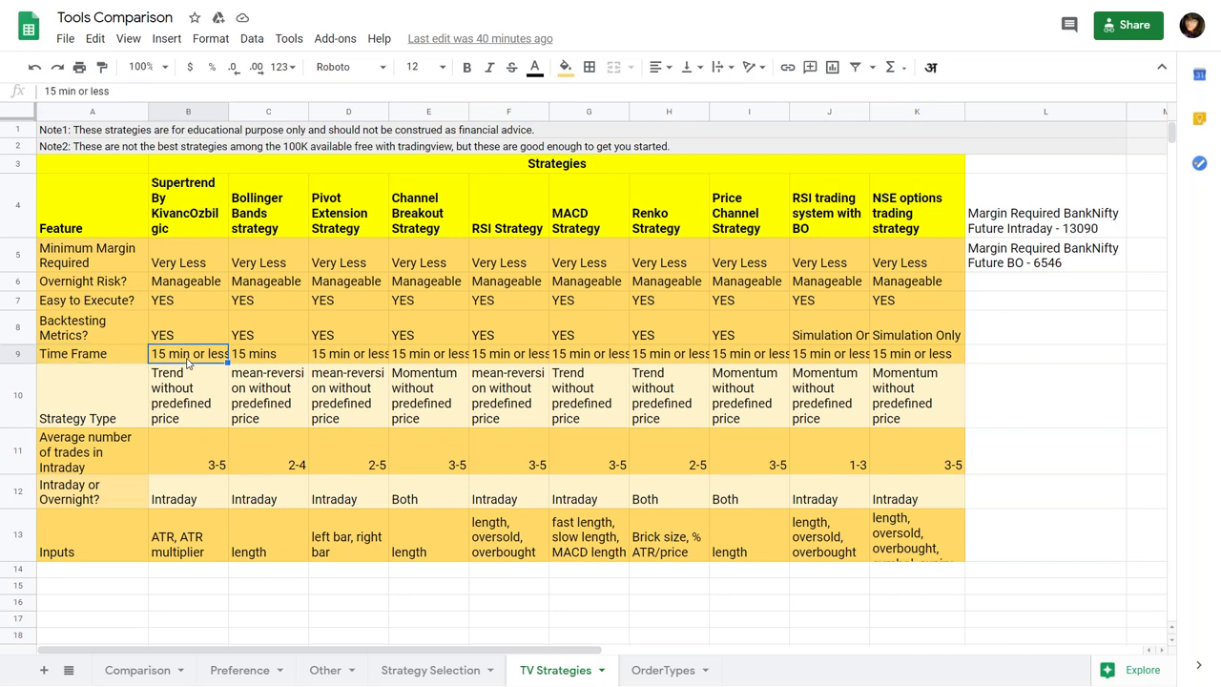
pyautogui.click(272, 357)
pyautogui.click(368, 357)
pyautogui.click(421, 358)
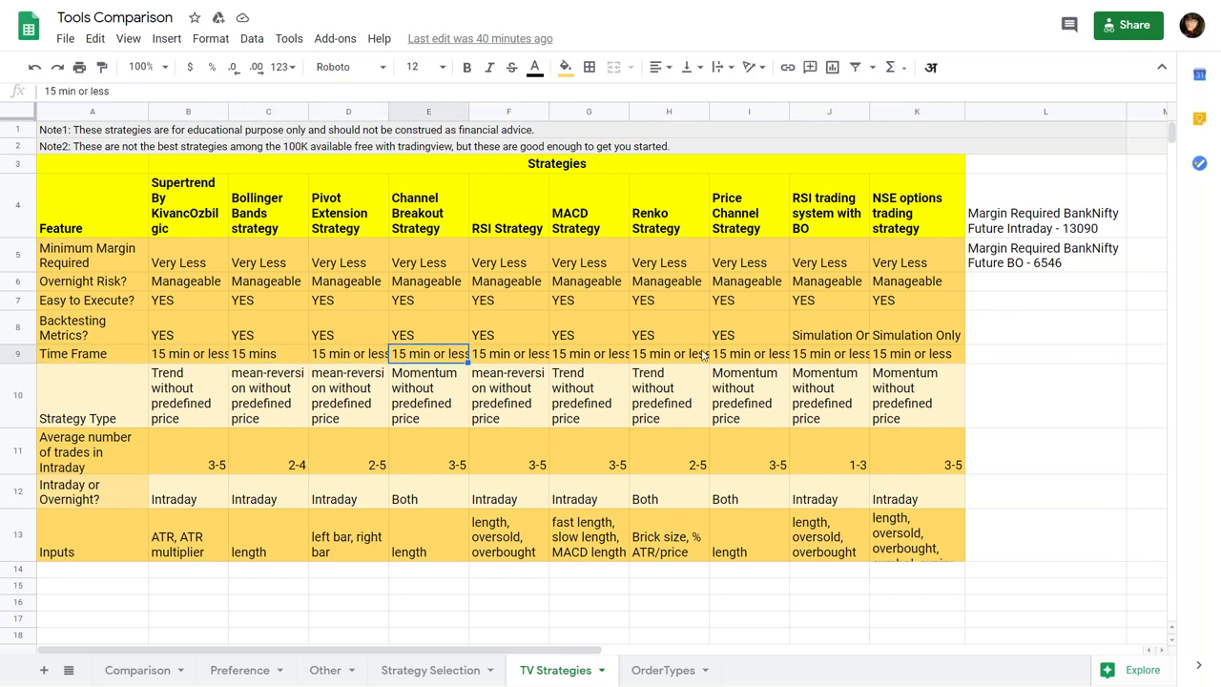
pyautogui.click(918, 357)
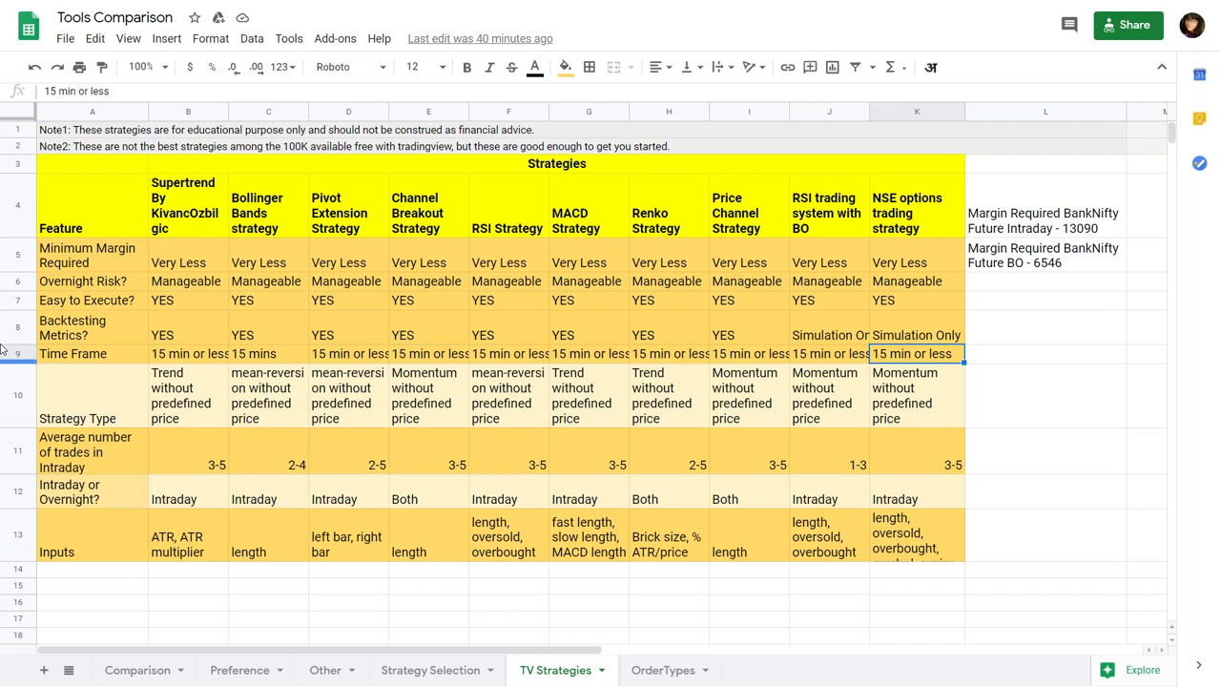
# Review the Strategy Type classification of each strategy, from Supertrend through the RSI trading system with BO and the NSE options strategy.
pyautogui.click(113, 388)
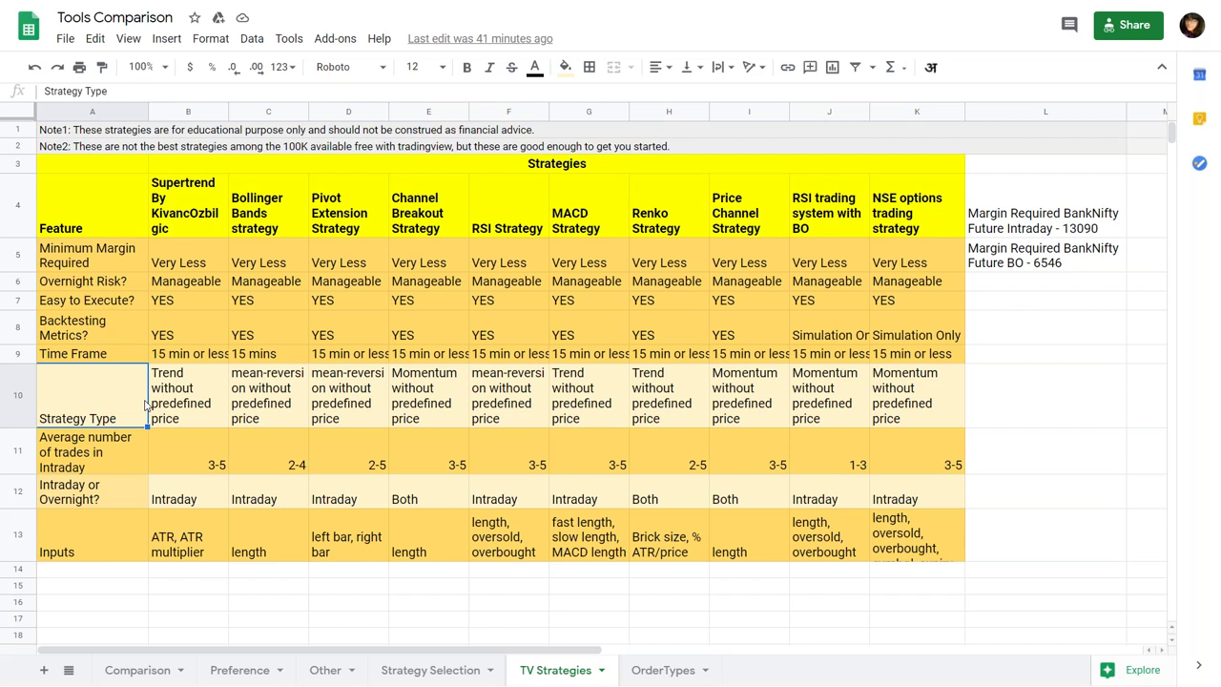
pyautogui.click(173, 399)
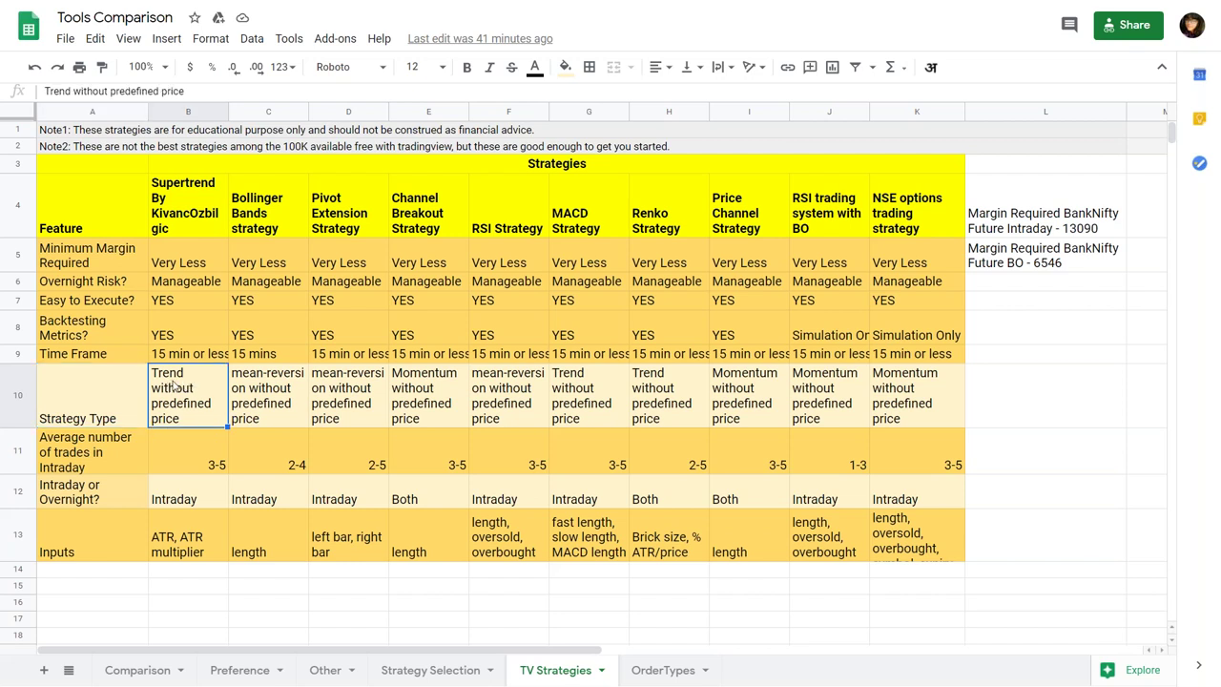
pyautogui.click(275, 386)
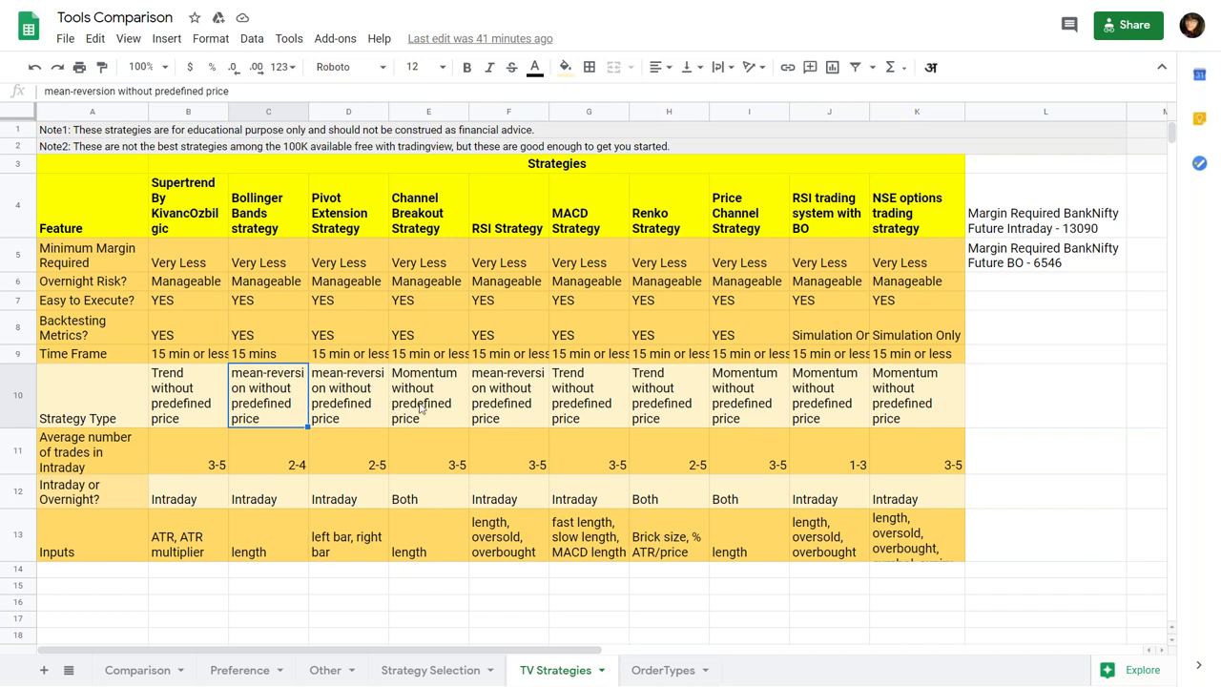
pyautogui.click(355, 399)
pyautogui.click(453, 405)
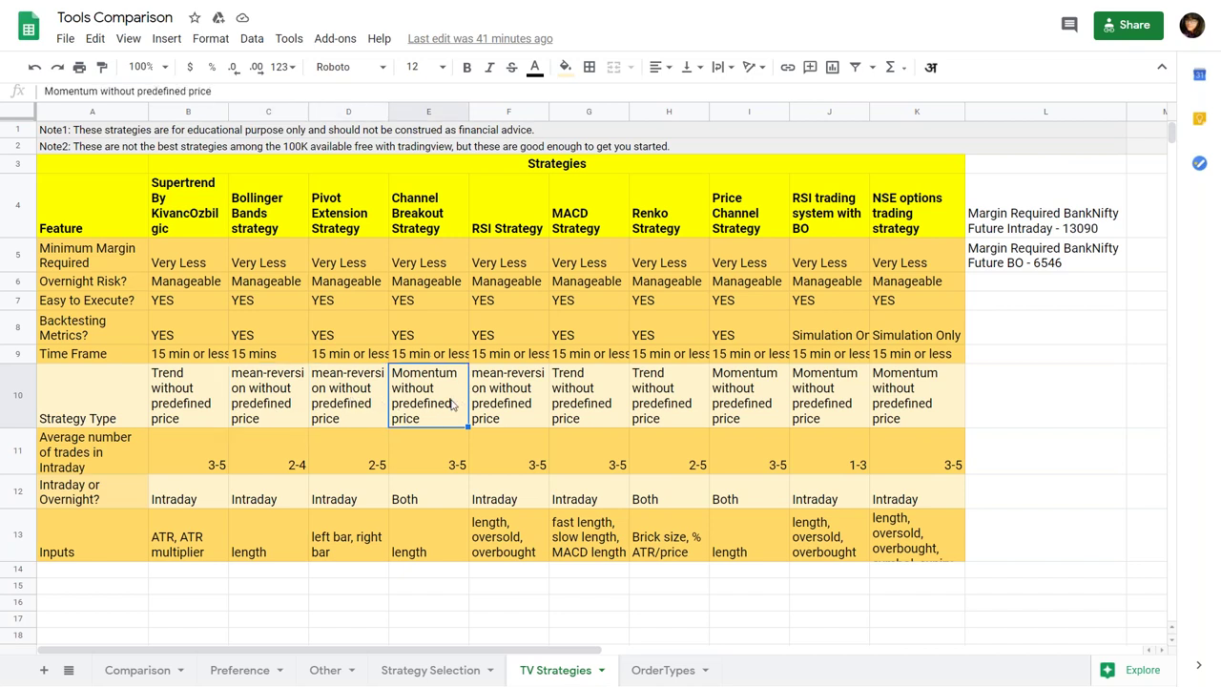
pyautogui.click(509, 398)
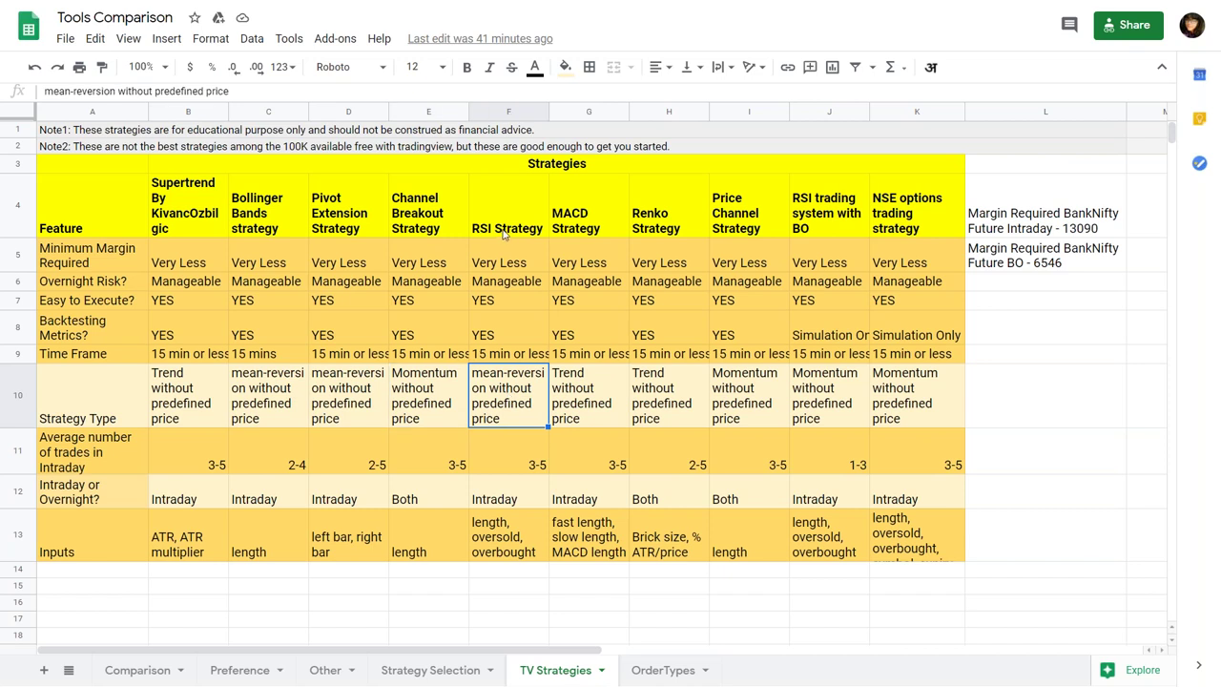
pyautogui.click(603, 393)
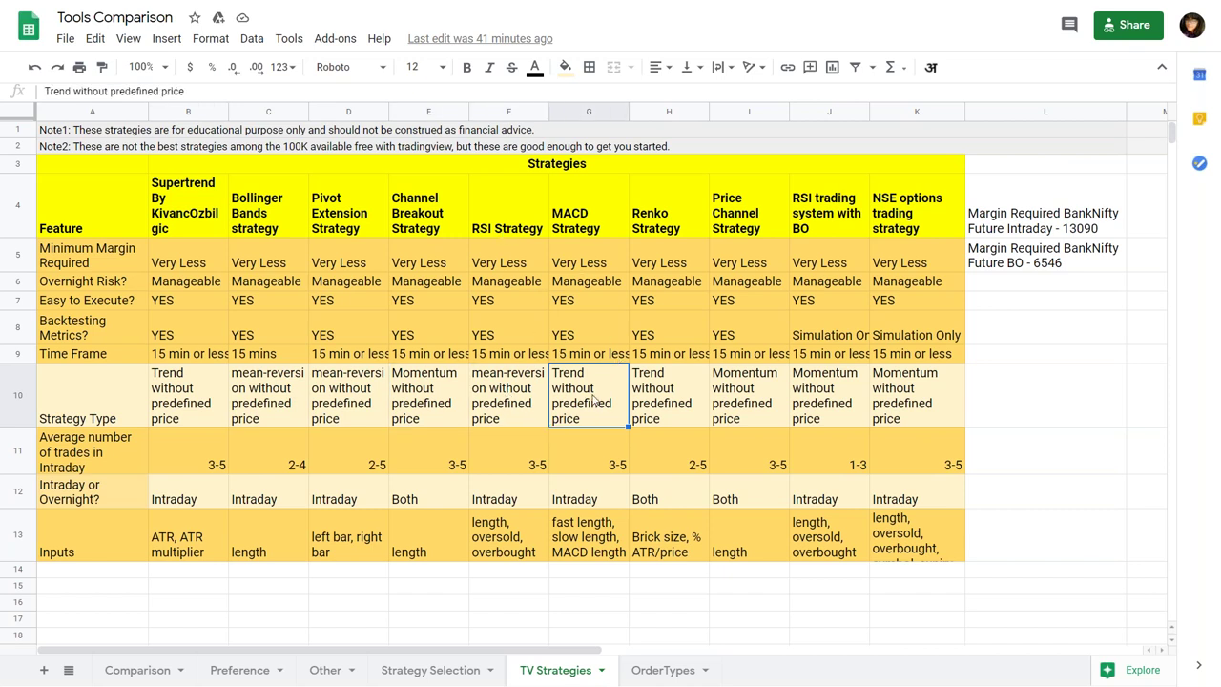
pyautogui.click(679, 395)
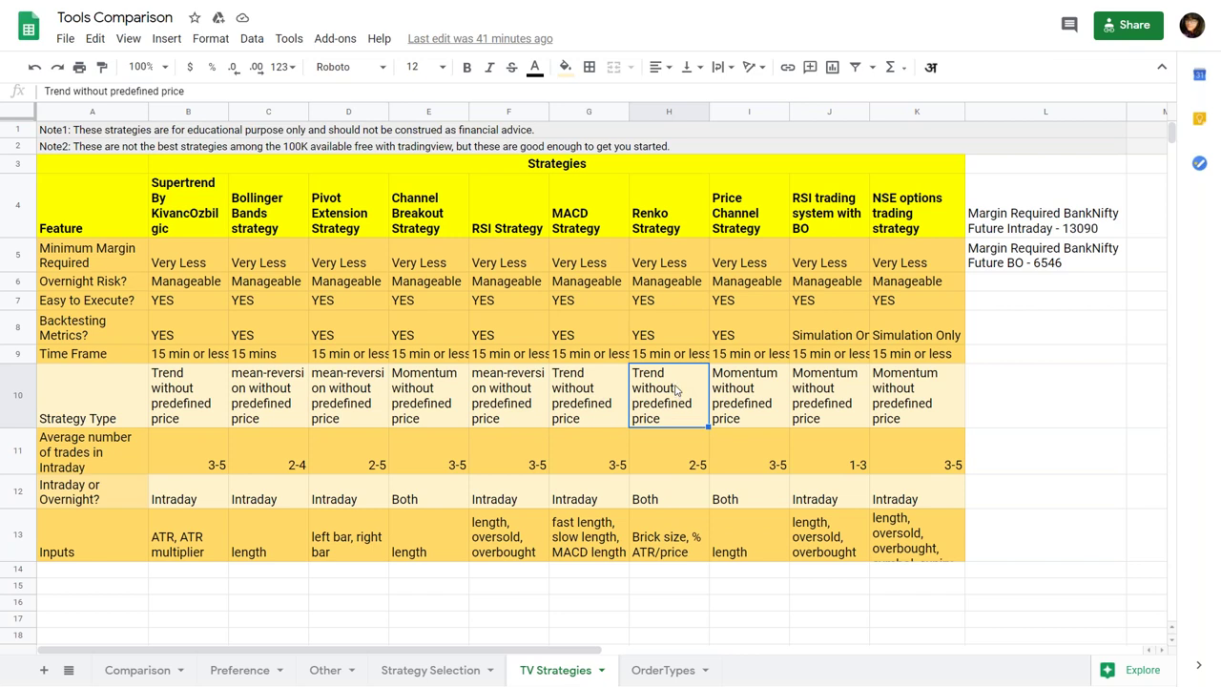
pyautogui.click(750, 411)
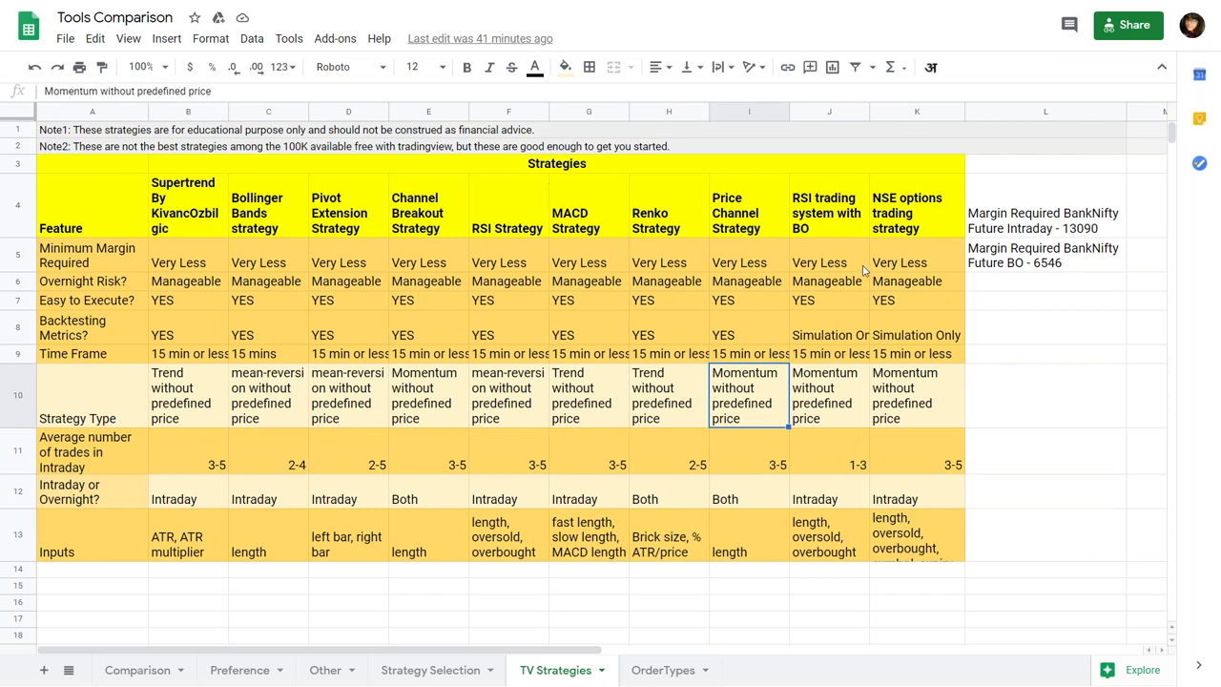
pyautogui.click(858, 402)
pyautogui.click(911, 396)
pyautogui.click(862, 402)
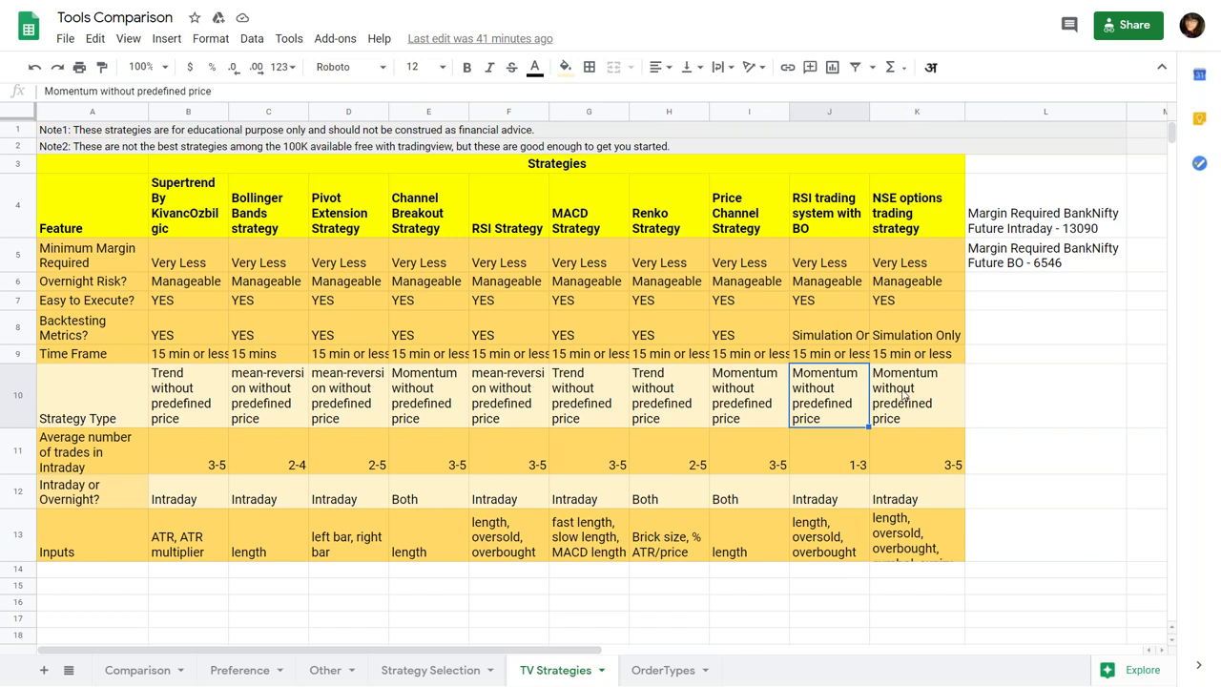
# Compare the average number of intraday trades across all ten strategies, ending back at that row's feature label.
pyautogui.click(78, 453)
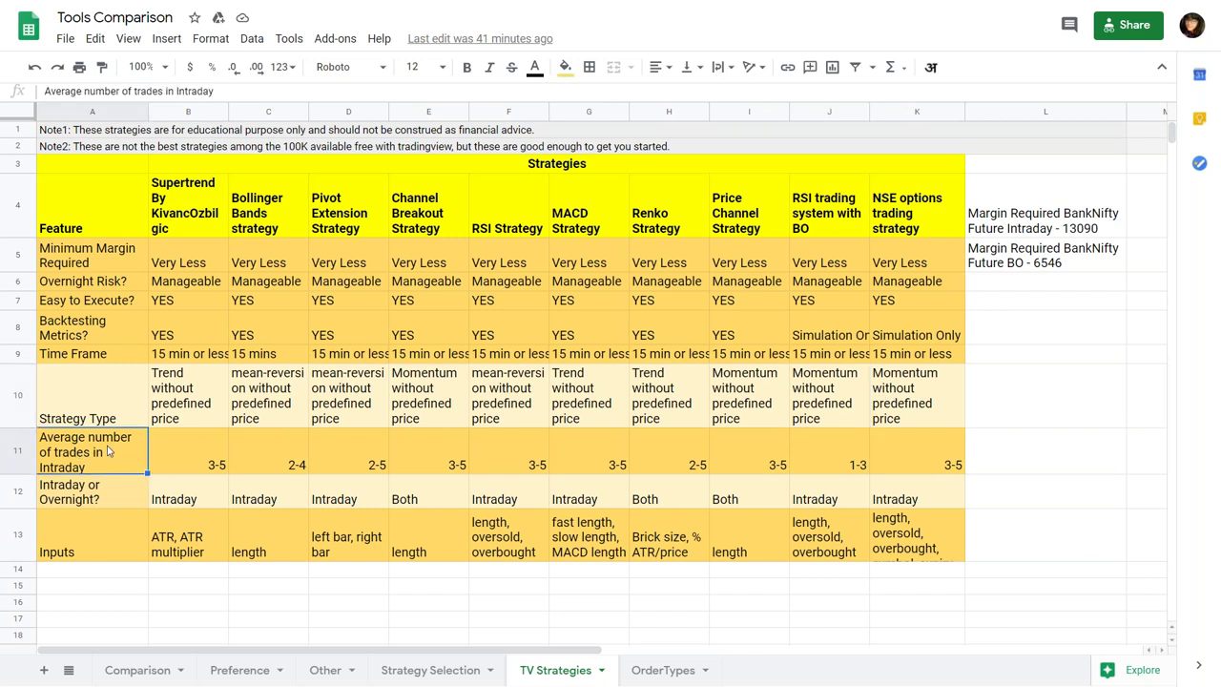
pyautogui.click(189, 470)
pyautogui.click(250, 466)
pyautogui.click(363, 466)
pyautogui.click(441, 466)
pyautogui.click(524, 465)
pyautogui.click(568, 463)
pyautogui.click(673, 463)
pyautogui.click(766, 460)
pyautogui.click(826, 459)
pyautogui.click(911, 463)
pyautogui.click(525, 463)
pyautogui.click(420, 463)
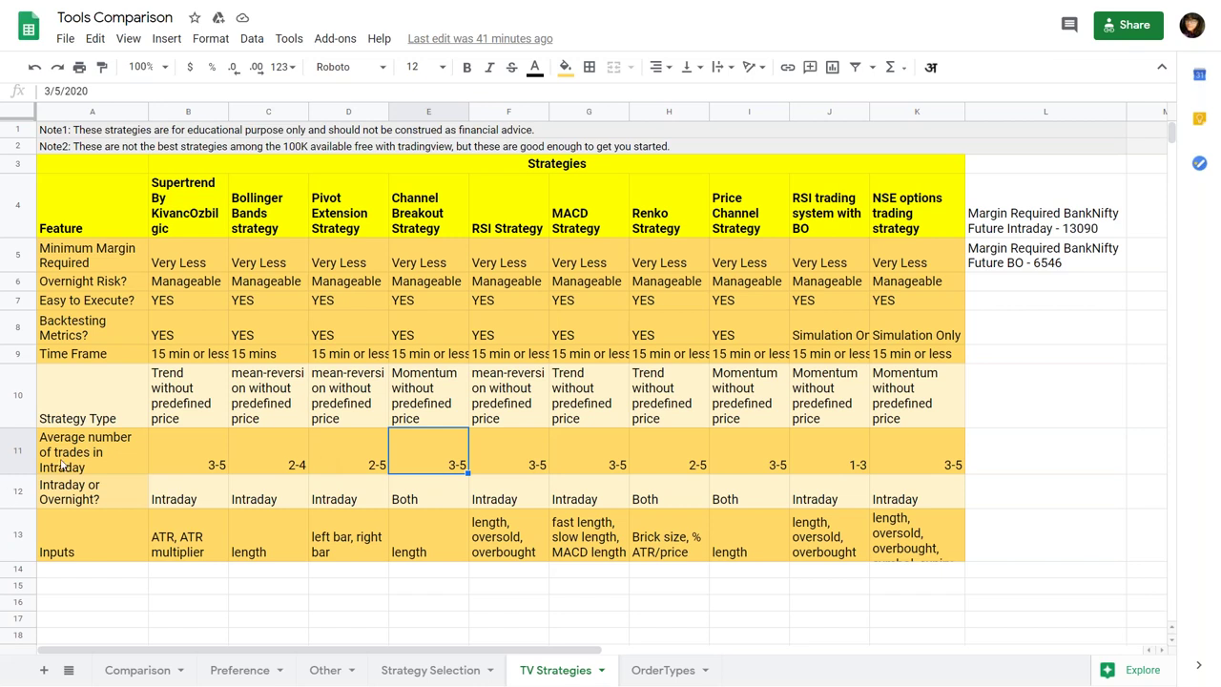
pyautogui.click(109, 463)
pyautogui.click(113, 506)
pyautogui.click(108, 461)
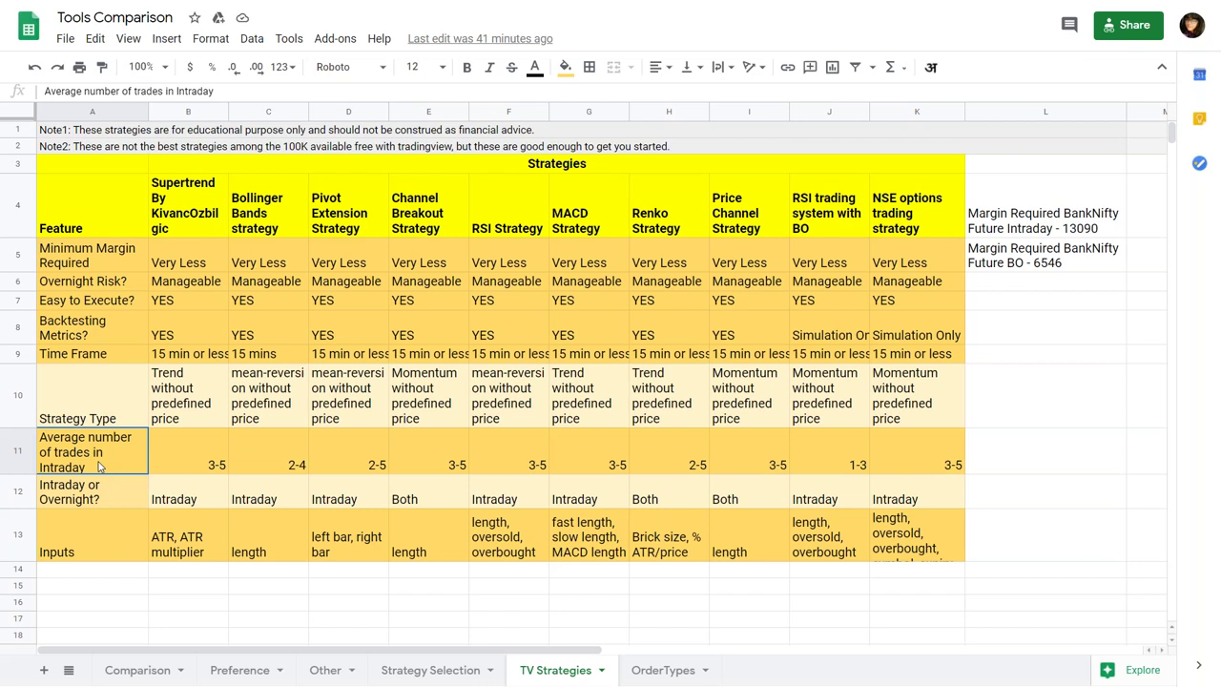
# Check the Intraday or Overnight entry of every strategy, from Supertrend through the NSE options trading strategy.
pyautogui.click(106, 501)
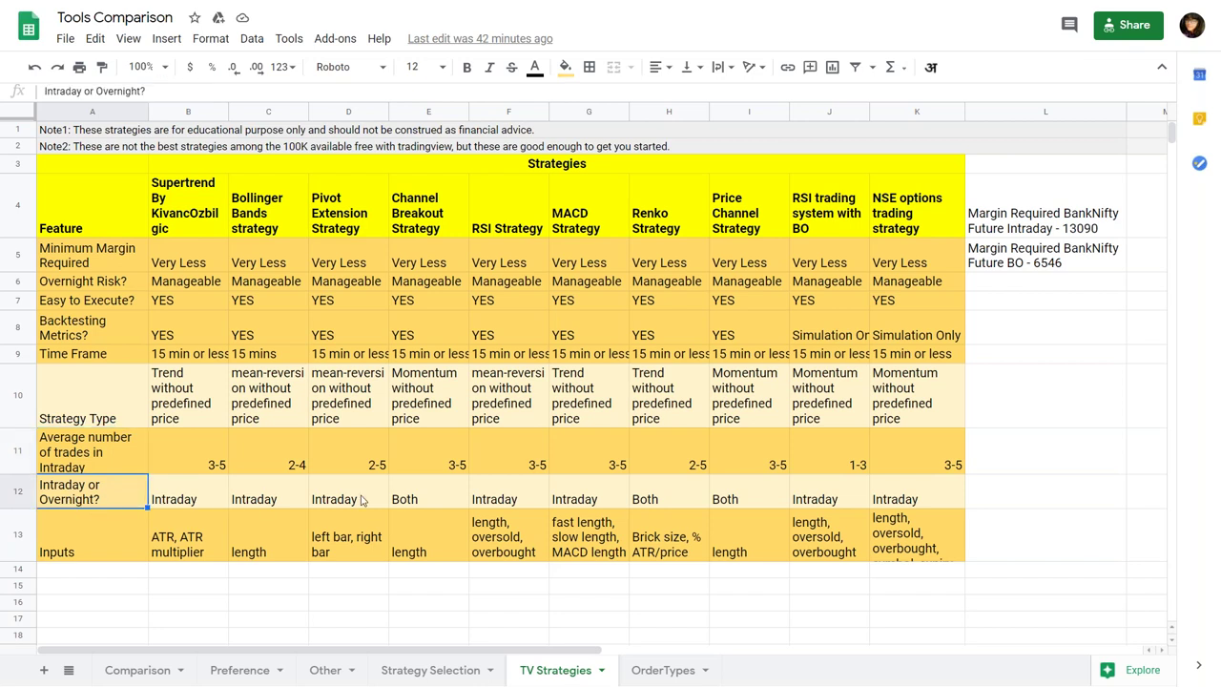
pyautogui.click(179, 505)
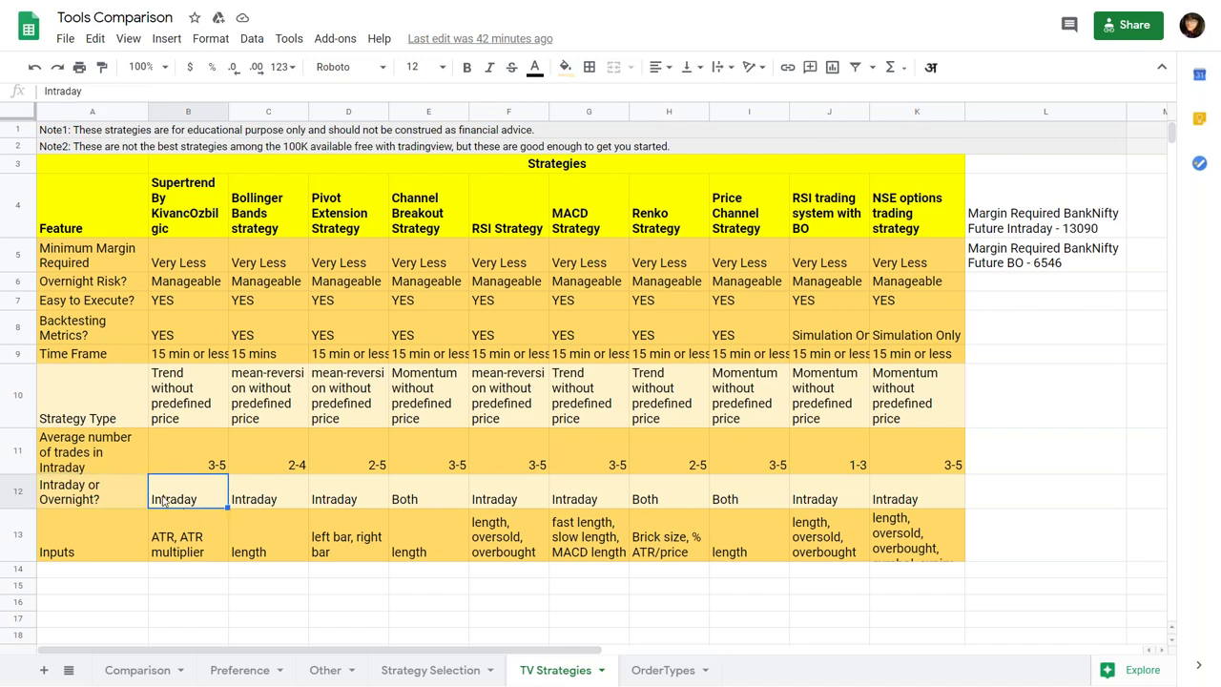
pyautogui.click(262, 494)
pyautogui.click(364, 493)
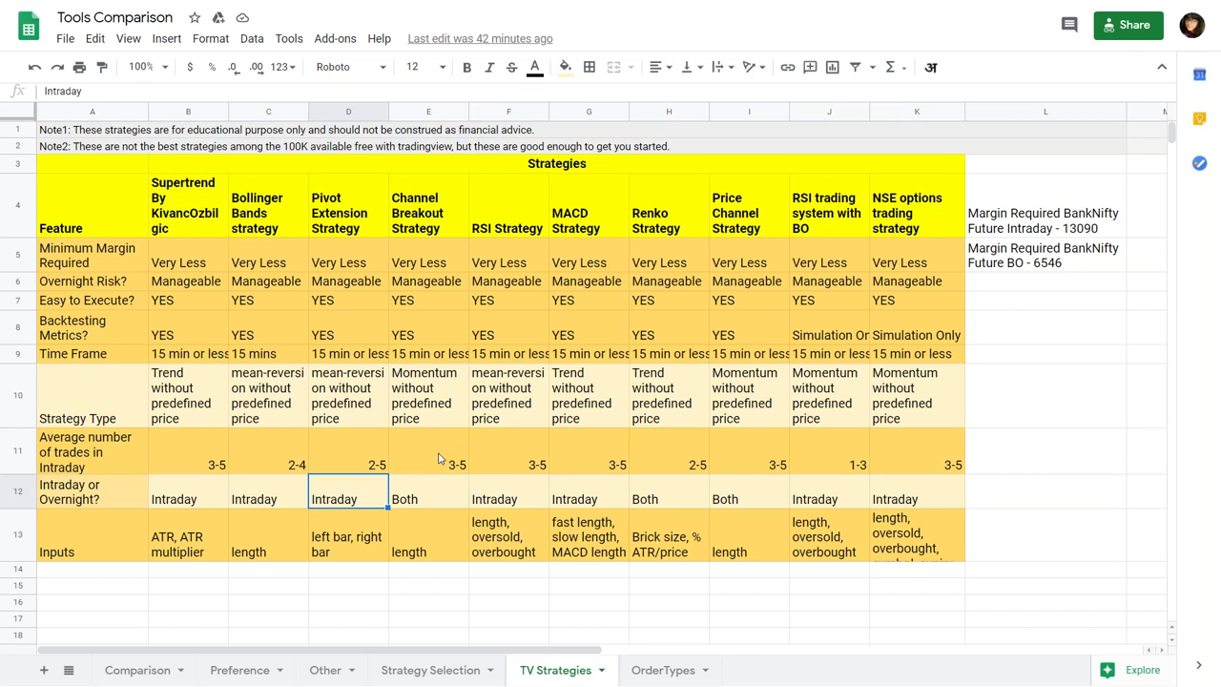
pyautogui.click(416, 506)
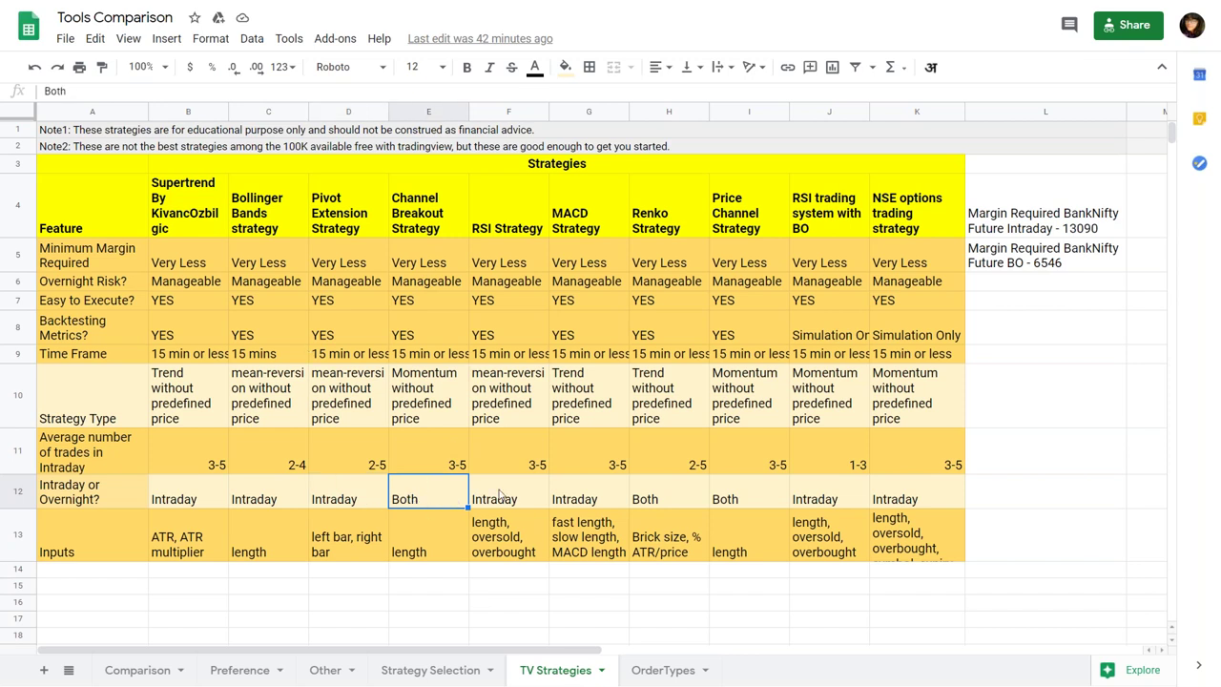
pyautogui.click(515, 501)
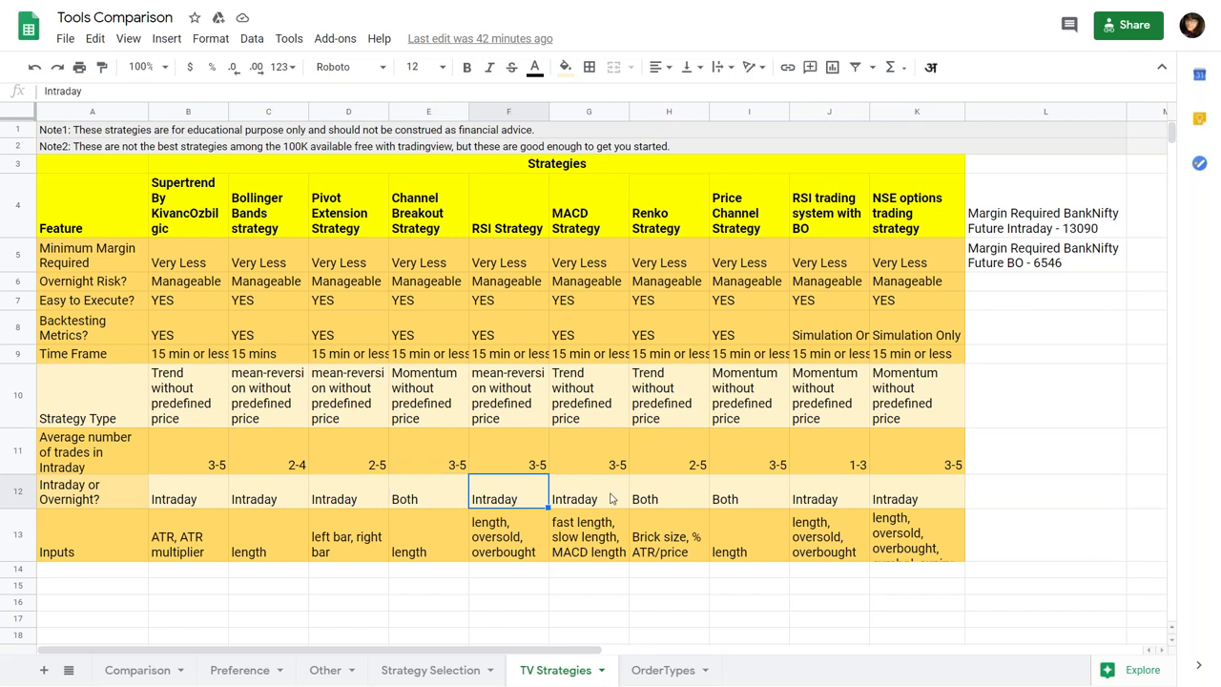
pyautogui.click(601, 499)
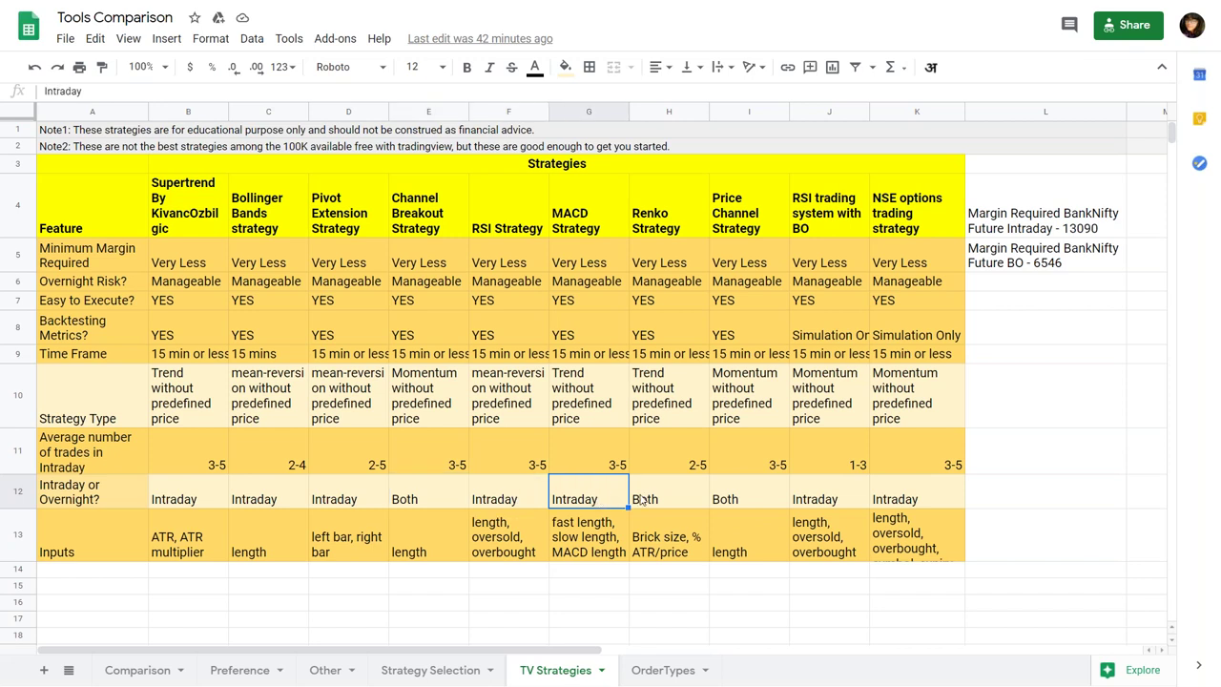
pyautogui.click(696, 504)
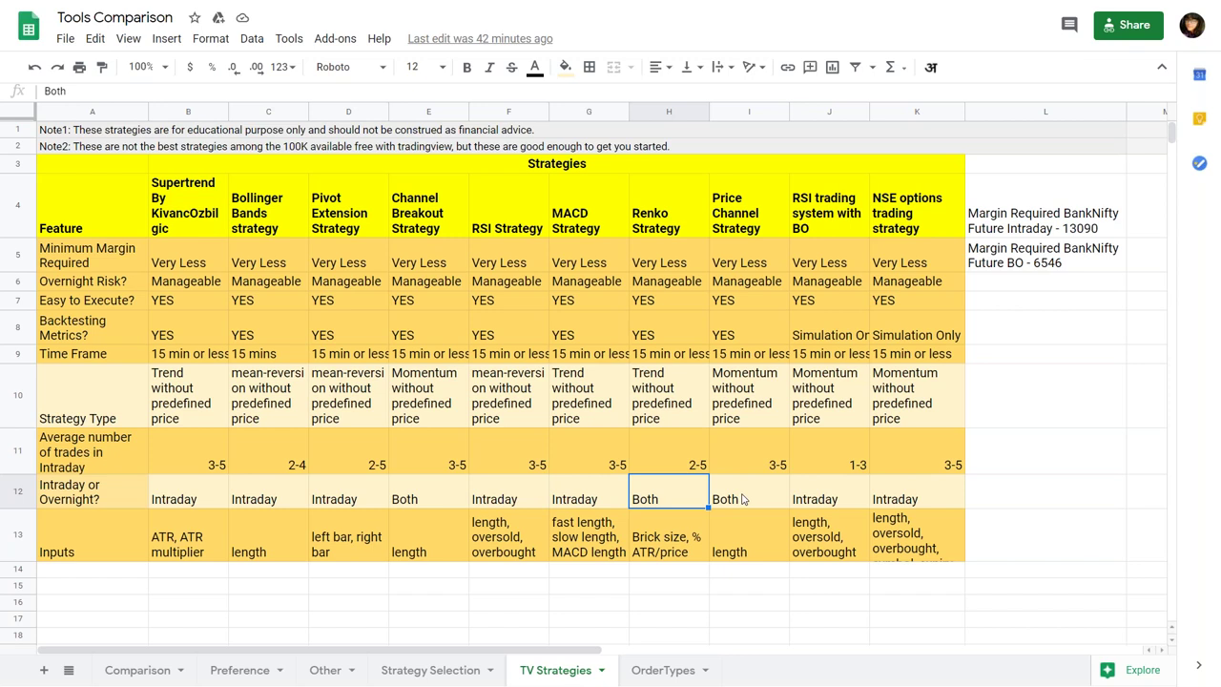
pyautogui.click(743, 498)
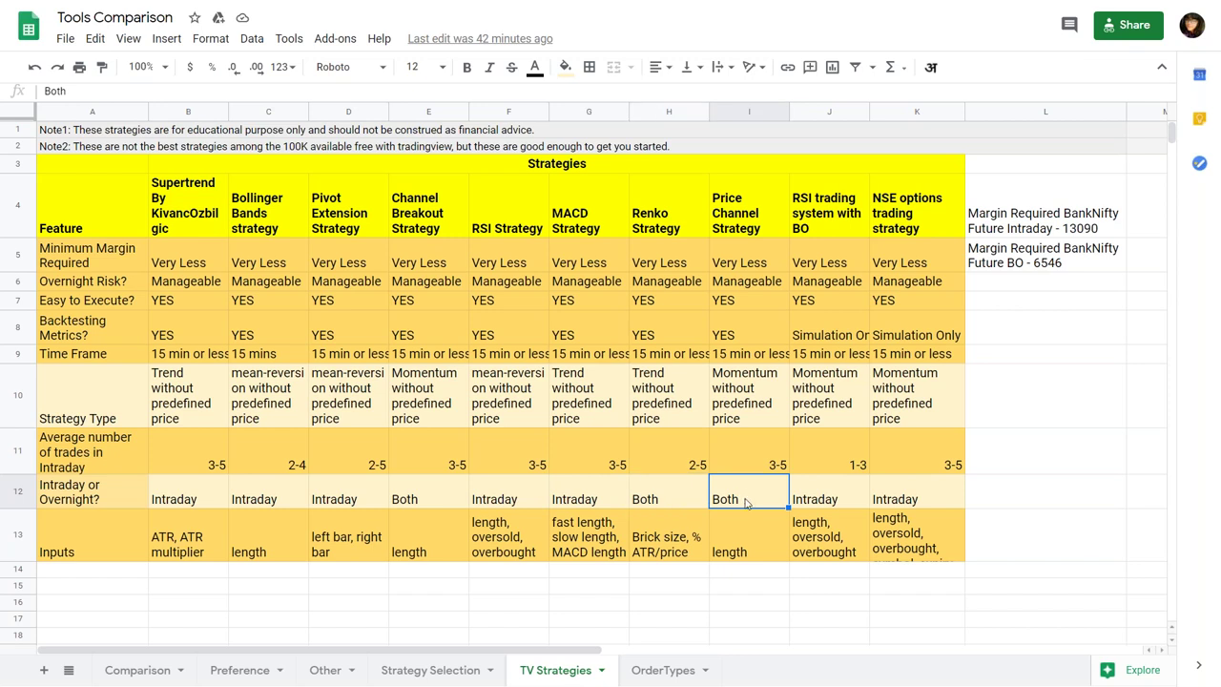
pyautogui.click(830, 497)
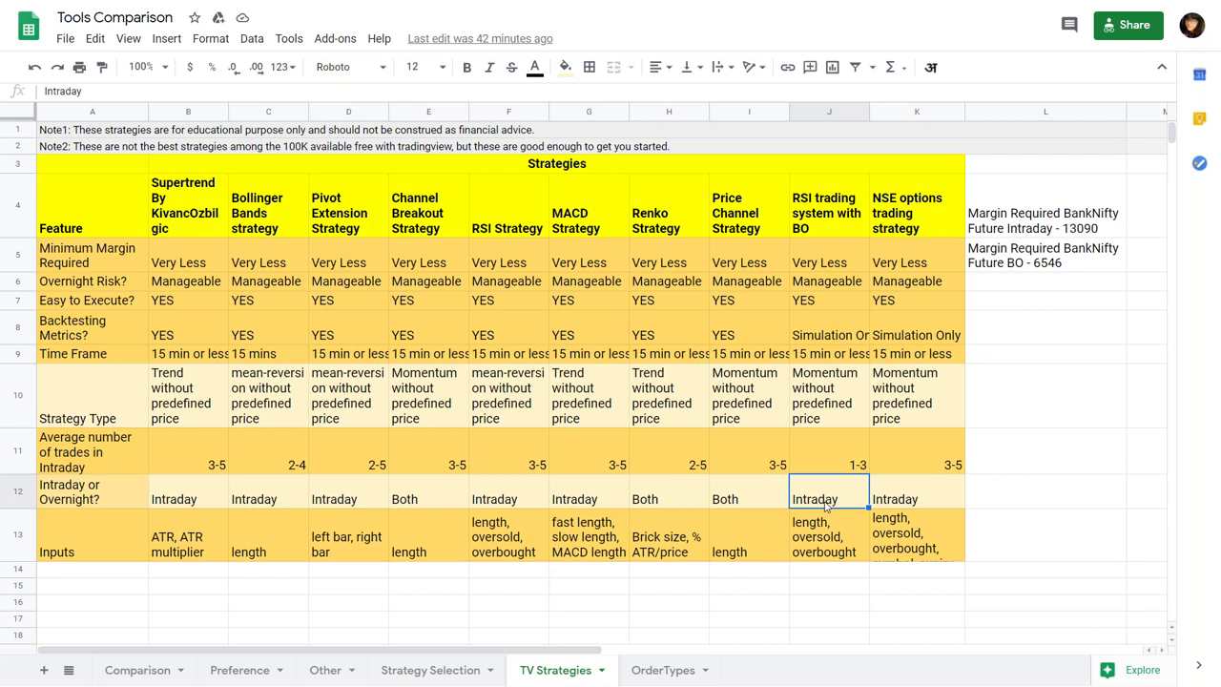
pyautogui.click(920, 492)
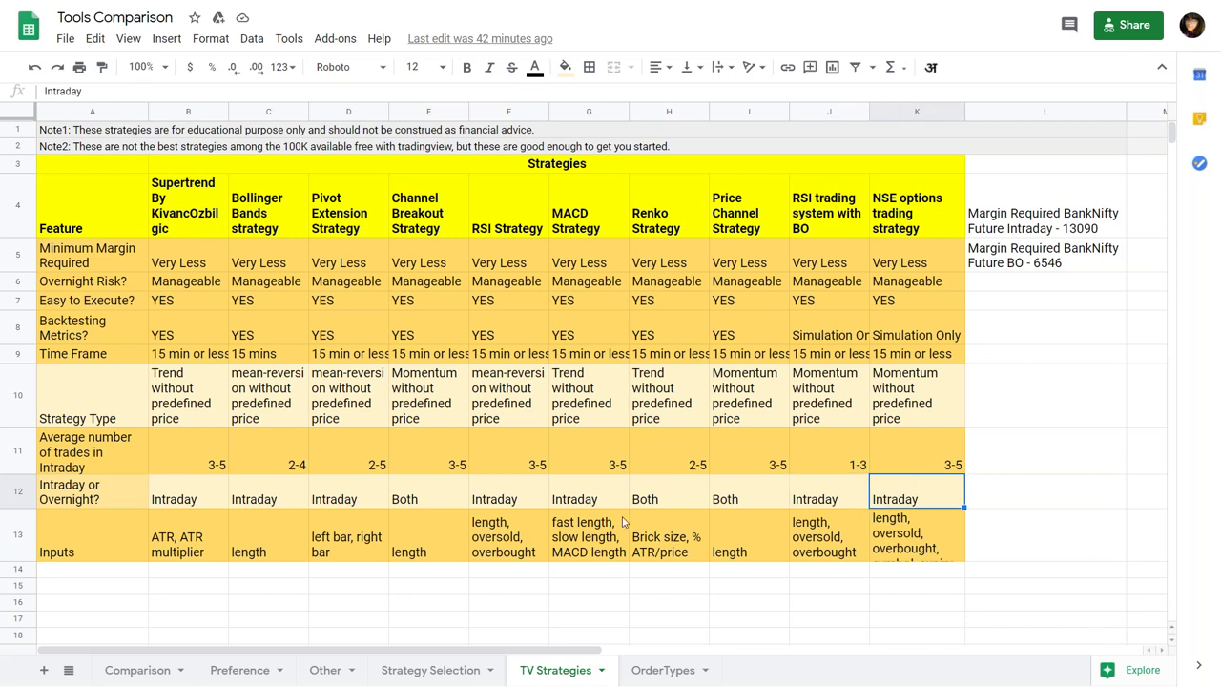
# Examine the Inputs each strategy requires, moving across the row to the NSE options trading strategy.
pyautogui.click(84, 542)
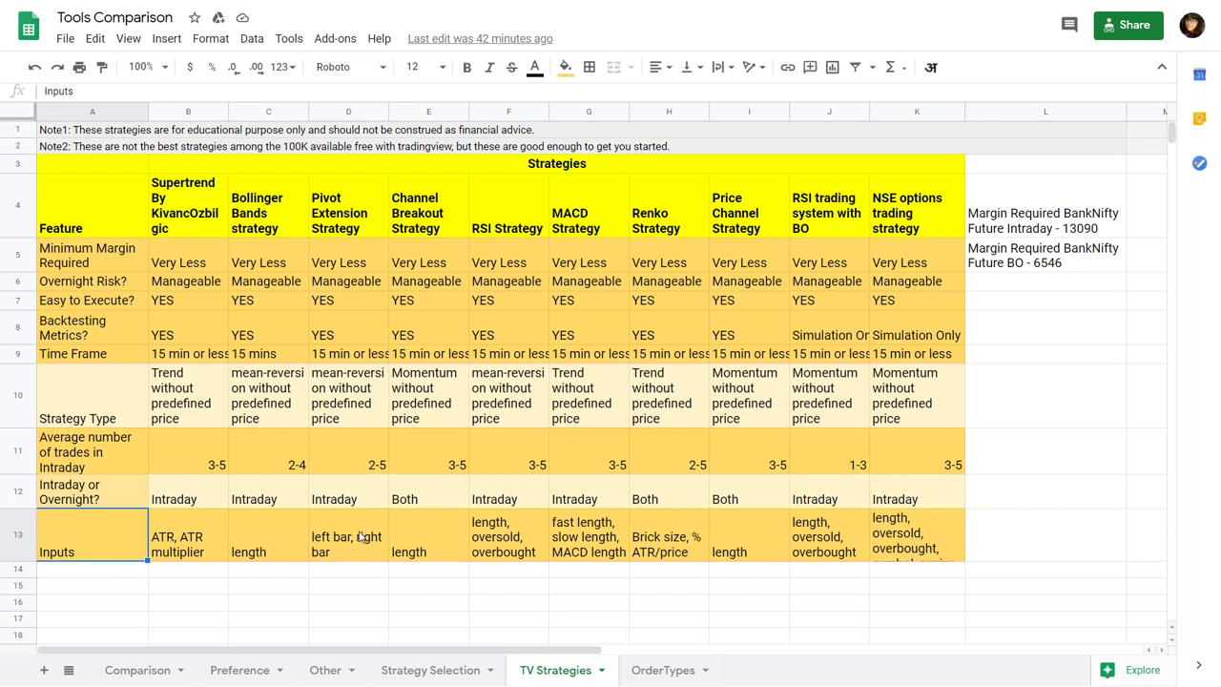
pyautogui.click(175, 547)
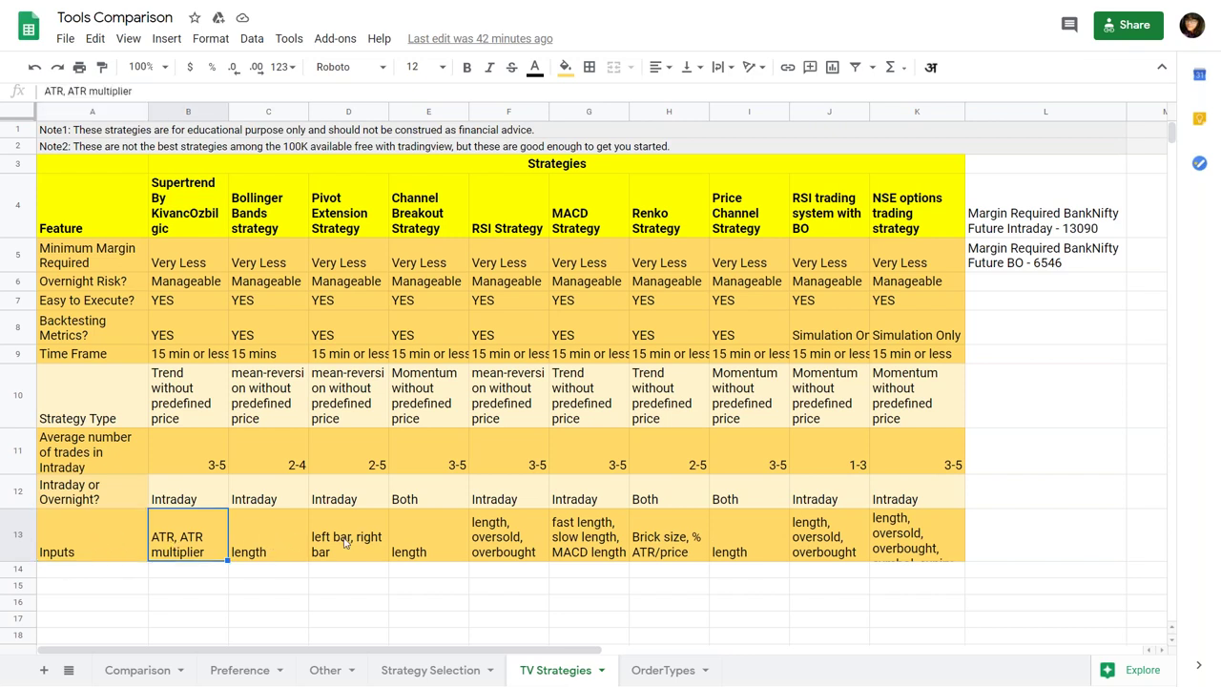
pyautogui.click(248, 542)
pyautogui.click(349, 539)
pyautogui.click(426, 533)
pyautogui.click(516, 530)
pyautogui.click(625, 525)
pyautogui.press('Right')
pyautogui.press('Right')
pyautogui.press('Right')
pyautogui.press('Right')
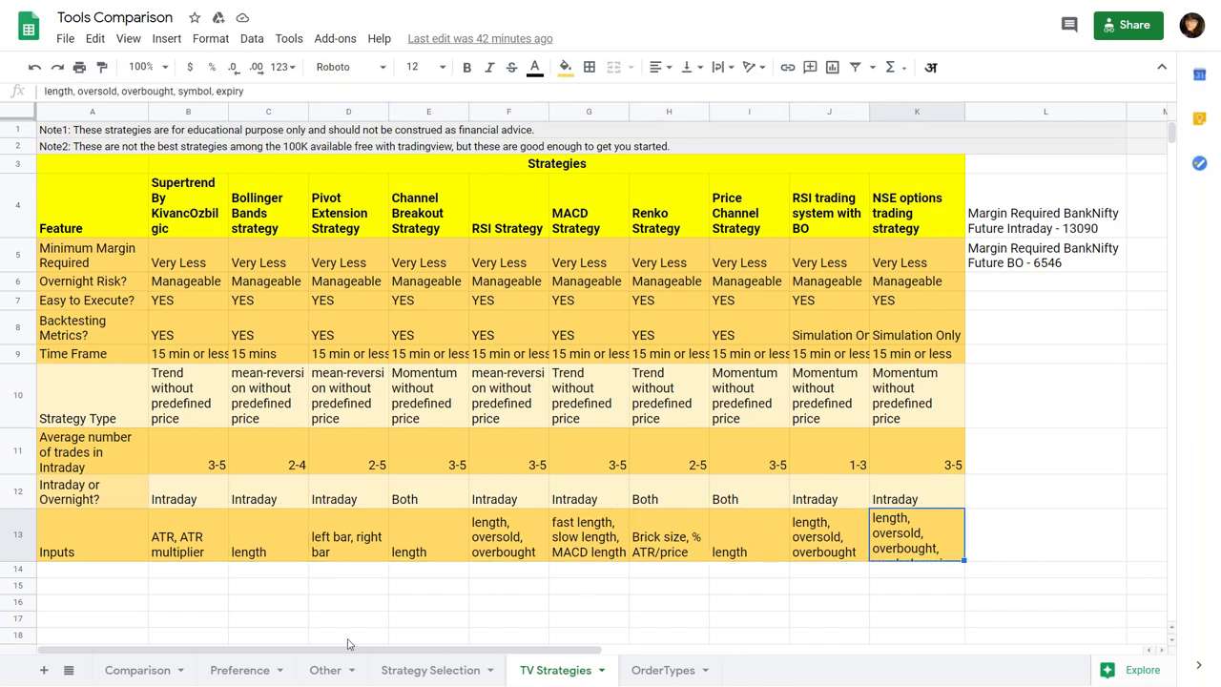
# Increase the height of the Inputs row so the NSE options entry fits, and select the Supertrend strategy's inputs.
pyautogui.moveTo(13, 562); pyautogui.dragTo(16, 577)
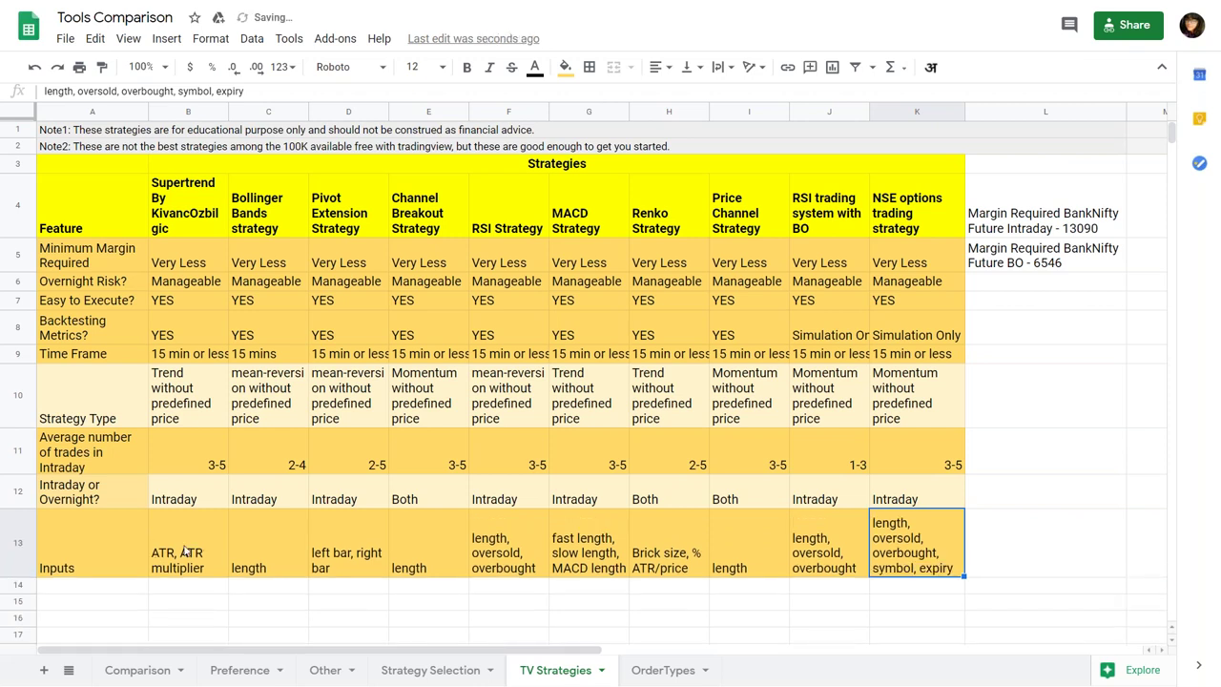
pyautogui.click(188, 553)
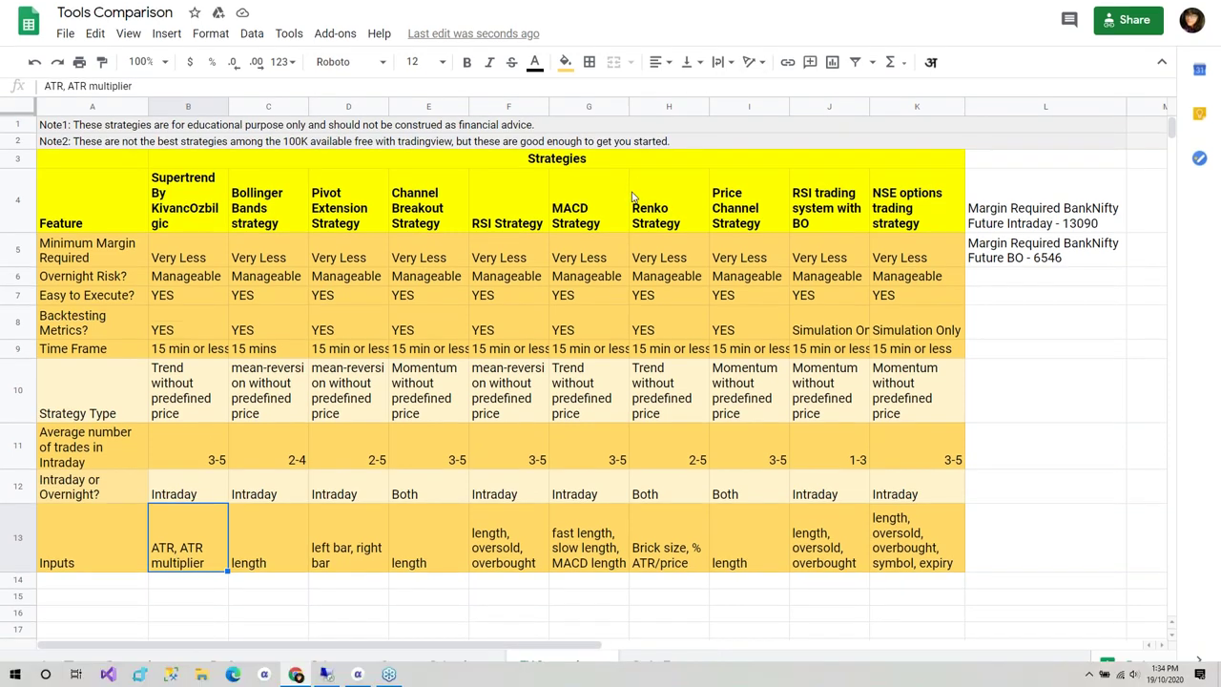
# Exit full-screen view and switch from the spreadsheet to the APIBridge Help Center page in the browser.
pyautogui.press('F11')
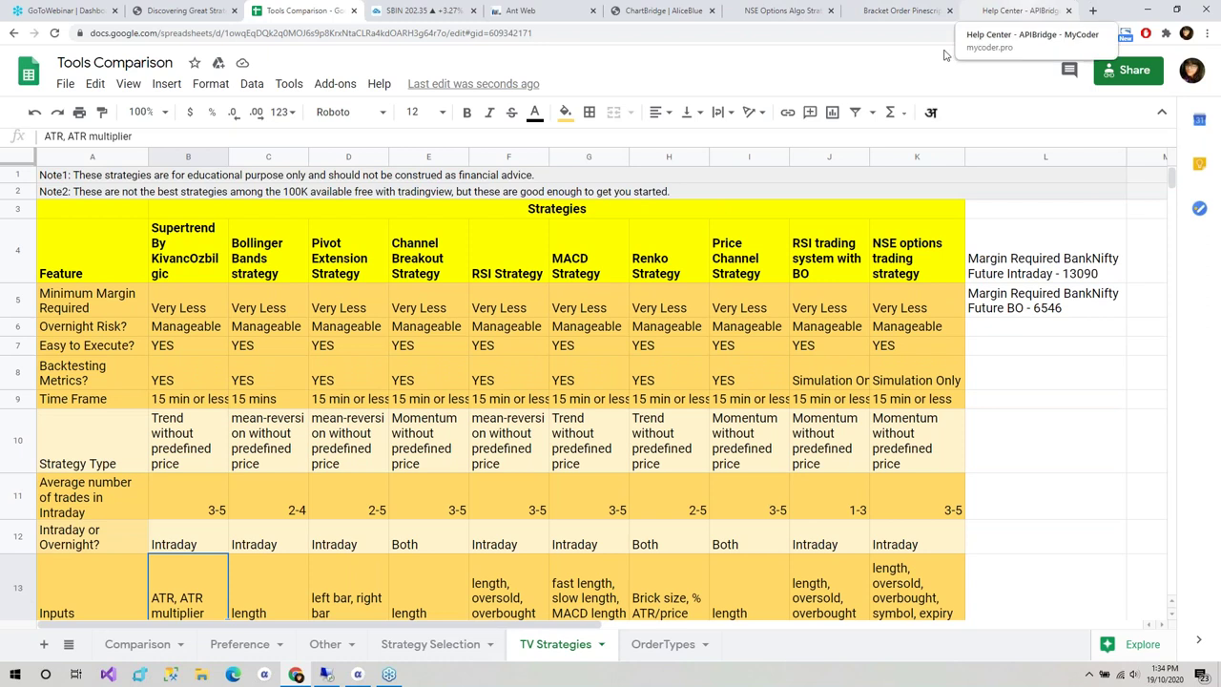
pyautogui.scroll(-1, 557, 375)
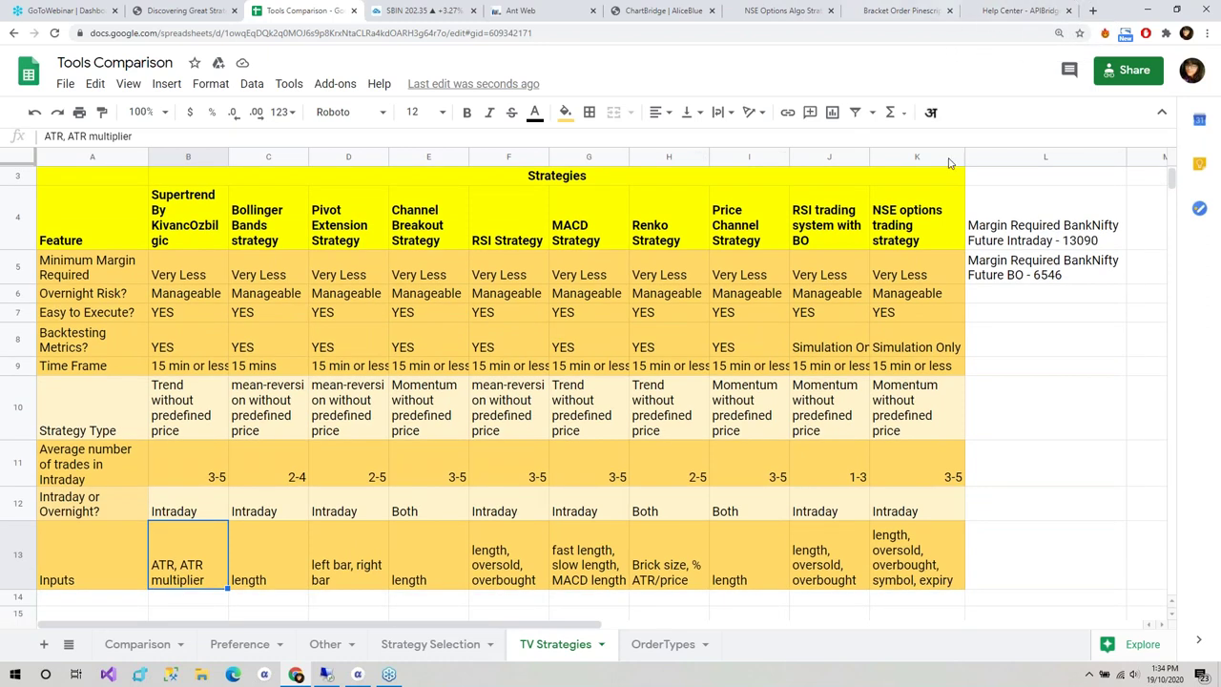
pyautogui.click(1007, 12)
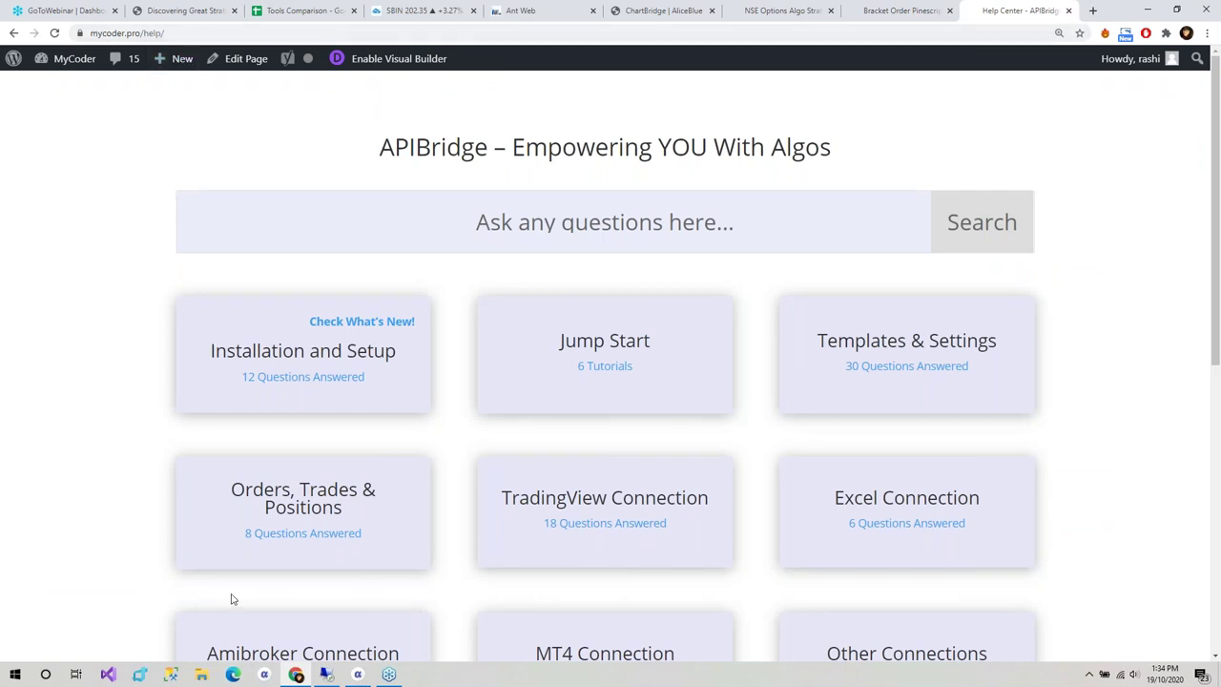
# Point out the Help entry in the ChartBridge application, and return to the Help Center page in the browser.
pyautogui.scroll(-1, 150, 169)
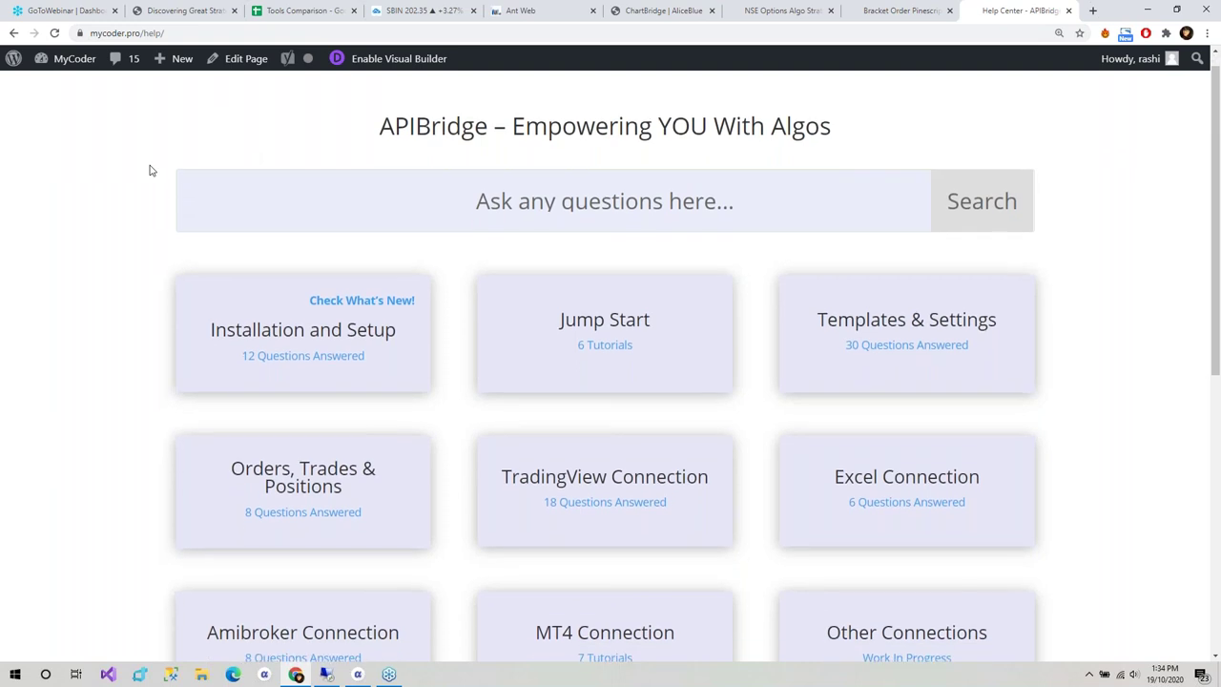
pyautogui.scroll(1, 133, 189)
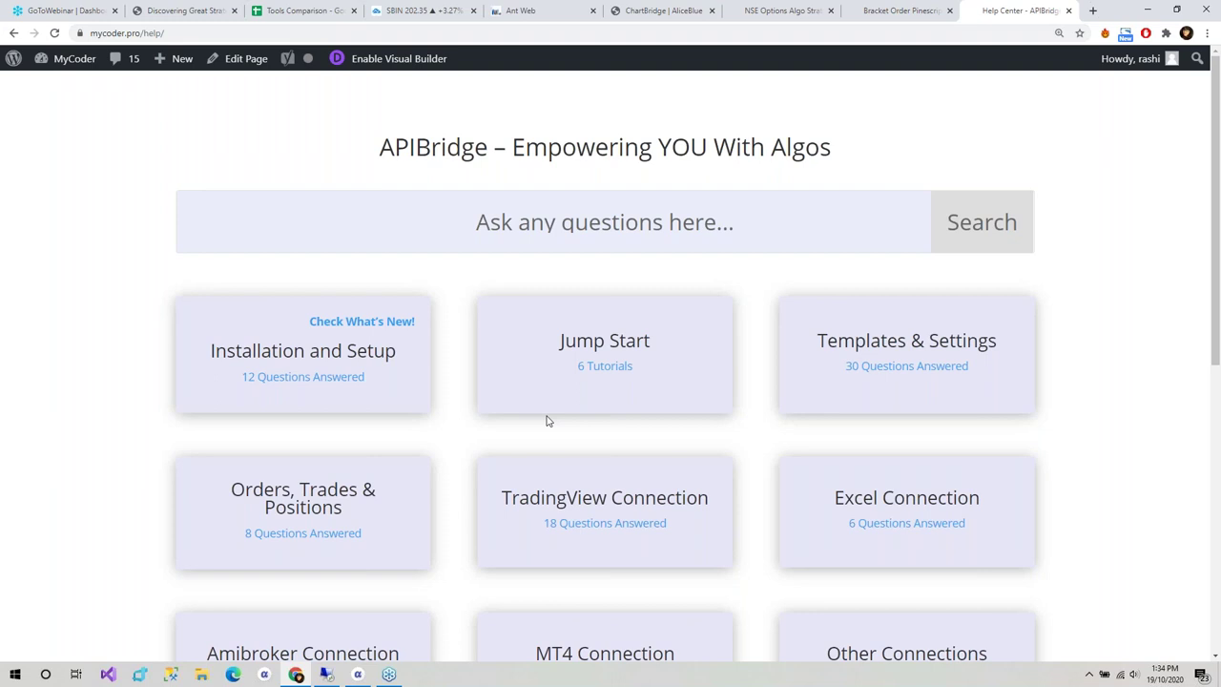
pyautogui.click(357, 675)
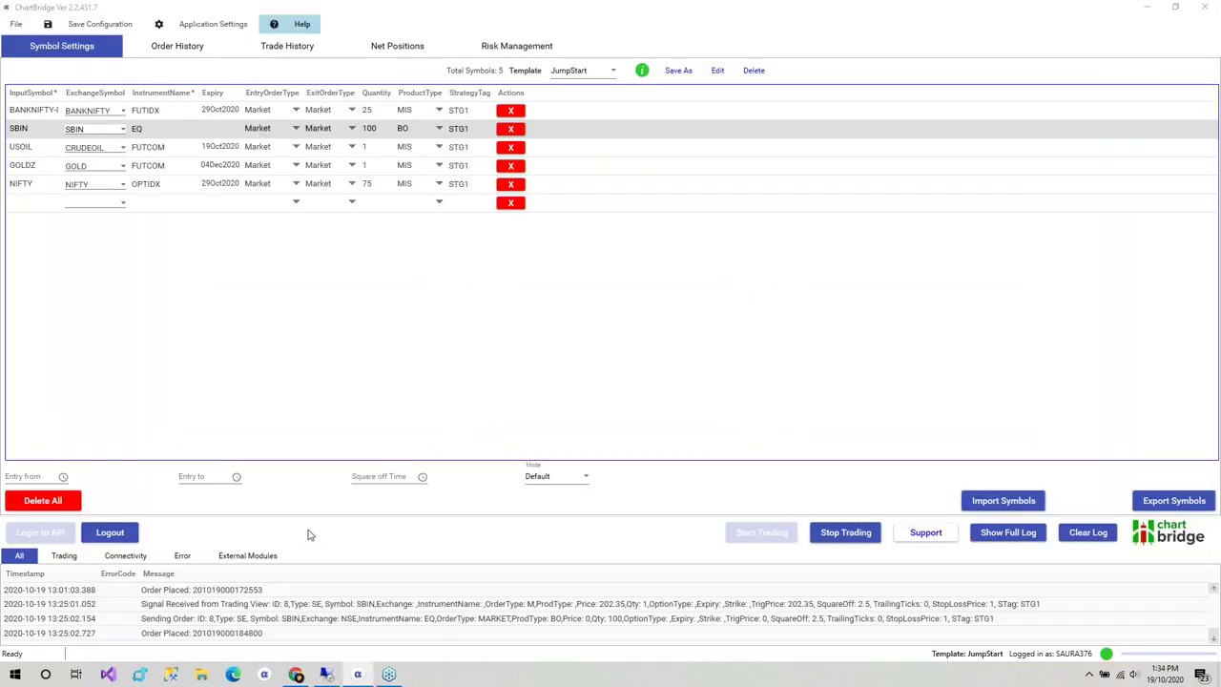
pyautogui.click(294, 33)
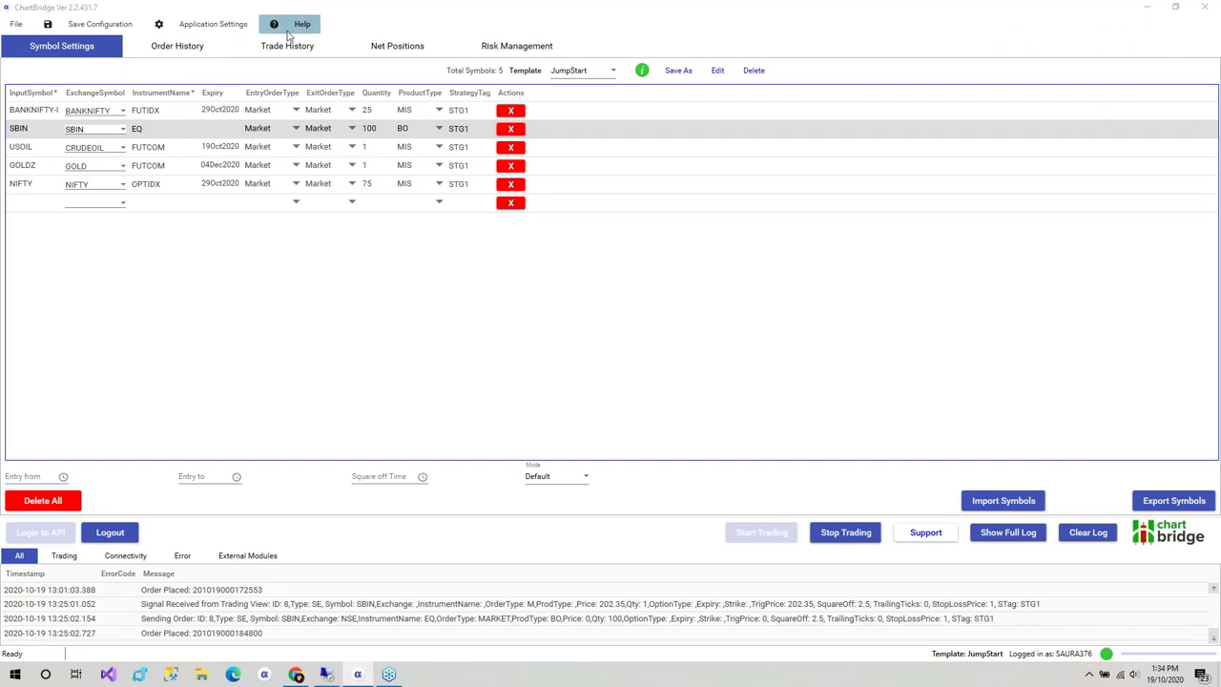
pyautogui.click(284, 683)
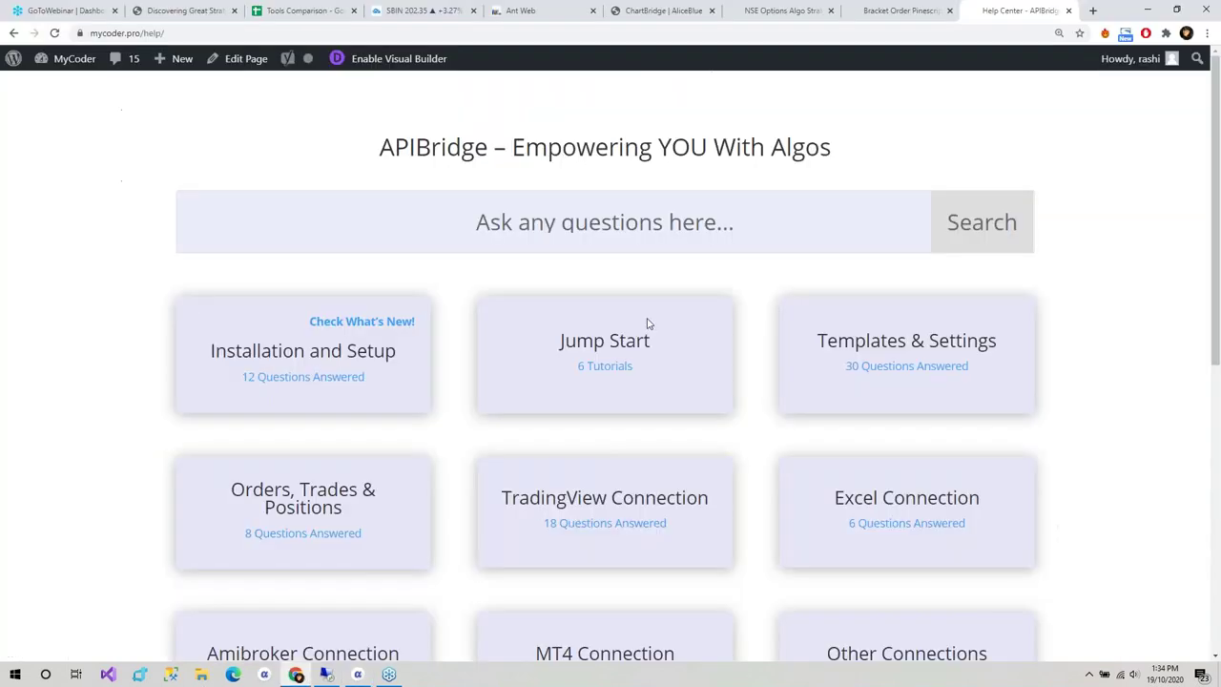
# Open the TradingView Connection FAQs from the Help Center and find the list of strategies with pinescript code.
pyautogui.scroll(-1, 127, 430)
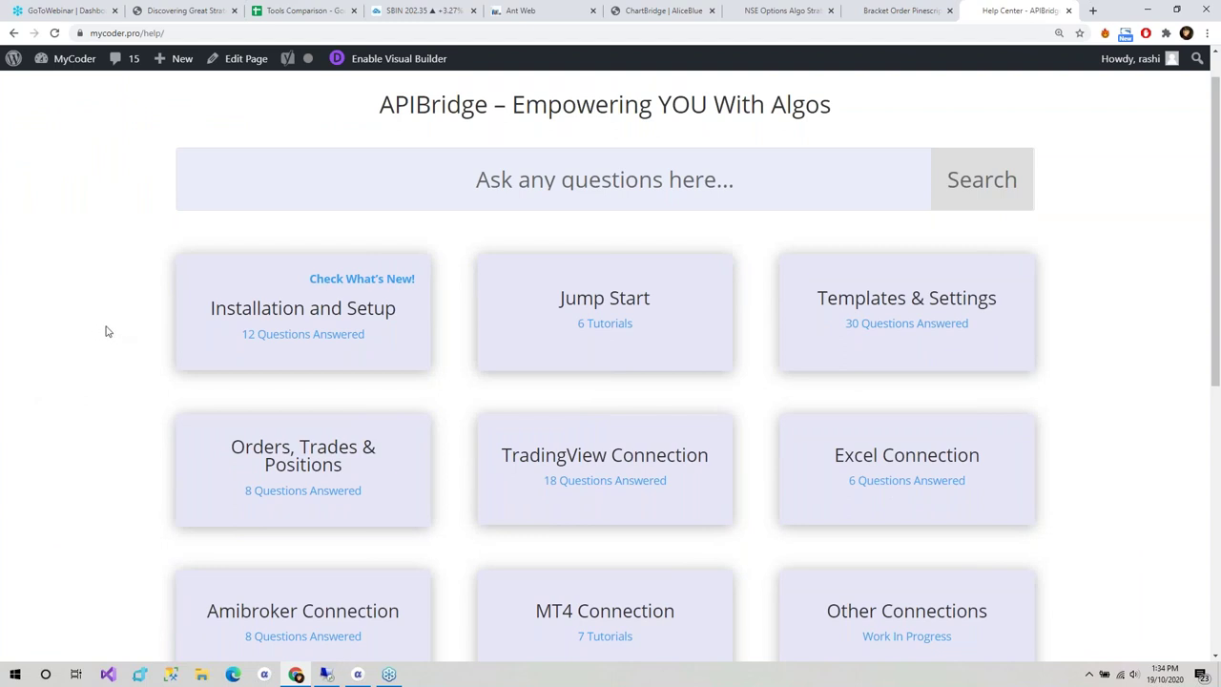
pyautogui.click(573, 471)
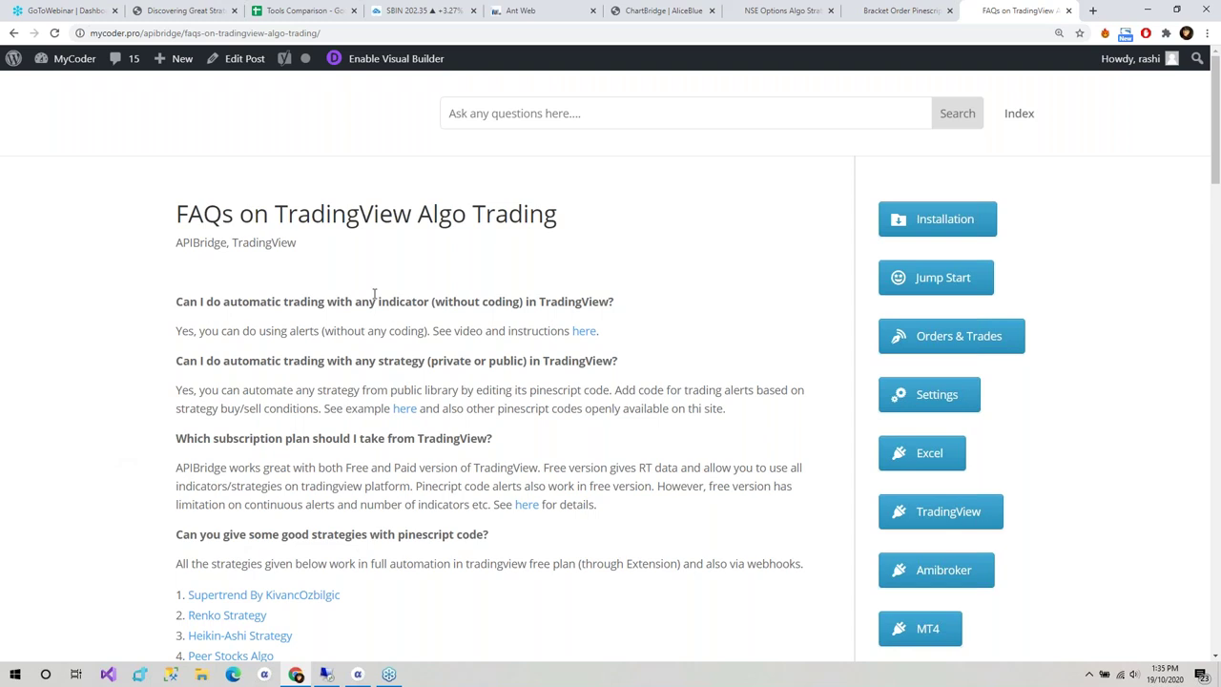
pyautogui.scroll(-1, 239, 344)
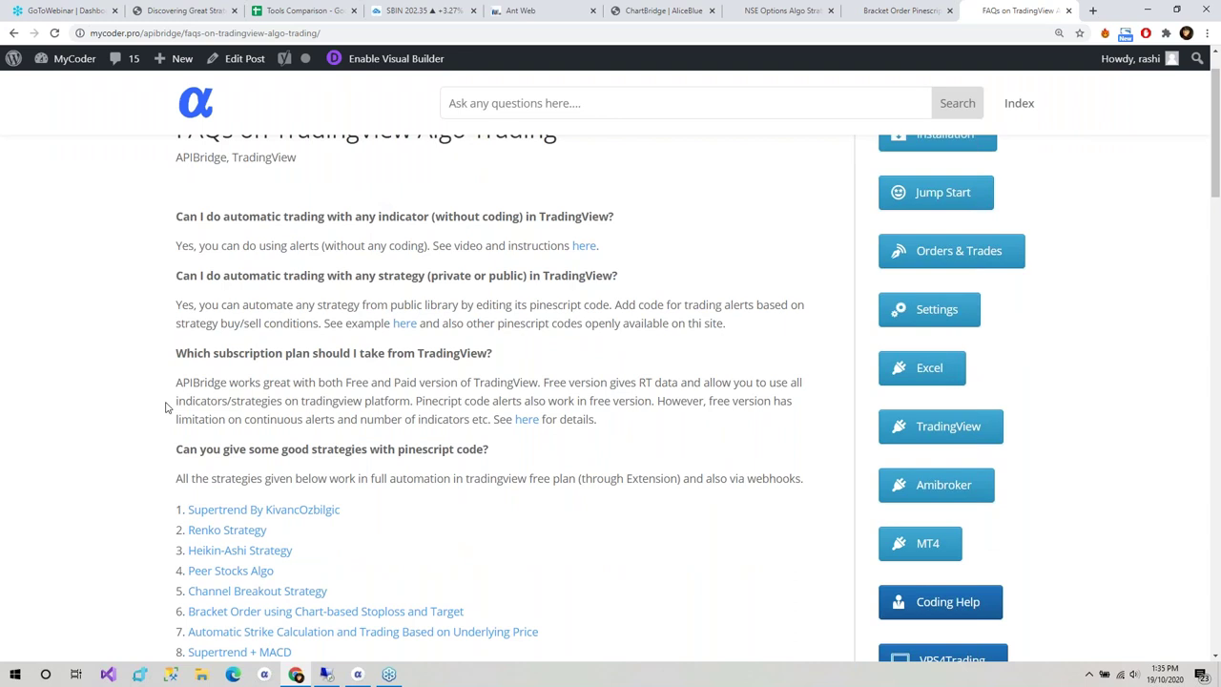
pyautogui.scroll(-3, 165, 408)
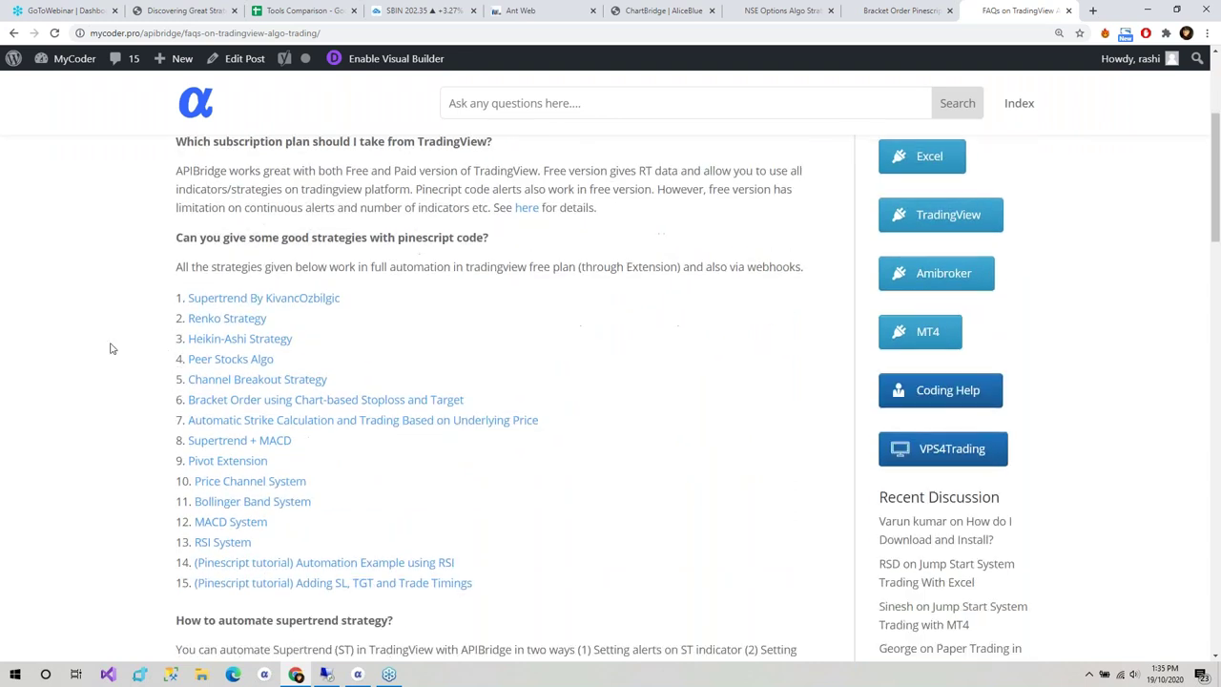
pyautogui.scroll(-1, 196, 206)
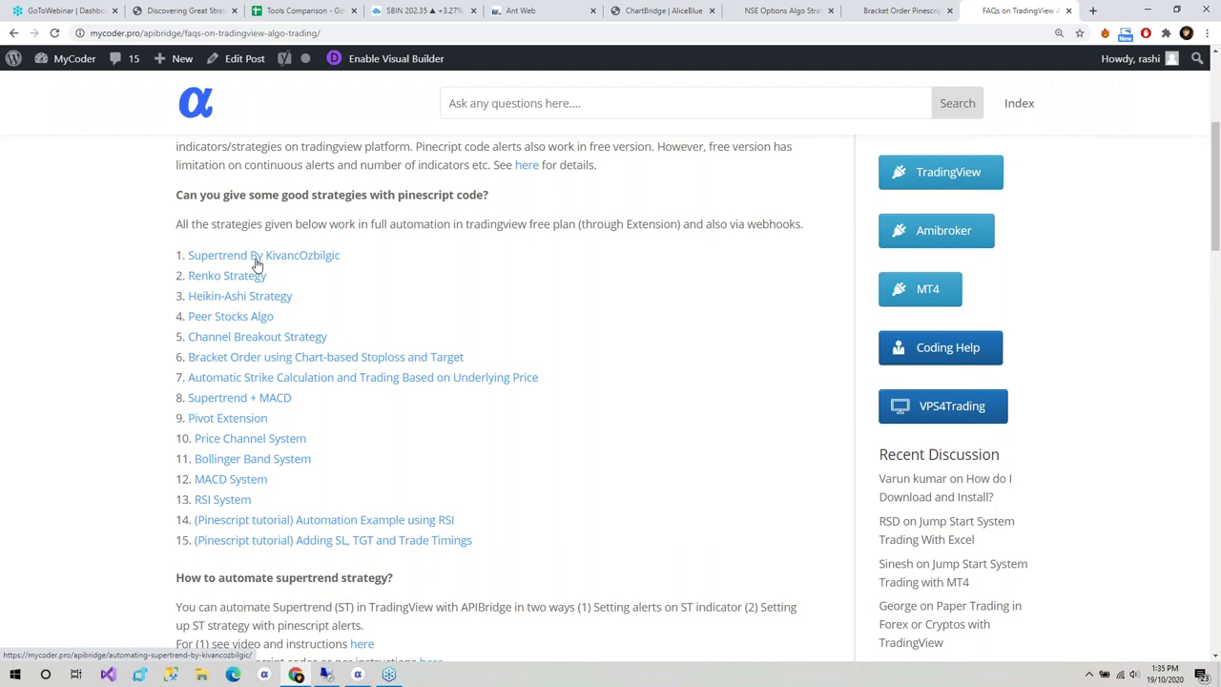
# Check the symbol error on the SBIN chart in TradingView, and return to the TradingView FAQs page.
pyautogui.click(420, 11)
pyautogui.click(778, 321)
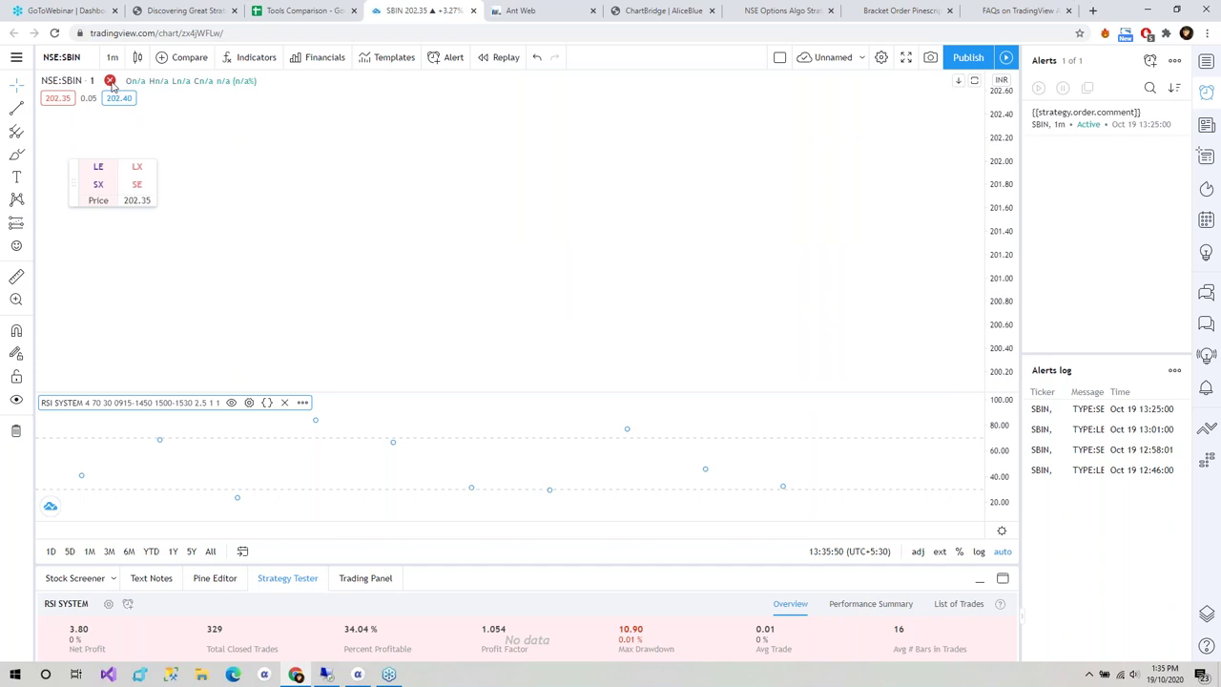
pyautogui.moveTo(112, 84)
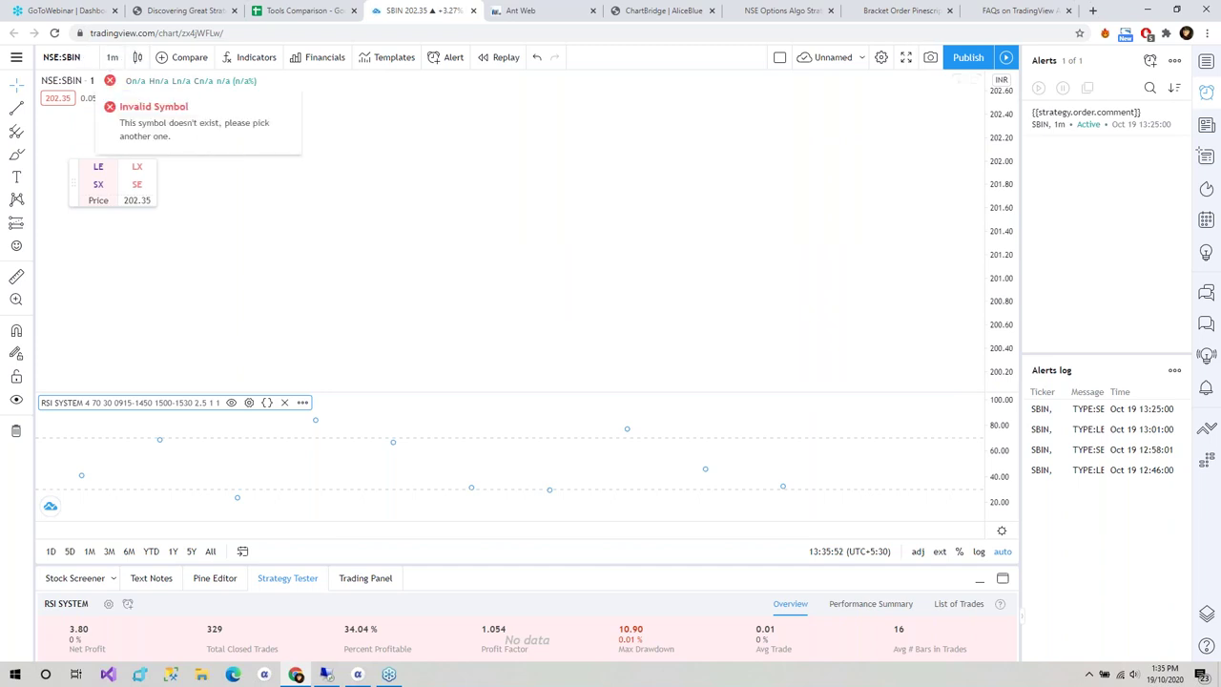
pyautogui.click(658, 11)
pyautogui.click(891, 10)
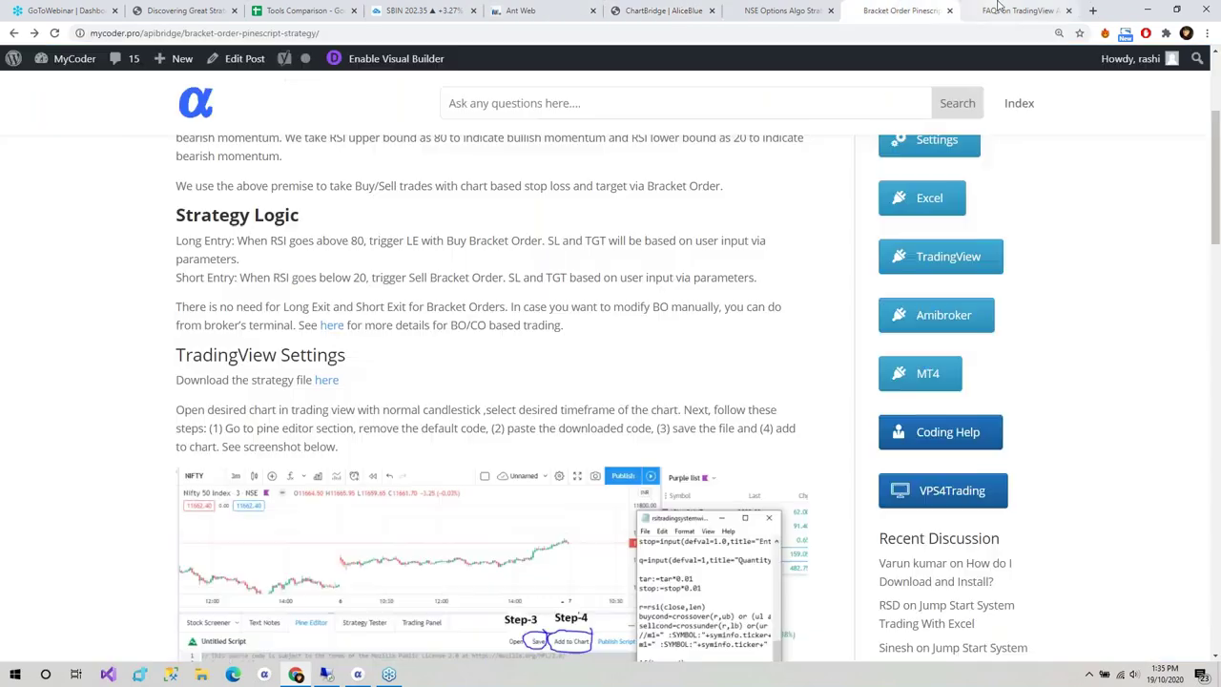
pyautogui.click(1016, 10)
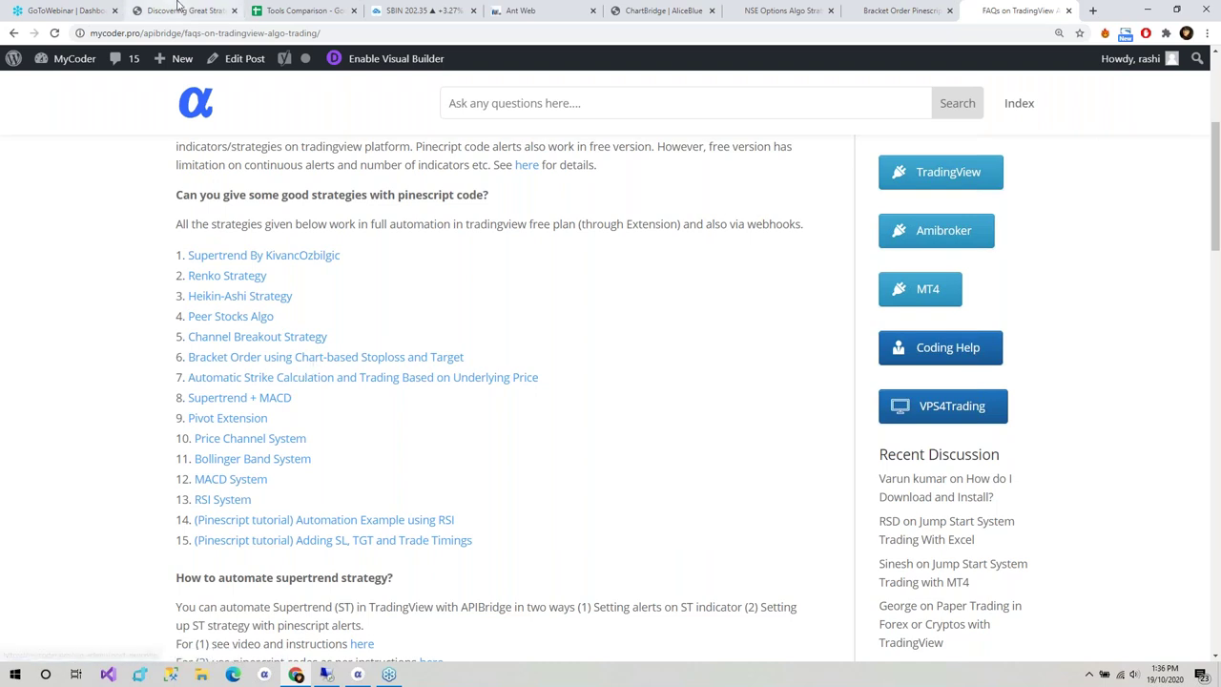
# Switch to the Discovering Great Strategies PDF and show the RSI trading system with BO slide.
pyautogui.click(178, 8)
pyautogui.scroll(-1, 204, 479)
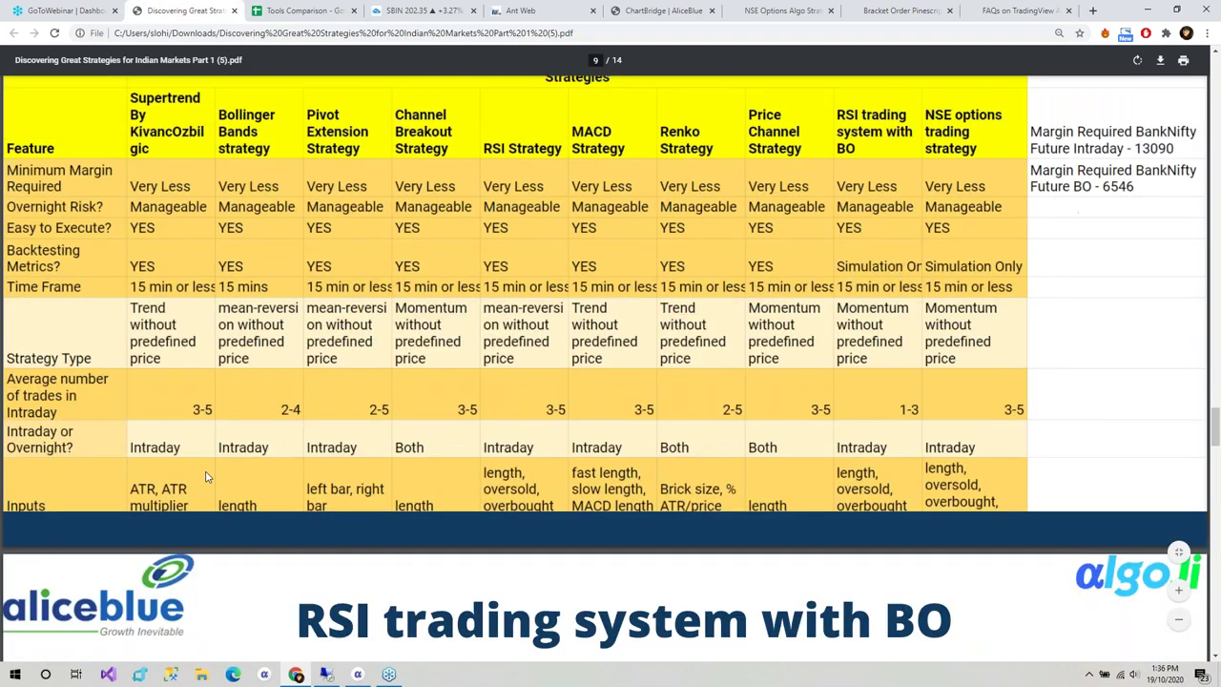
pyautogui.scroll(-4, 205, 477)
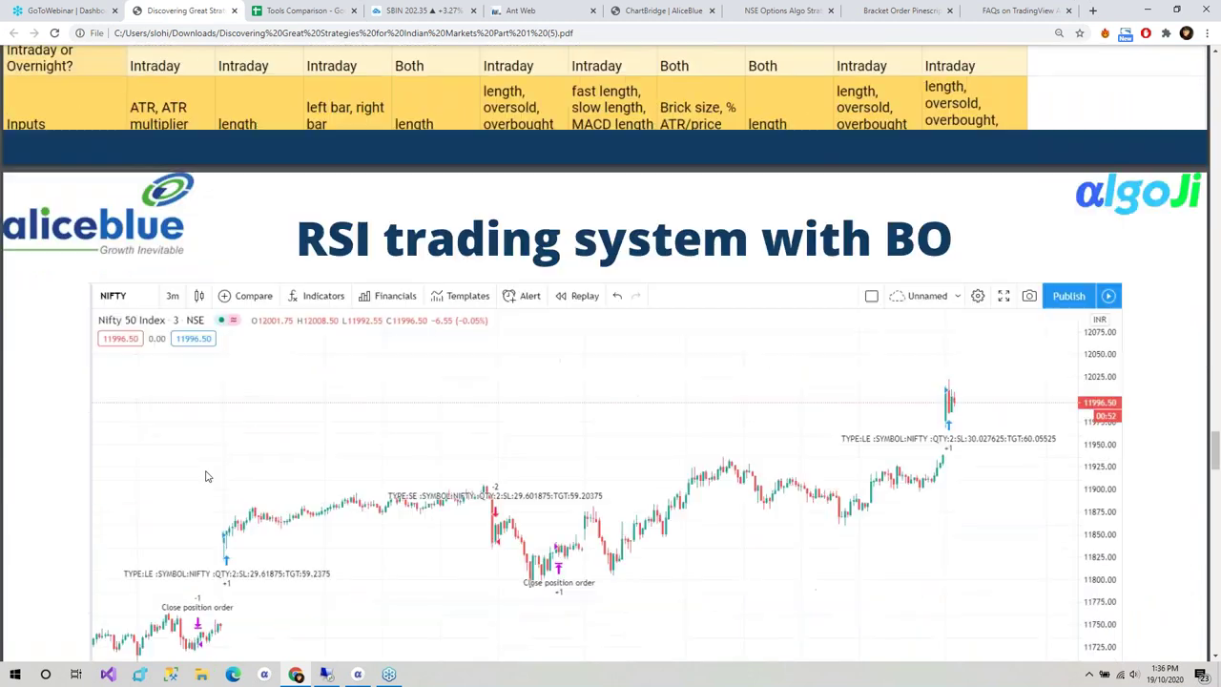
pyautogui.scroll(-2, 205, 476)
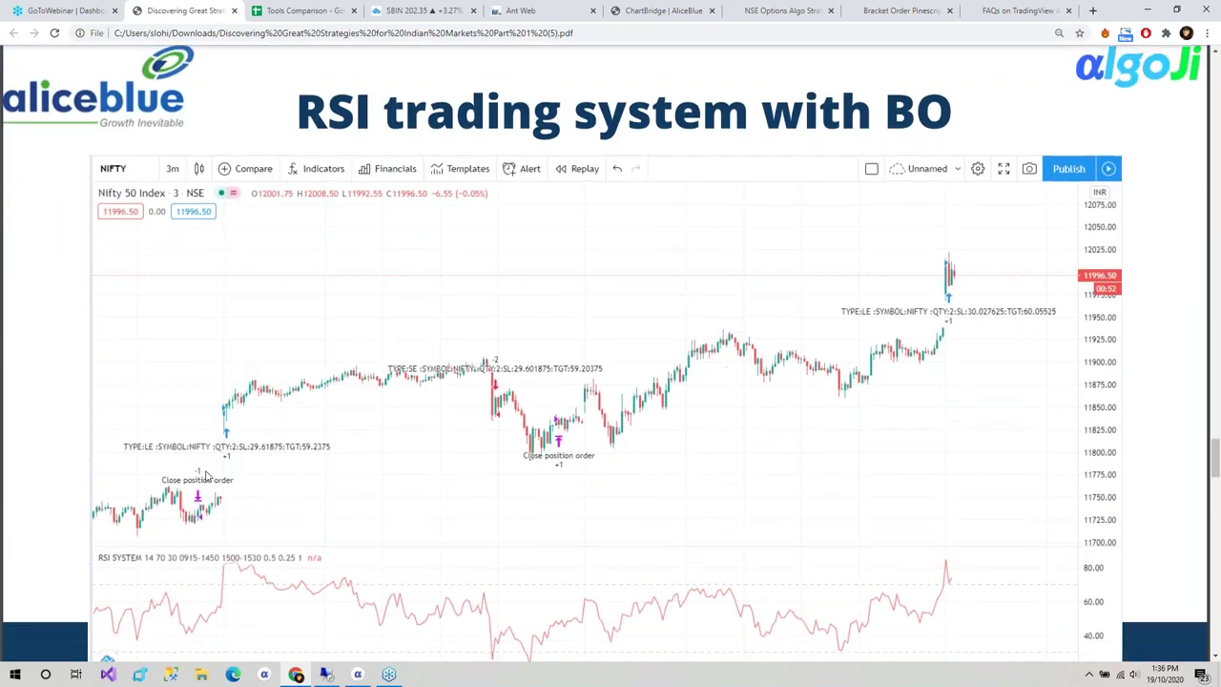
# Reload the SBIN chart in TradingView and move the floating LE/LX/SX/SE order panel toward the chart's left edge.
pyautogui.click(421, 10)
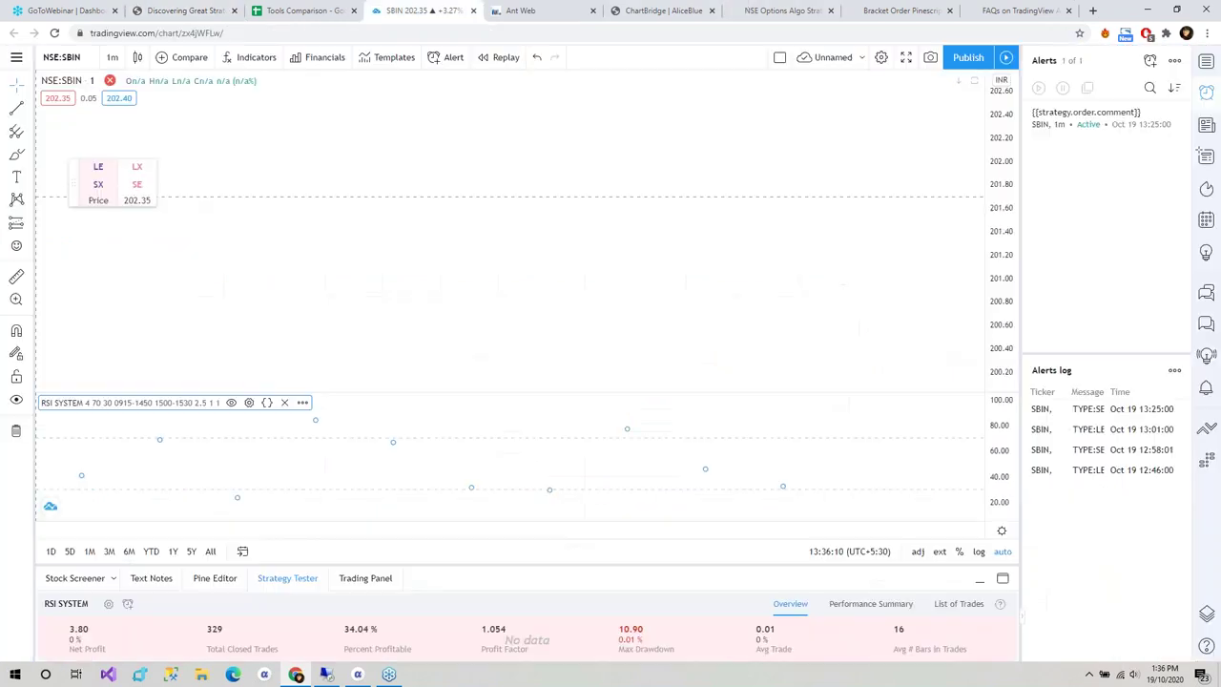
pyautogui.click(53, 33)
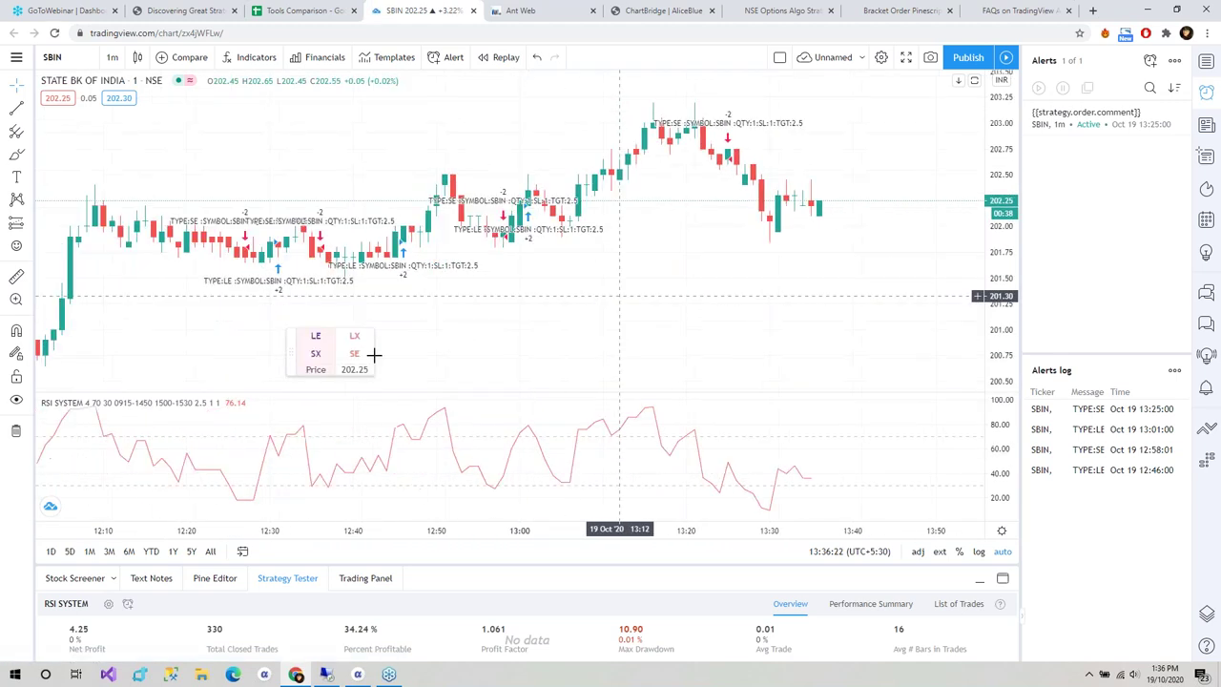
pyautogui.moveTo(289, 348); pyautogui.dragTo(133, 339)
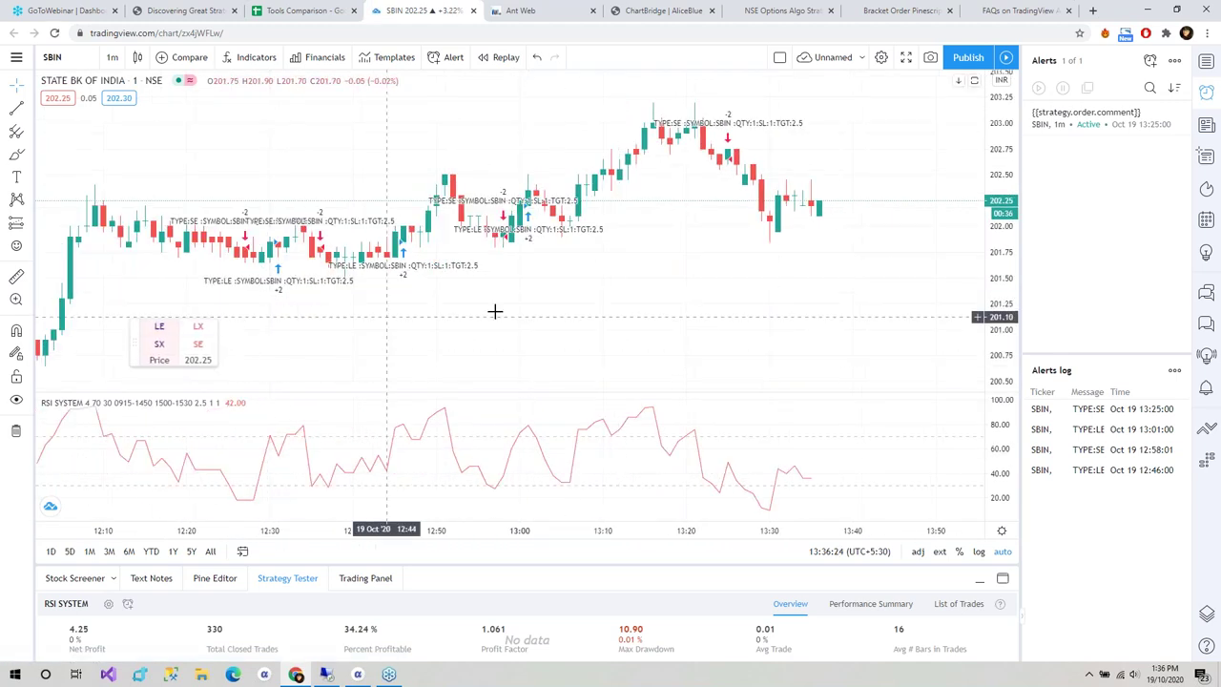
# Switch to the Bracket Order Pinescript Strategy article and review its Strategy Premise and Strategy Logic sections.
pyautogui.click(887, 10)
pyautogui.click(1016, 11)
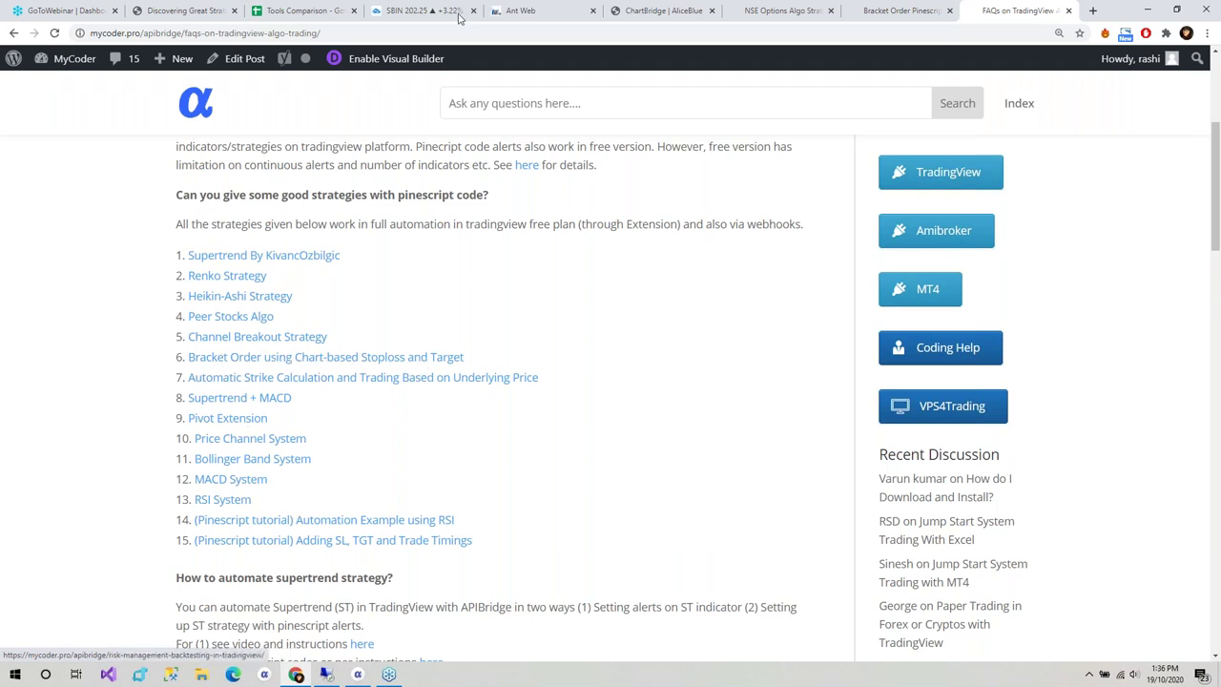
pyautogui.click(902, 11)
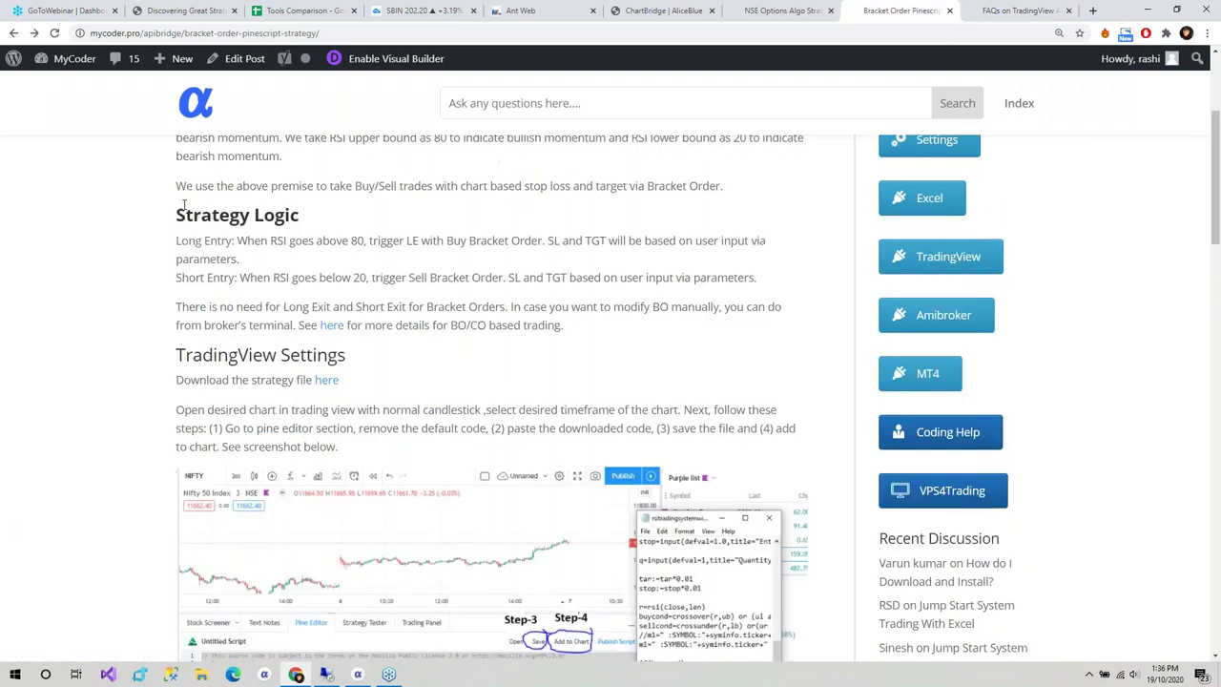
pyautogui.scroll(2, 195, 270)
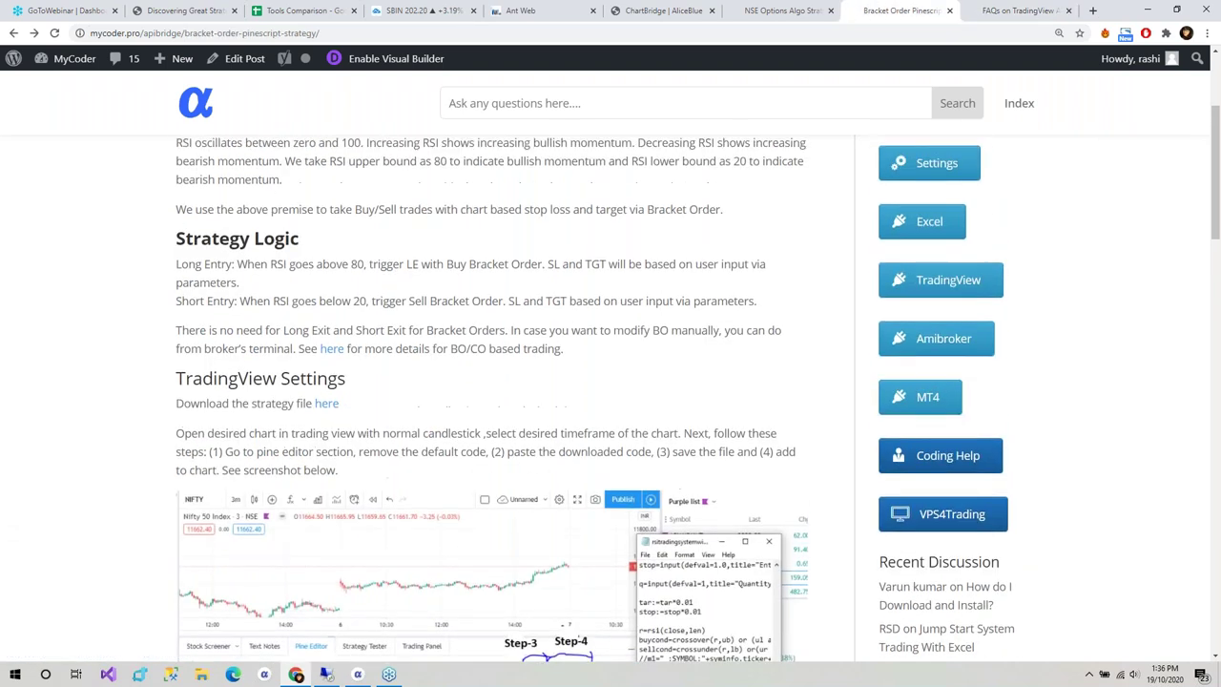
pyautogui.scroll(1, 492, 382)
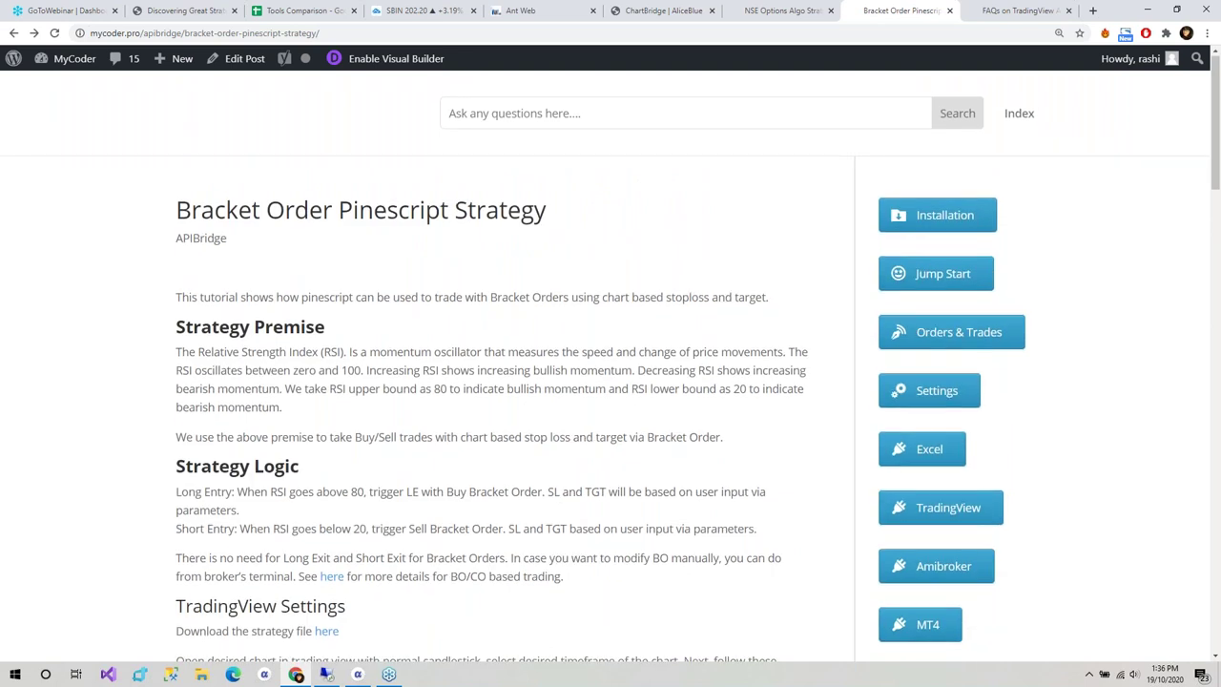
pyautogui.scroll(-2, 492, 382)
pyautogui.scroll(2, 174, 315)
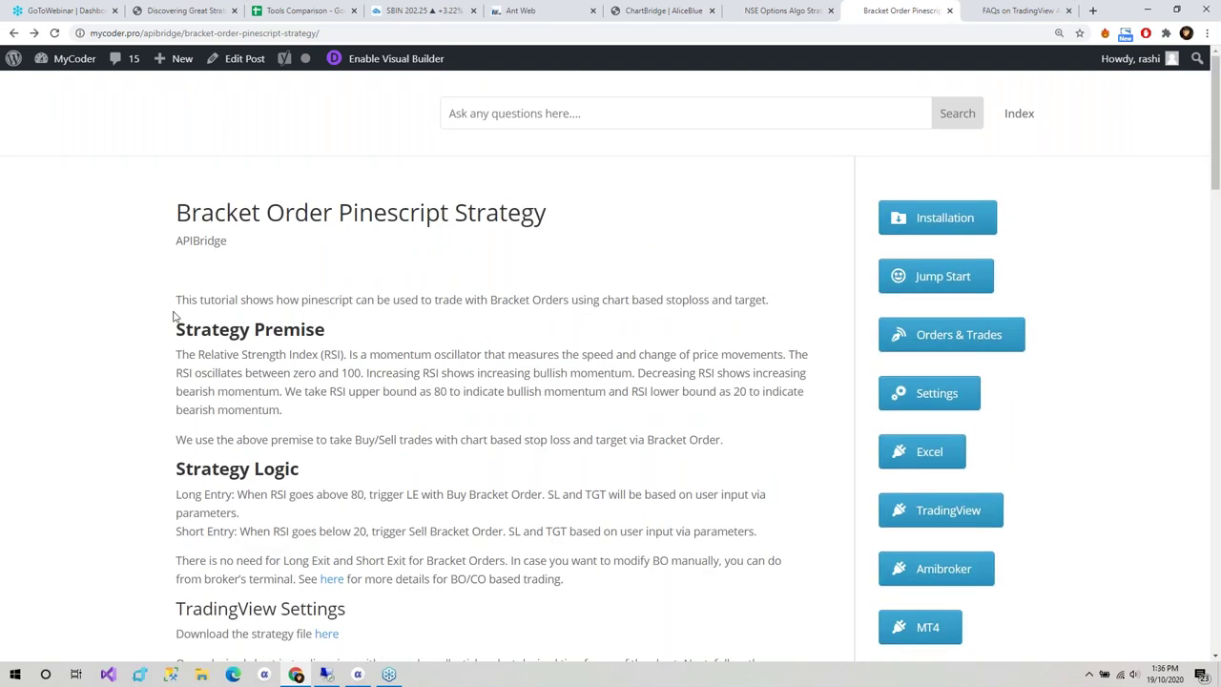
pyautogui.scroll(-3, 175, 318)
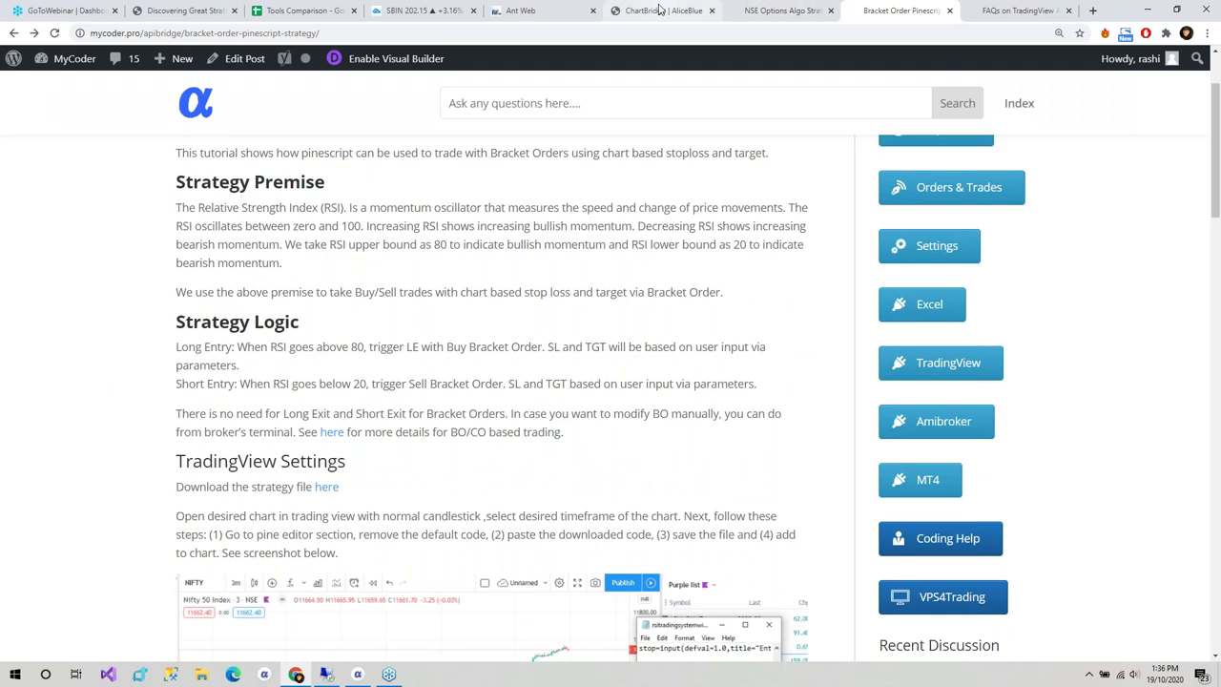
# Return to the SBIN chart, dismiss the free trial offer, and examine the RSI SYSTEM's entry signals across the chart.
pyautogui.click(448, 7)
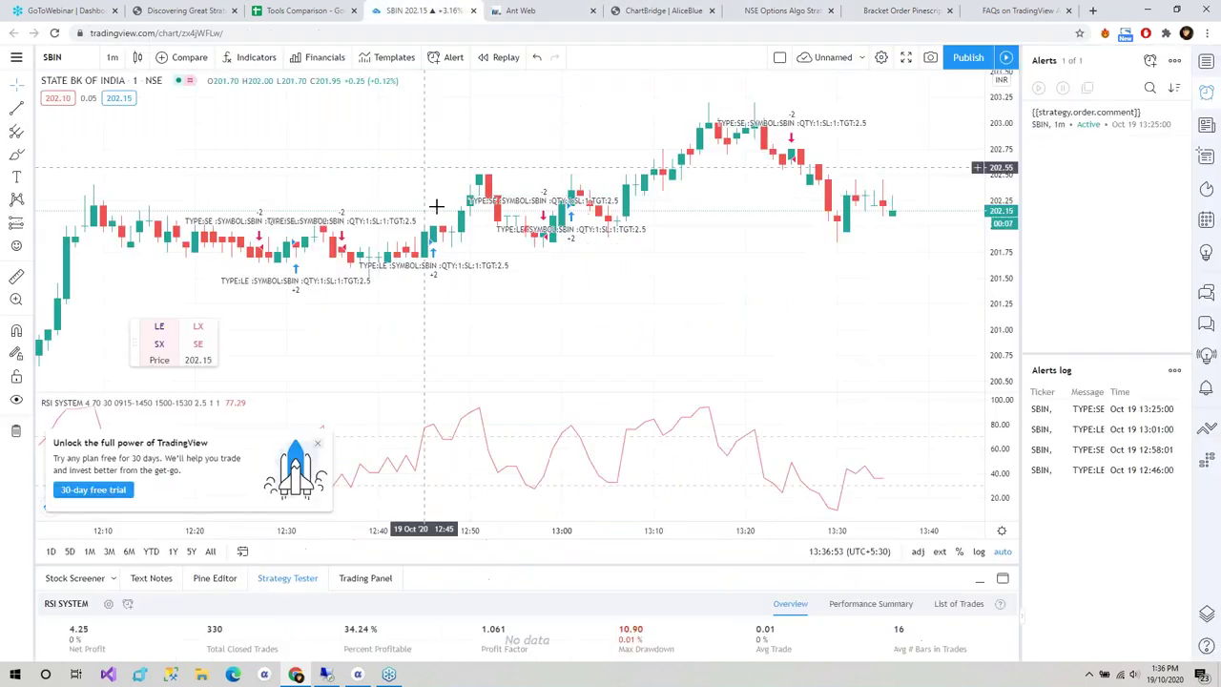
pyautogui.click(318, 443)
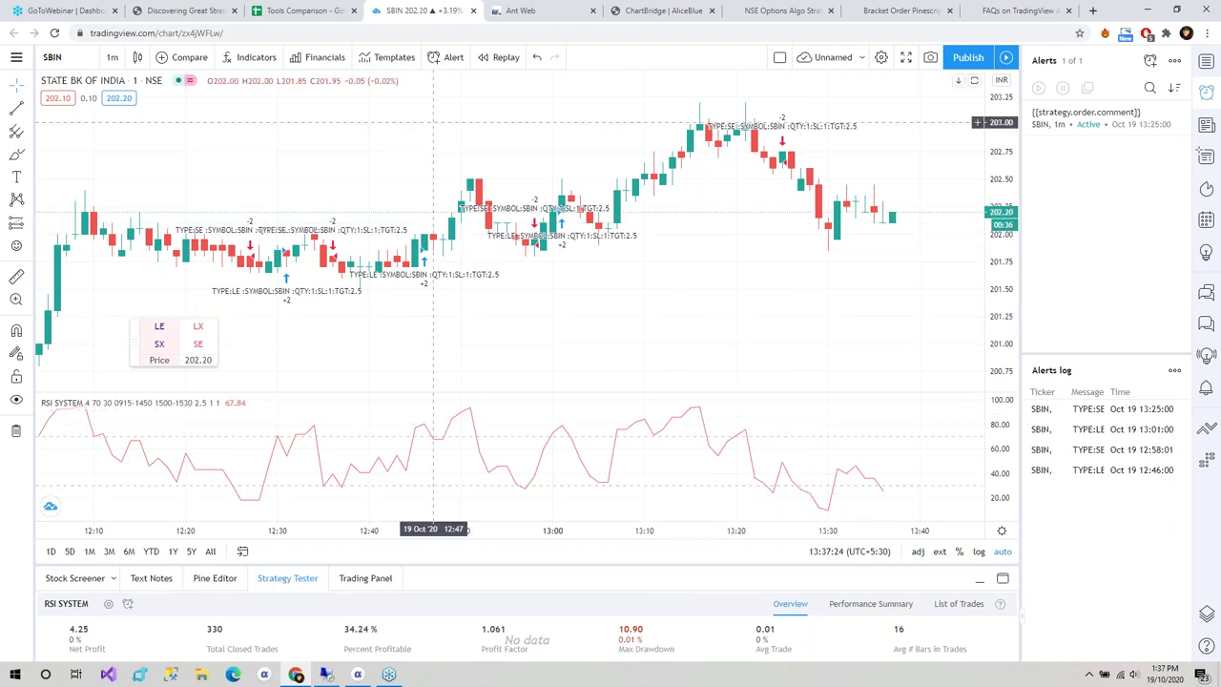
pyautogui.scroll(-5, 766, 267)
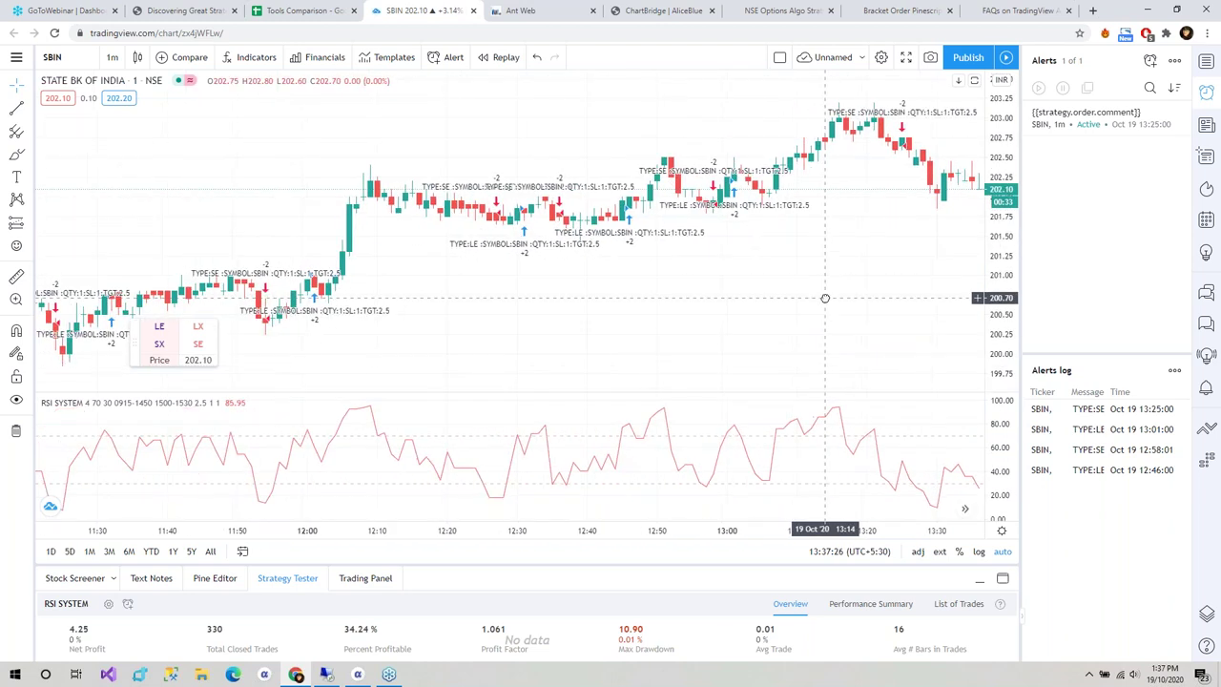
pyautogui.hscroll(3, 736, 335)
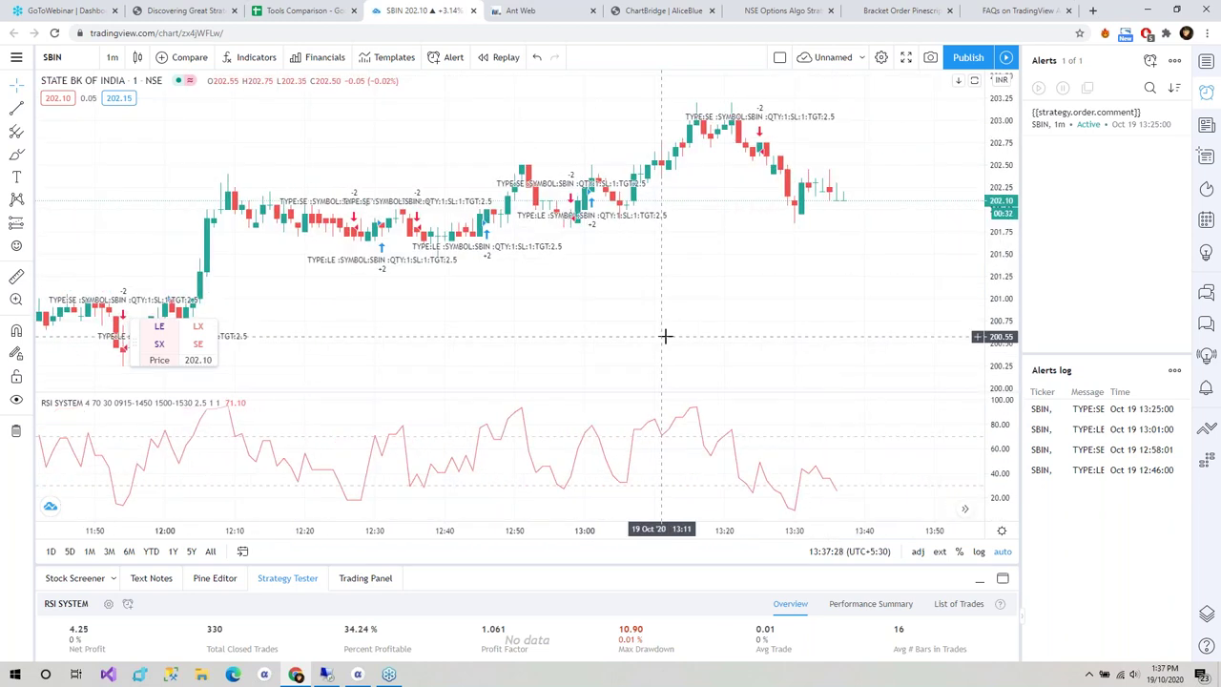
pyautogui.scroll(2, 665, 336)
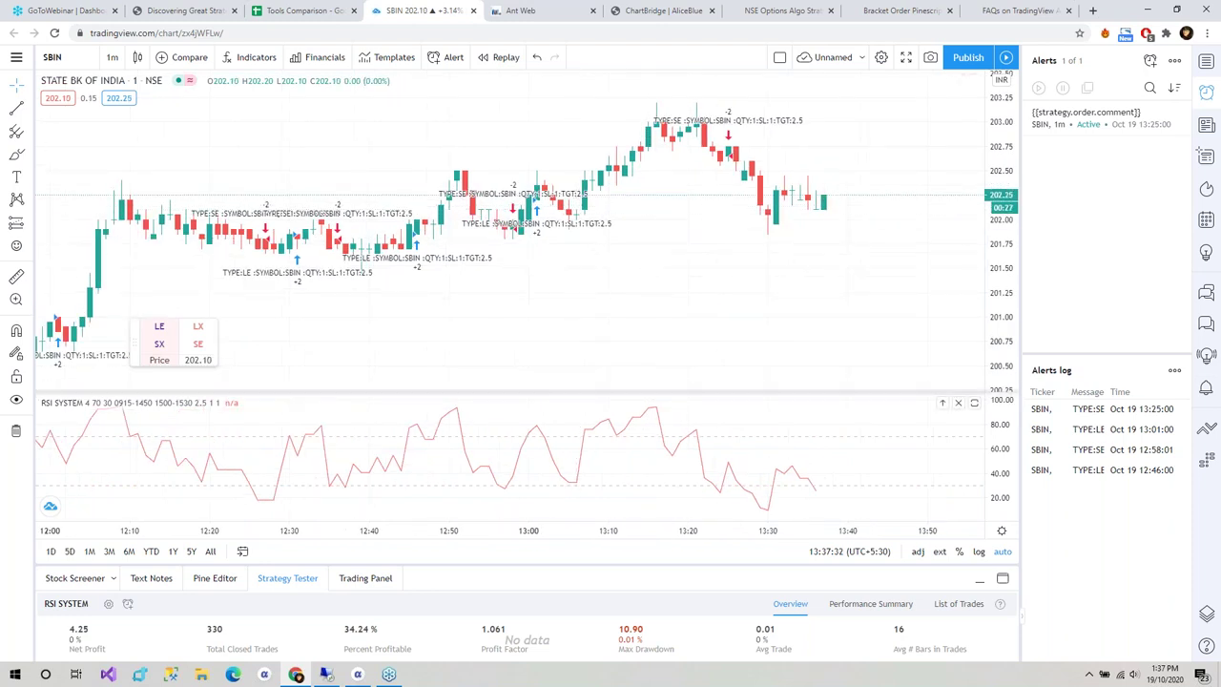
# Return to the Bracket Order Pinescript Strategy article and highlight the TradingView Settings heading and its strategy file download line.
pyautogui.click(881, 9)
pyautogui.scroll(-1, 22, 531)
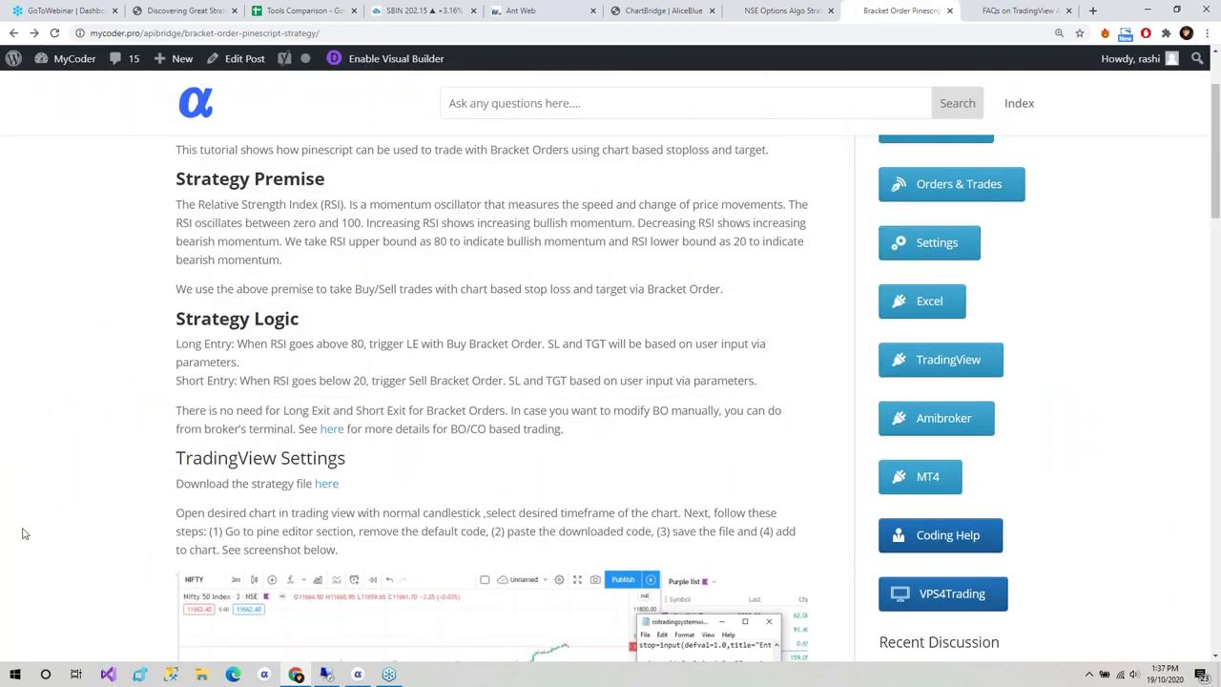
pyautogui.scroll(-1, 37, 498)
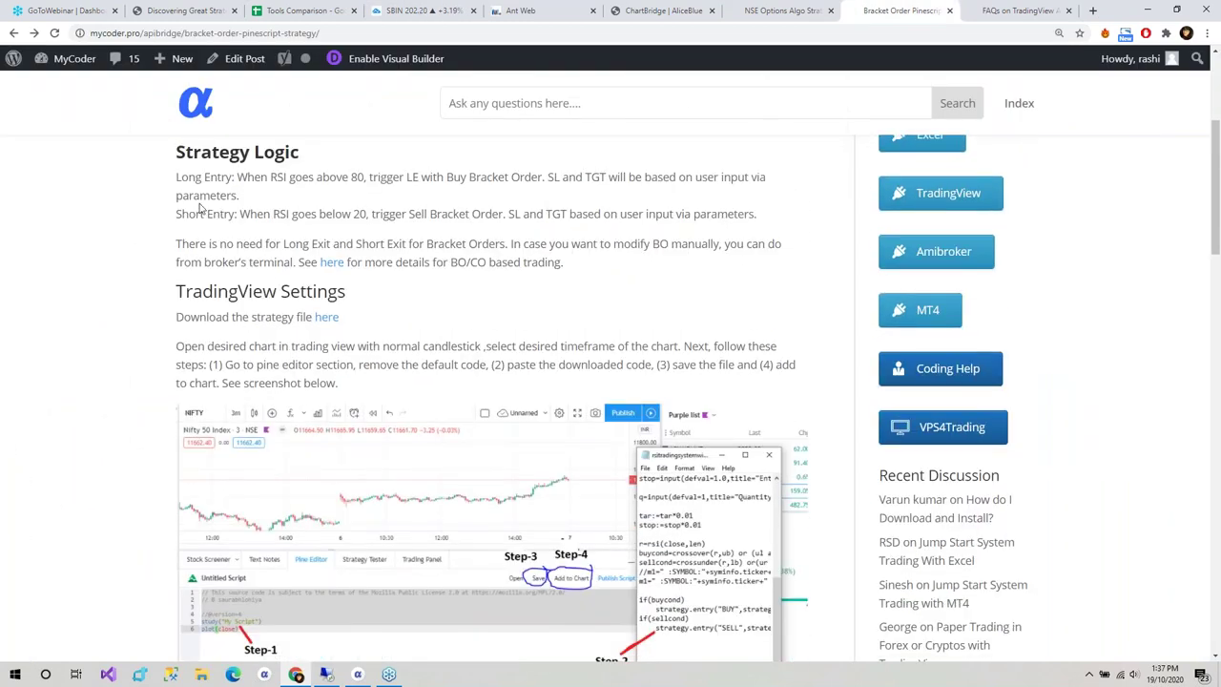
pyautogui.moveTo(176, 291); pyautogui.dragTo(333, 308)
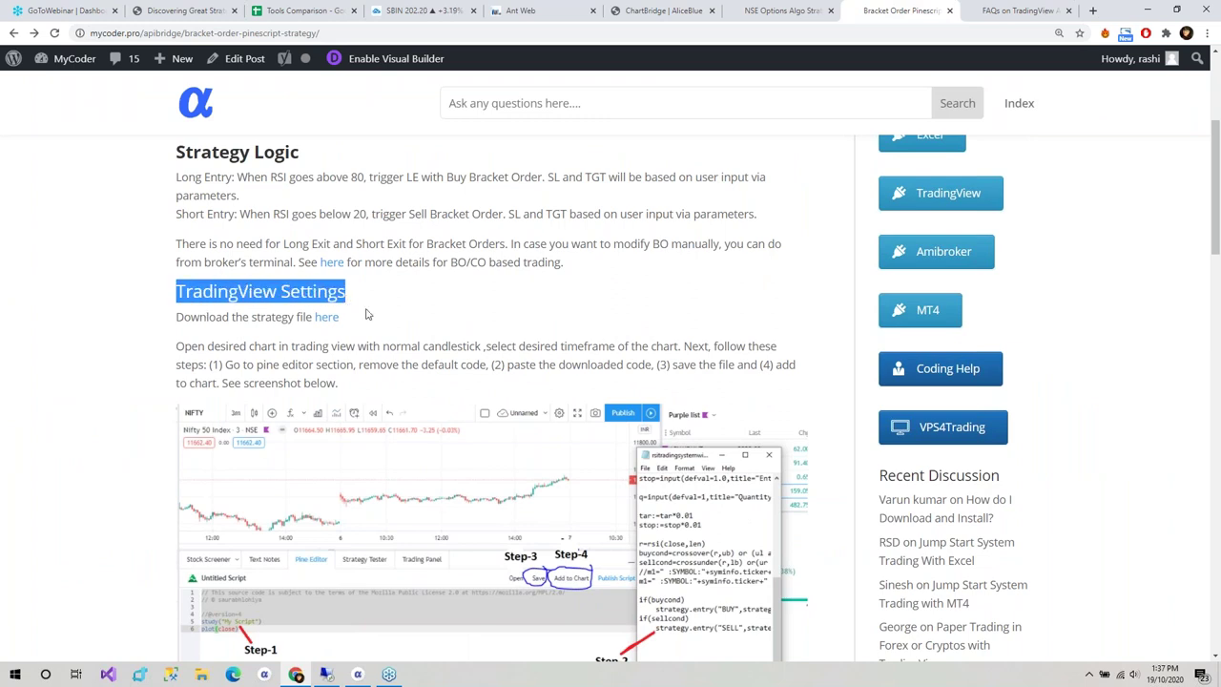
pyautogui.click(368, 315)
pyautogui.moveTo(177, 318); pyautogui.dragTo(349, 325)
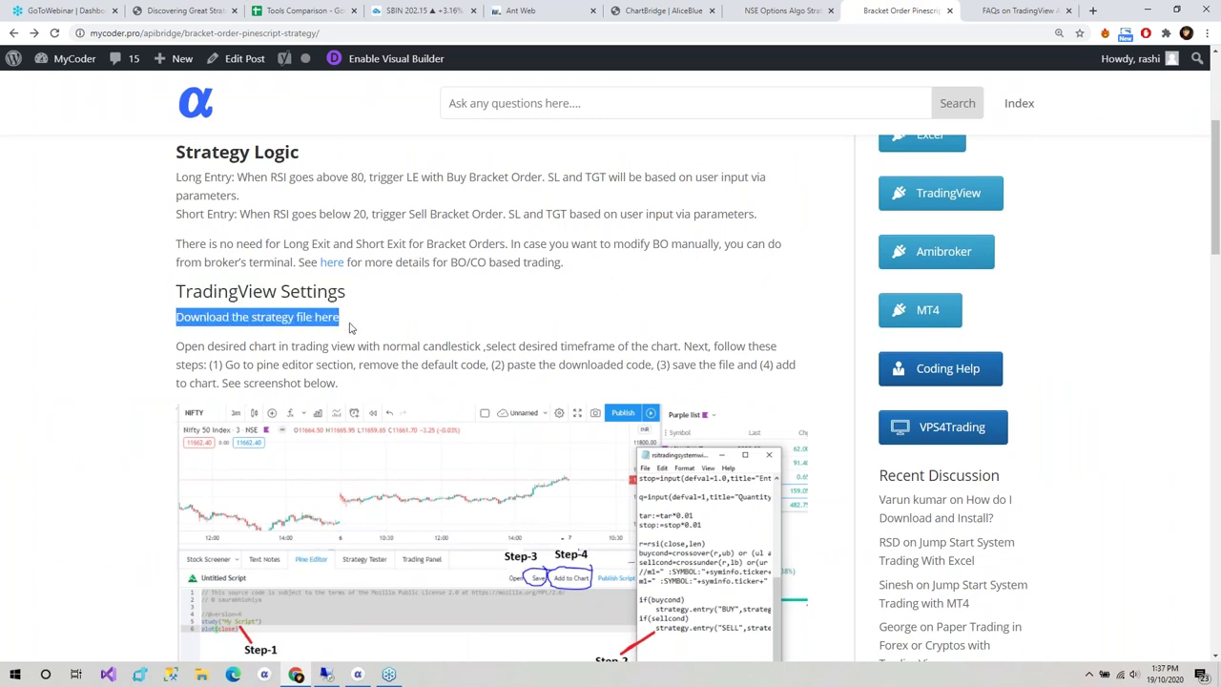
# Open the strategy file linked under TradingView Settings and return to the Bracket Order Pinescript Strategy article.
pyautogui.click(349, 325)
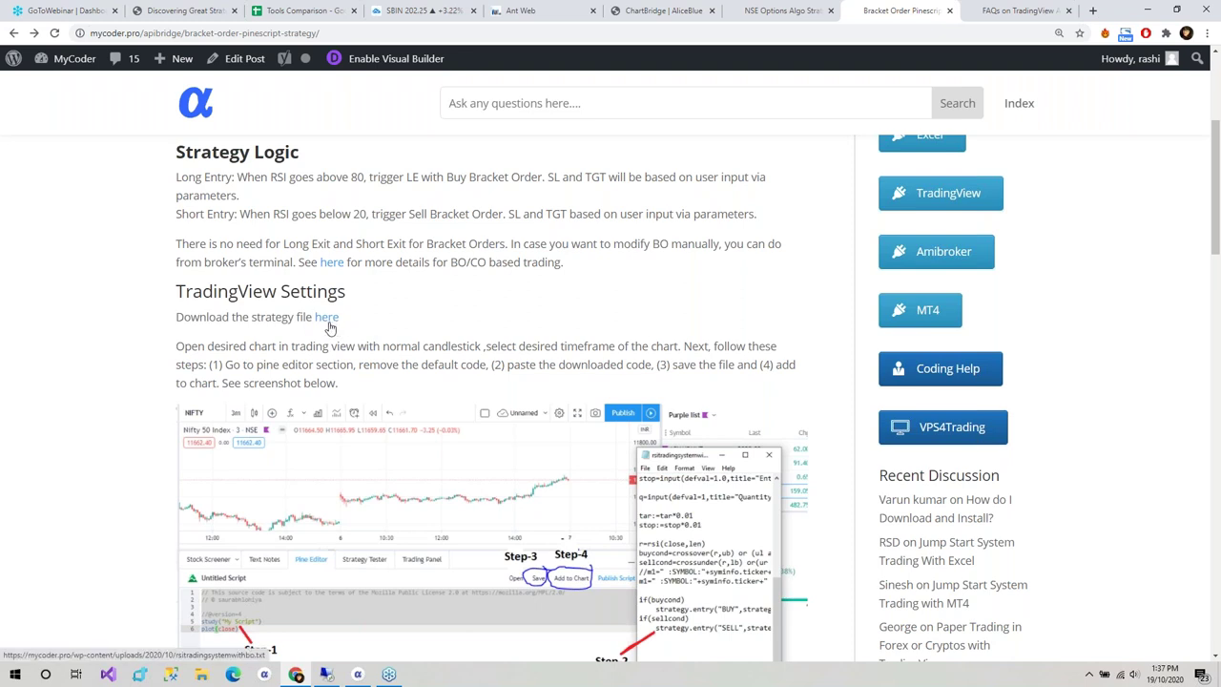
pyautogui.click(327, 319)
pyautogui.click(13, 32)
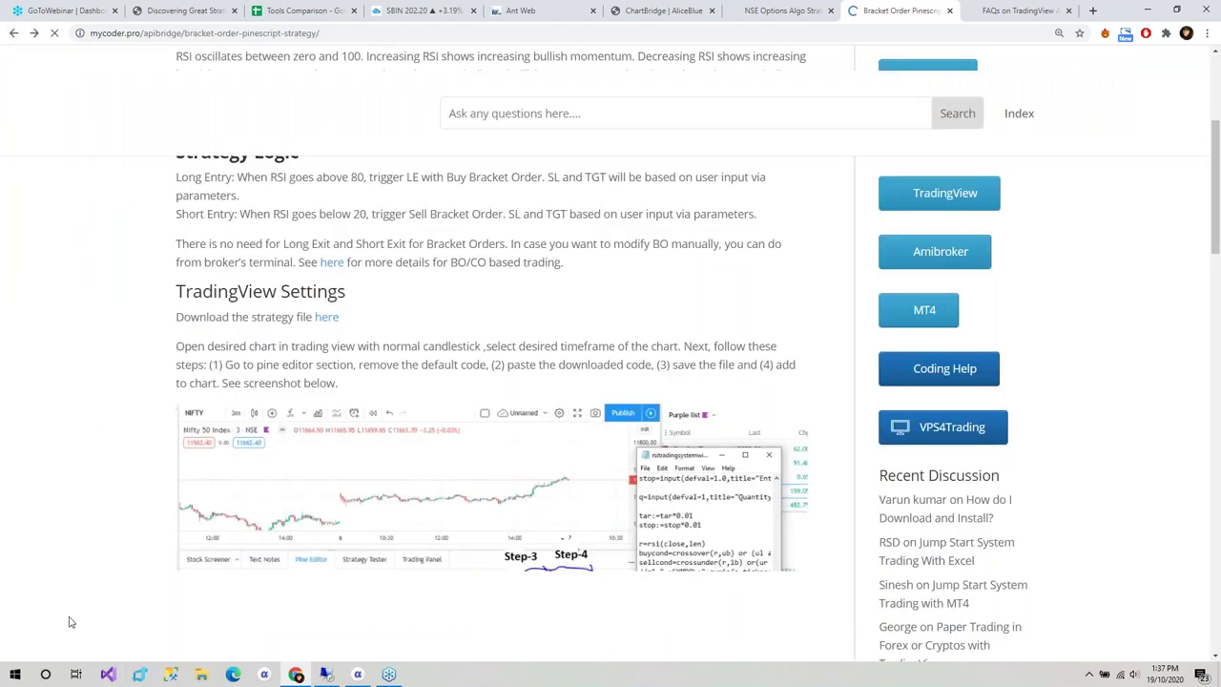
pyautogui.scroll(-3, 227, 447)
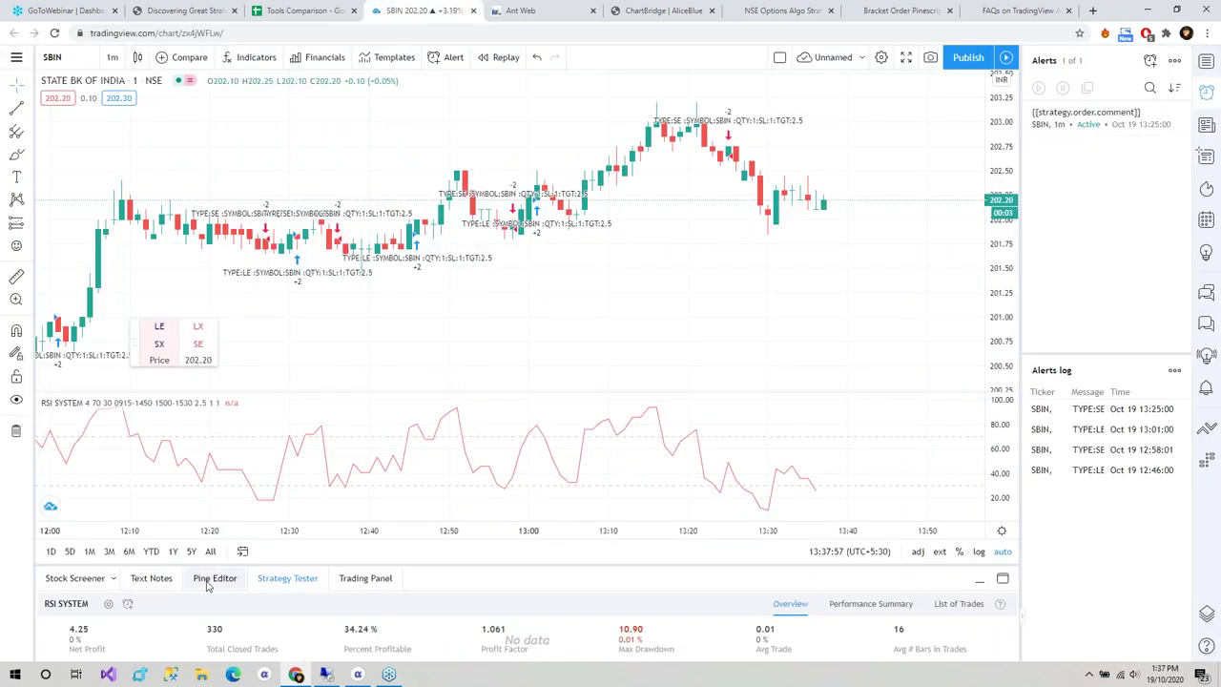
# On the SBIN chart, open the Pine Editor and shrink its pane to give the chart more height.
pyautogui.click(212, 579)
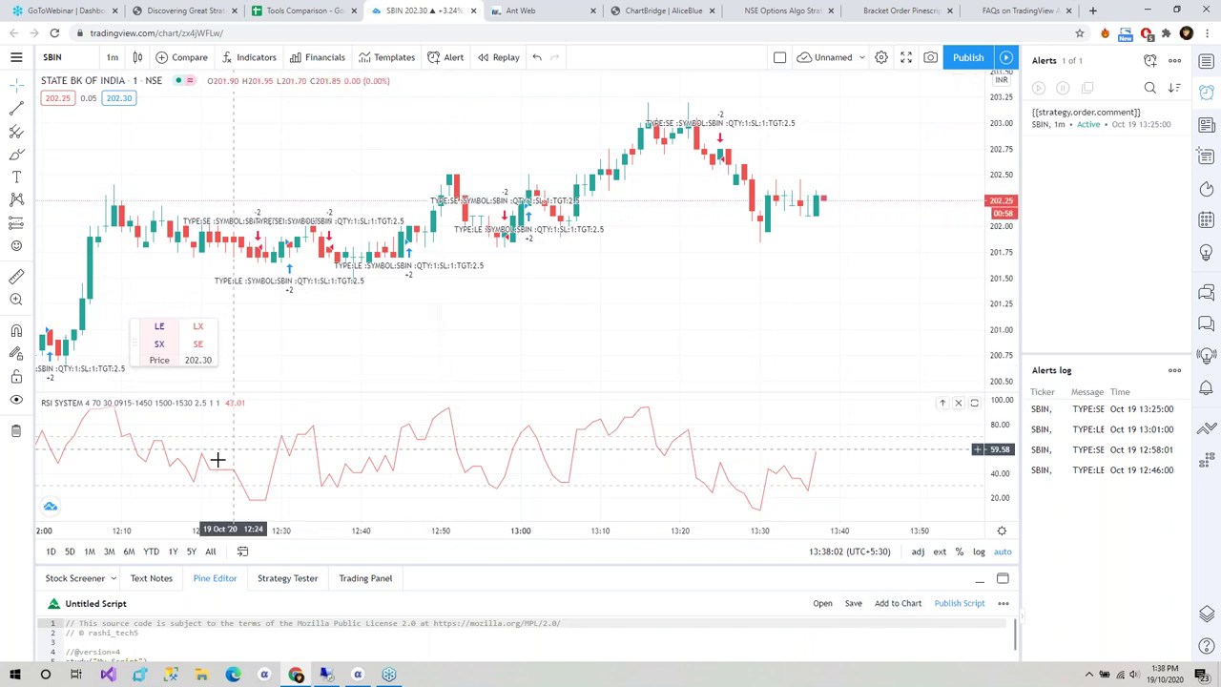
pyautogui.moveTo(469, 564); pyautogui.dragTo(484, 636)
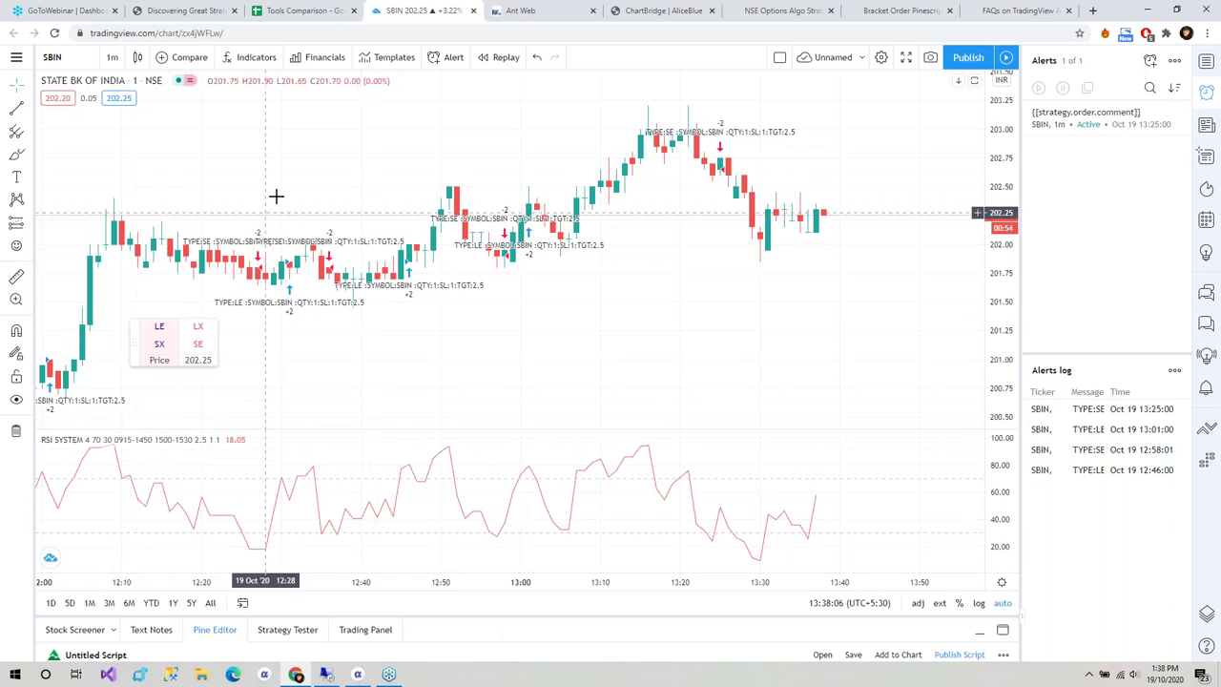
pyautogui.scroll(-1, 329, 268)
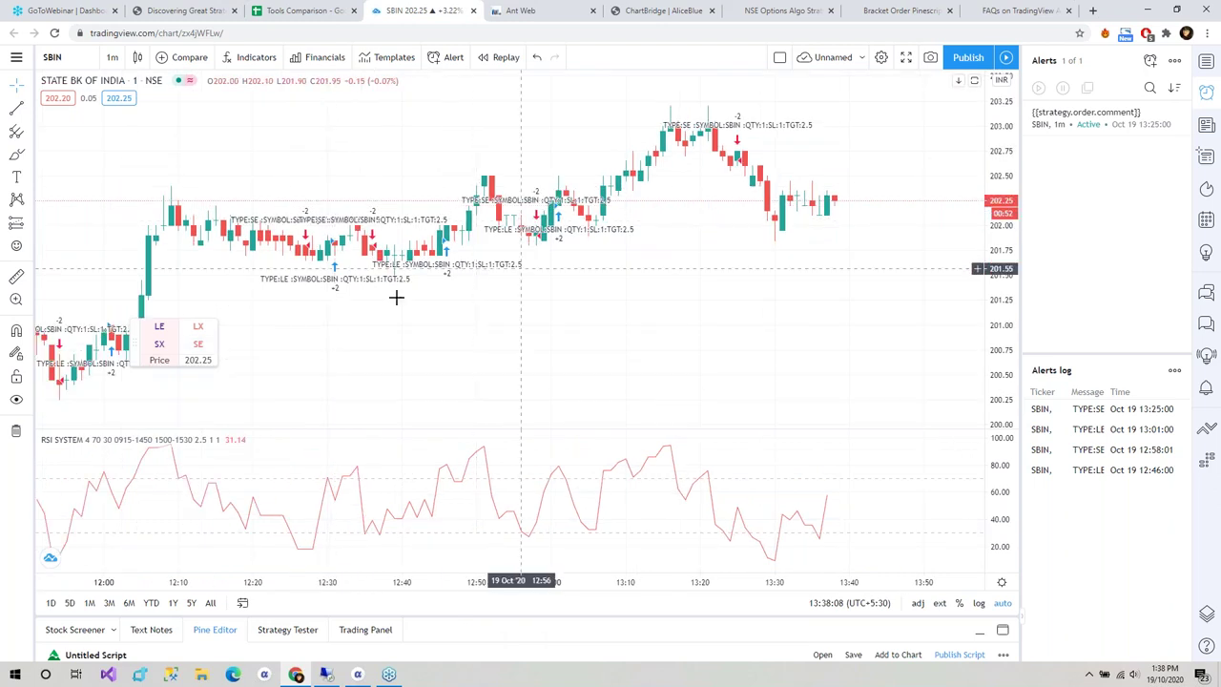
pyautogui.hscroll(-1, 396, 297)
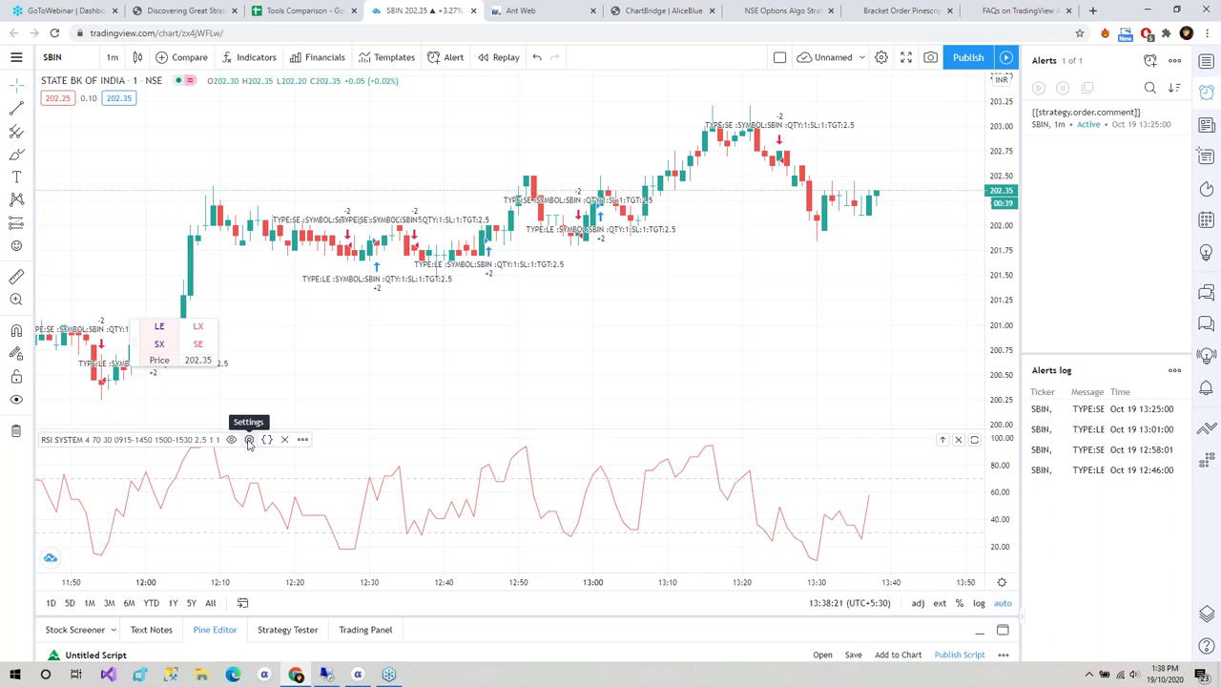
# Review the RSI SYSTEM strategy's inputs for RSI length, bands, trade sessions, target, stoploss and quantity, and accept them as they are.
pyautogui.click(249, 440)
pyautogui.moveTo(636, 180); pyautogui.dragTo(649, 128)
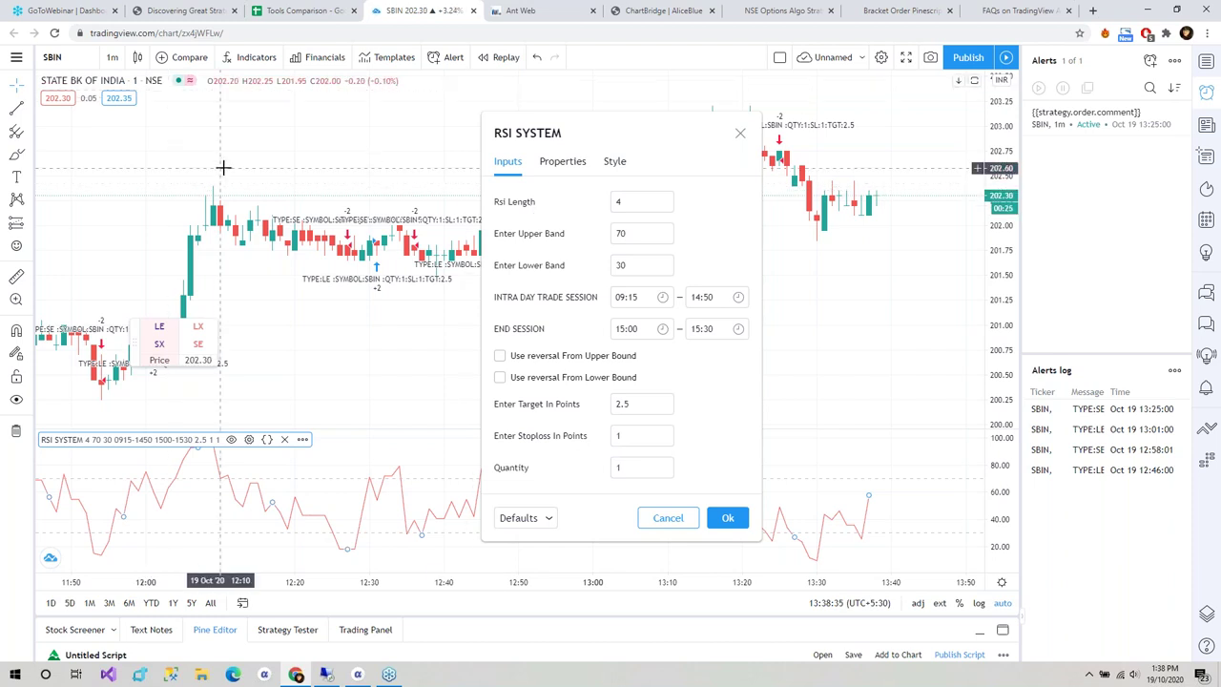
pyautogui.click(624, 202)
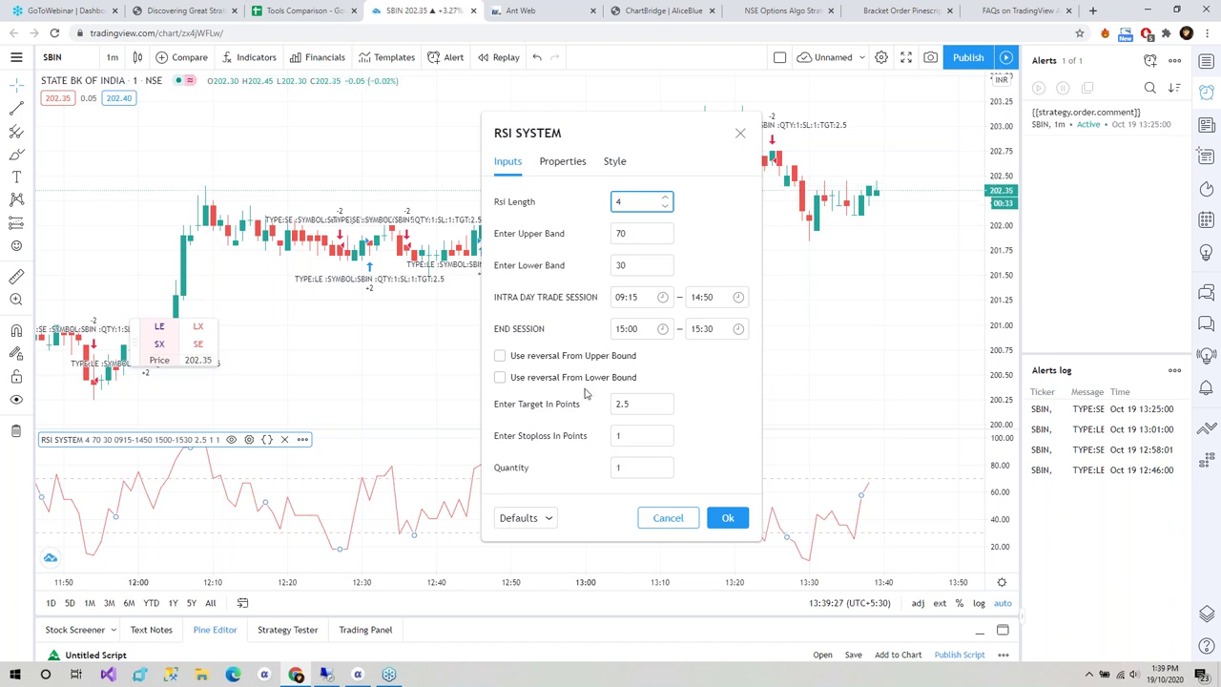
pyautogui.click(535, 412)
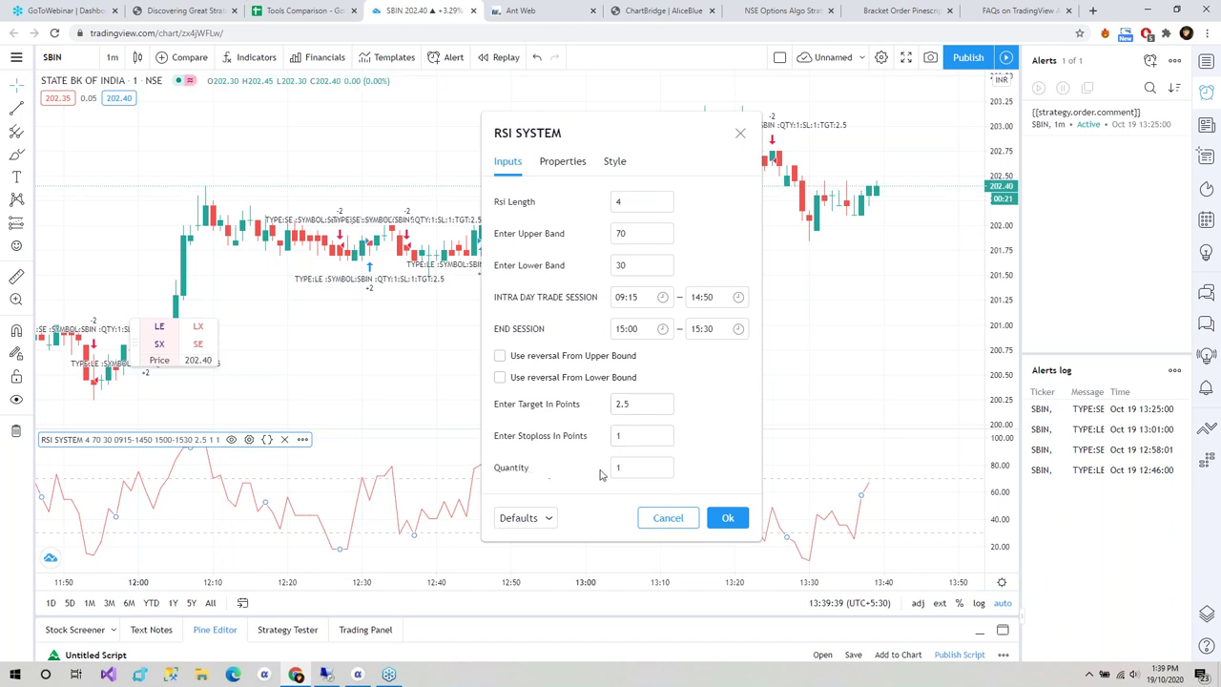
pyautogui.click(730, 518)
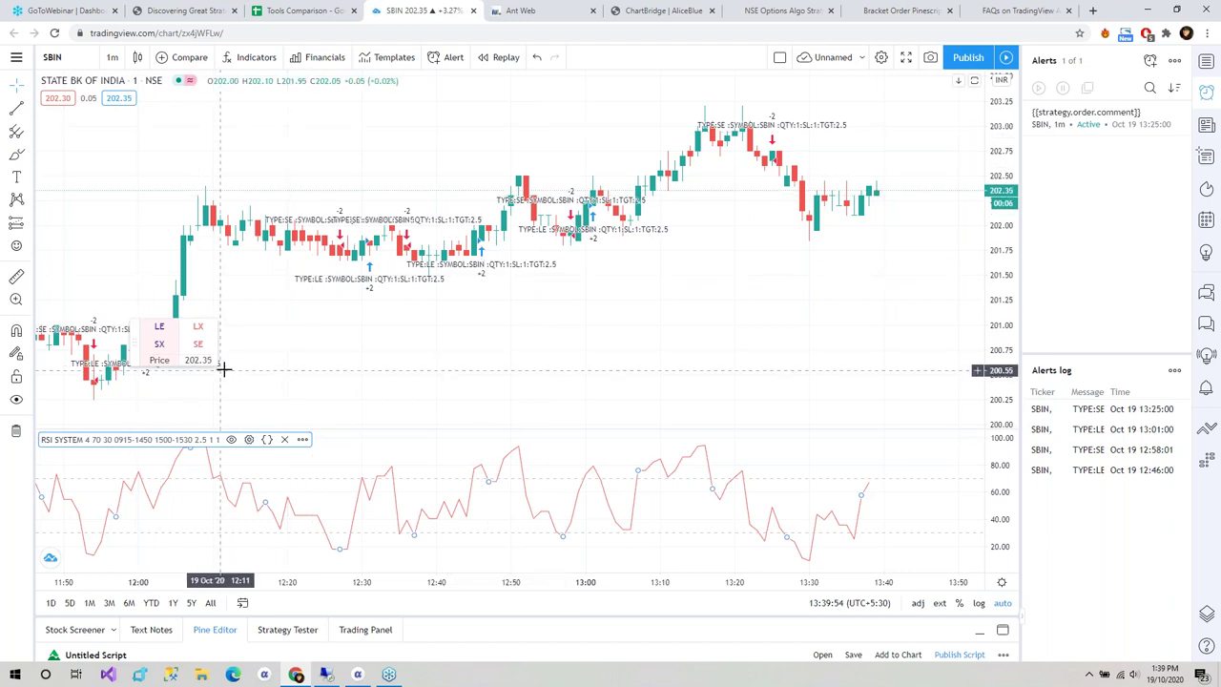
# Switch to ChartBridge, select BO as the SBIN symbol's product type and save the configuration.
pyautogui.hotkey('alt', 'Tab')
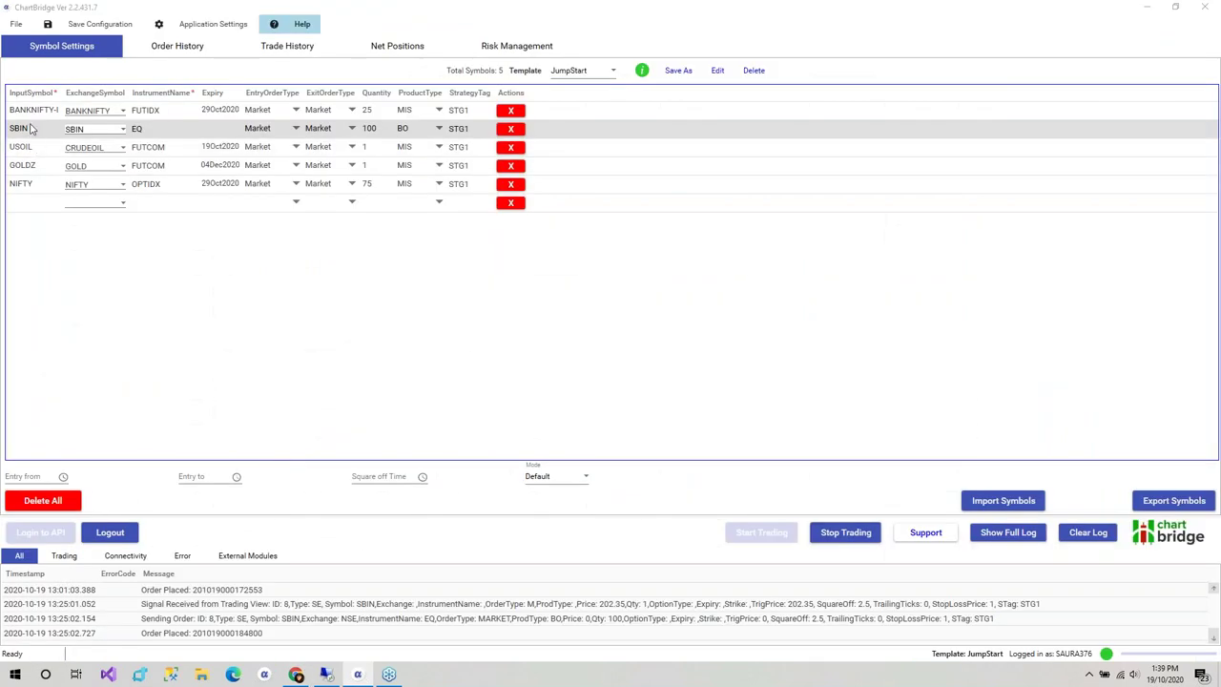
pyautogui.click(367, 680)
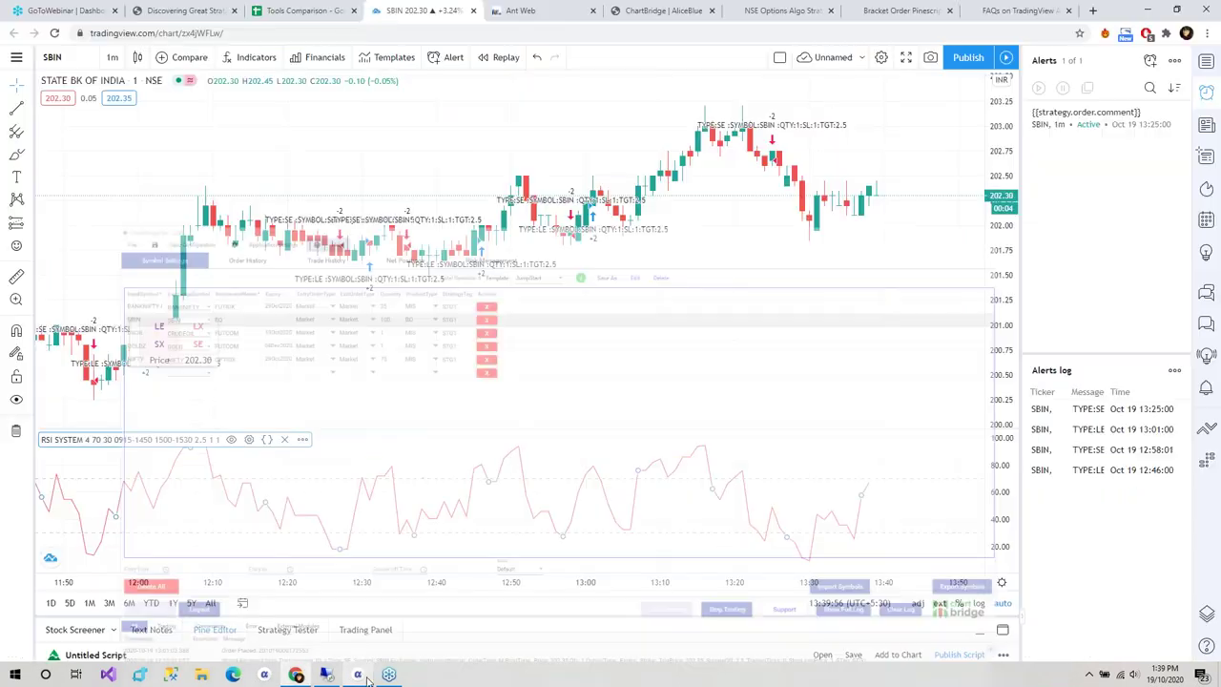
pyautogui.click(368, 680)
pyautogui.click(368, 679)
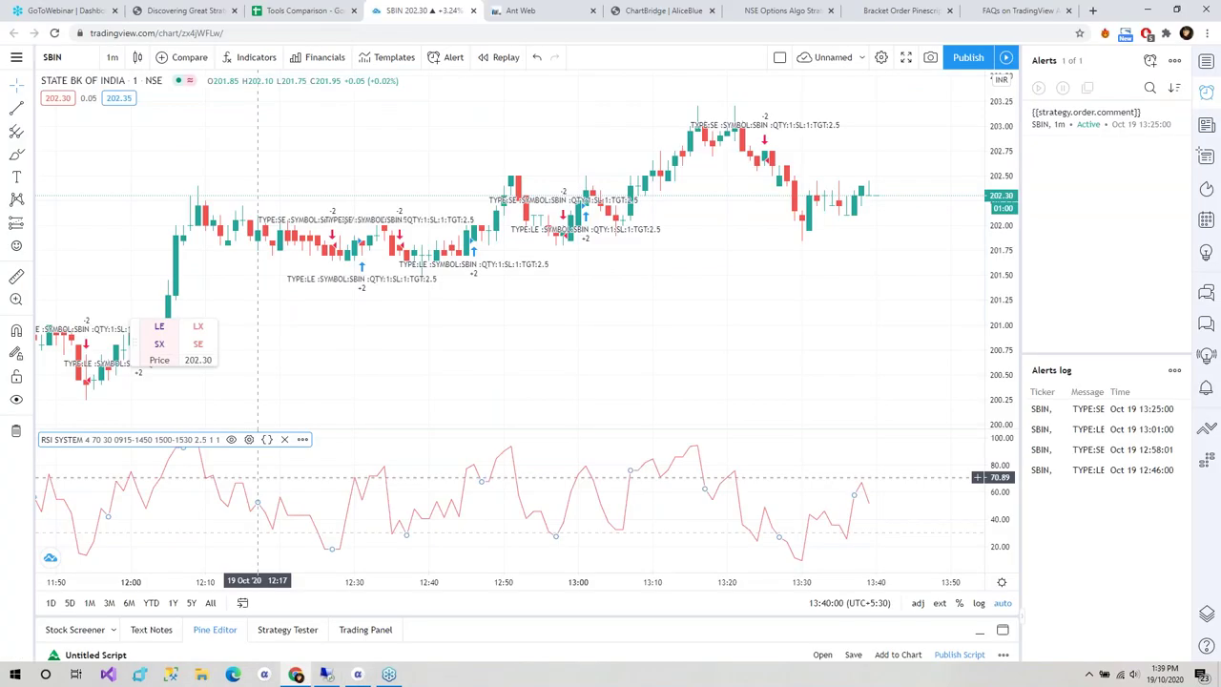
pyautogui.hotkey('alt', 'Tab')
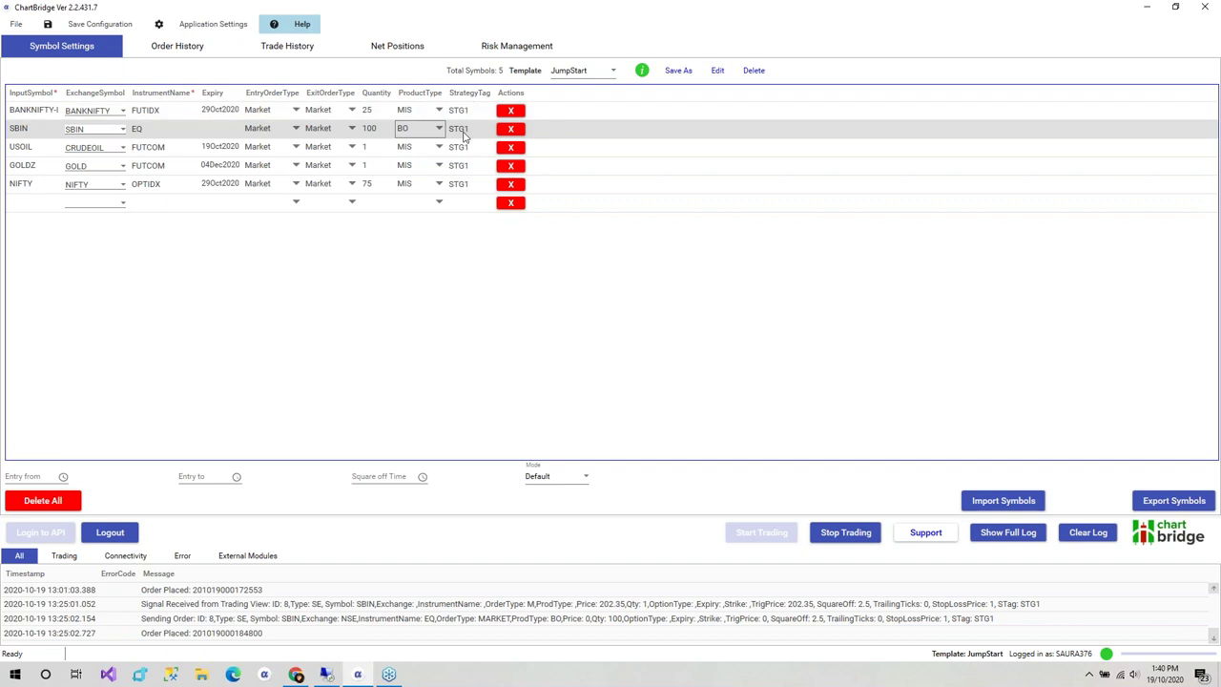
pyautogui.click(427, 133)
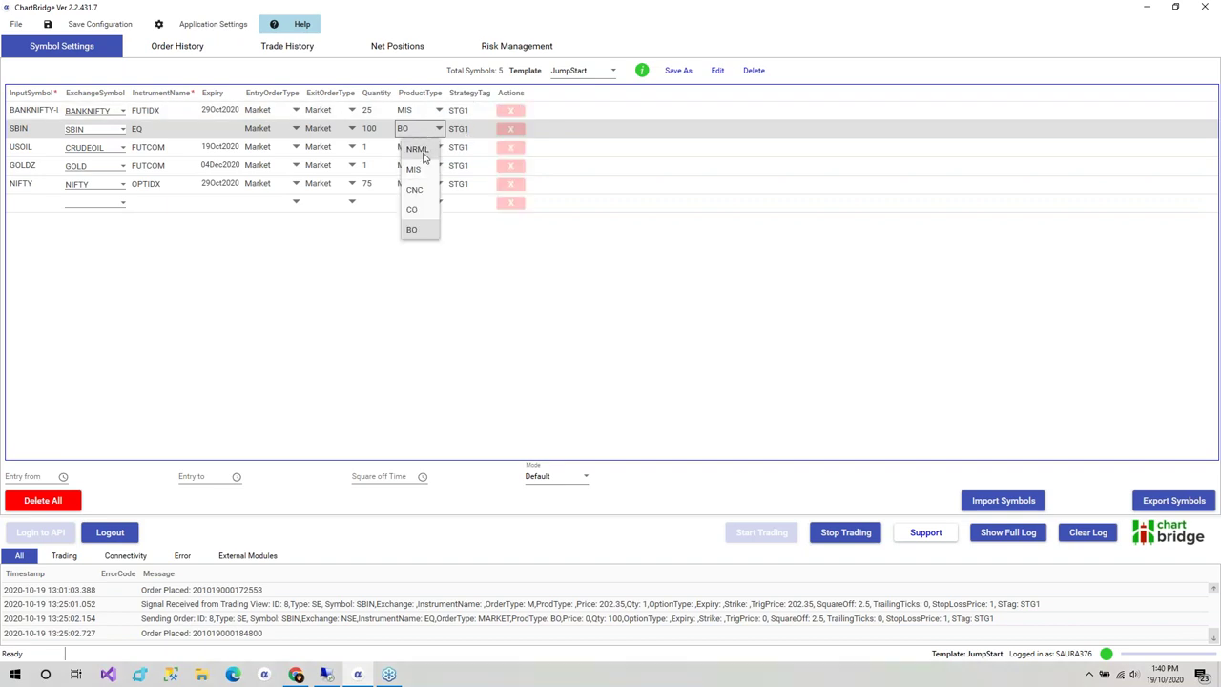
pyautogui.click(410, 233)
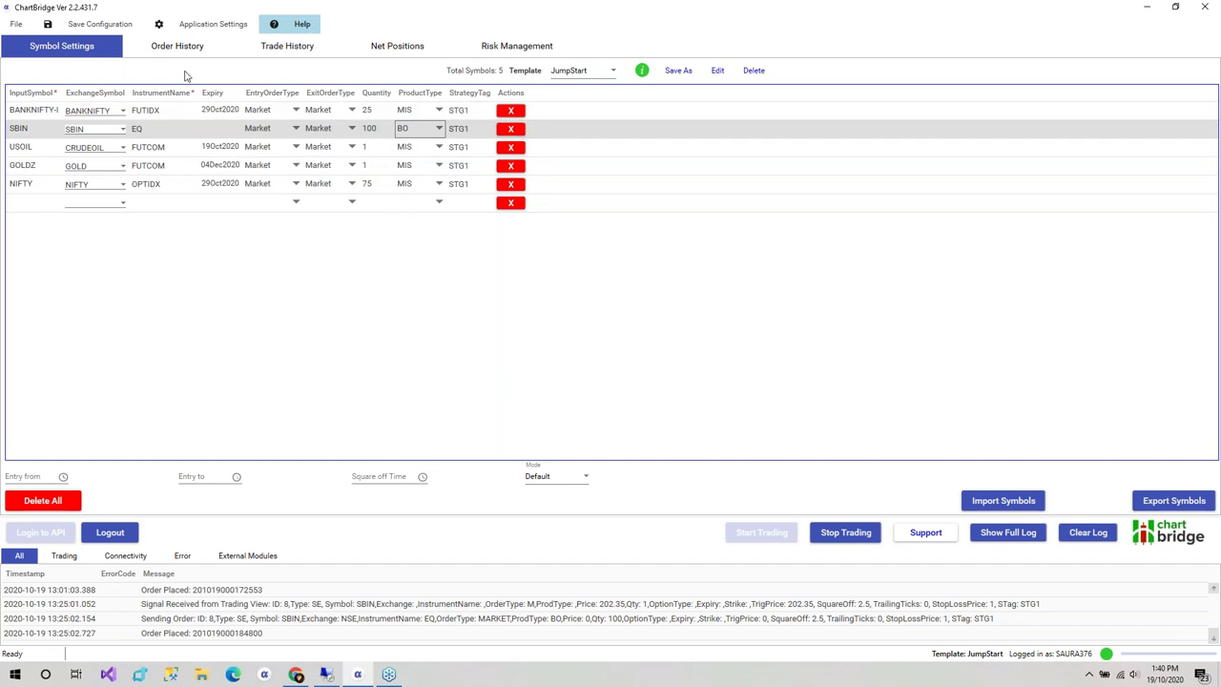
pyautogui.click(96, 27)
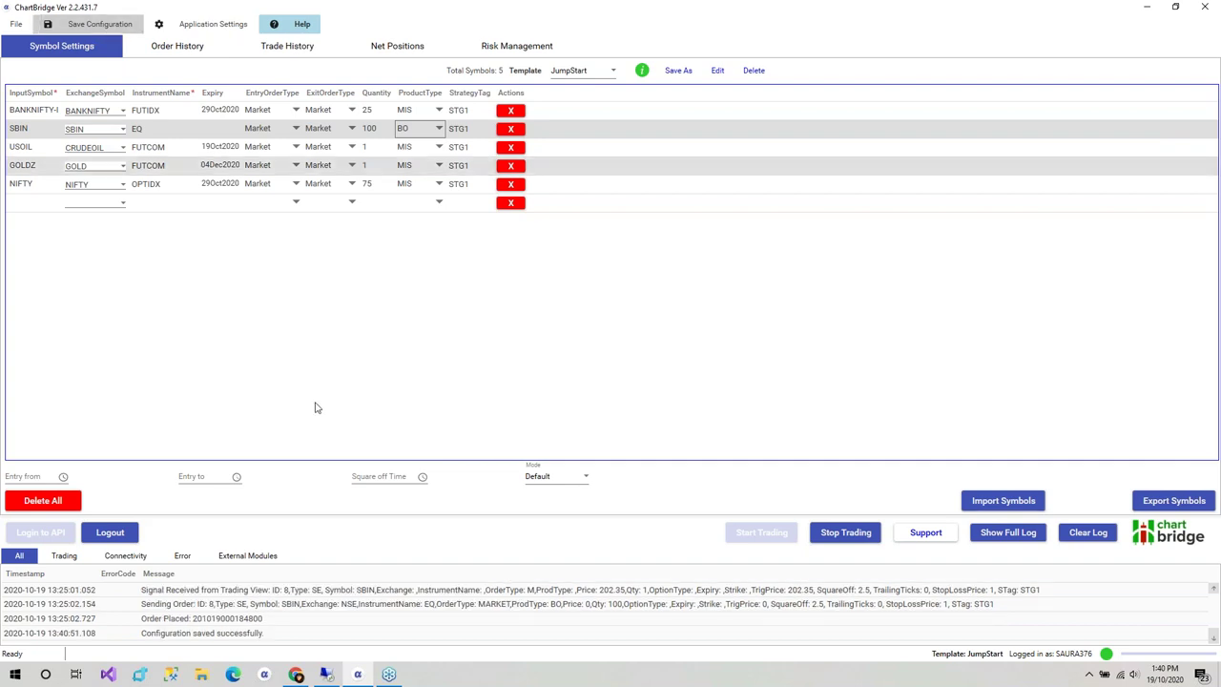
# Review the parameter list and Setting Up Alert instructions in the Bracket Order article, and return to the SBIN chart.
pyautogui.hotkey('alt', 'Tab')
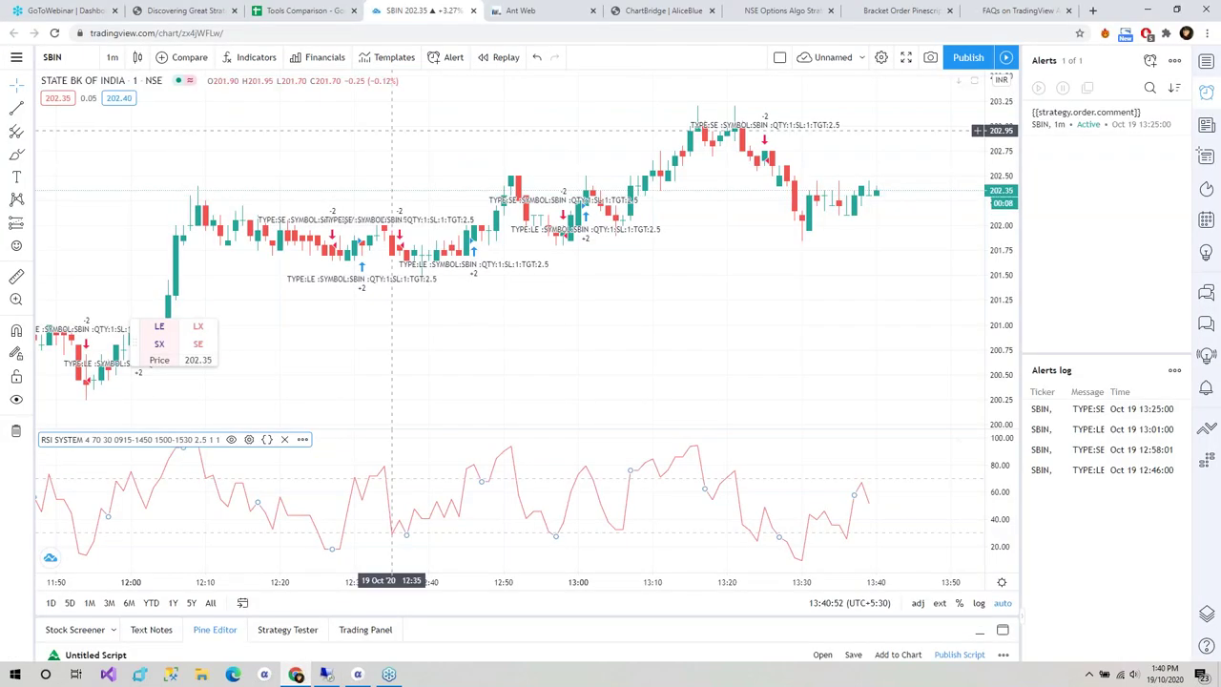
pyautogui.scroll(1, 571, 329)
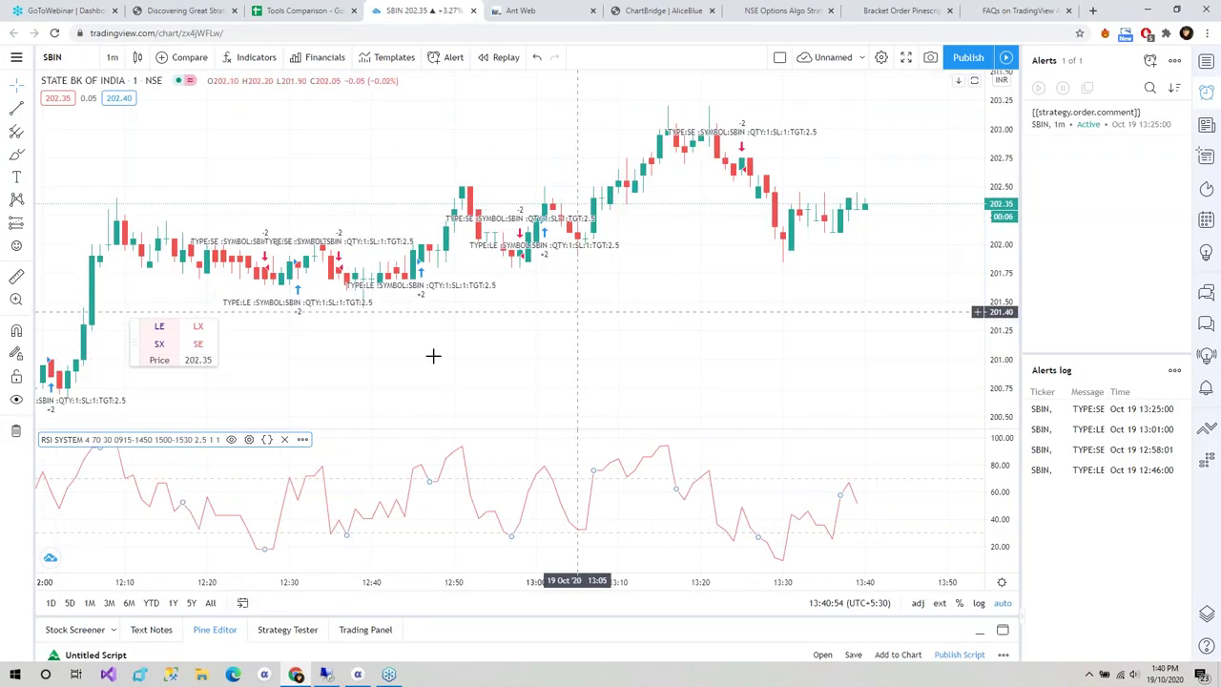
pyautogui.click(903, 10)
pyautogui.scroll(-5, 306, 463)
pyautogui.scroll(-4, 306, 462)
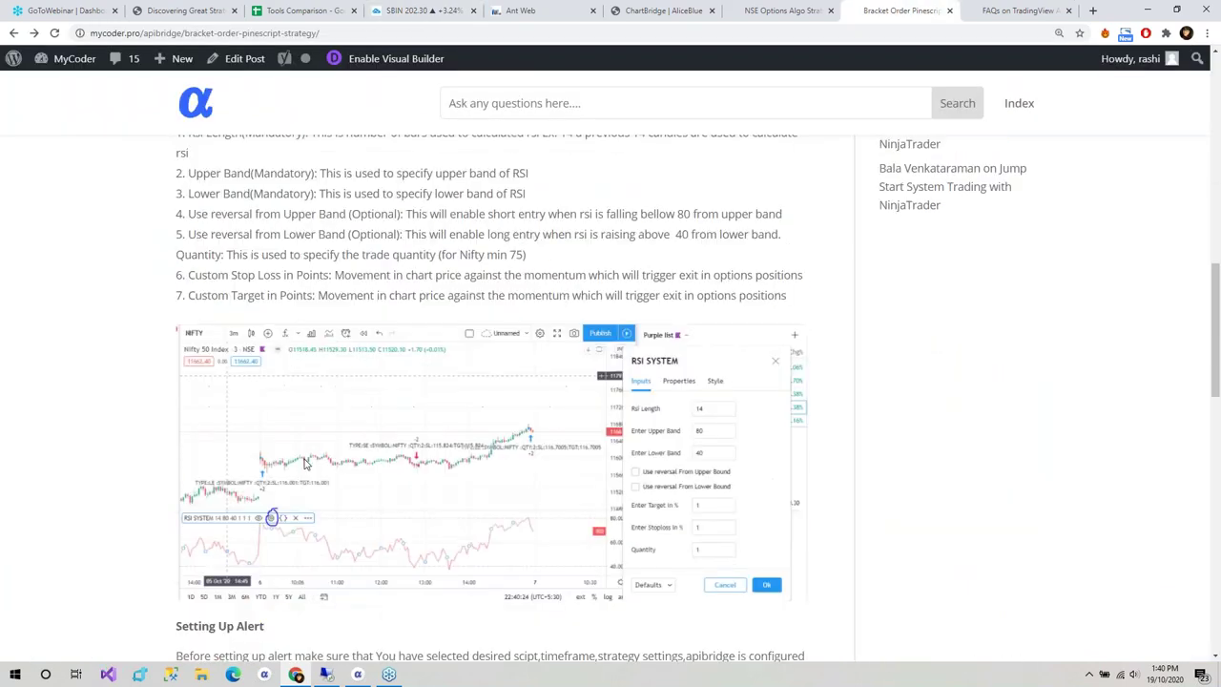
pyautogui.scroll(-1, 174, 300)
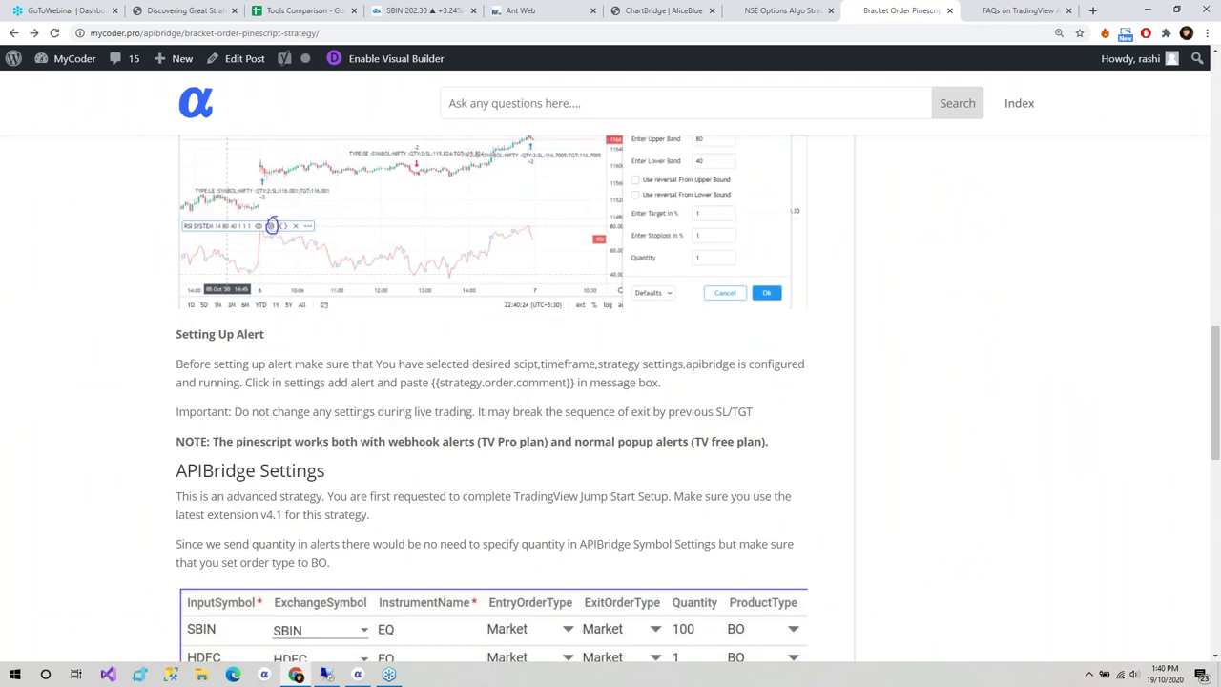
pyautogui.scroll(-1, 173, 300)
pyautogui.moveTo(175, 300); pyautogui.dragTo(432, 319)
pyautogui.click(442, 344)
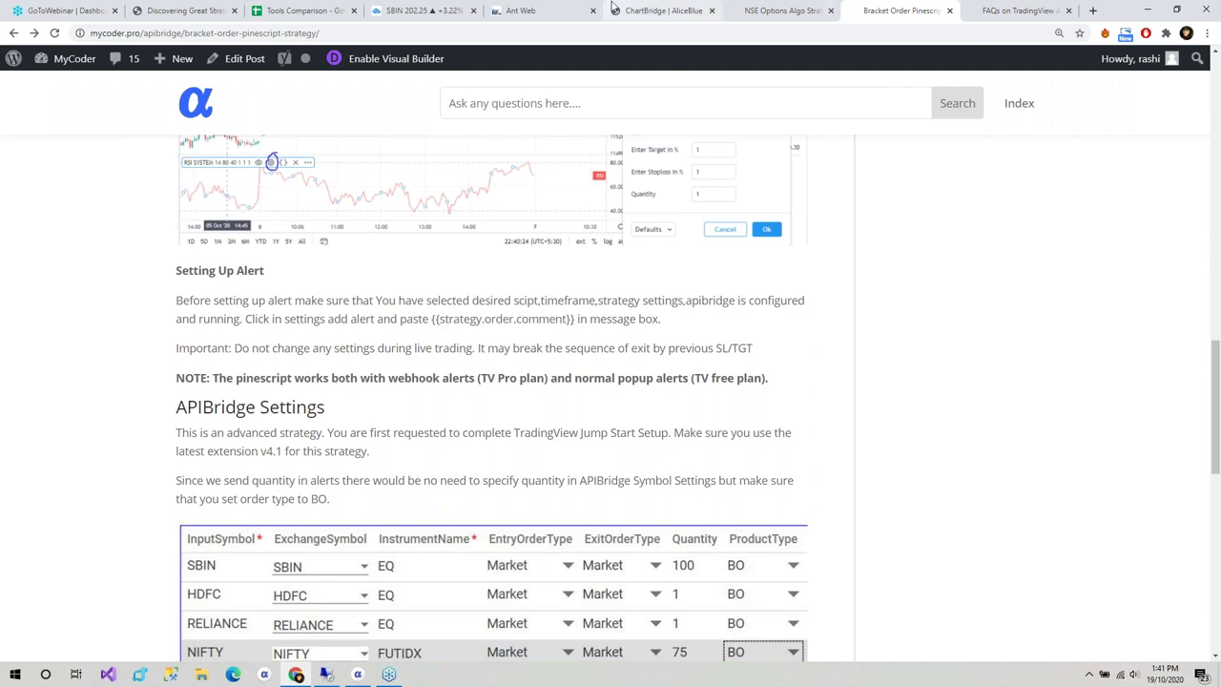
pyautogui.click(420, 10)
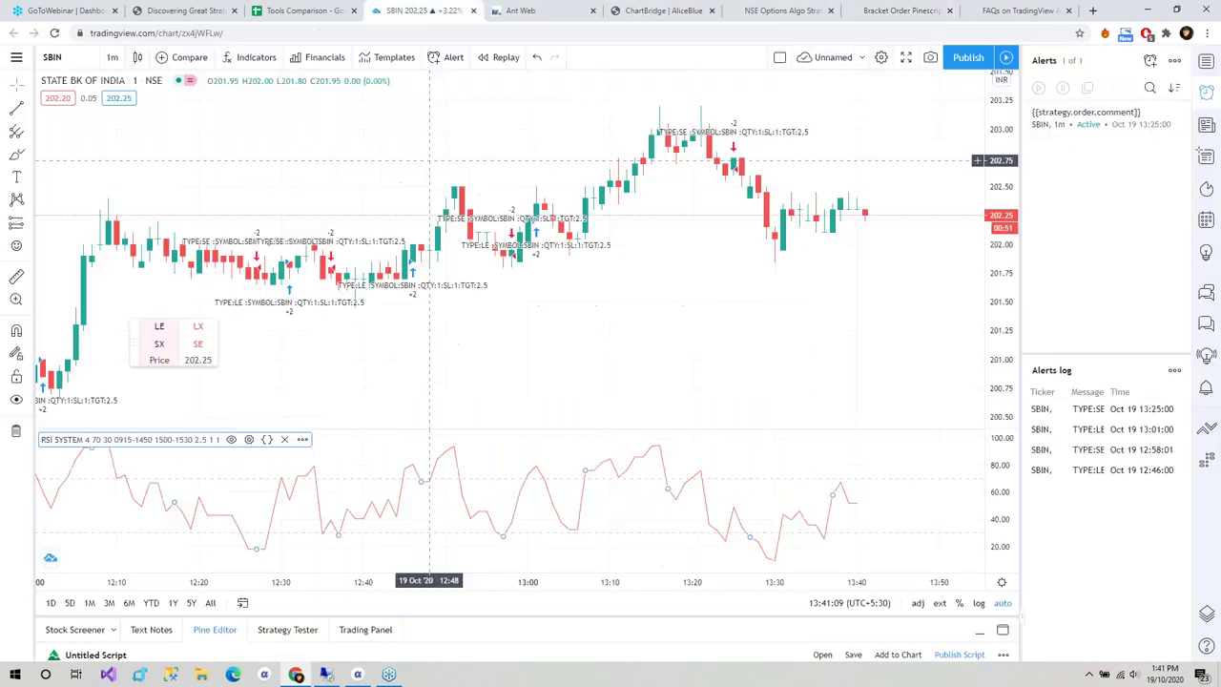
pyautogui.click(302, 440)
pyautogui.click(386, 420)
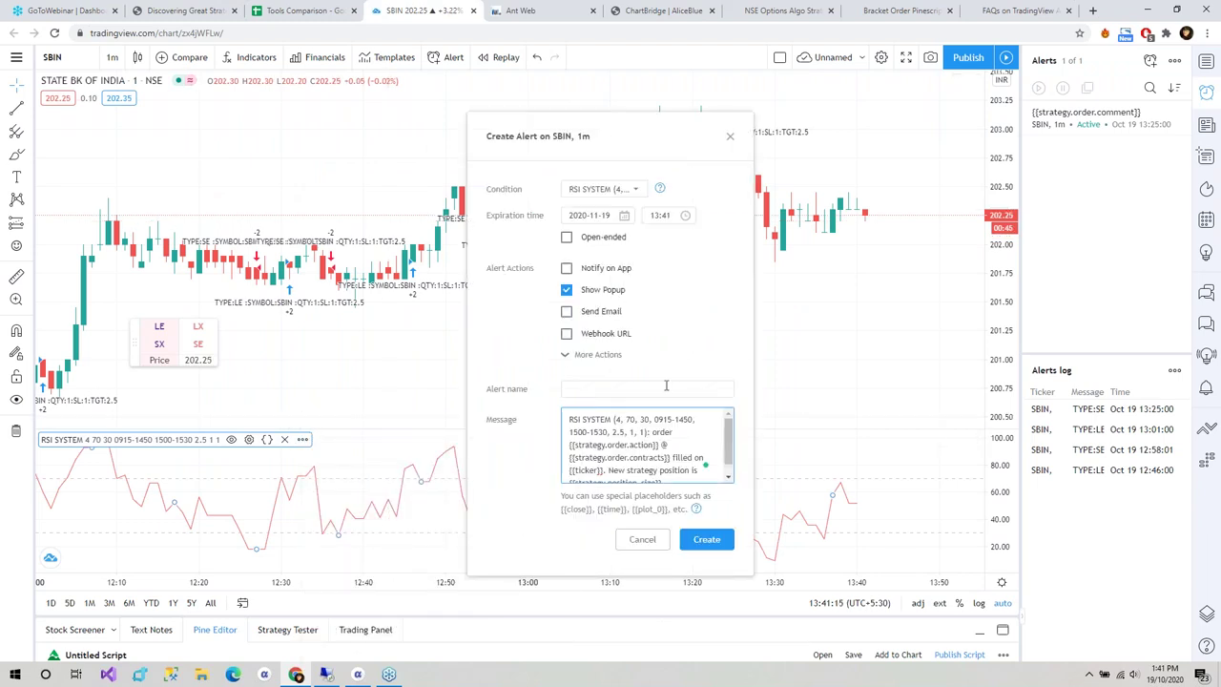
pyautogui.click(731, 138)
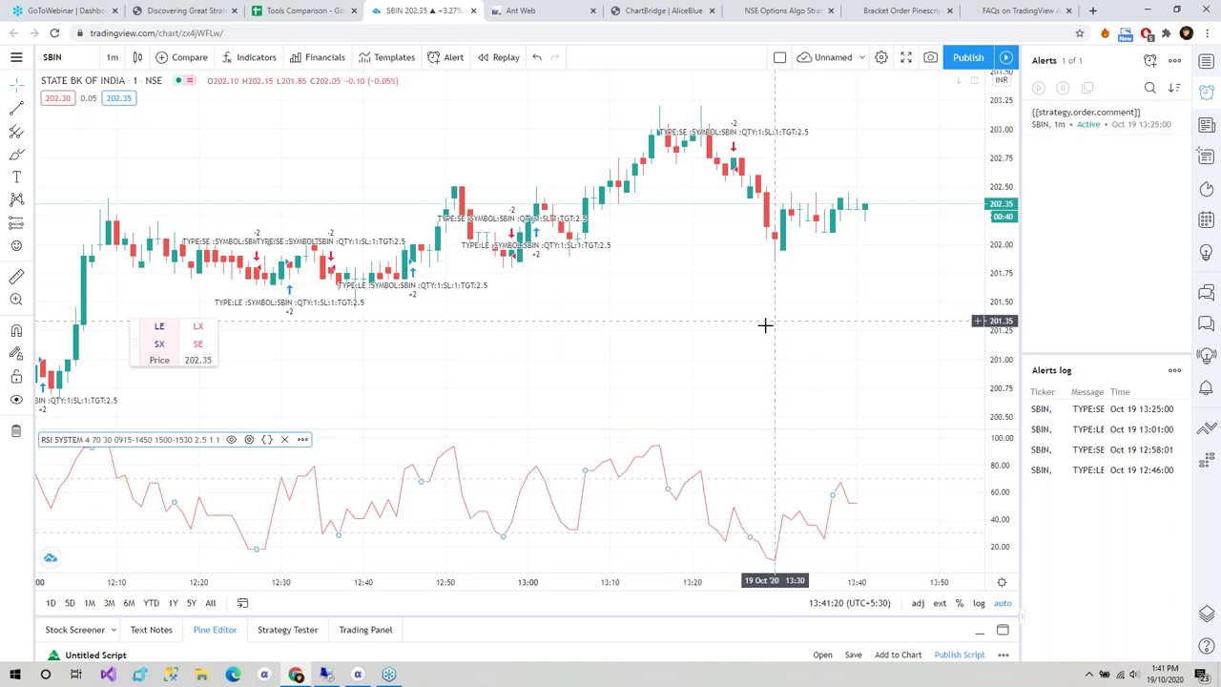
# Start a new alert on the RSI SYSTEM strategy and clear its default message.
pyautogui.rightClick(299, 454)
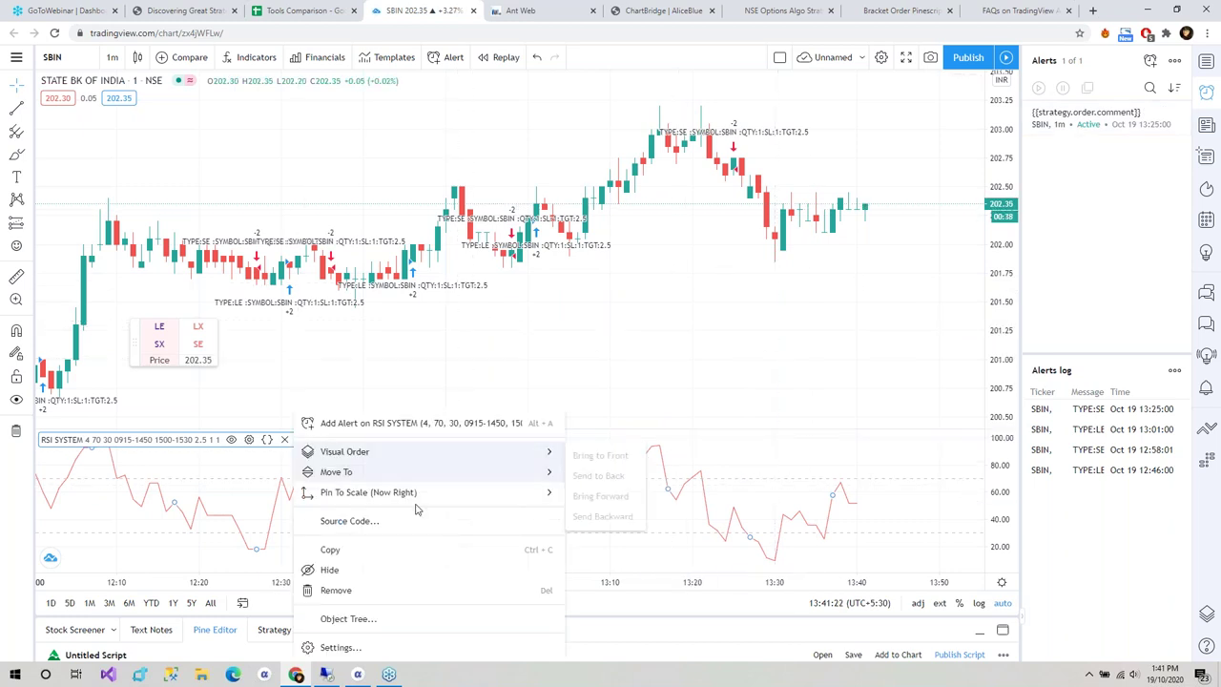
pyautogui.click(534, 423)
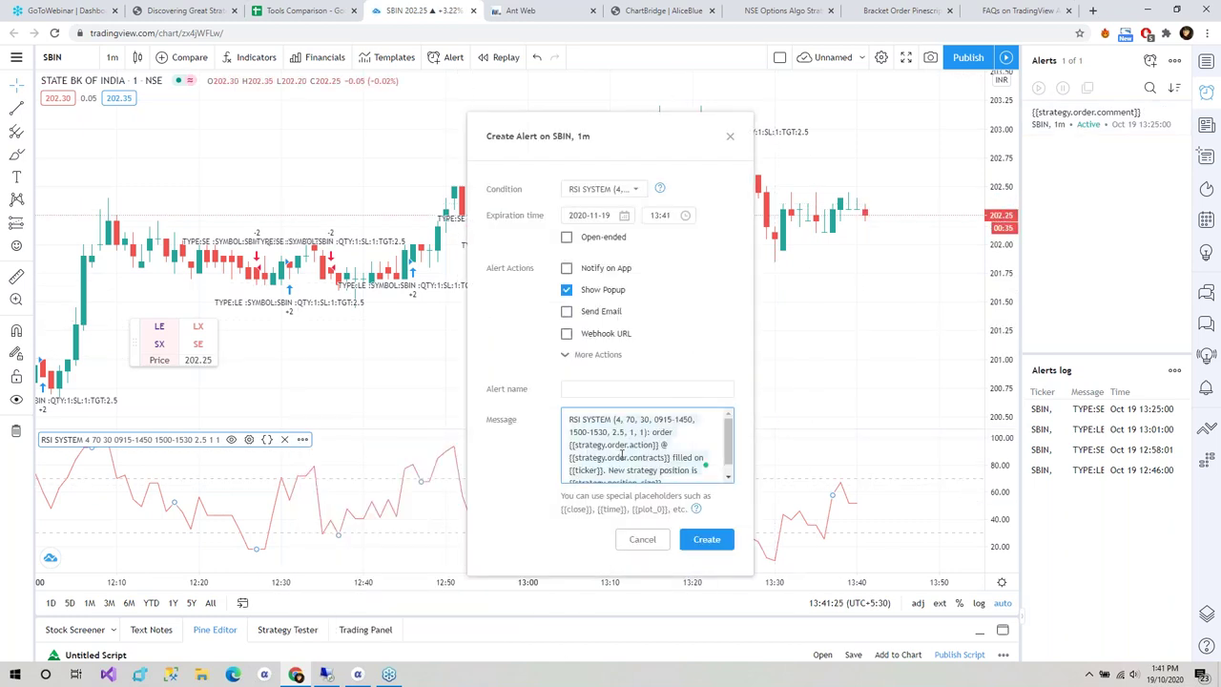
pyautogui.hotkey('ctrl', 'a')
pyautogui.press('BackSpace')
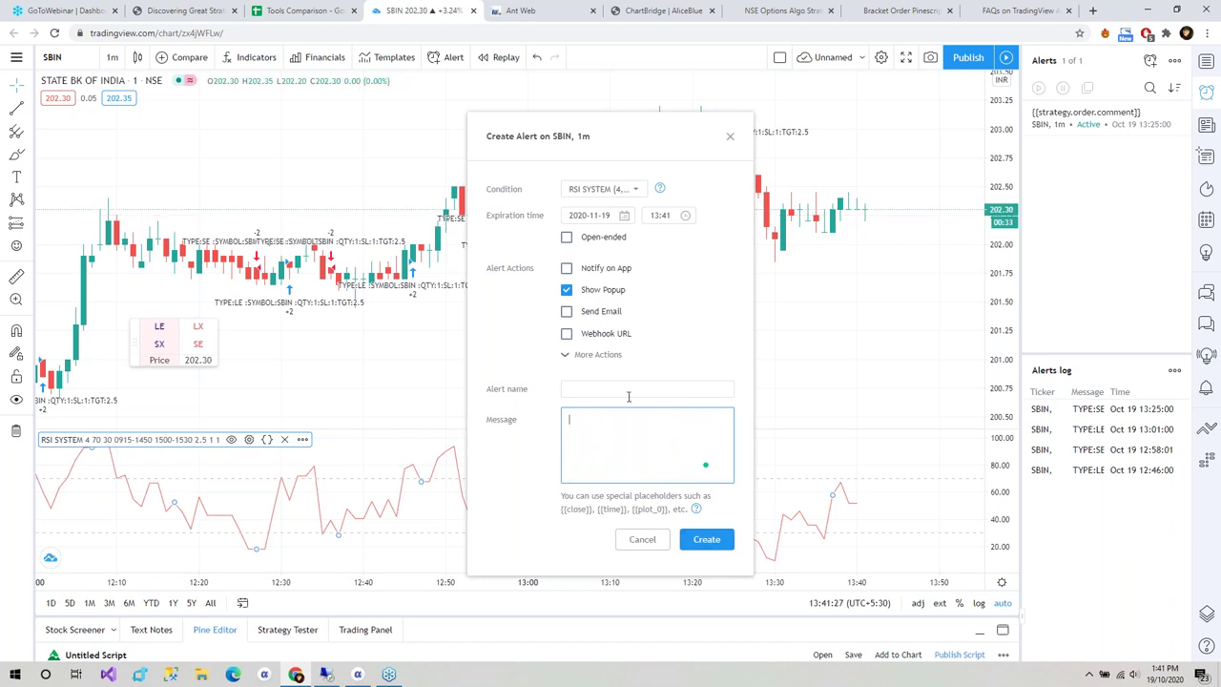
# Copy {{strategy.order.comment}} from the article's Setting Up Alert section, paste it as the alert message and try to create the alert.
pyautogui.hotkey('ctrl', '8')
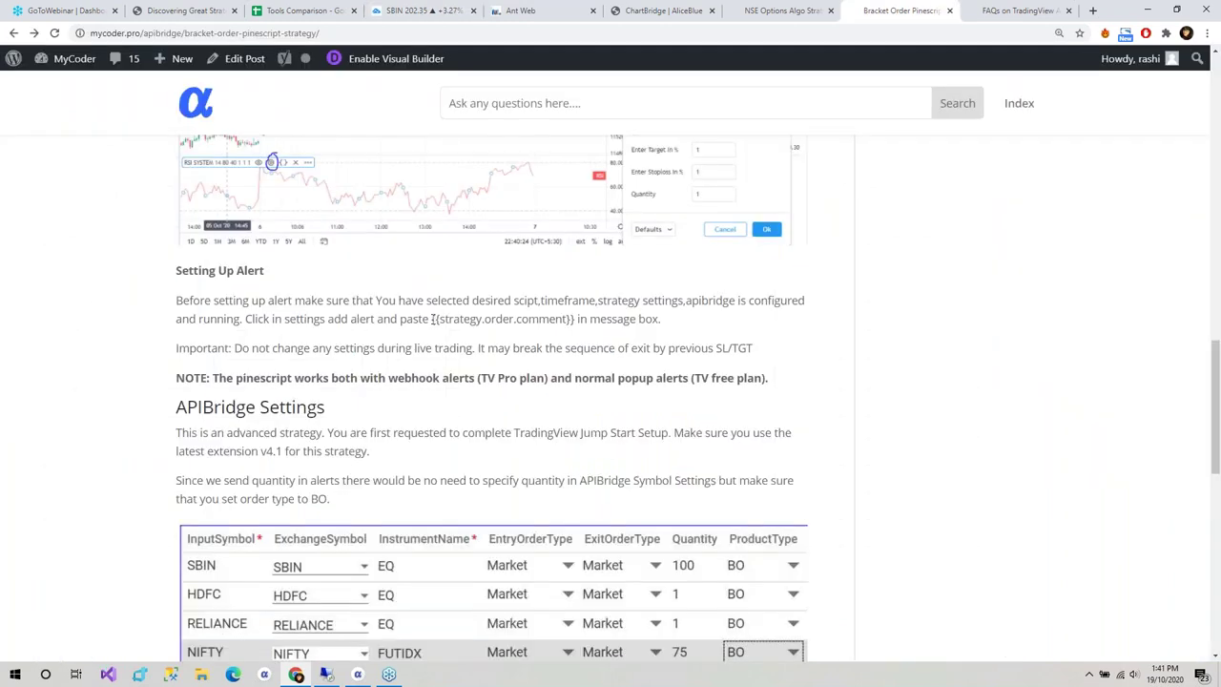
pyautogui.moveTo(436, 321); pyautogui.dragTo(575, 321)
pyautogui.hotkey('ctrl', 'c')
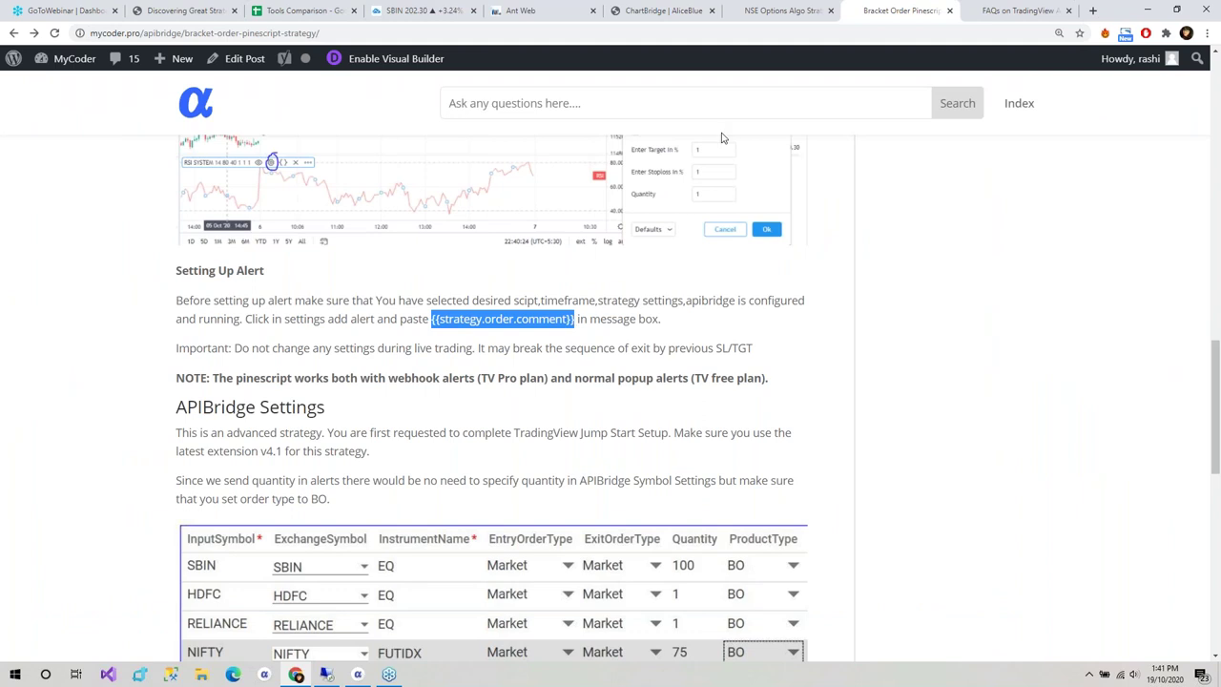
pyautogui.click(1019, 11)
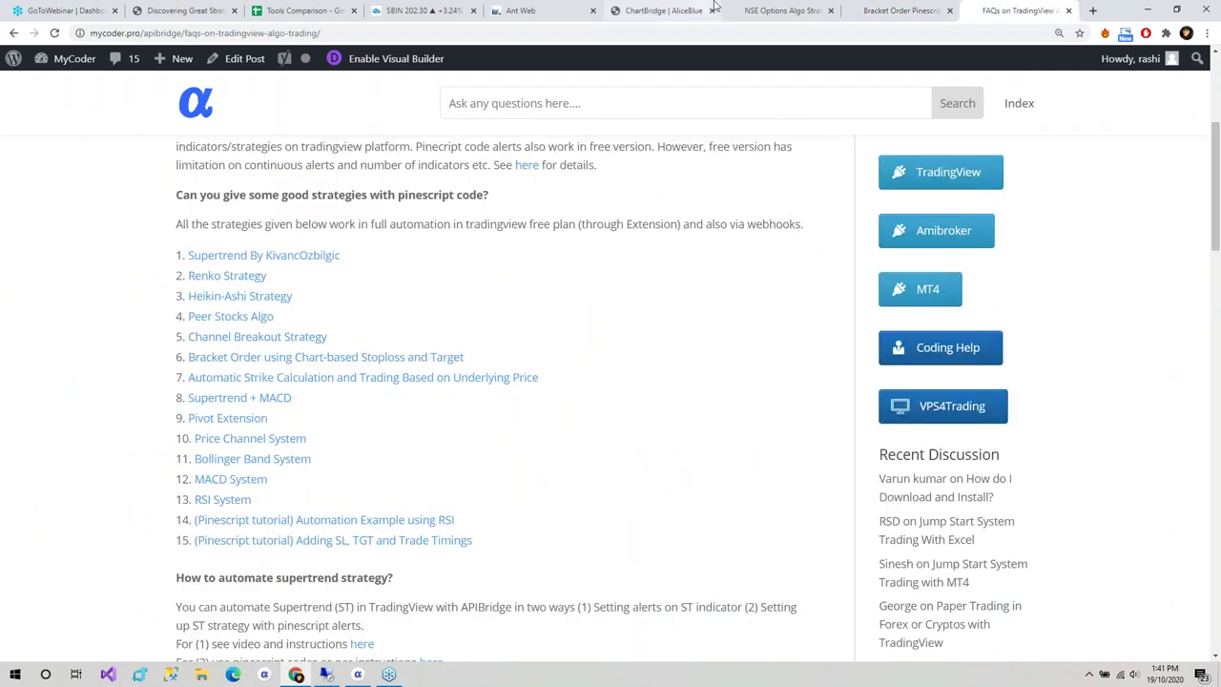
pyautogui.click(371, 8)
pyautogui.hotkey('ctrl', 'v')
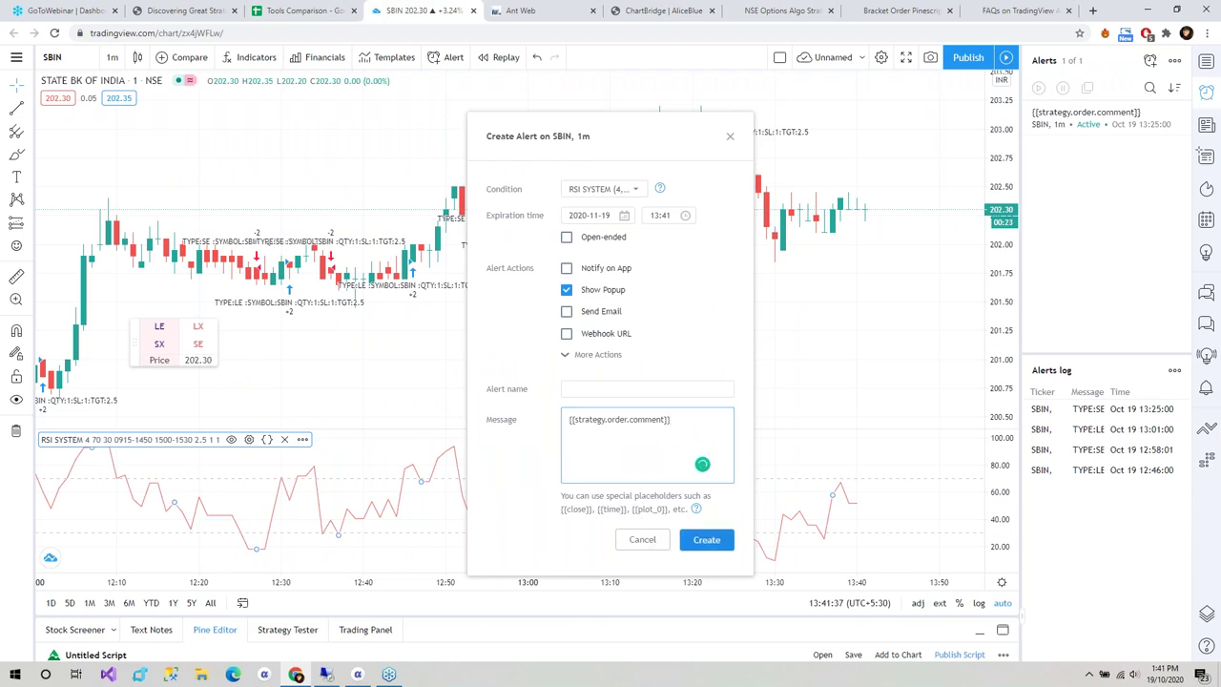
pyautogui.click(700, 539)
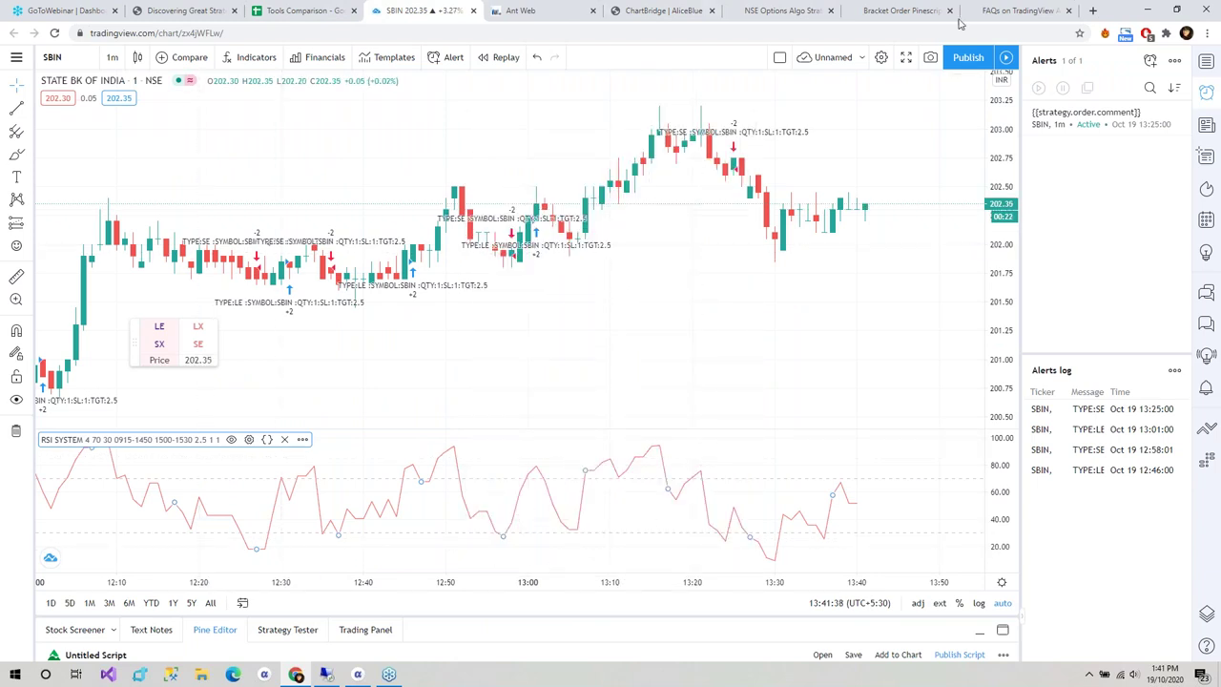
pyautogui.moveTo(1099, 121)
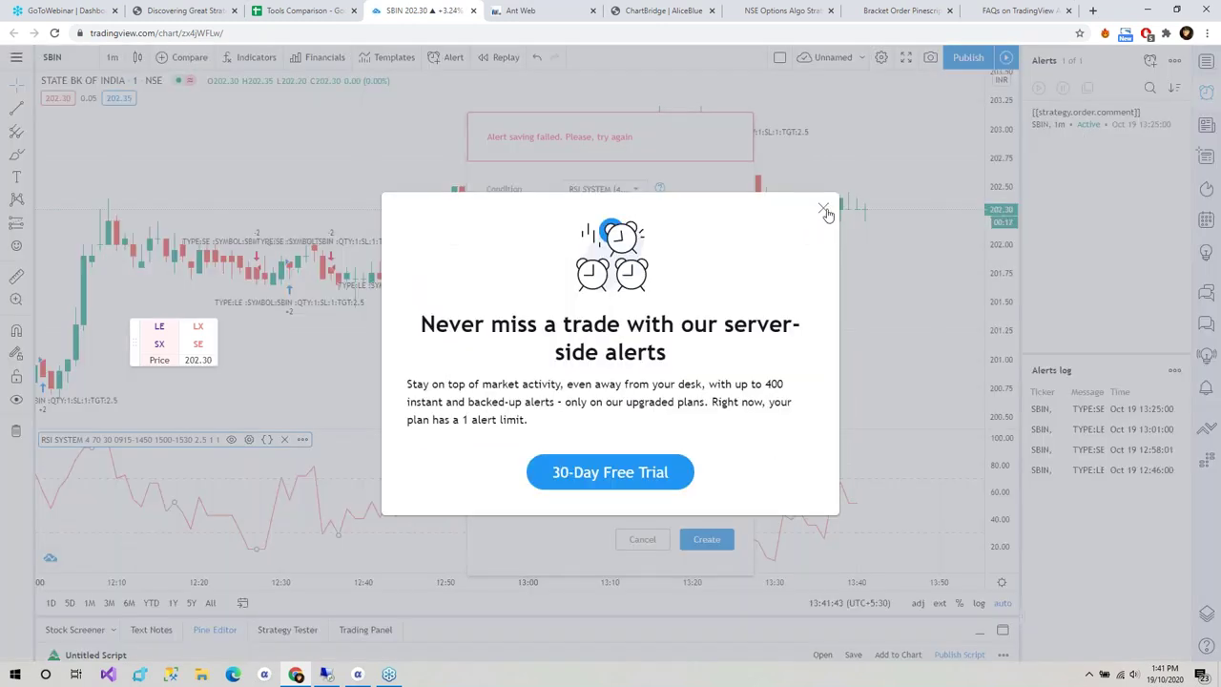
# Dismiss the upgrade offer and the alert dialog, and examine the RSI SYSTEM order signals across the SBIN chart.
pyautogui.click(824, 208)
pyautogui.click(730, 138)
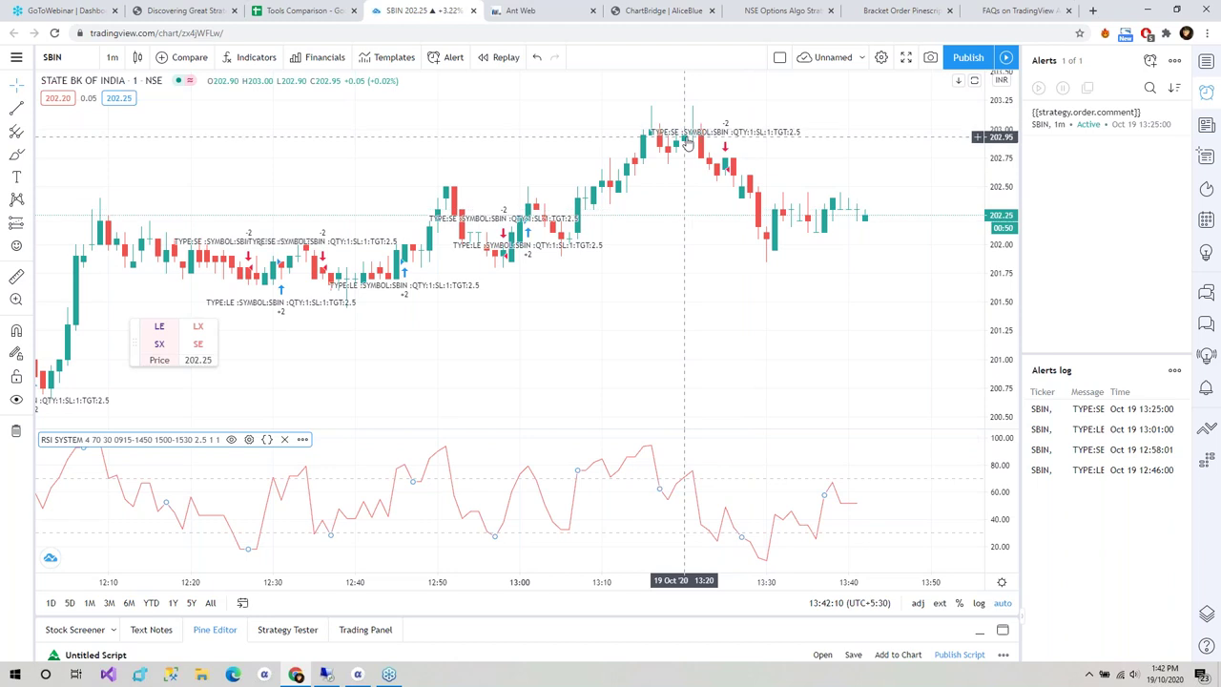
pyautogui.scroll(3, 658, 158)
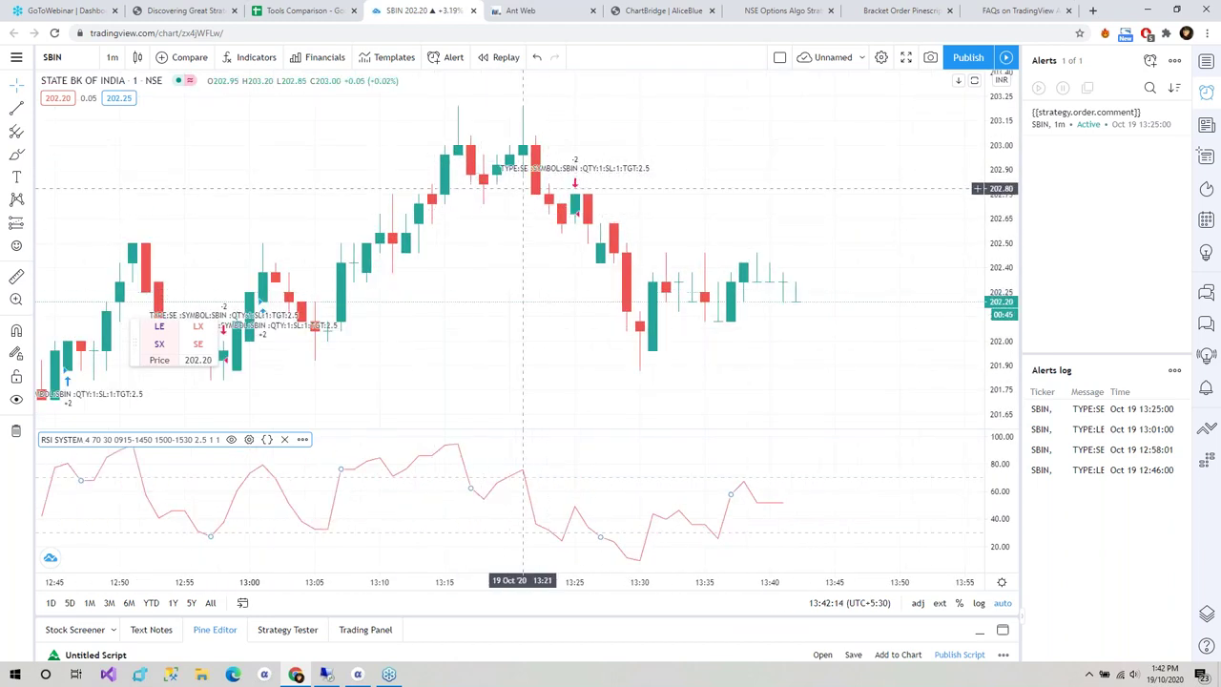
pyautogui.hscroll(-3, 521, 514)
pyautogui.scroll(-3, 521, 513)
pyautogui.hscroll(-3, 668, 347)
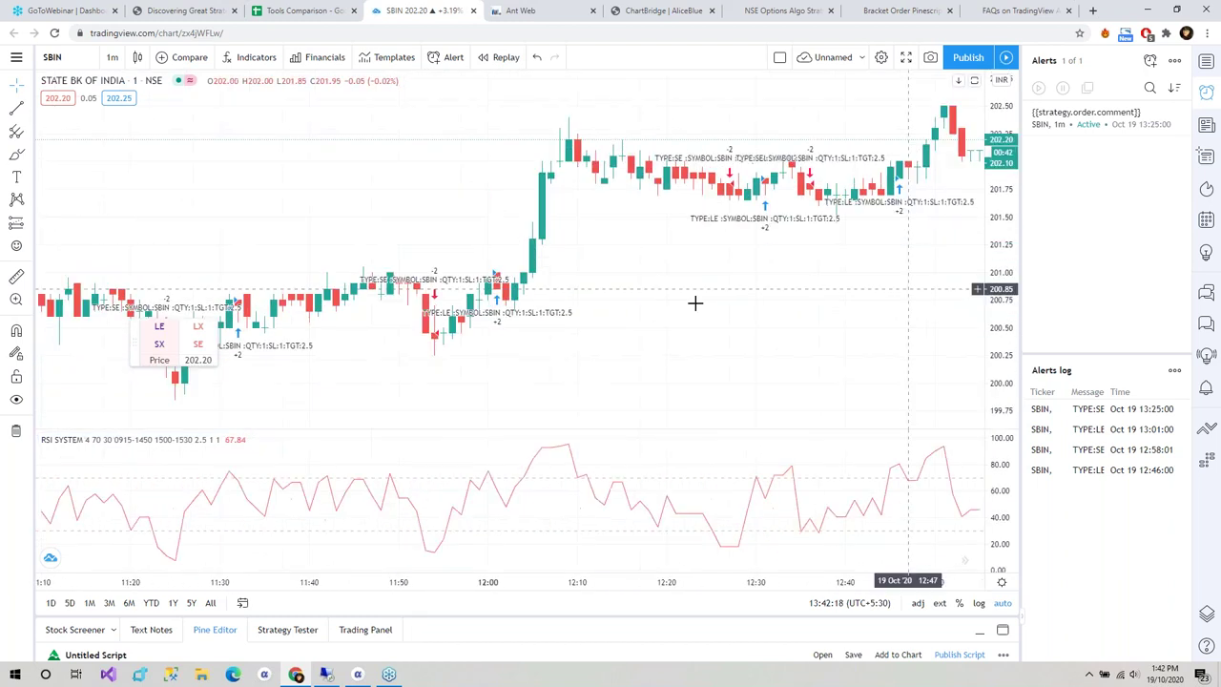
pyautogui.hscroll(5, 695, 303)
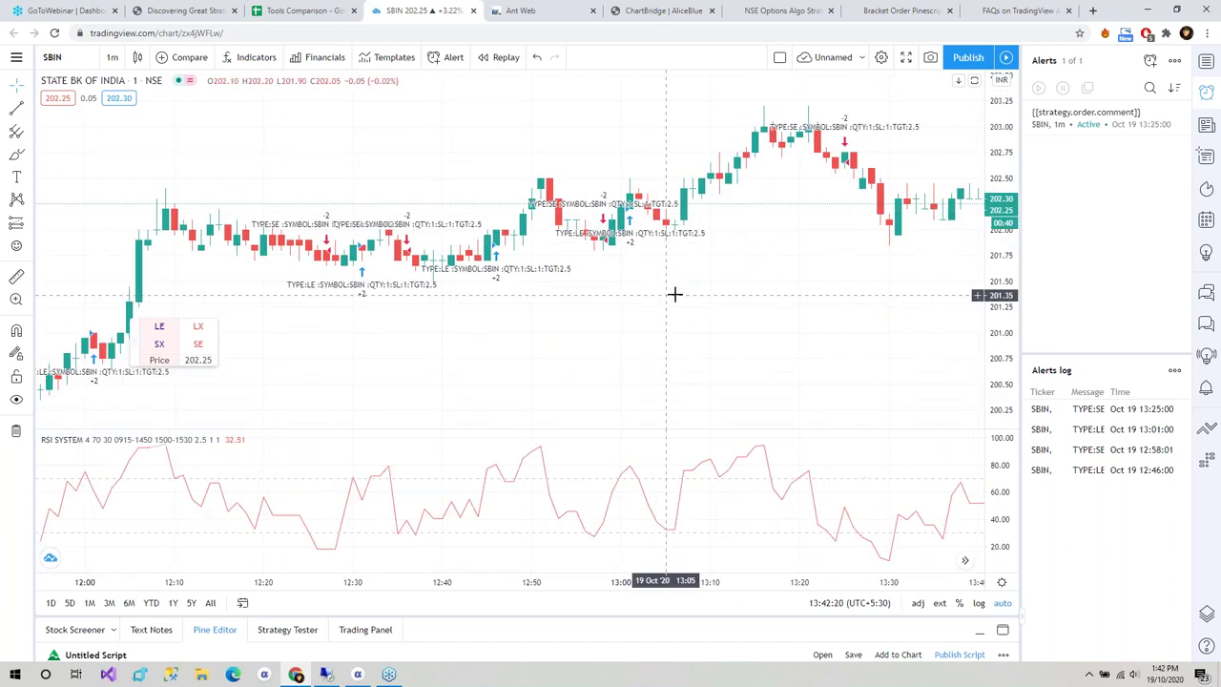
pyautogui.hscroll(5, 674, 295)
pyautogui.moveTo(496, 292); pyautogui.dragTo(670, 192)
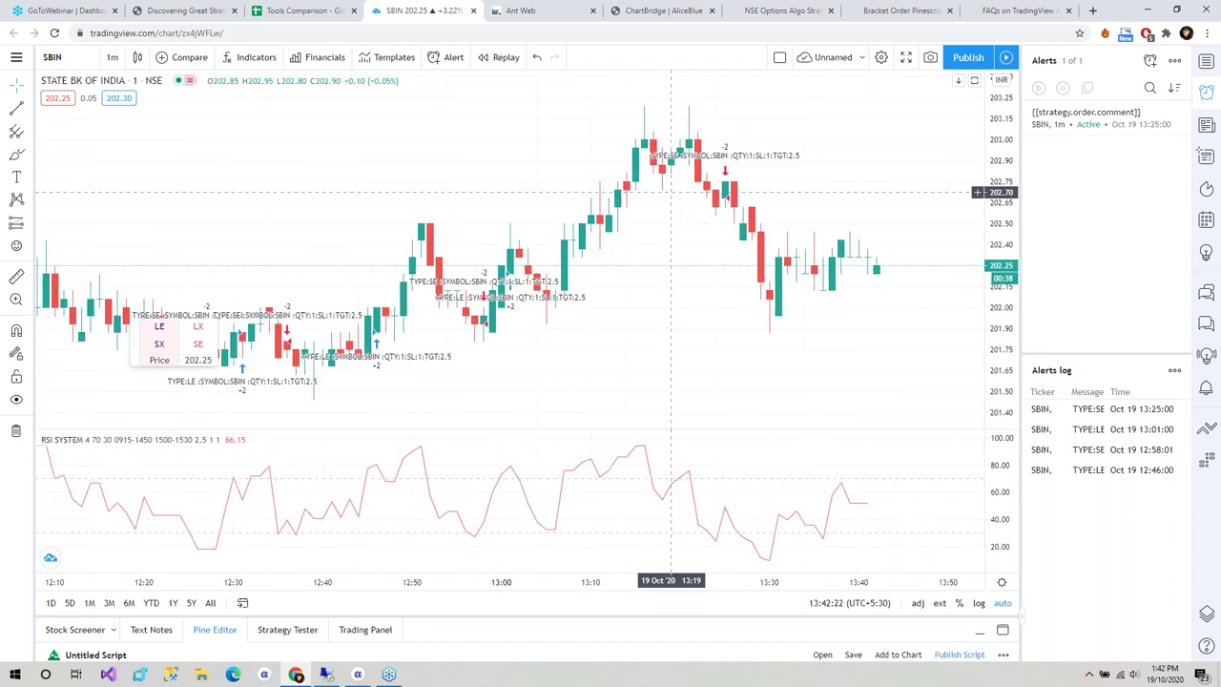
# Review the Bracket Order article from its APIBridge Settings back to the strategy premise, and check the symbol settings in ChartBridge.
pyautogui.click(902, 11)
pyautogui.scroll(-2, 103, 445)
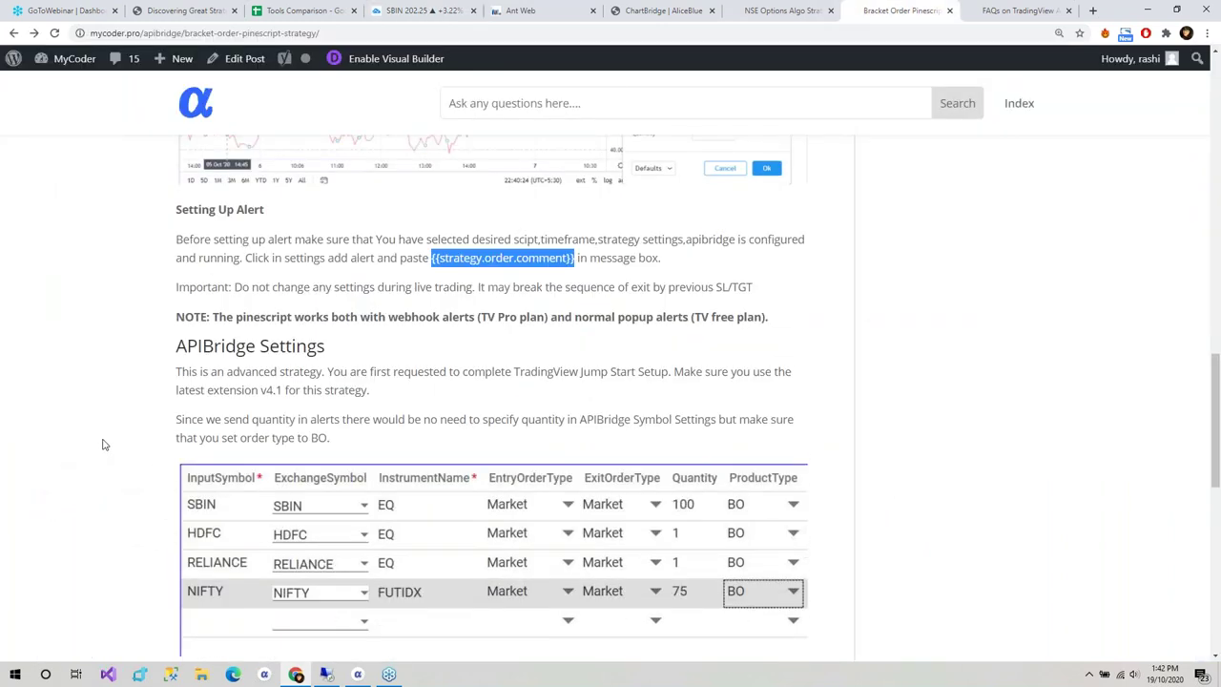
pyautogui.scroll(-1, 103, 445)
pyautogui.click(135, 355)
pyautogui.scroll(-2, 135, 445)
pyautogui.scroll(2, 134, 445)
pyautogui.scroll(5, 134, 444)
pyautogui.scroll(5, 134, 444)
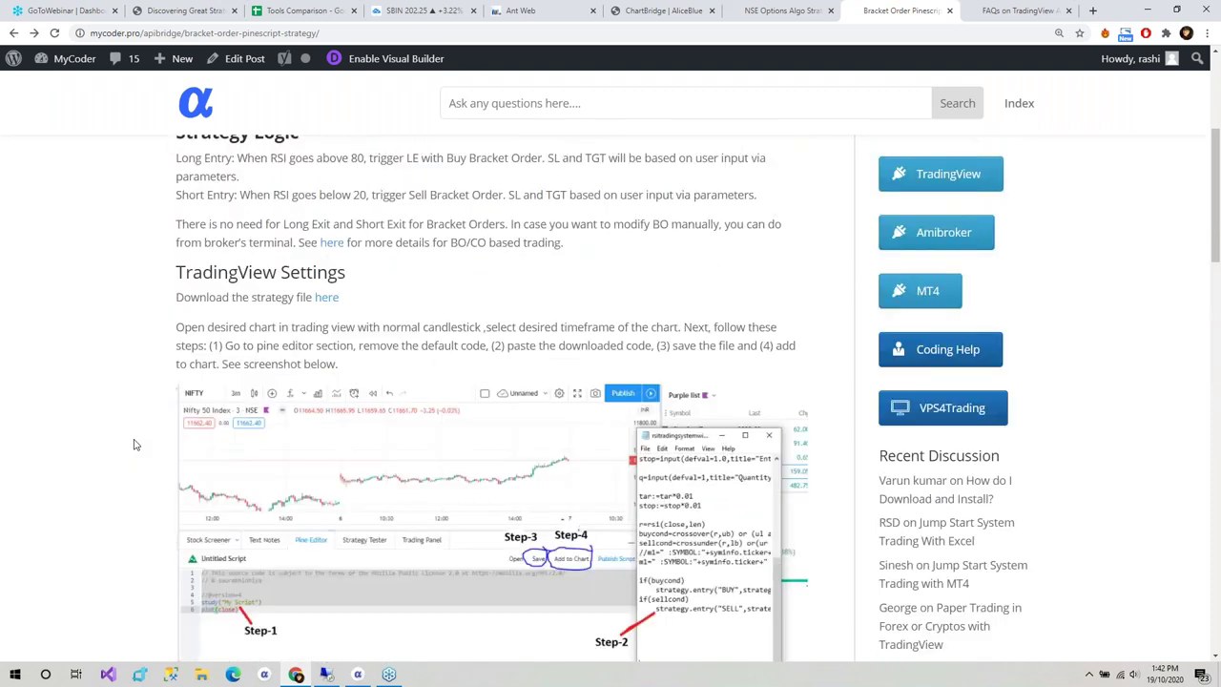
pyautogui.scroll(3, 135, 445)
pyautogui.scroll(2, 135, 445)
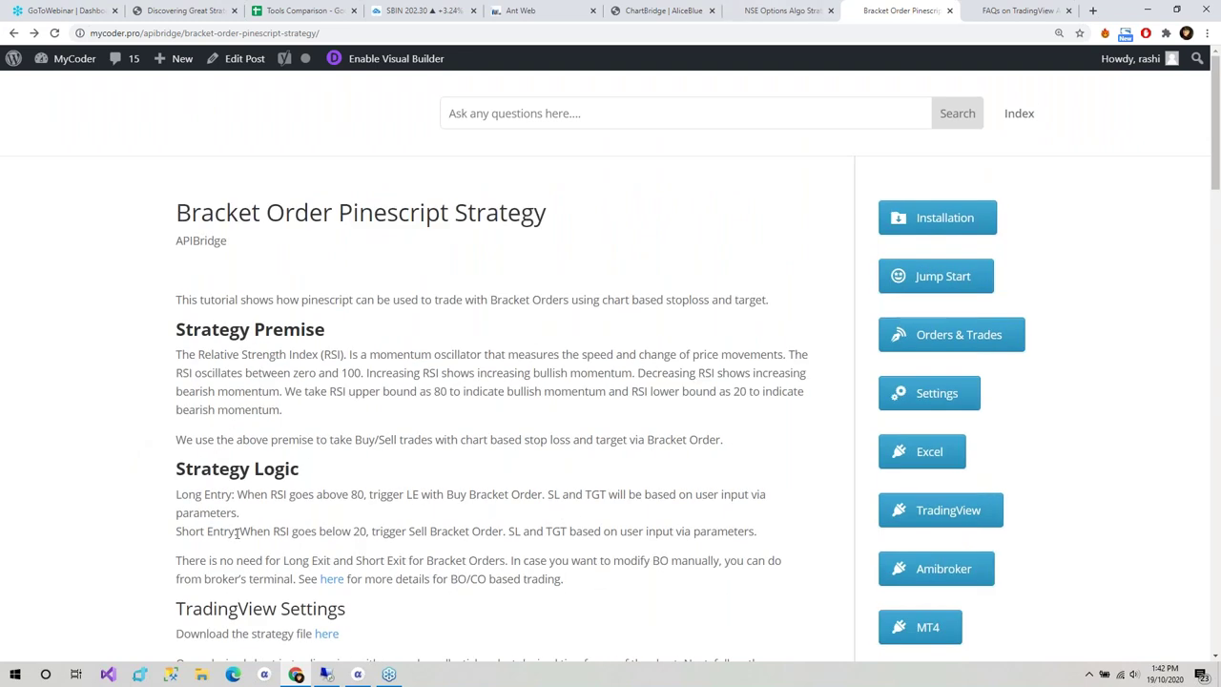
pyautogui.click(370, 677)
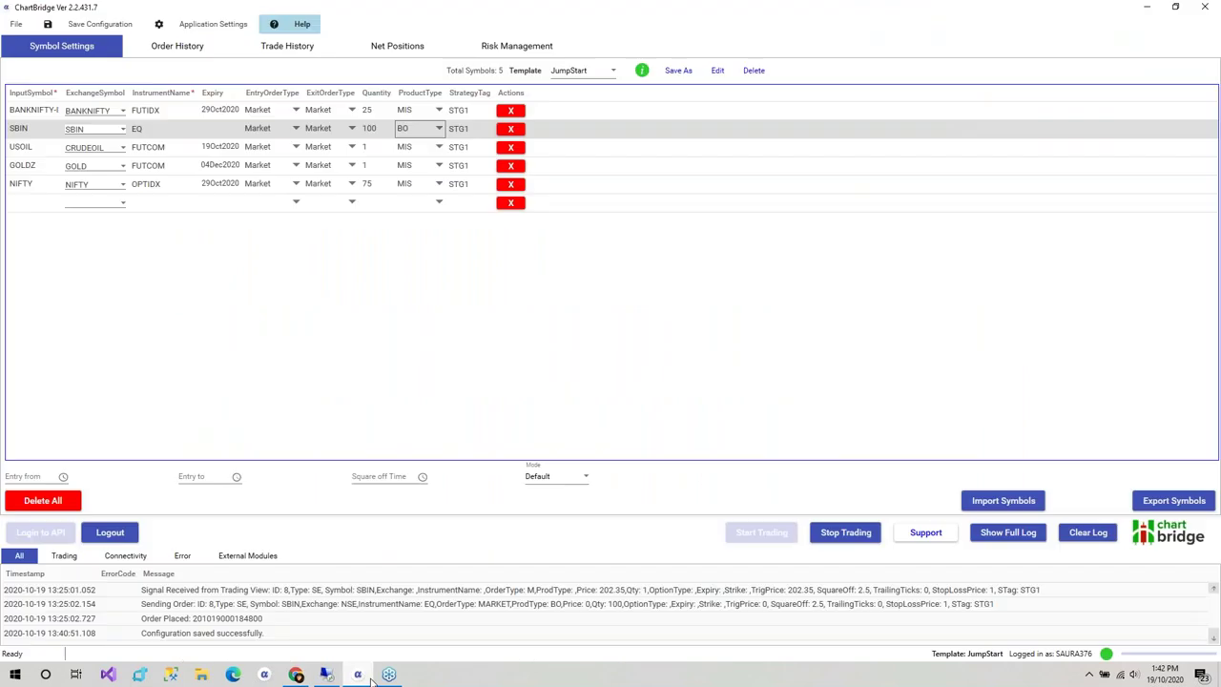
pyautogui.click(370, 678)
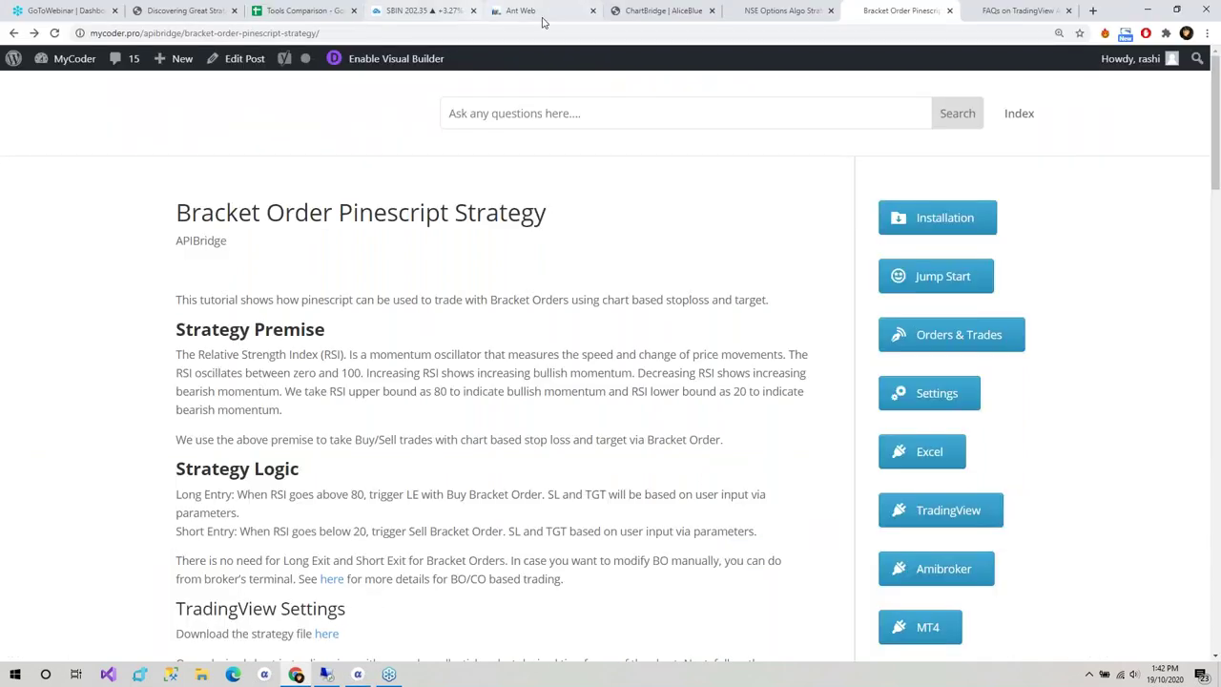
# Show the presentation PDF's RSI trading system with BO slide and advance to the NSE Options Algo Strategy For TradingView slide.
pyautogui.click(137, 7)
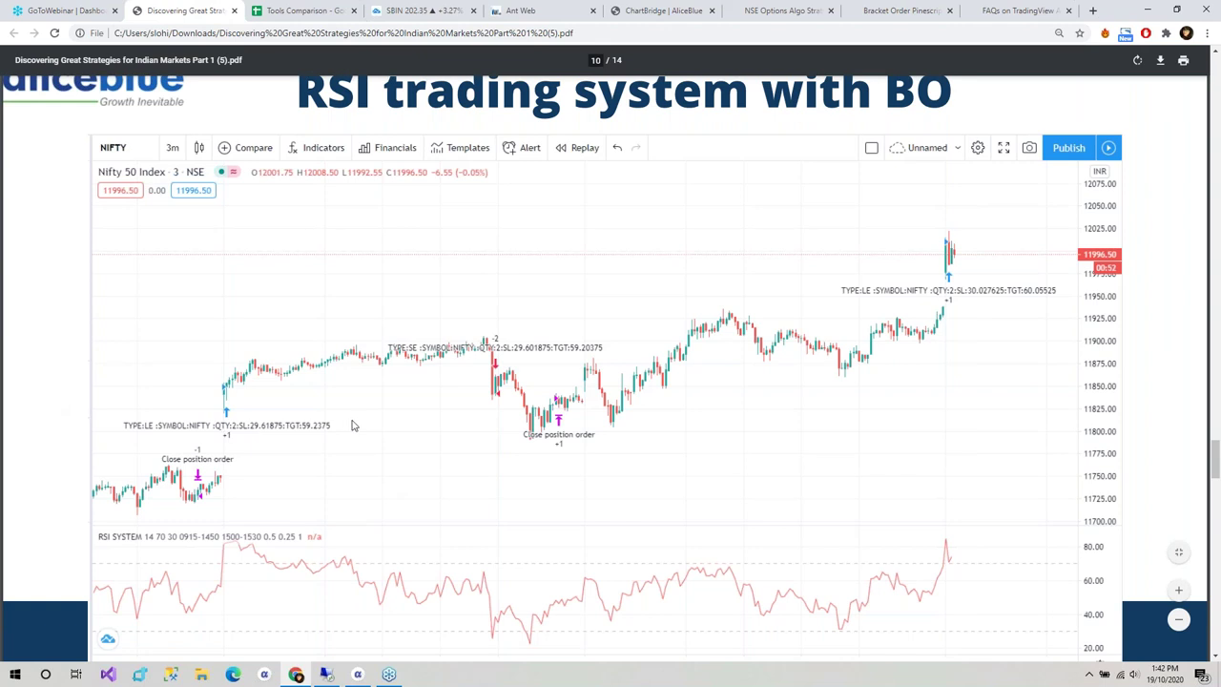
pyautogui.scroll(-2, 353, 425)
pyautogui.scroll(1, 353, 425)
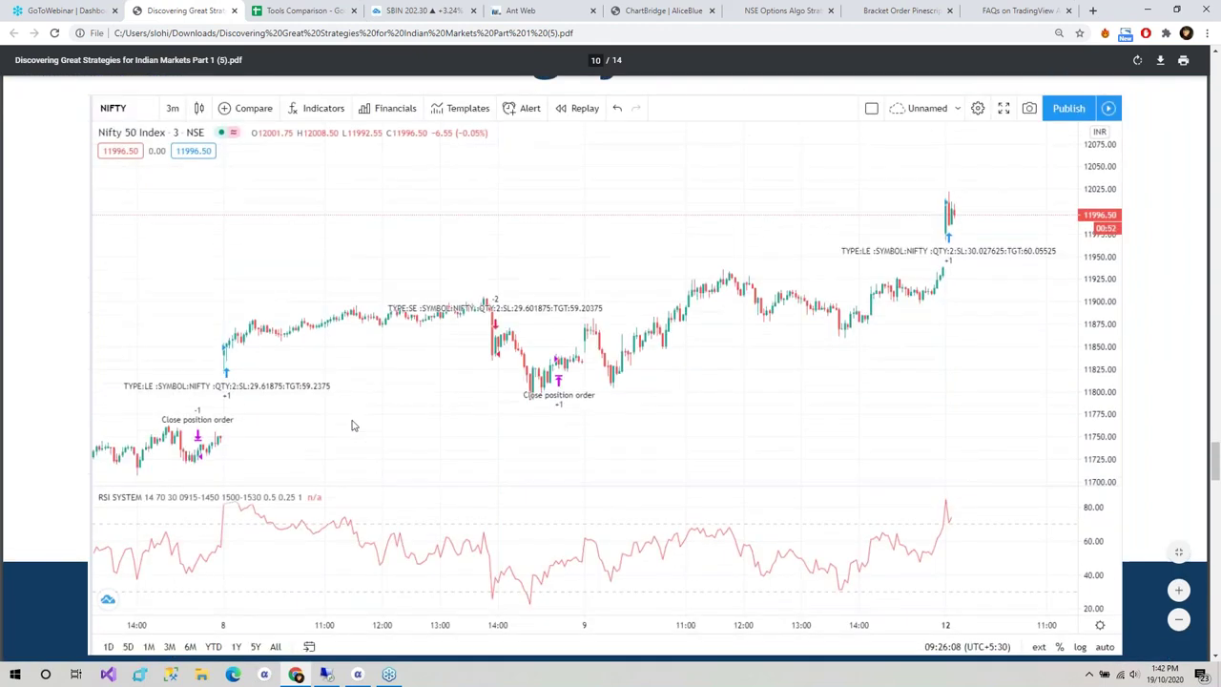
pyautogui.scroll(1, 353, 426)
pyautogui.scroll(-4, 353, 426)
pyautogui.scroll(-3, 353, 426)
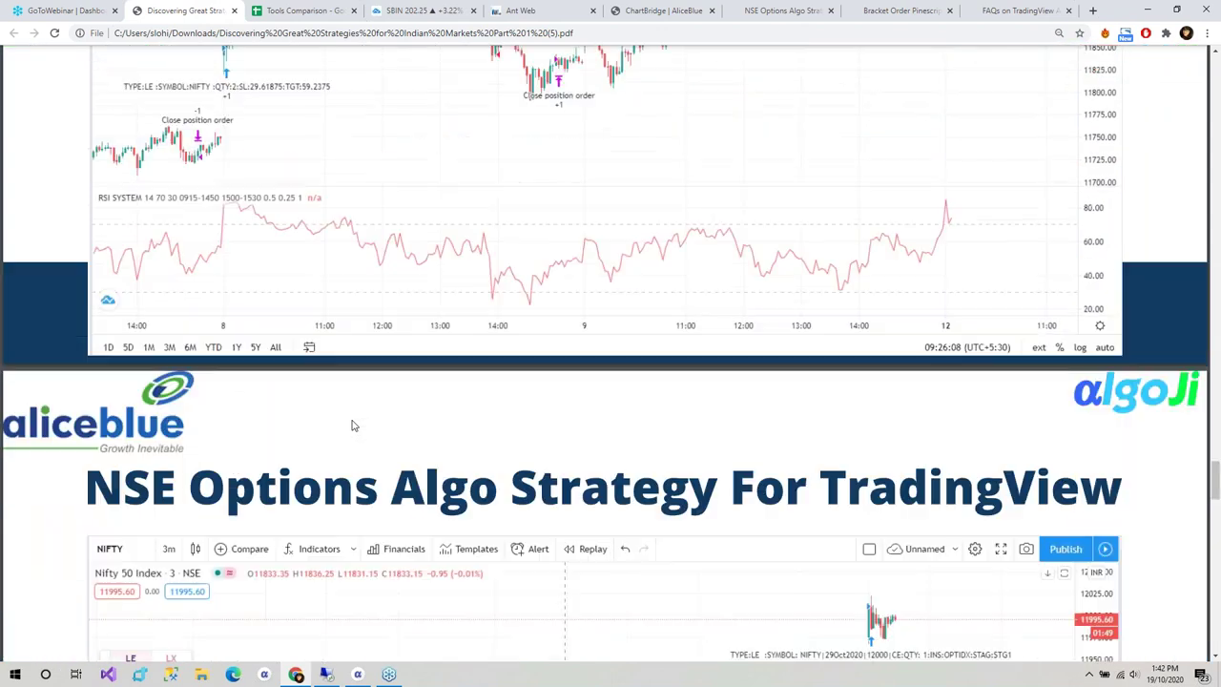
pyautogui.scroll(-7, 353, 426)
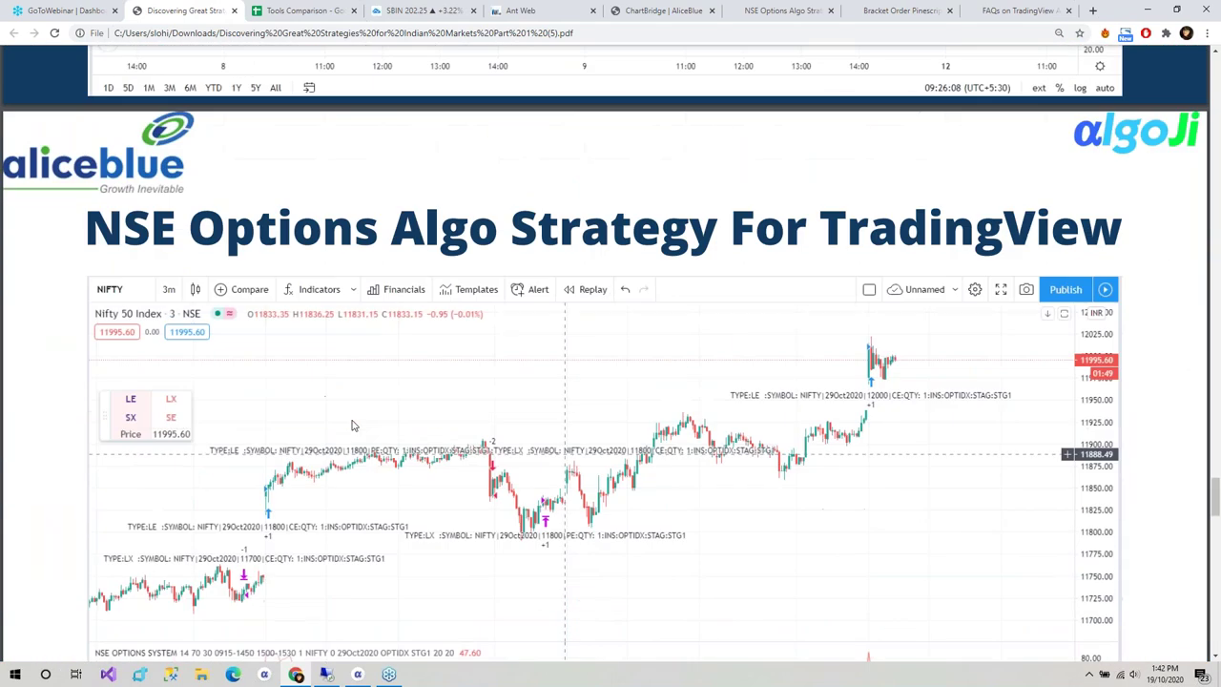
pyautogui.scroll(-1, 353, 425)
pyautogui.scroll(-2, 353, 426)
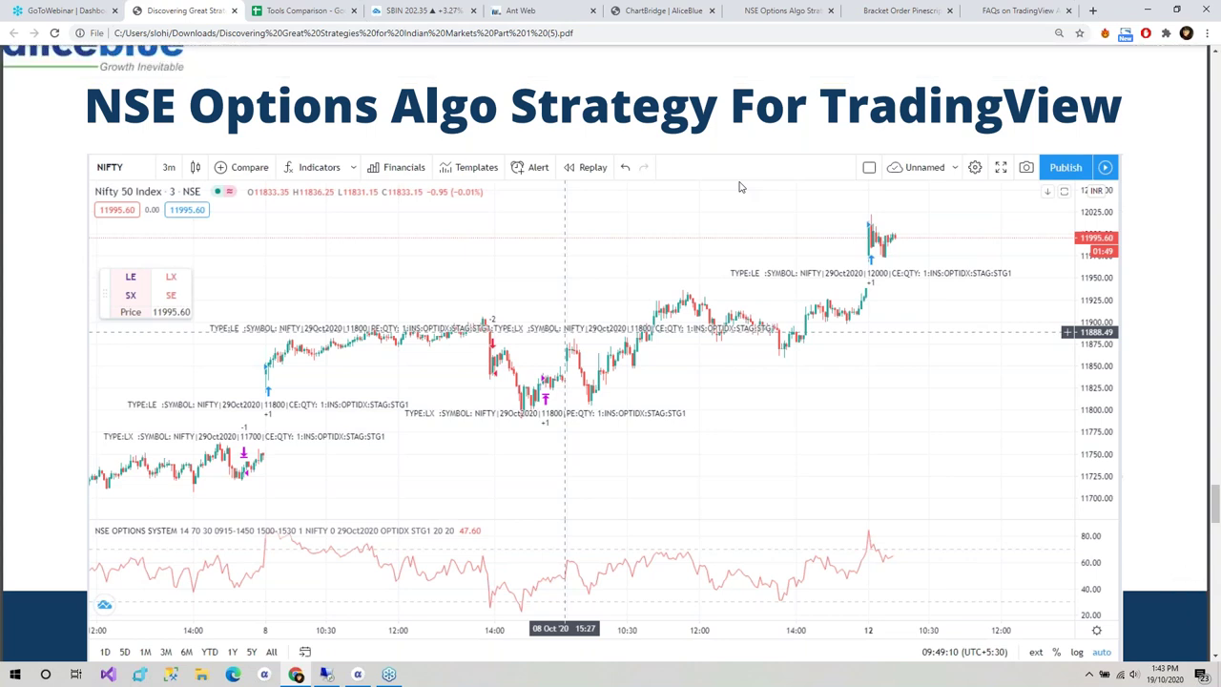
# Switch to the remote desktop's NIFTY chart and dismiss its Alert Notifications window.
pyautogui.click(325, 675)
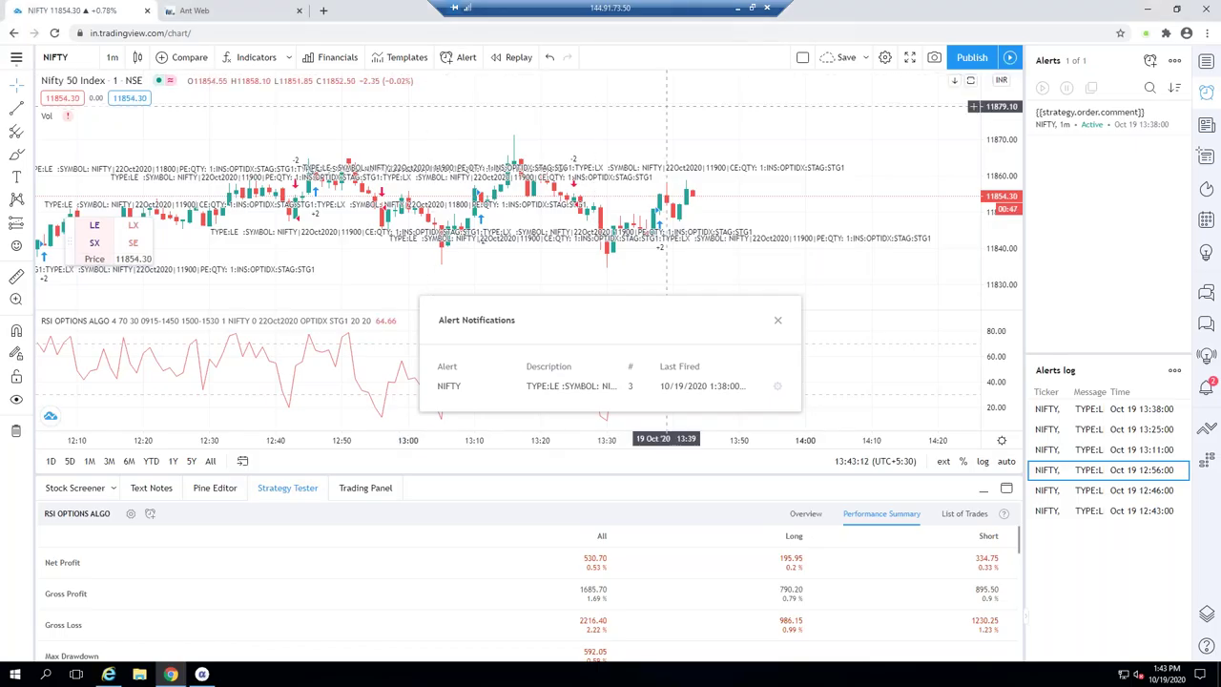
pyautogui.moveTo(202, 674)
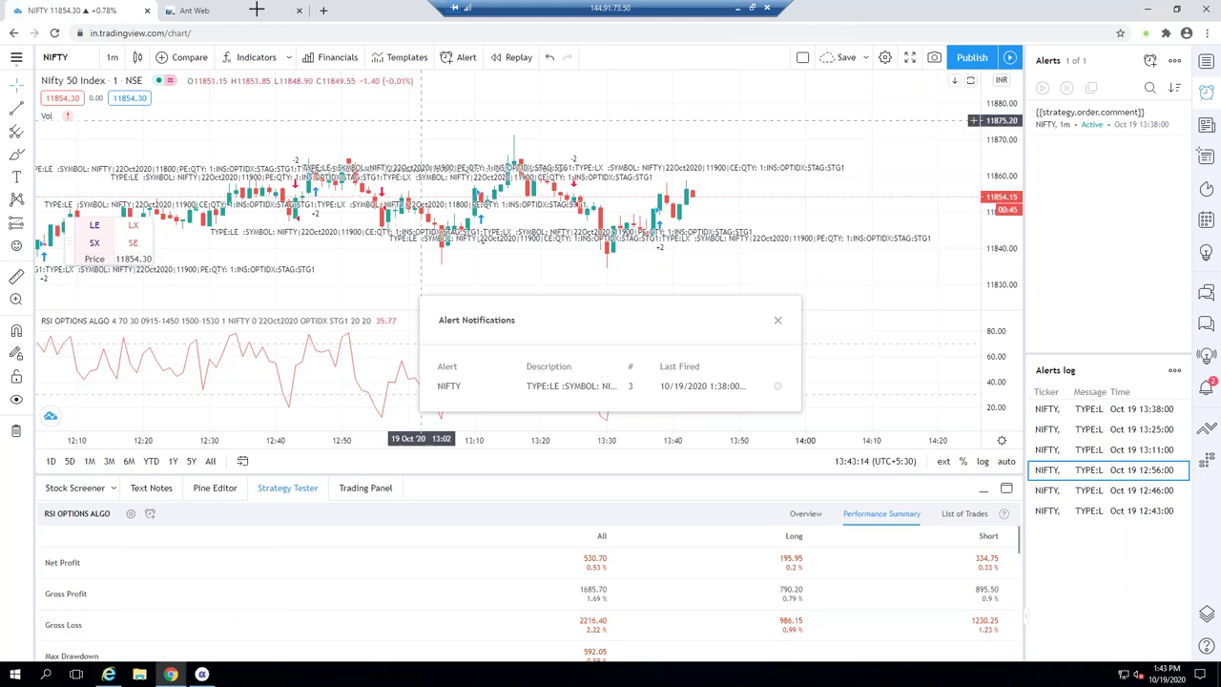
pyautogui.click(778, 320)
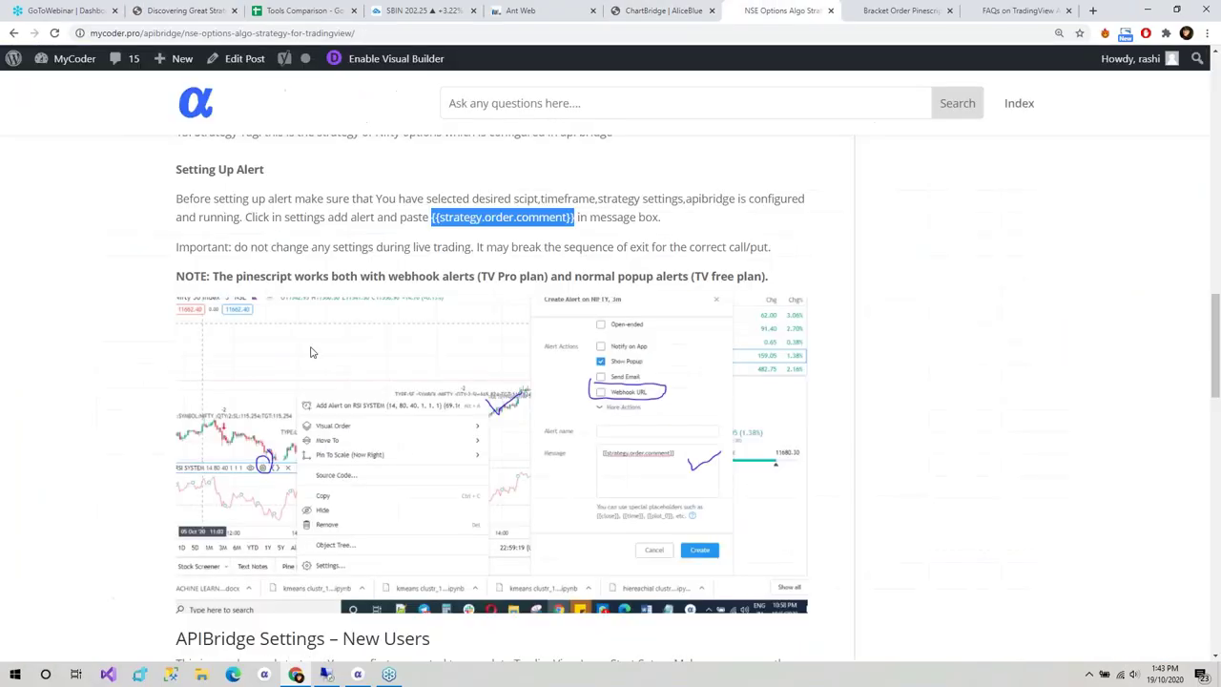
# Go back through the NSE Options Algo Strategy article from Setting Up Alert to its title and introduction.
pyautogui.scroll(5, 311, 352)
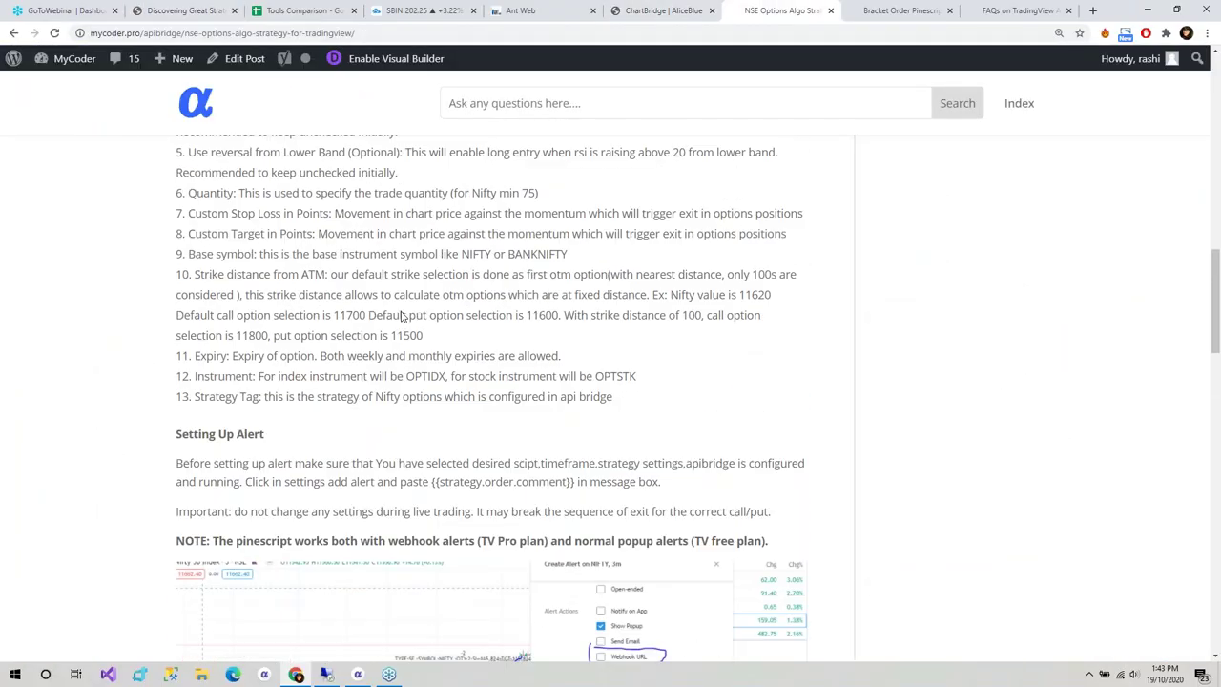
pyautogui.scroll(10, 402, 310)
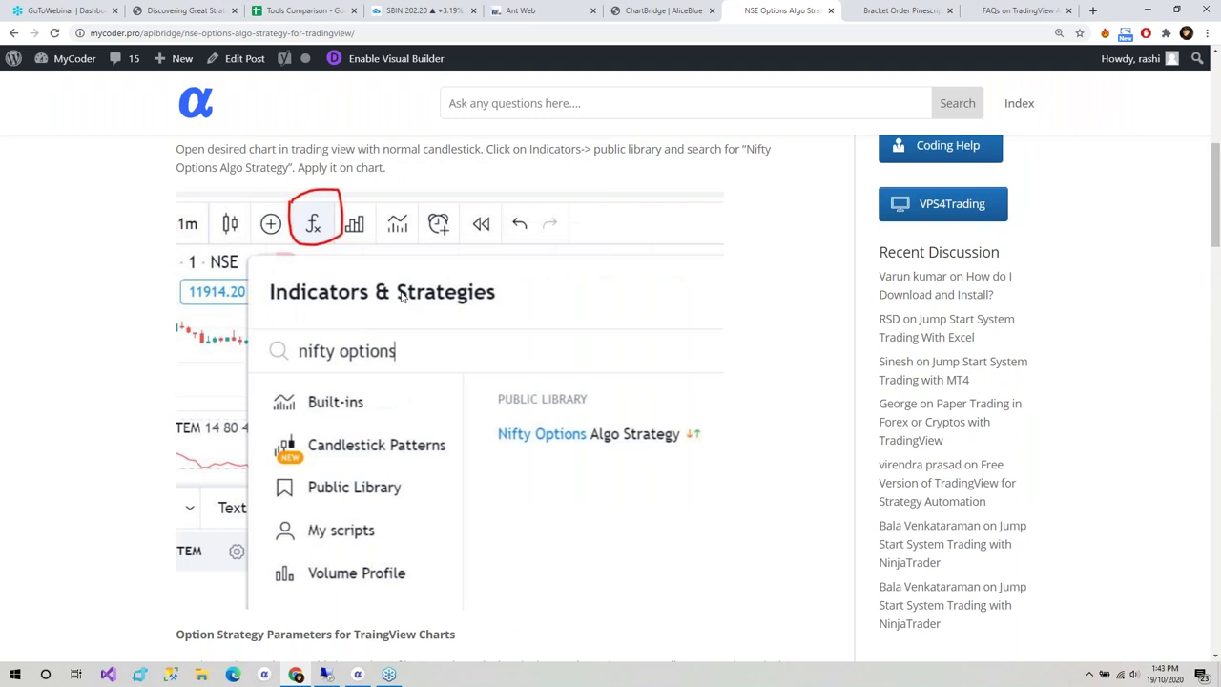
pyautogui.scroll(3, 420, 382)
pyautogui.moveTo(176, 213); pyautogui.dragTo(515, 216)
pyautogui.click(522, 274)
pyautogui.scroll(-1, 456, 346)
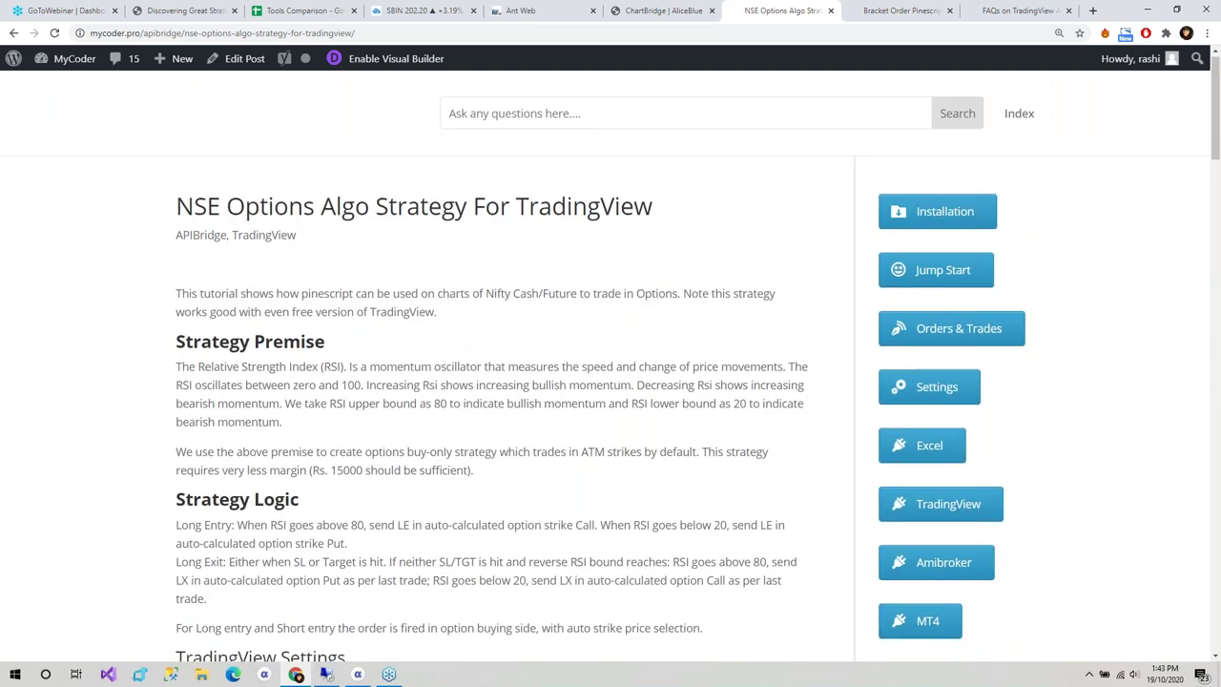
# Read the article's Strategy Premise, Strategy Logic and TradingView Settings instructions for finding the Nifty Options script.
pyautogui.scroll(-2, 169, 234)
pyautogui.moveTo(172, 229); pyautogui.dragTo(288, 258)
pyautogui.click(297, 265)
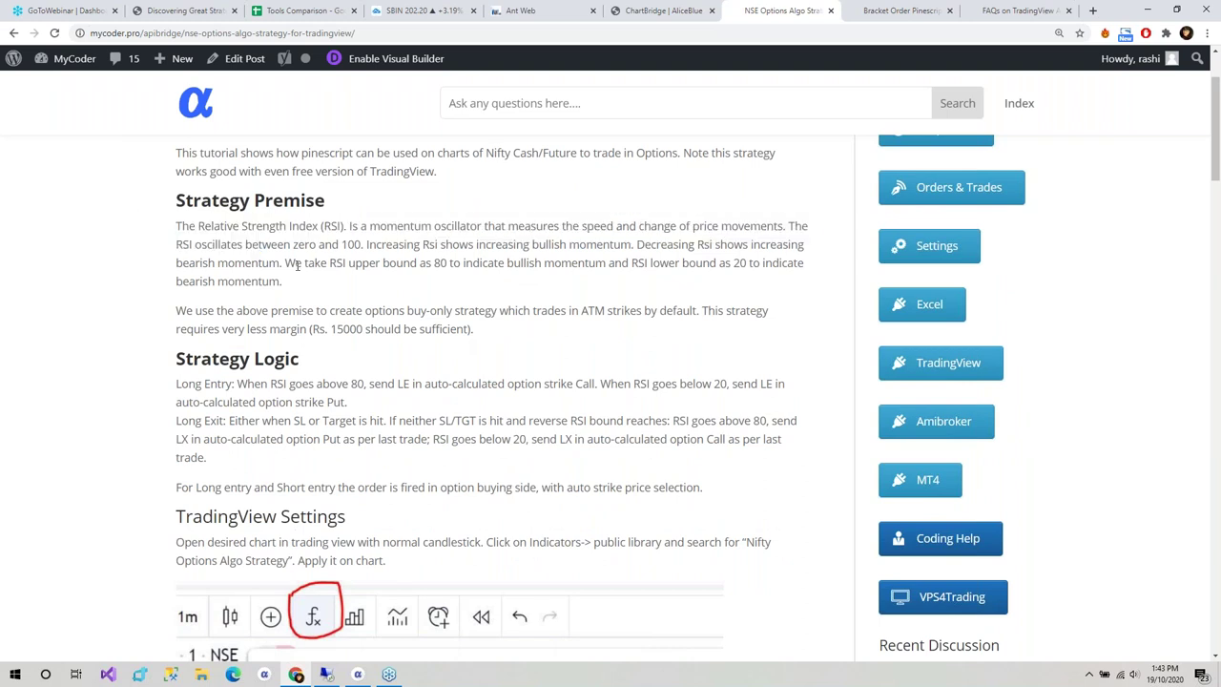
pyautogui.moveTo(189, 246)
pyautogui.mouseDown()
pyautogui.moveTo(275, 264)
pyautogui.moveTo(184, 257)
pyautogui.mouseUp()
pyautogui.click(265, 297)
pyautogui.click(157, 246)
pyautogui.scroll(-2, 158, 327)
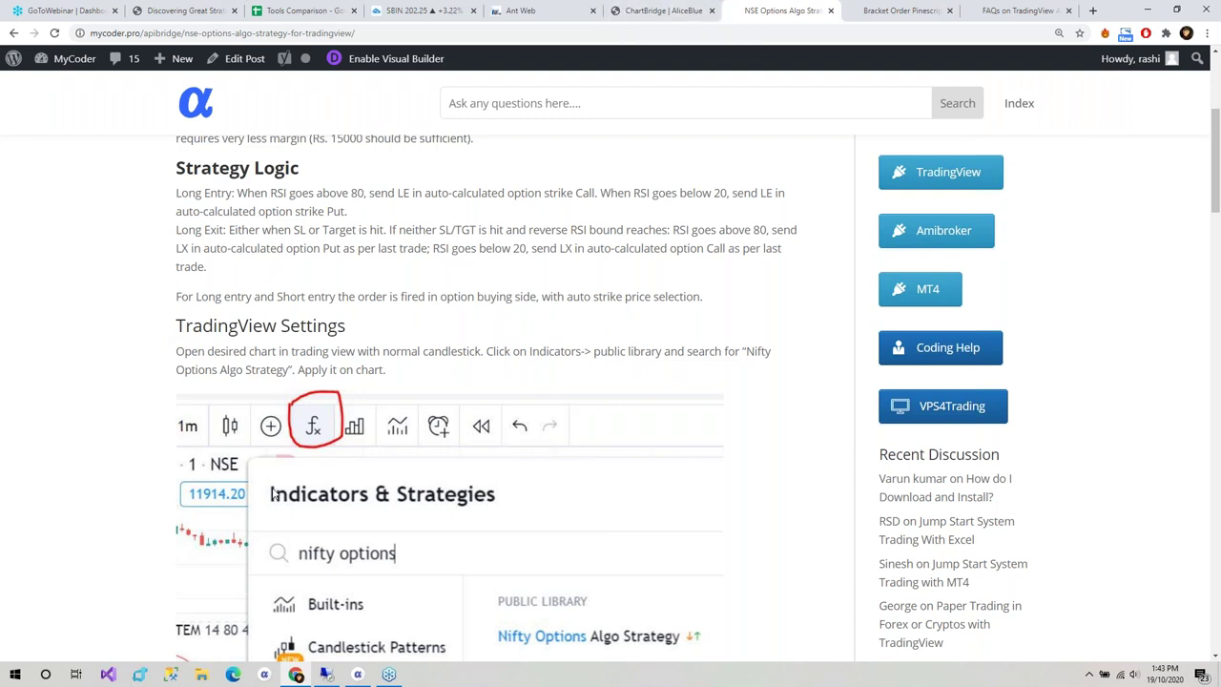
pyautogui.scroll(-2, 274, 494)
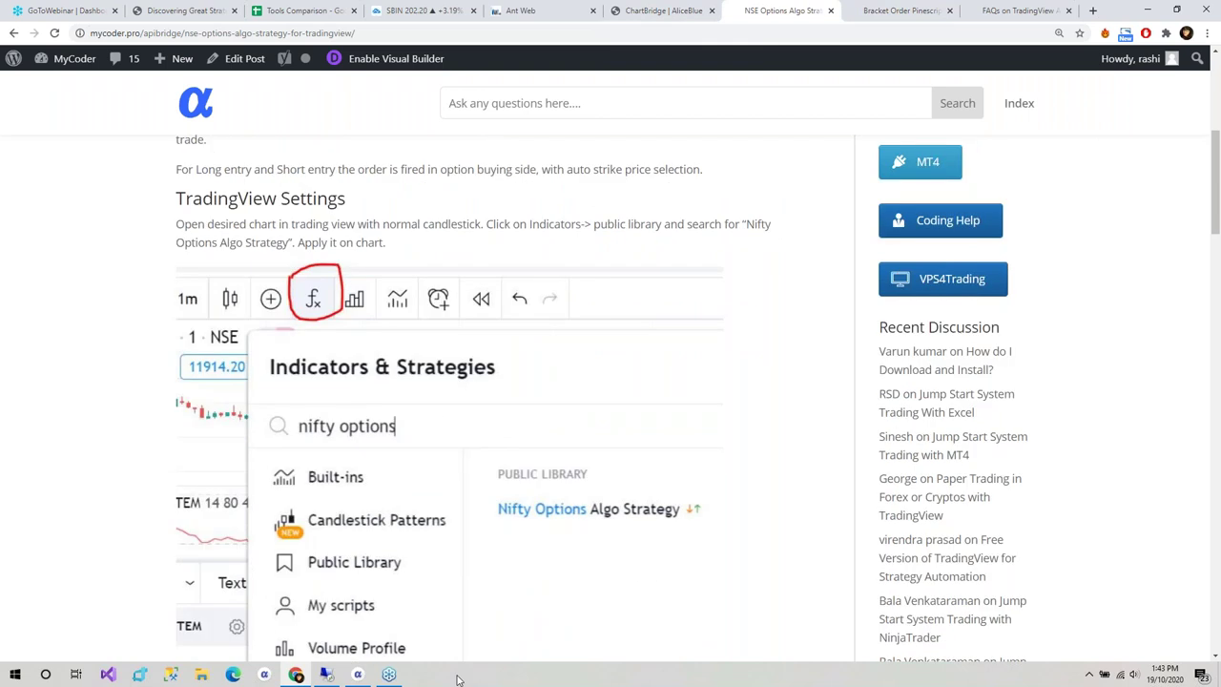
# On the remote NIFTY chart, search Indicators & Strategies for "nse" to show the options strategy scripts, and close the search window.
pyautogui.click(329, 676)
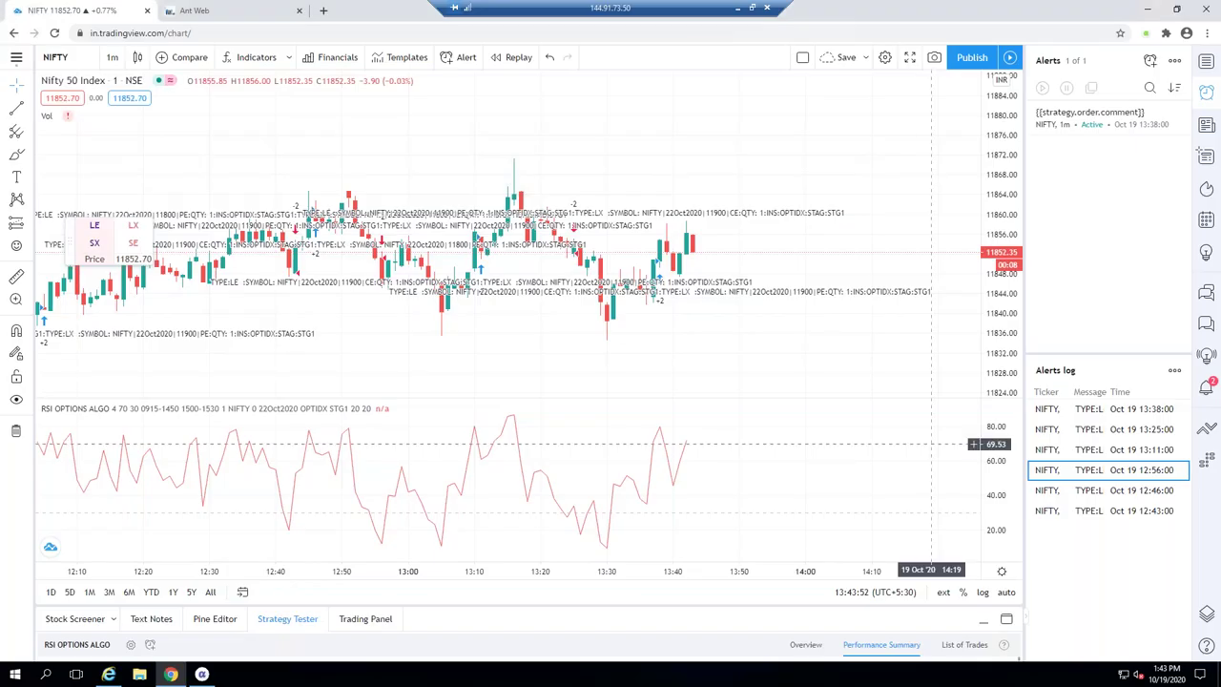
pyautogui.scroll(1, 409, 170)
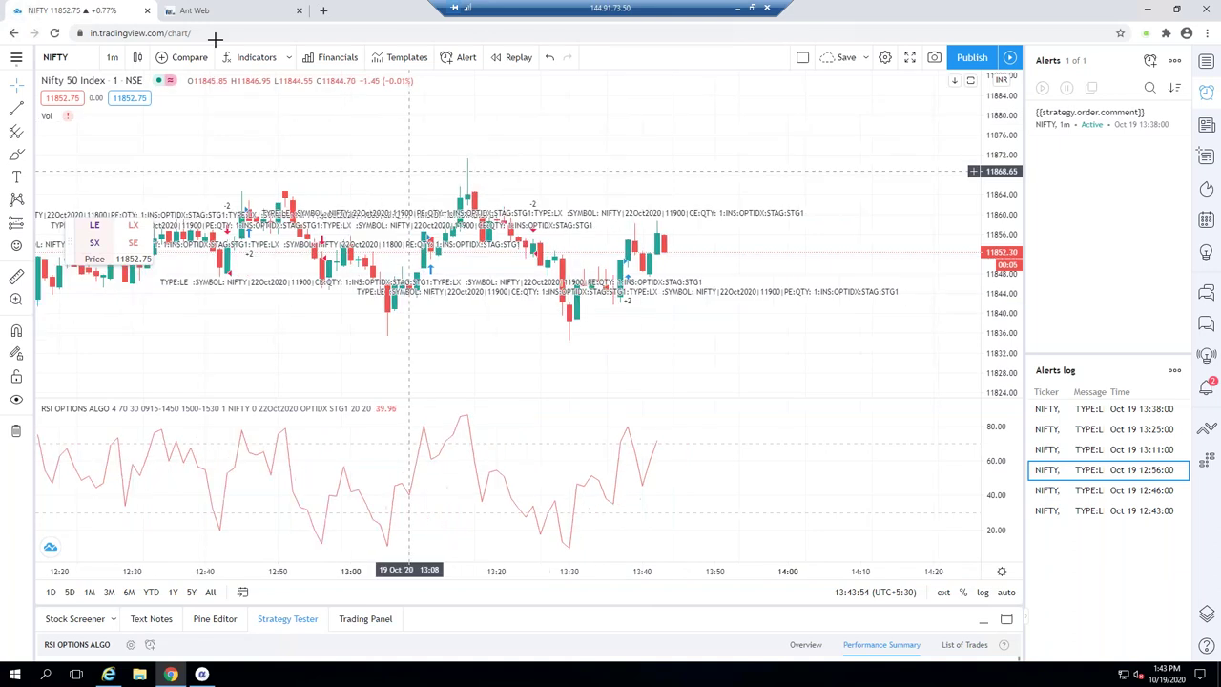
pyautogui.click(256, 59)
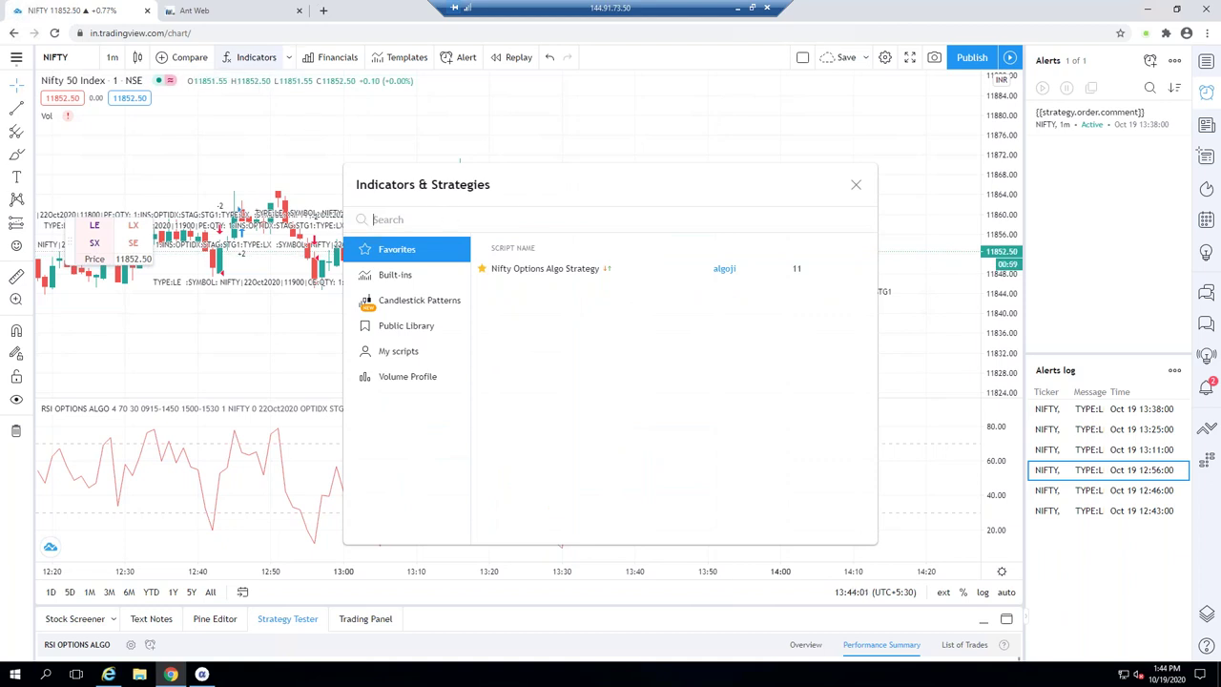
pyautogui.write('ns')
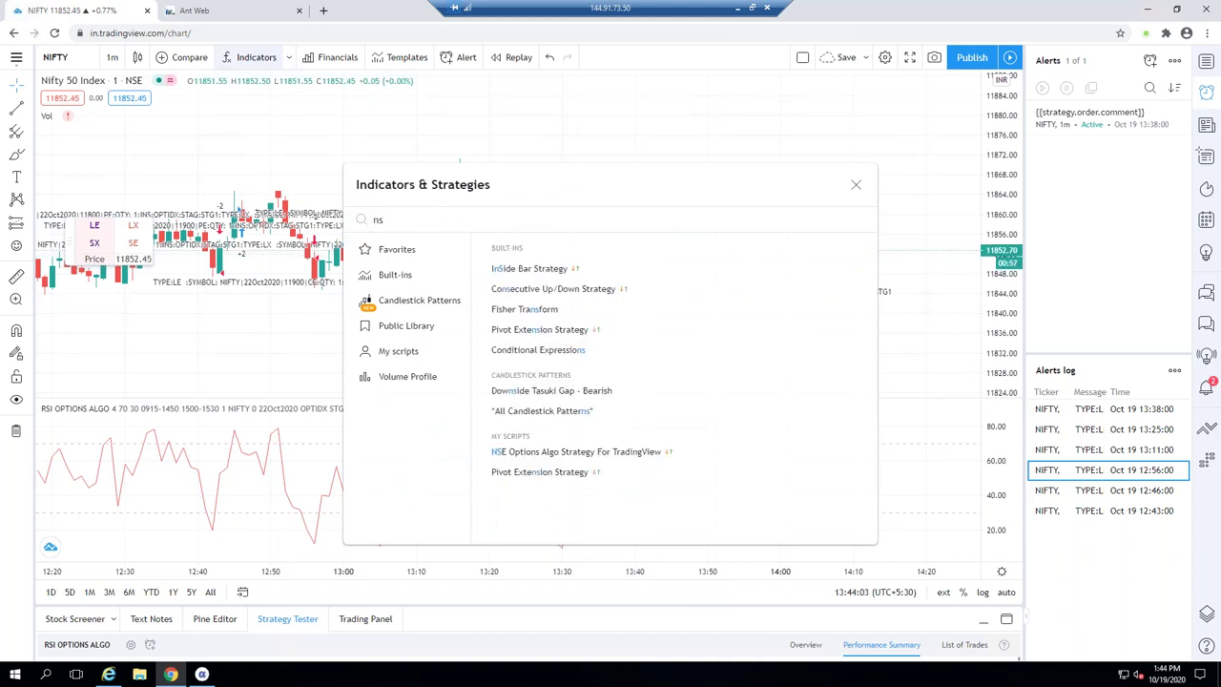
pyautogui.write('se')
pyautogui.press('BackSpace')
pyautogui.press('BackSpace')
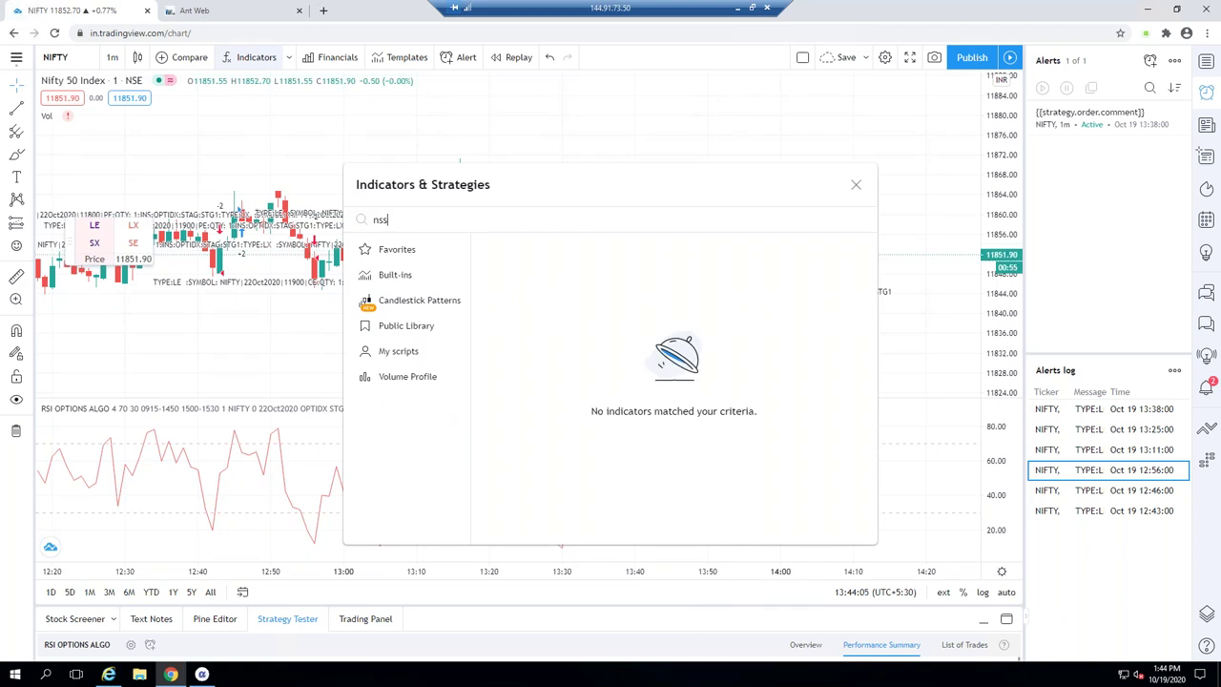
pyautogui.write('e')
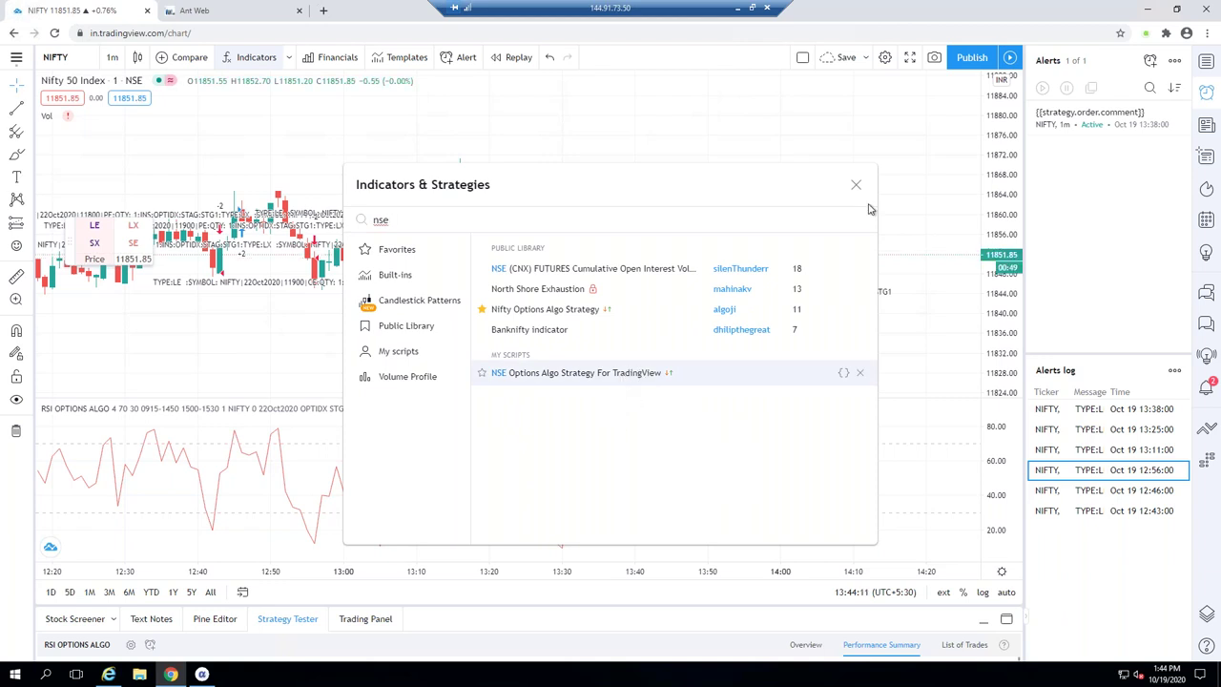
pyautogui.click(820, 161)
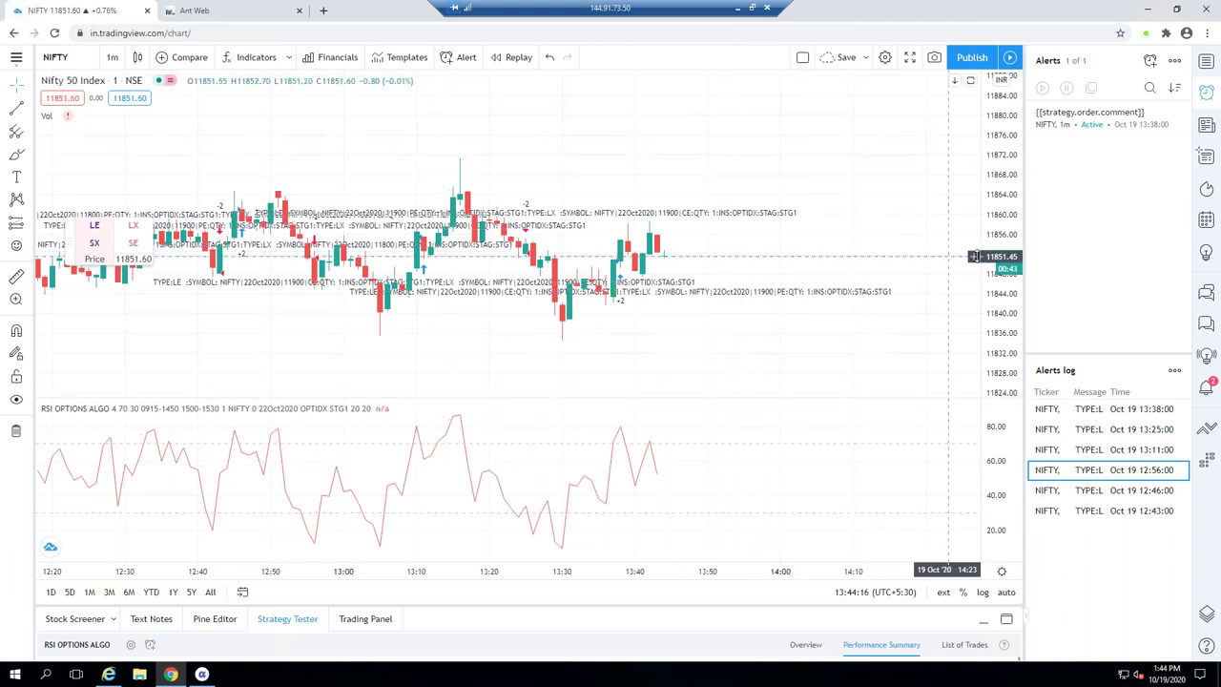
# Stretch the NIFTY chart's price scale and examine the RSI OPTIONS ALGO call and put signals up close.
pyautogui.moveTo(977, 155); pyautogui.dragTo(983, 124)
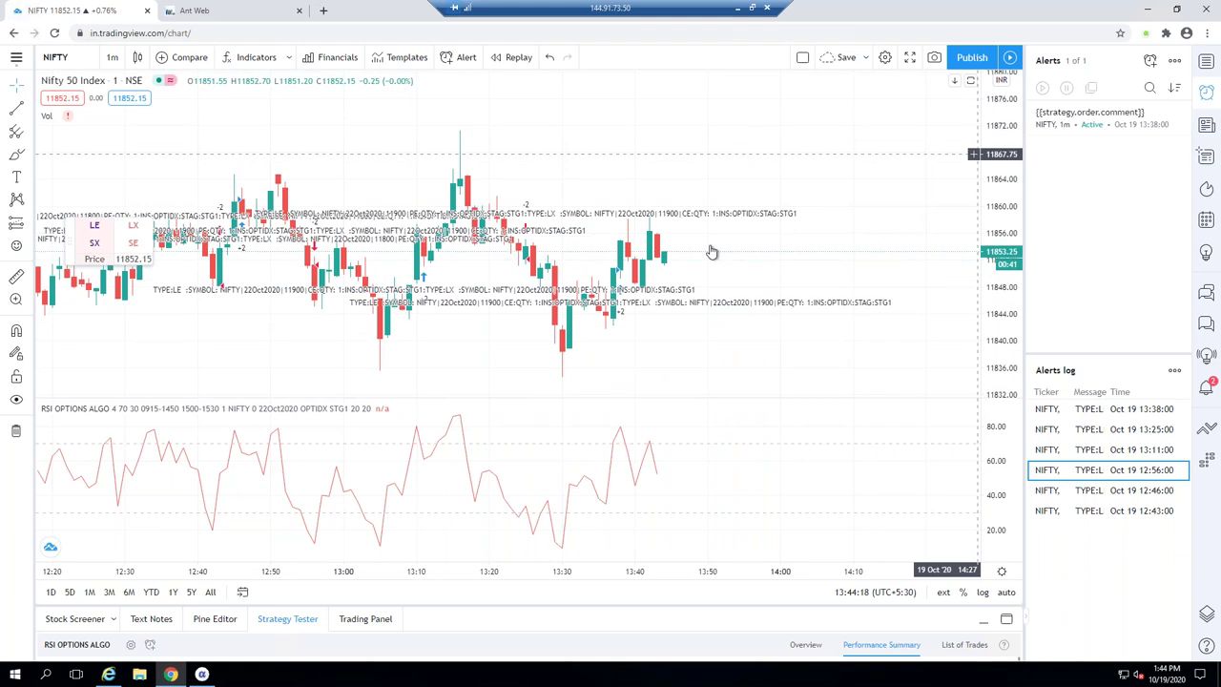
pyautogui.scroll(2, 670, 307)
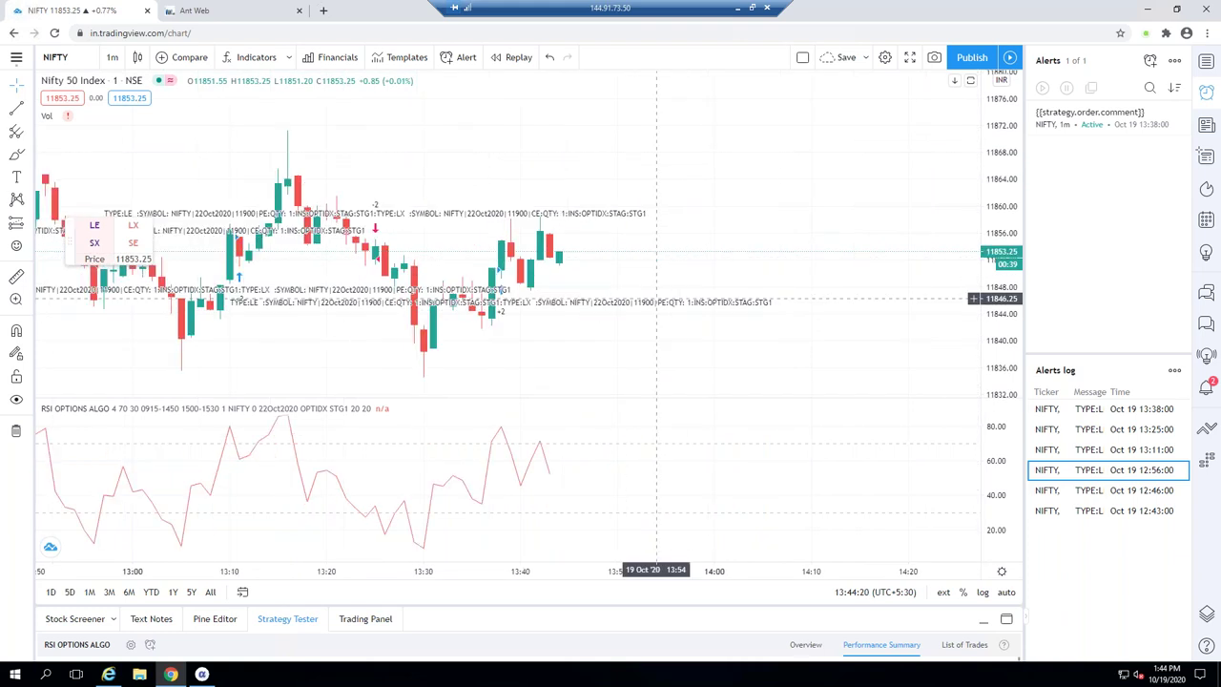
pyautogui.moveTo(590, 179); pyautogui.dragTo(740, 185)
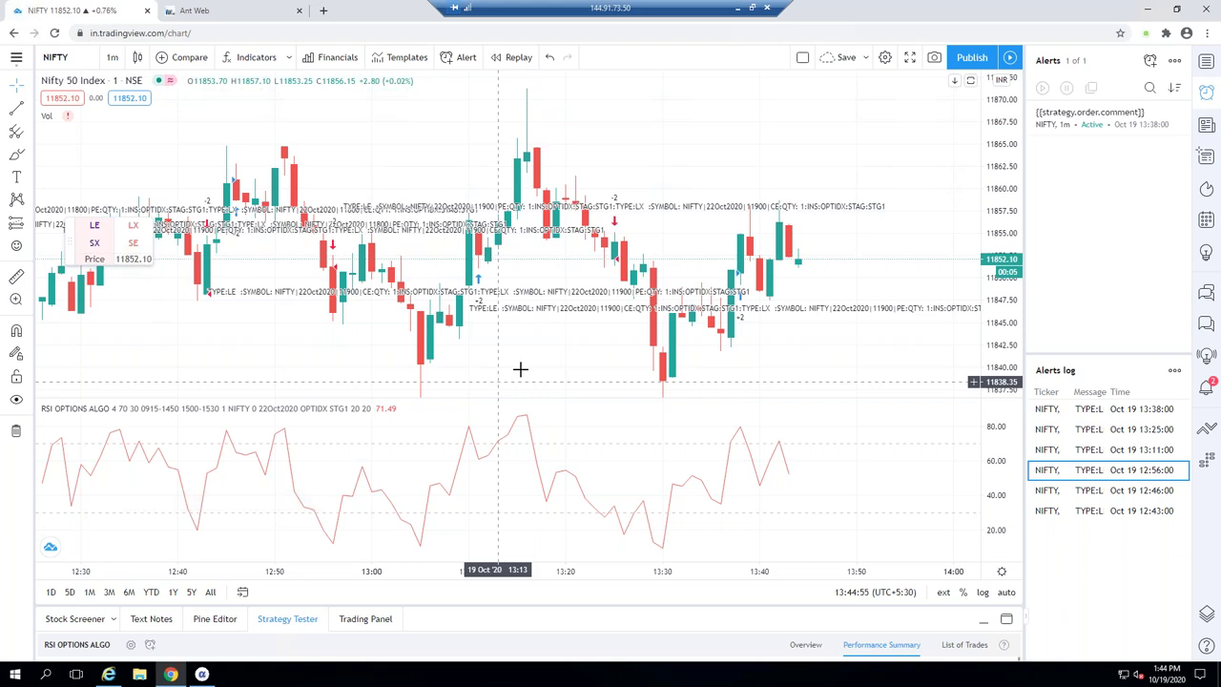
pyautogui.scroll(4, 520, 370)
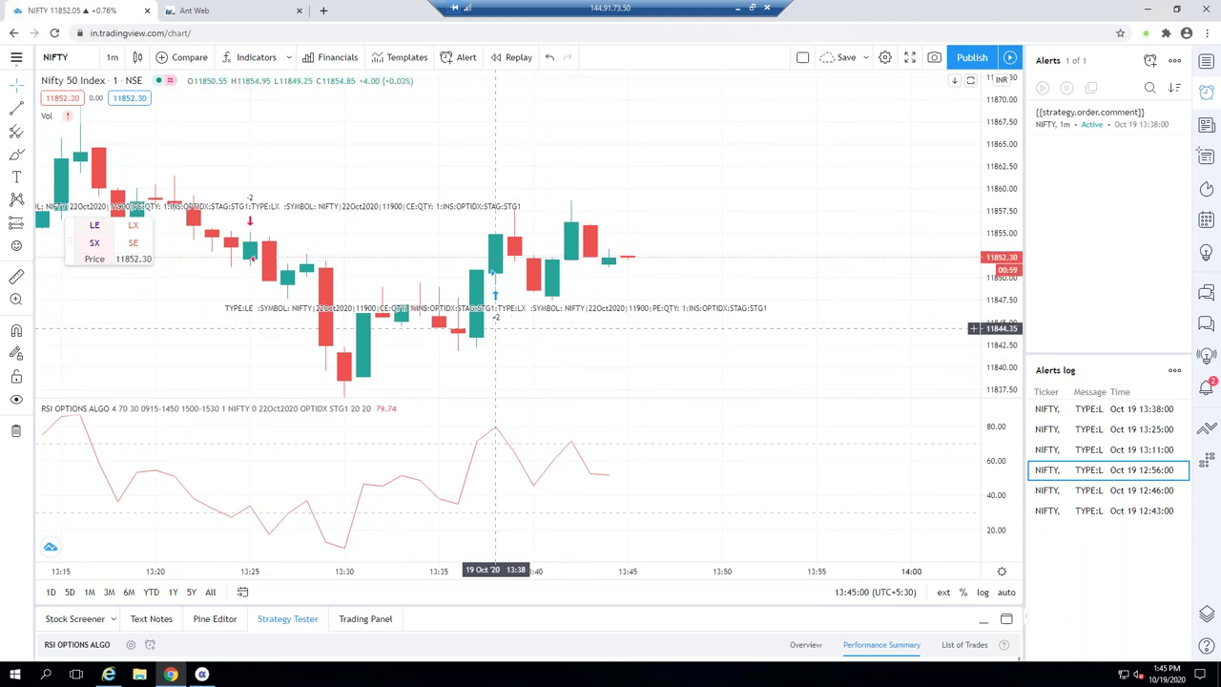
# Examine the RSI OPTIONS ALGO call and put signals around 13:25 and 13:38 on the NIFTY one-minute chart.
pyautogui.scroll(2, 875, 232)
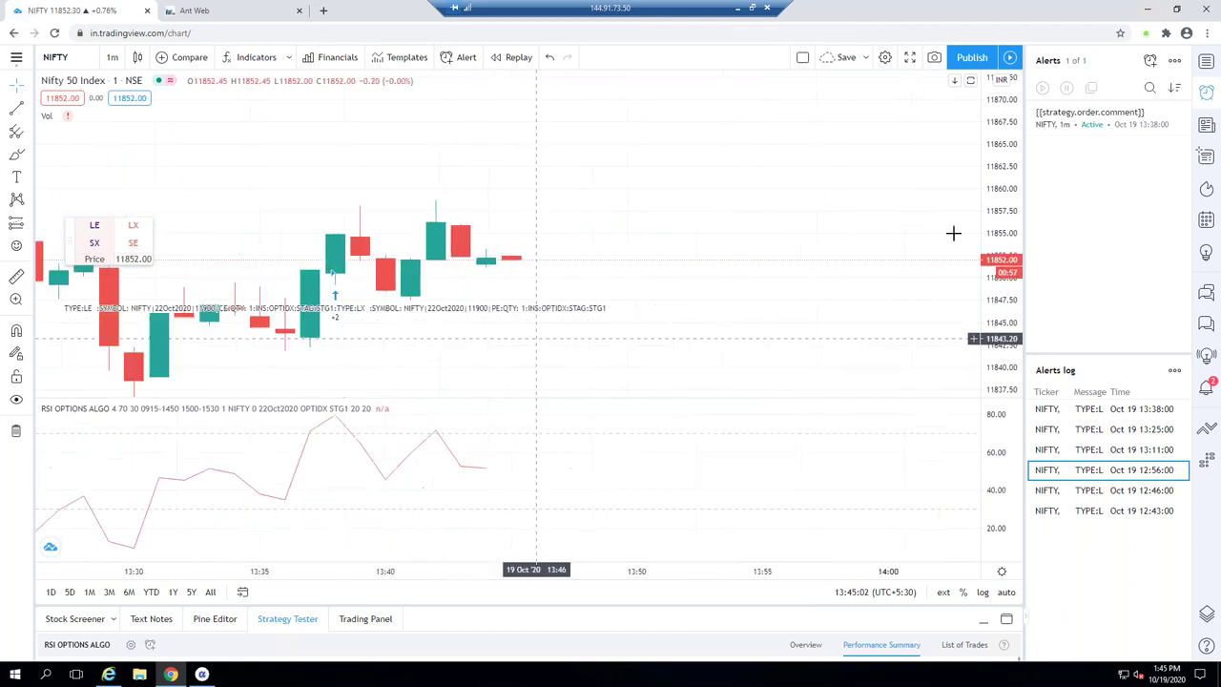
pyautogui.scroll(2, 990, 243)
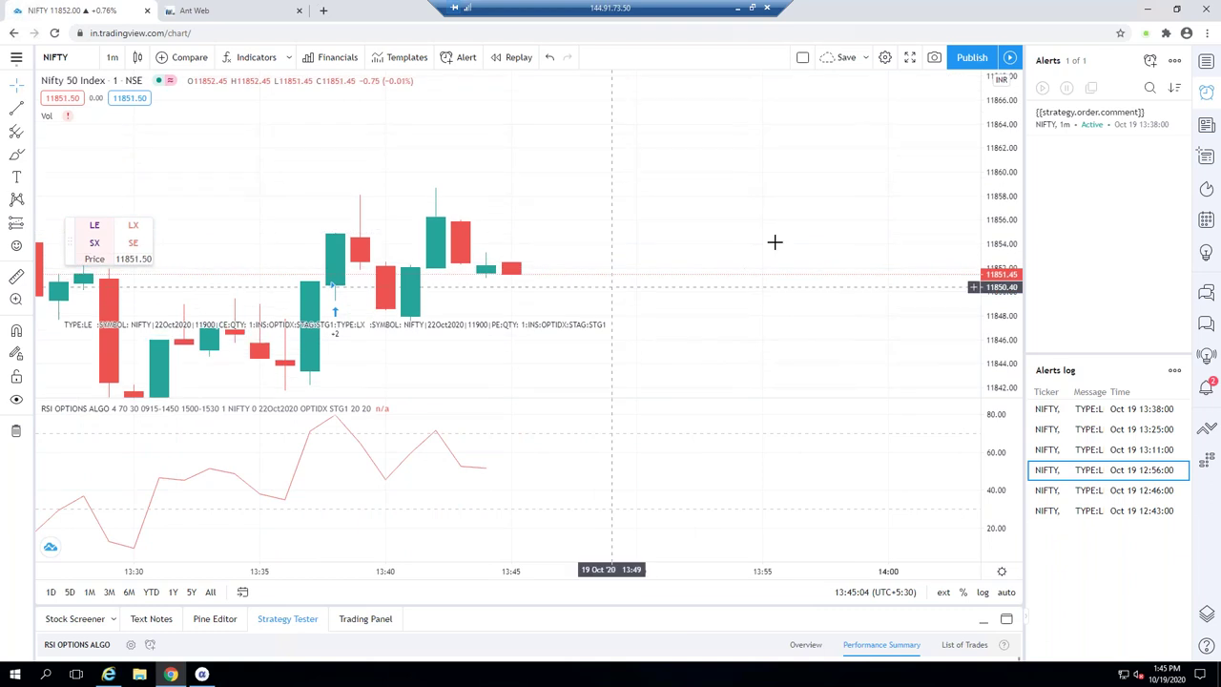
pyautogui.hscroll(-5, 896, 219)
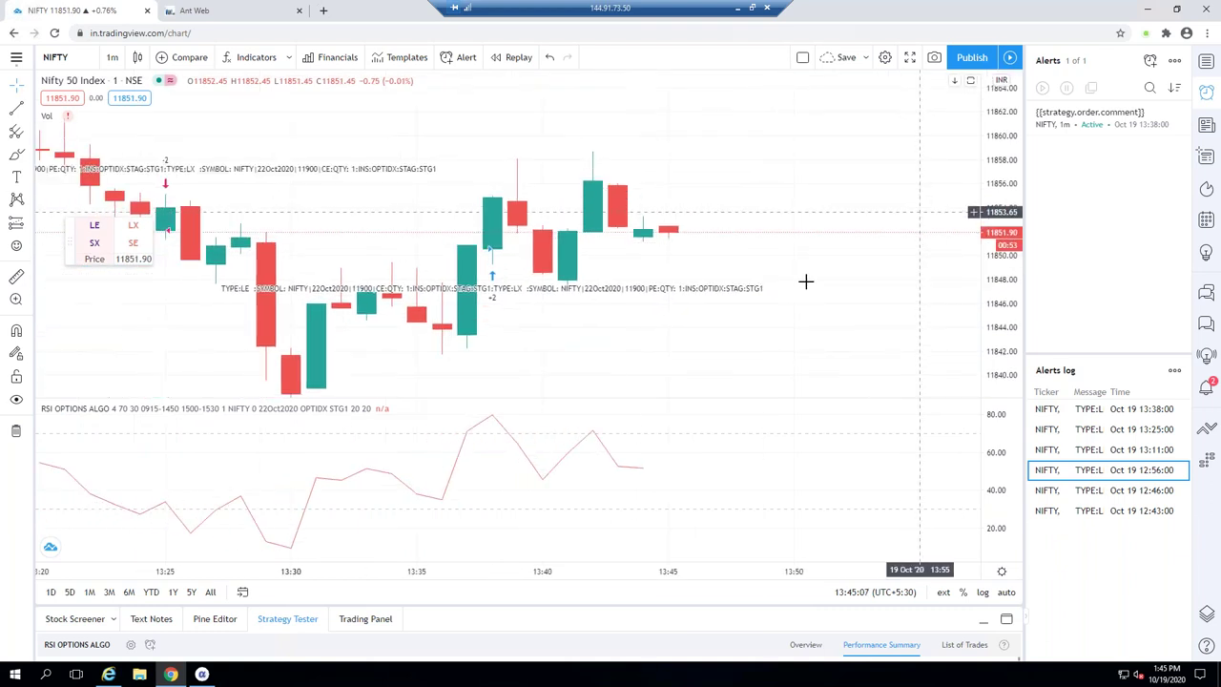
pyautogui.hscroll(-2, 829, 265)
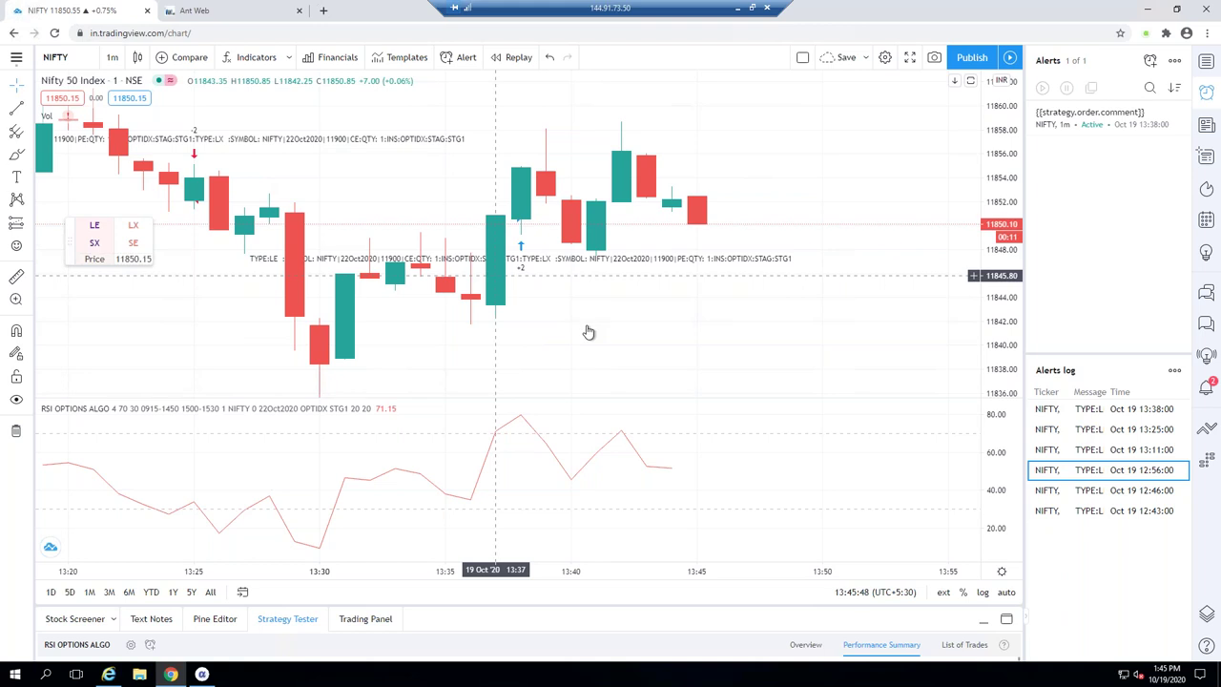
pyautogui.scroll(2, 536, 286)
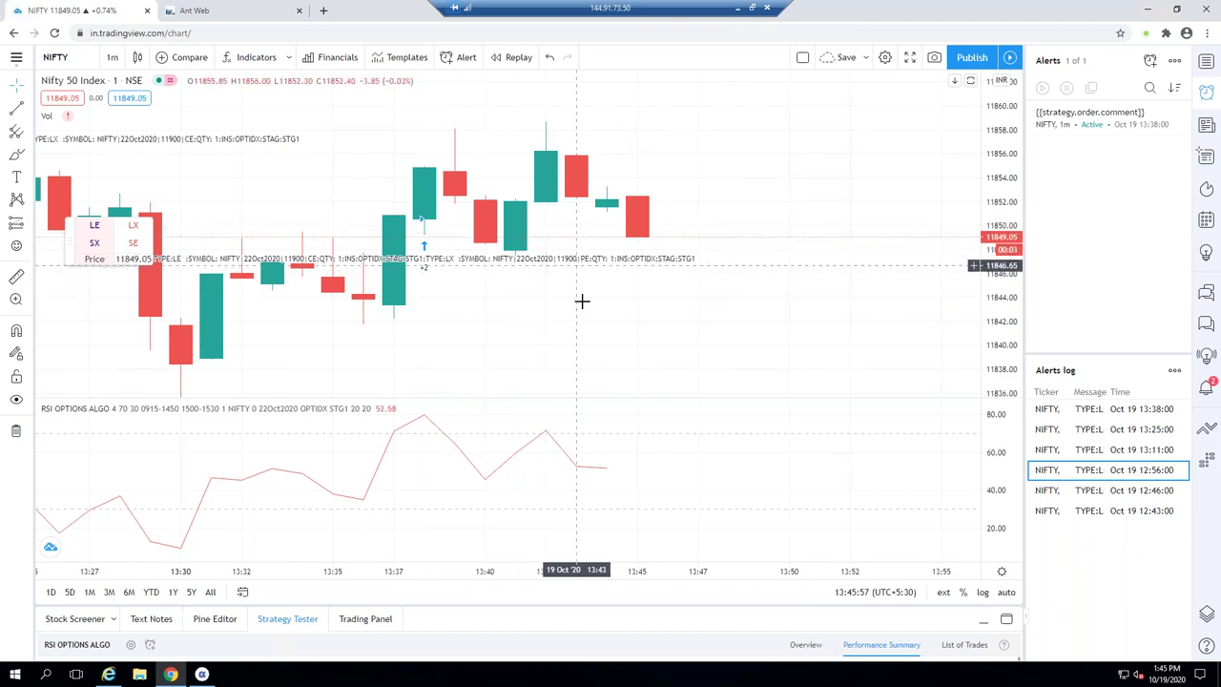
pyautogui.scroll(-4, 582, 300)
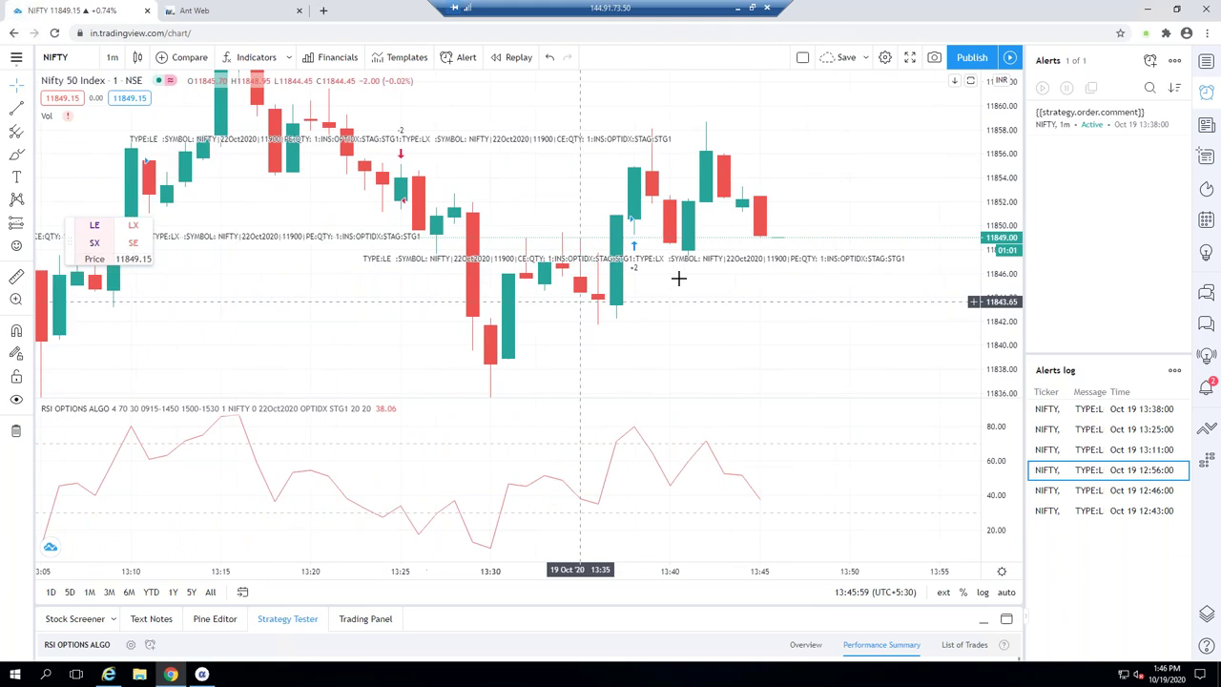
pyautogui.scroll(-1, 820, 224)
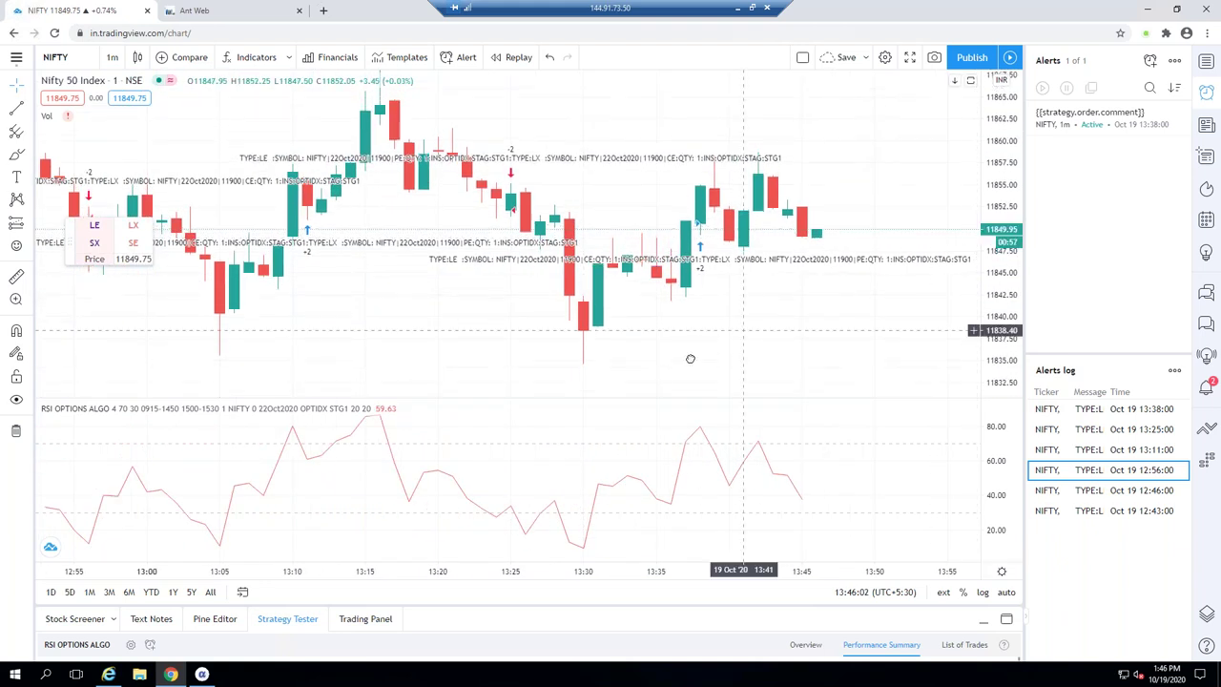
pyautogui.hscroll(1, 676, 367)
pyautogui.hscroll(1, 676, 366)
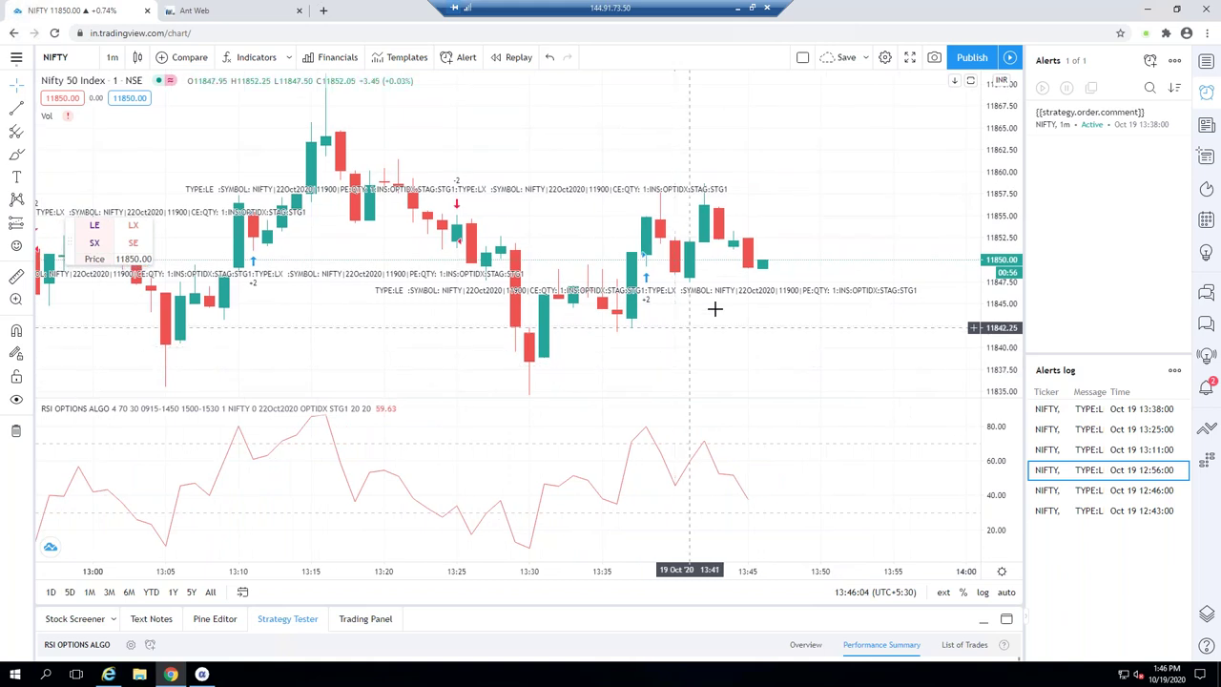
pyautogui.scroll(1, 716, 313)
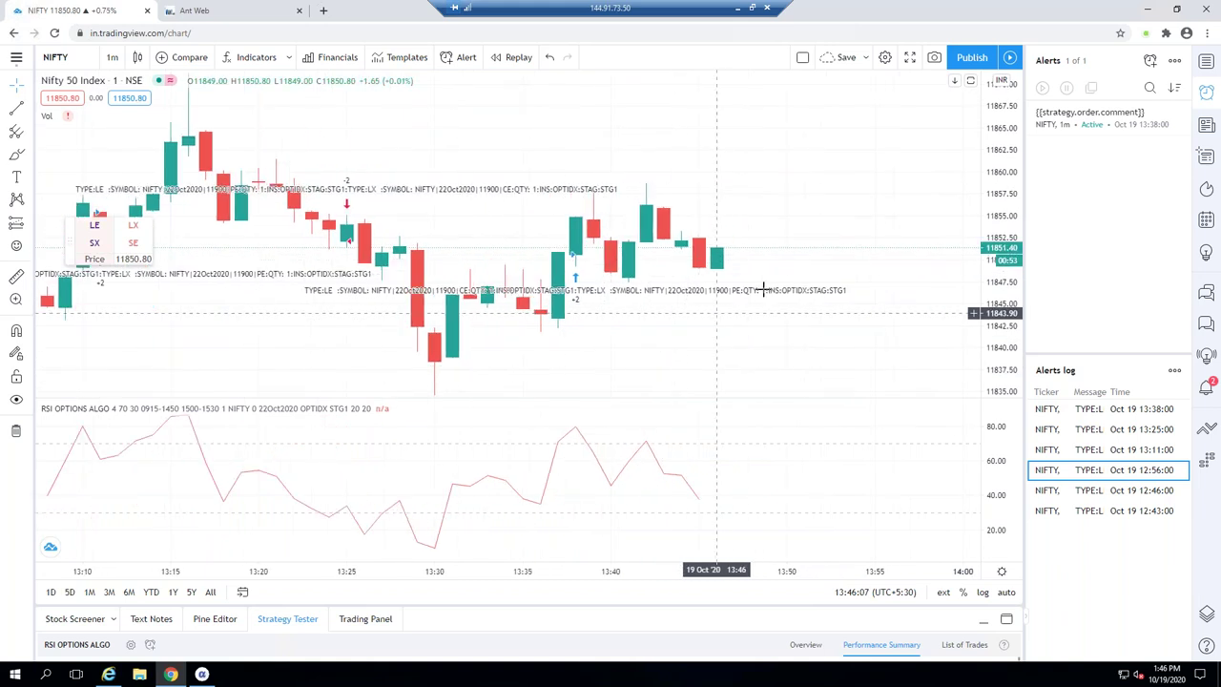
# Stretch the NIFTY price scale slightly and compare the earlier signals from 13:10 onward with the RSI line.
pyautogui.moveTo(989, 227); pyautogui.dragTo(983, 191)
pyautogui.moveTo(750, 308); pyautogui.dragTo(751, 275)
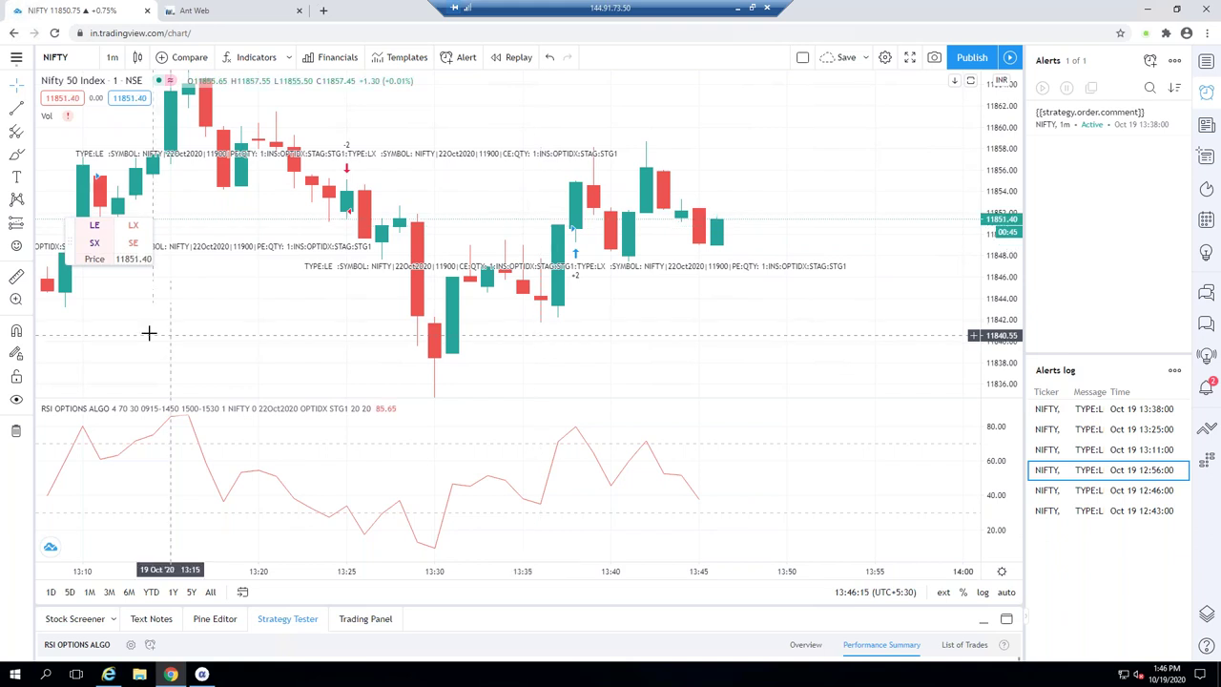
pyautogui.scroll(-2, 148, 331)
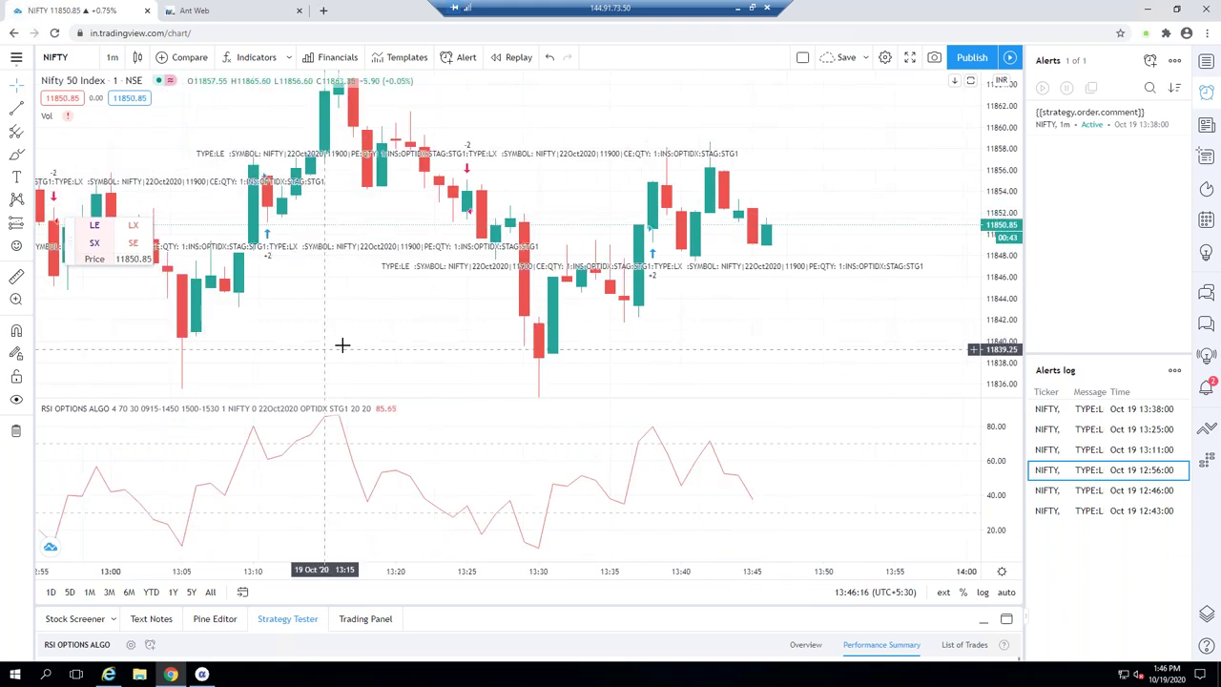
pyautogui.scroll(1, 591, 325)
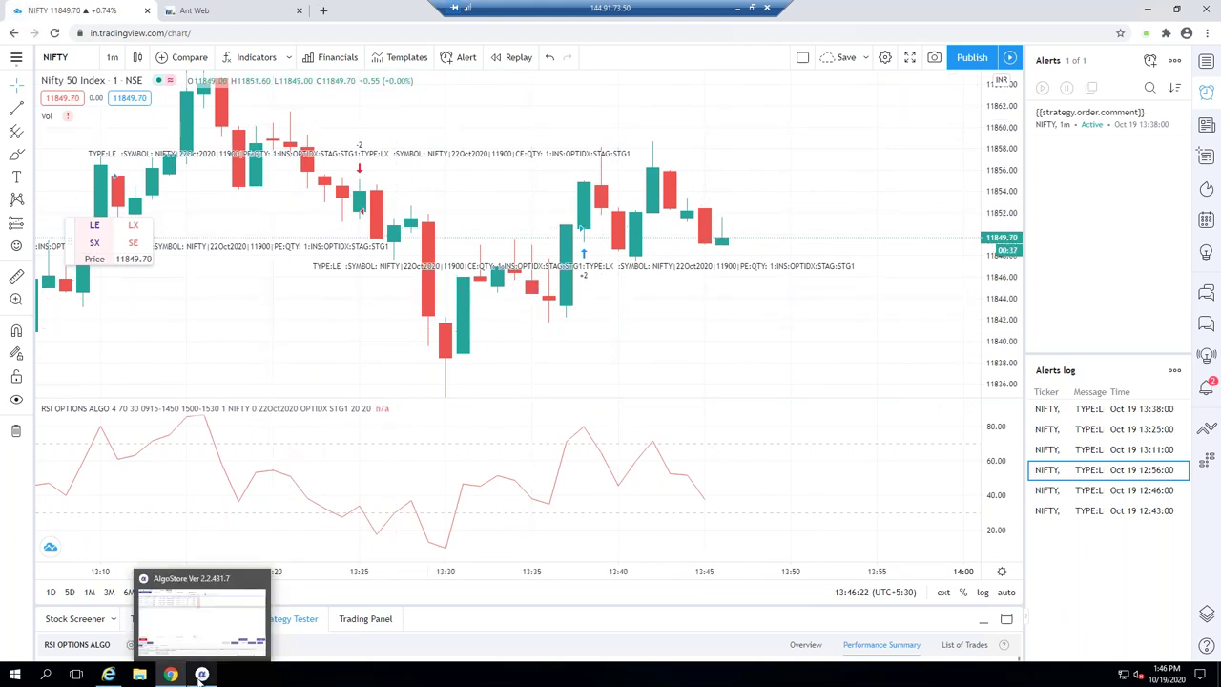
# Switch to the local NSE Options Algo Strategy article and read its Option Strategy Parameters and Setting Up Alert sections.
pyautogui.click(740, 8)
pyautogui.scroll(-1, 320, 385)
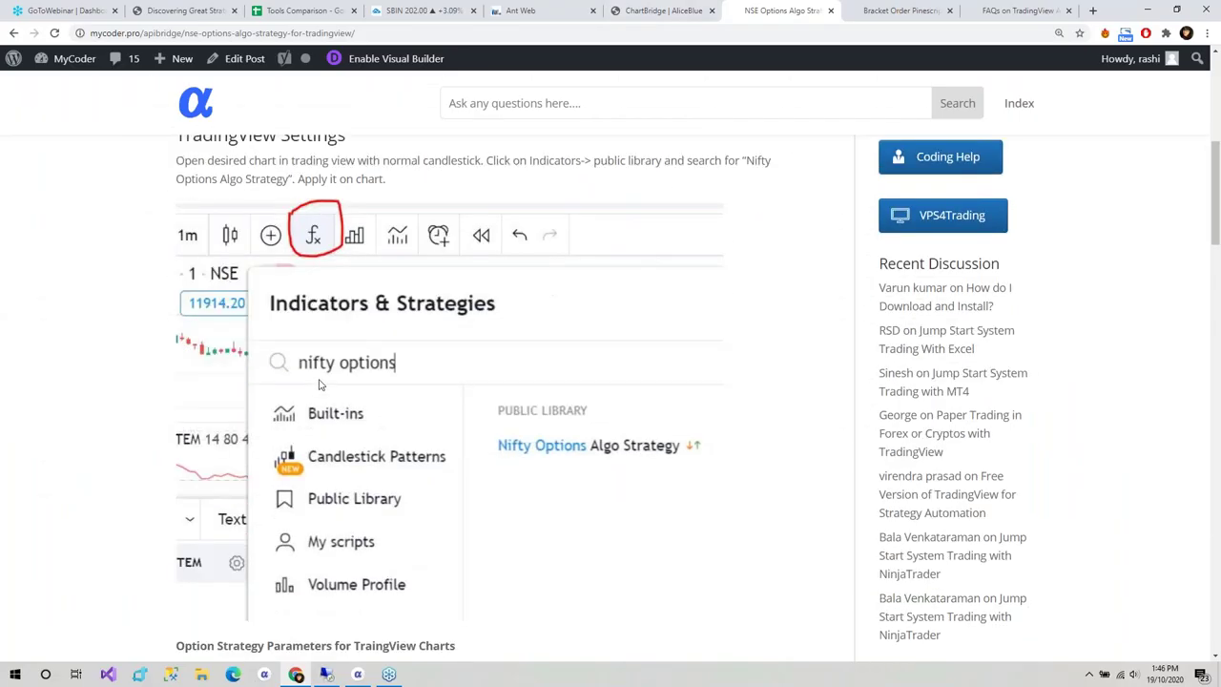
pyautogui.scroll(-5, 320, 384)
pyautogui.scroll(-1, 319, 385)
pyautogui.scroll(1, 320, 384)
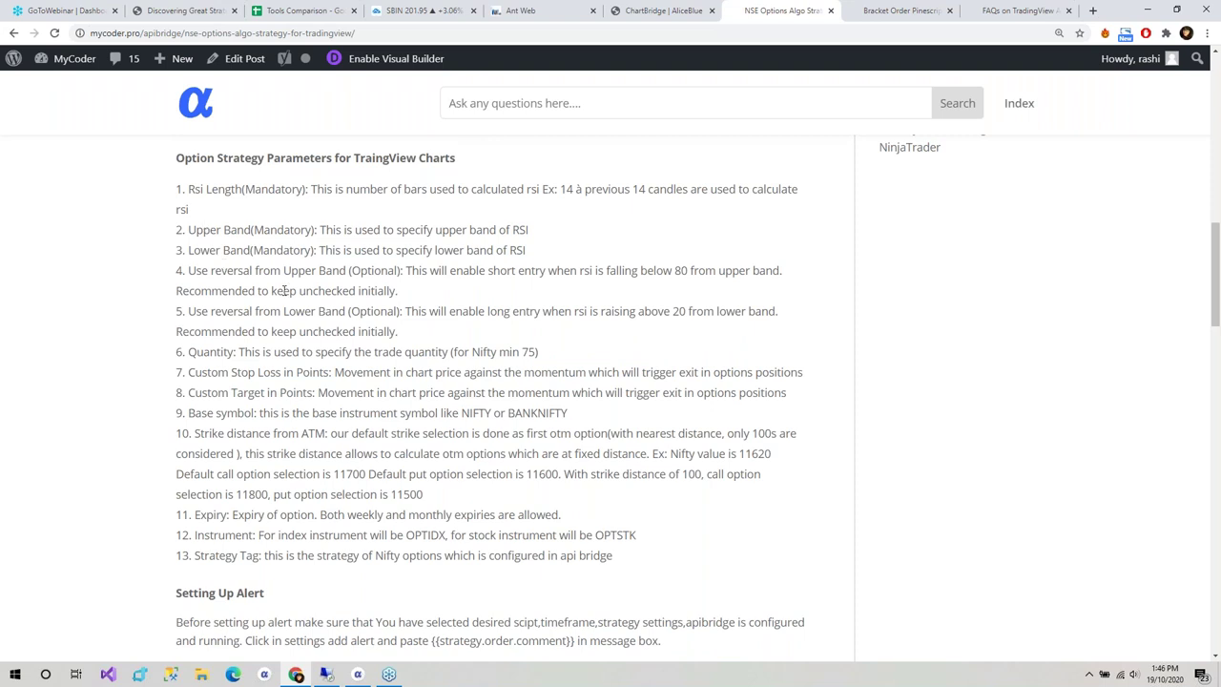
pyautogui.scroll(-2, 284, 290)
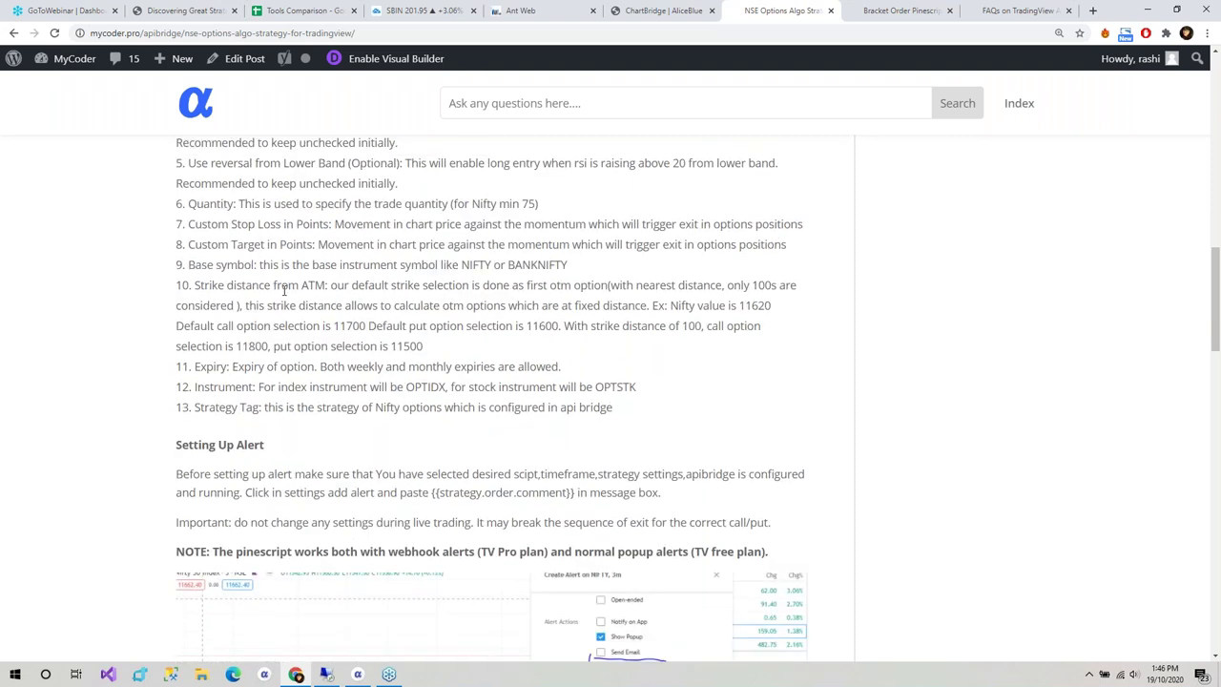
pyautogui.scroll(-4, 285, 290)
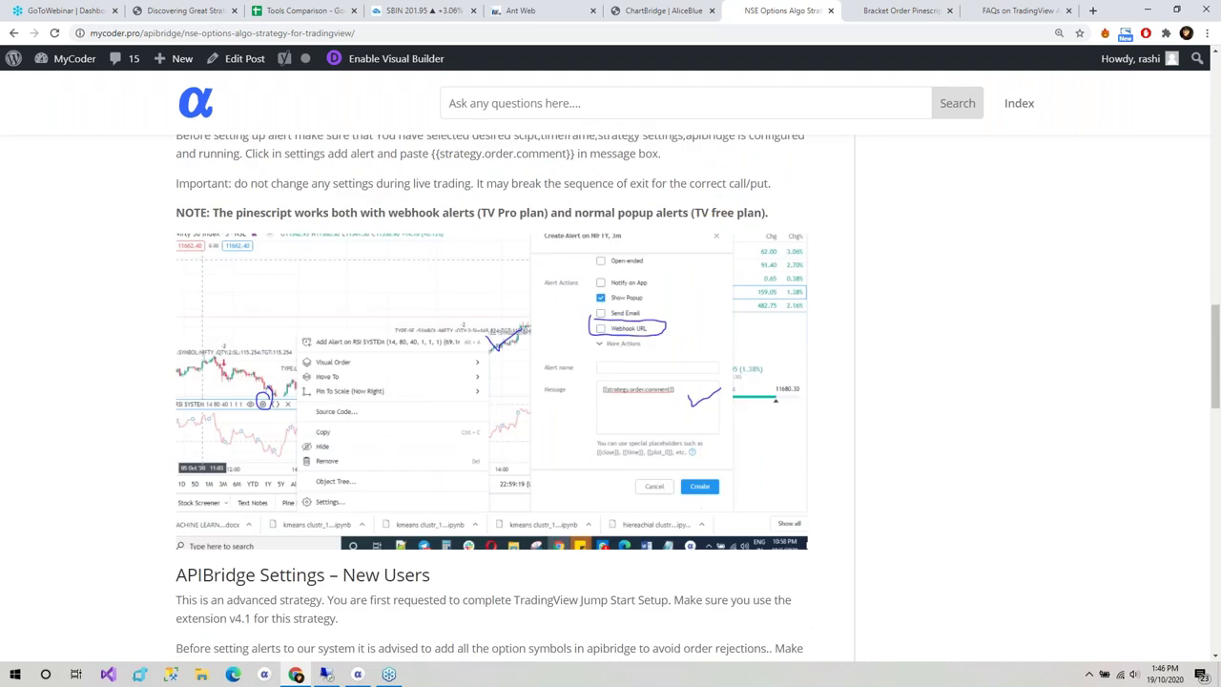
pyautogui.scroll(1, 515, 395)
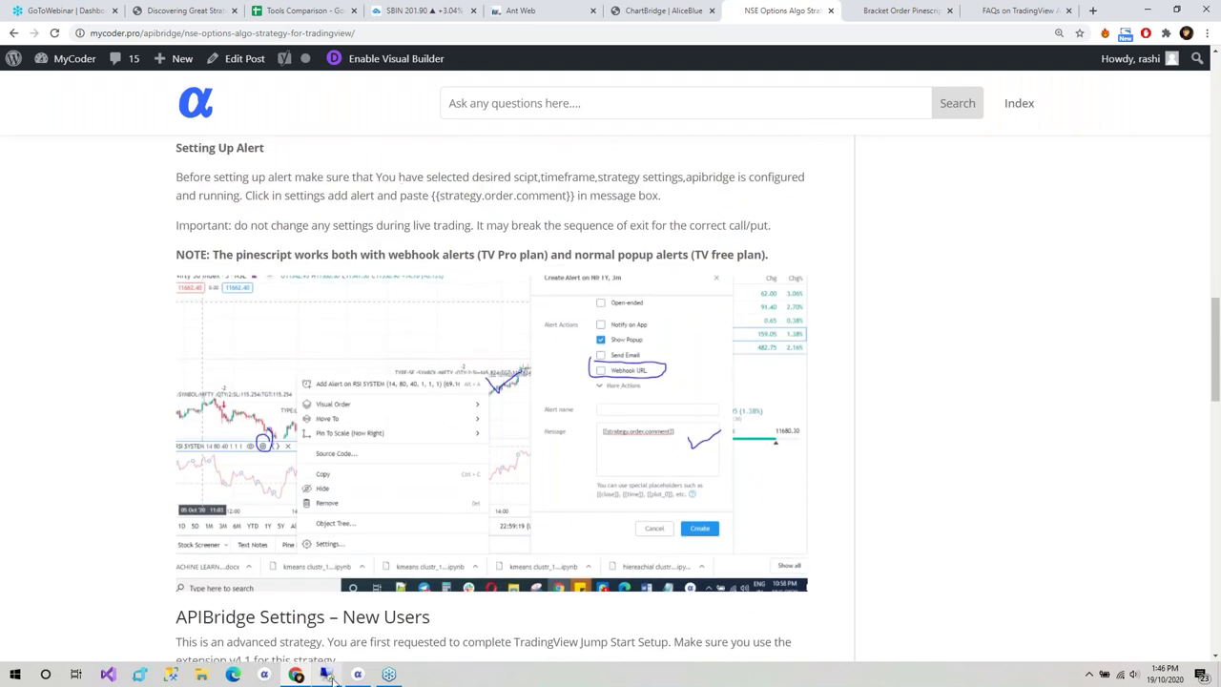
# Return to the remote NIFTY chart, open the RSI OPTIONS ALGO input settings, and dismiss the NIFTY alert popup.
pyautogui.click(326, 675)
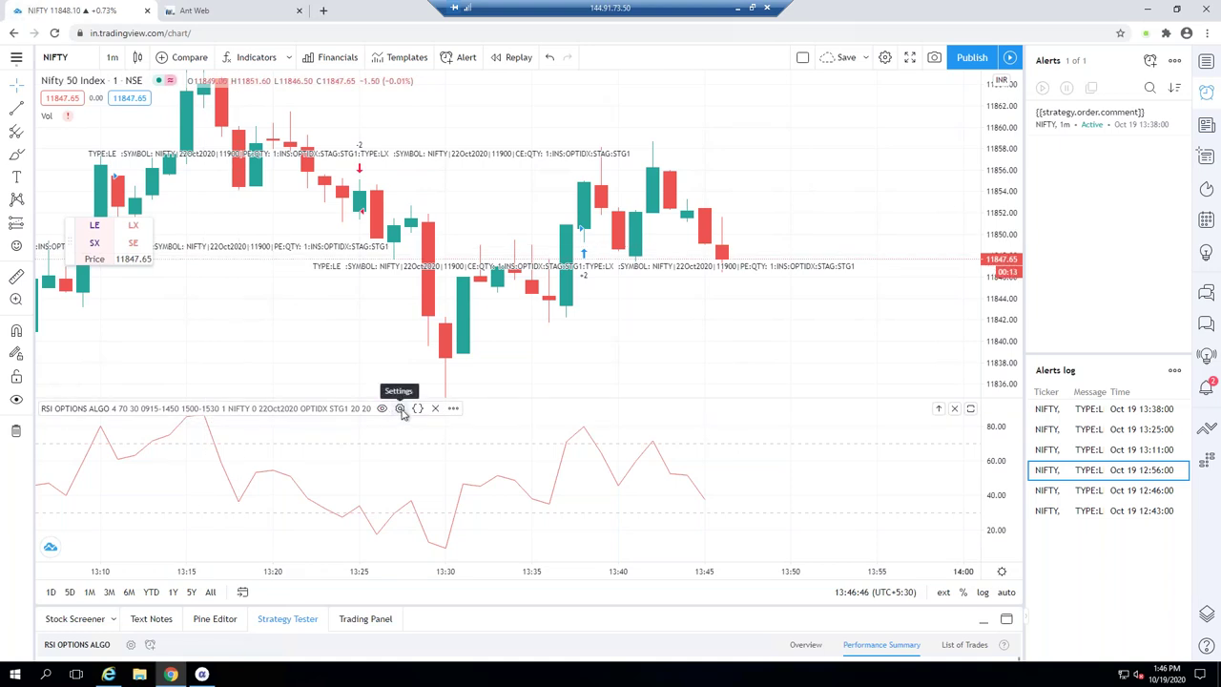
pyautogui.click(400, 408)
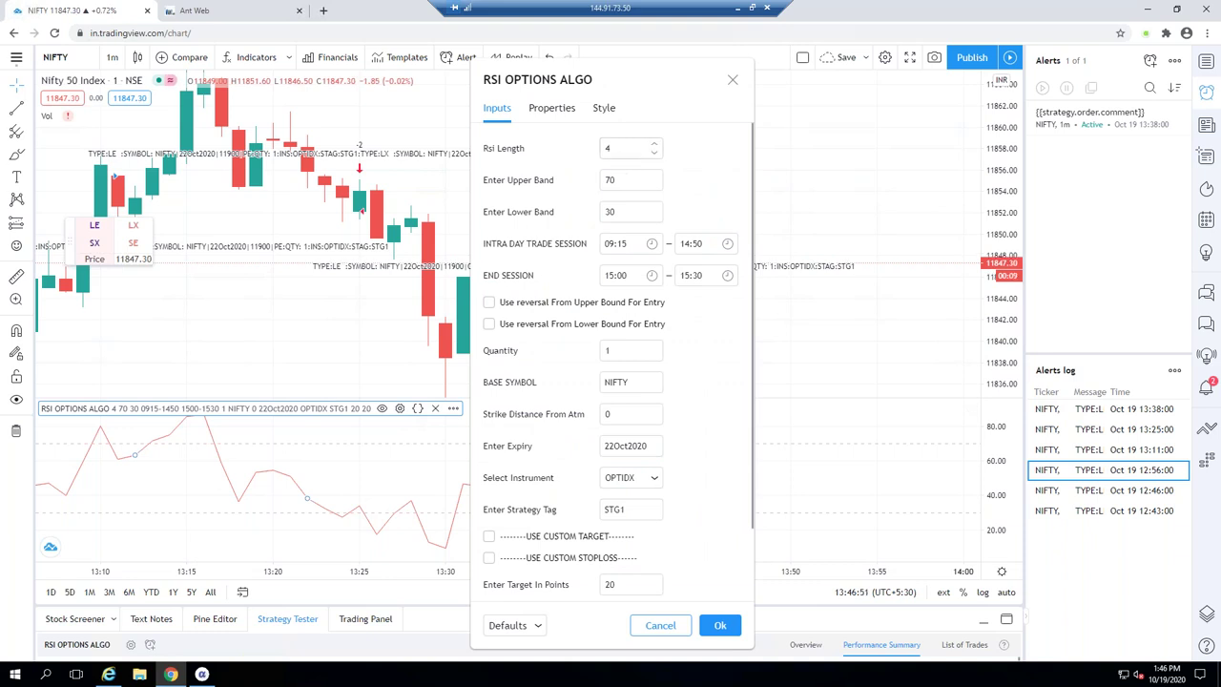
pyautogui.doubleClick(609, 148)
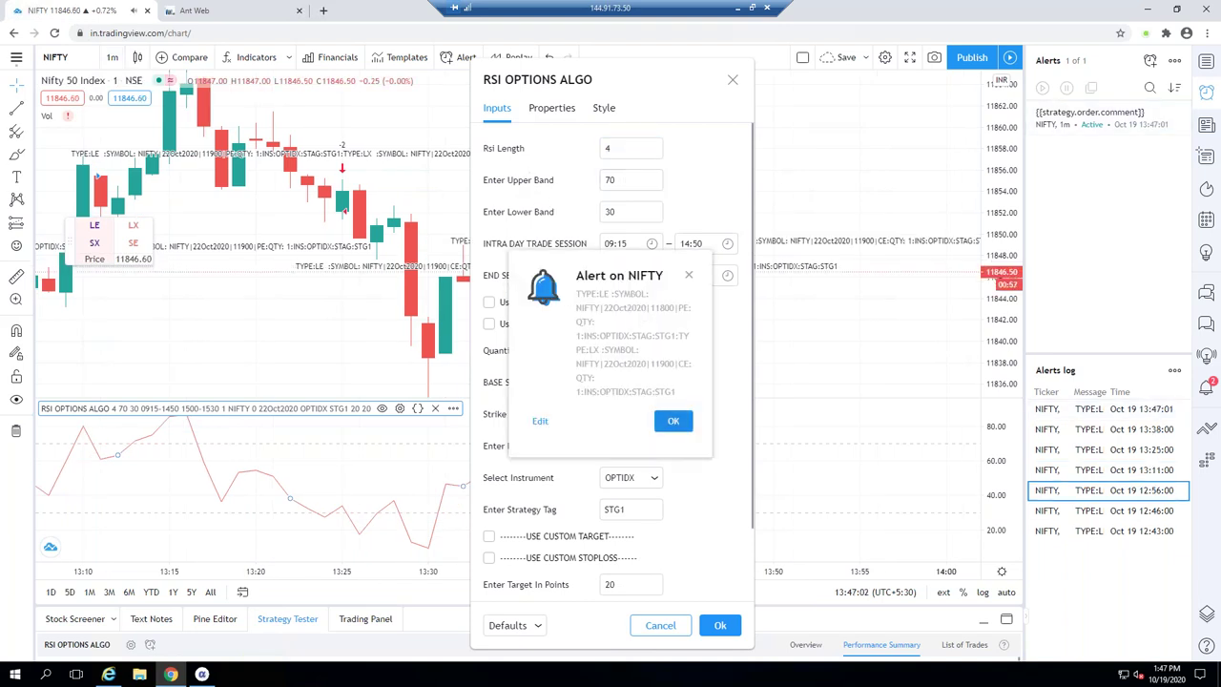
pyautogui.click(673, 421)
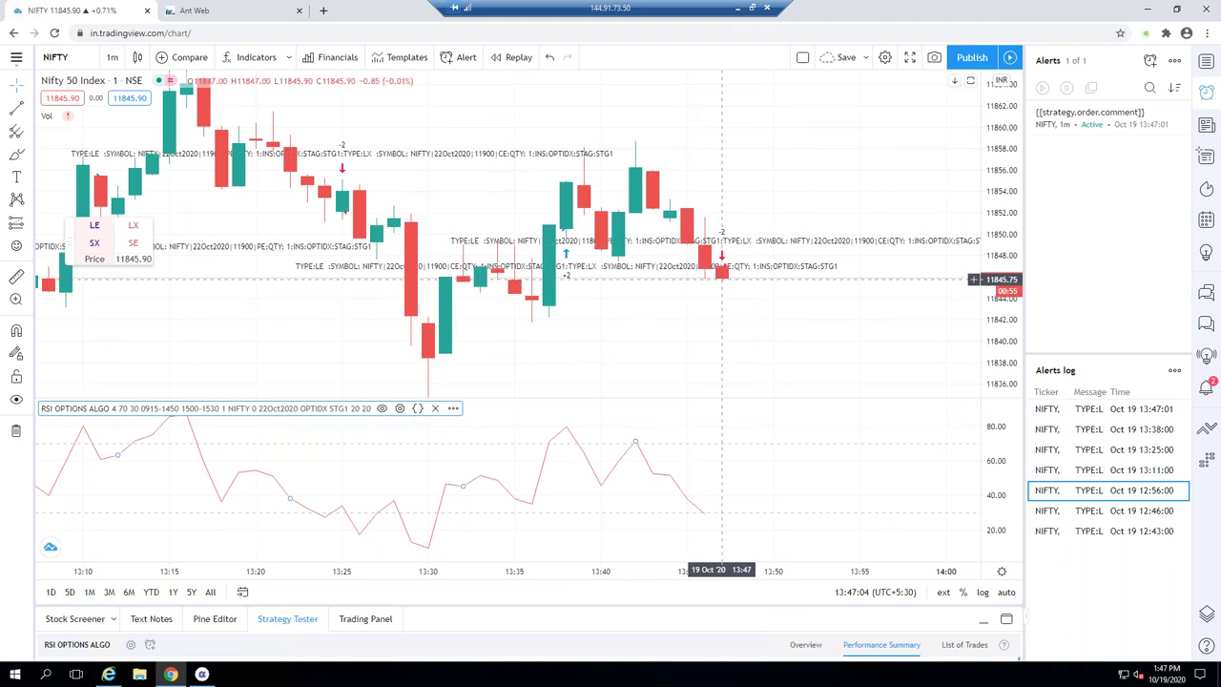
# Examine the put entry and call exit signal at 13:47 on the NIFTY chart.
pyautogui.scroll(3, 764, 320)
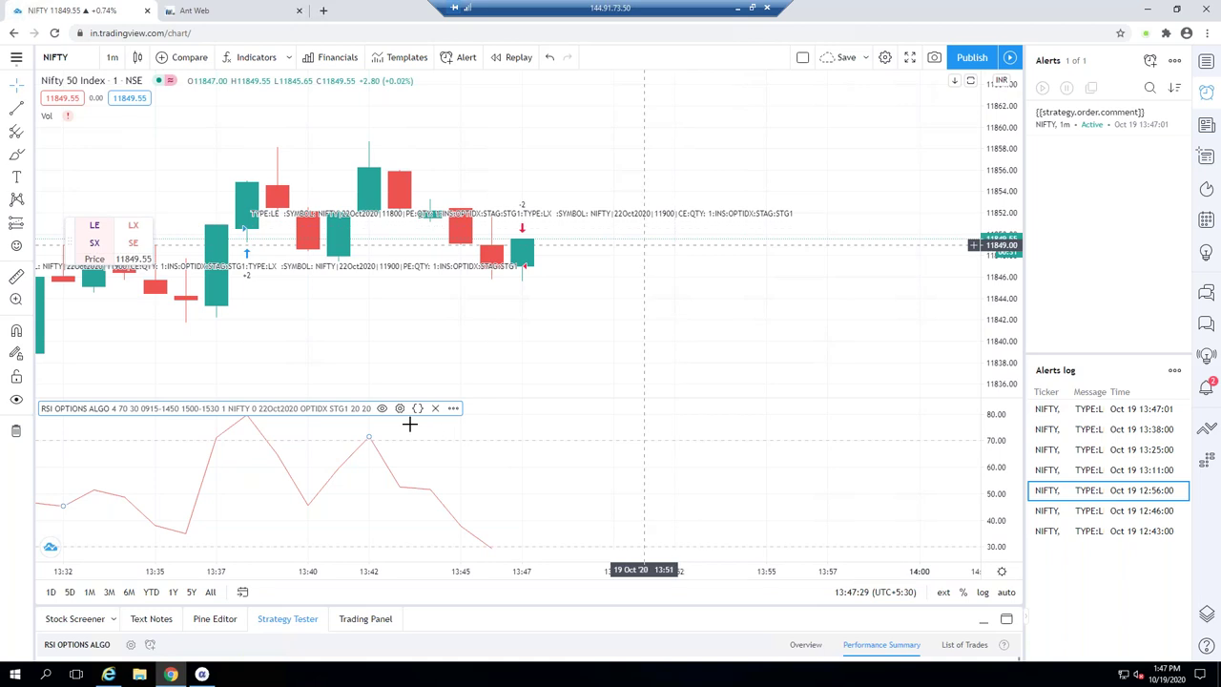
pyautogui.scroll(-1, 403, 414)
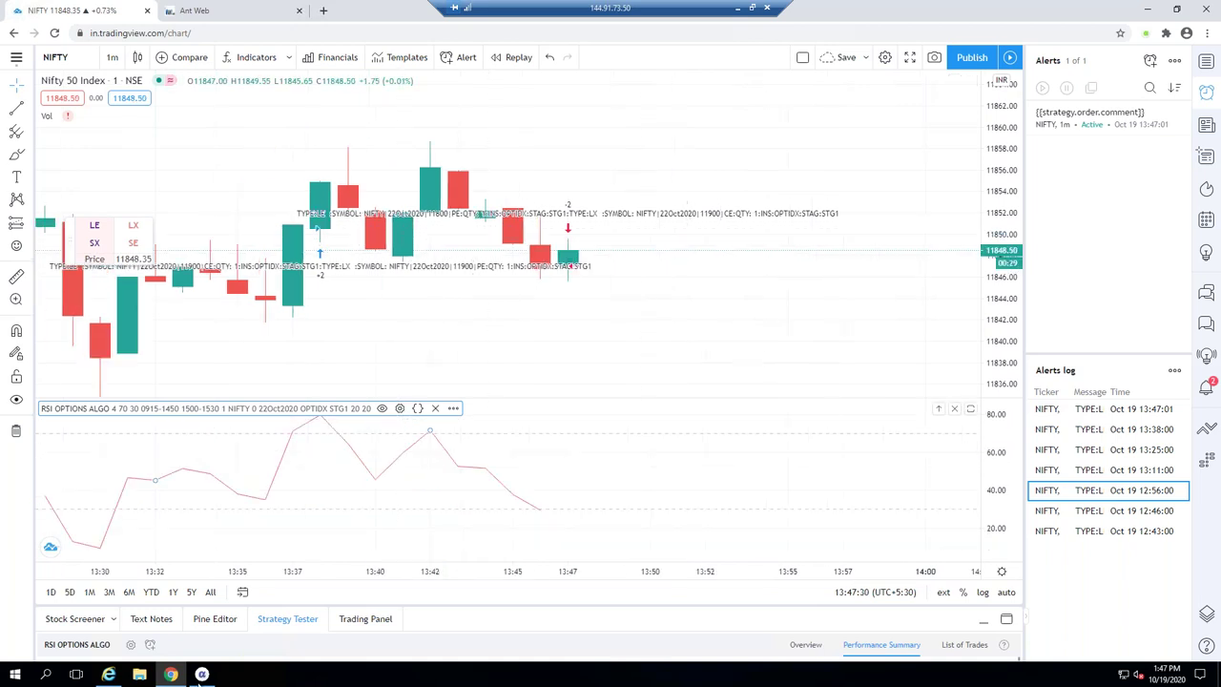
pyautogui.moveTo(201, 675)
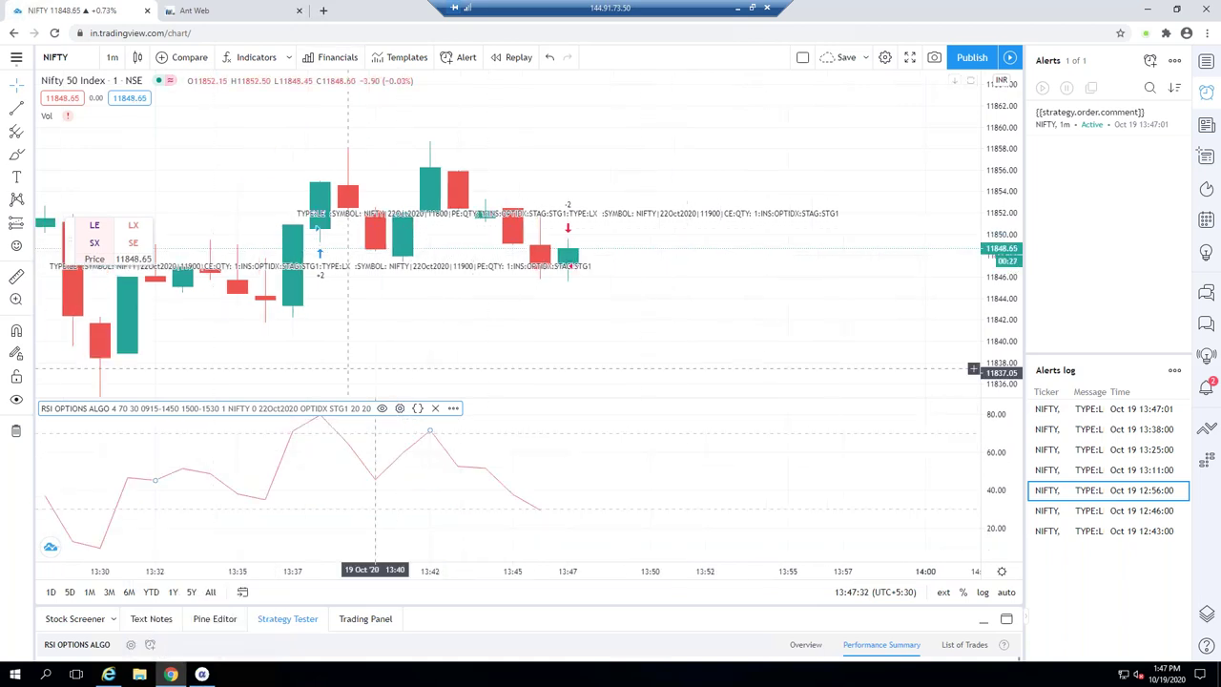
# Review all RSI OPTIONS ALGO inputs, from RSI length through custom target, stop loss and exit options, and accept them.
pyautogui.click(400, 408)
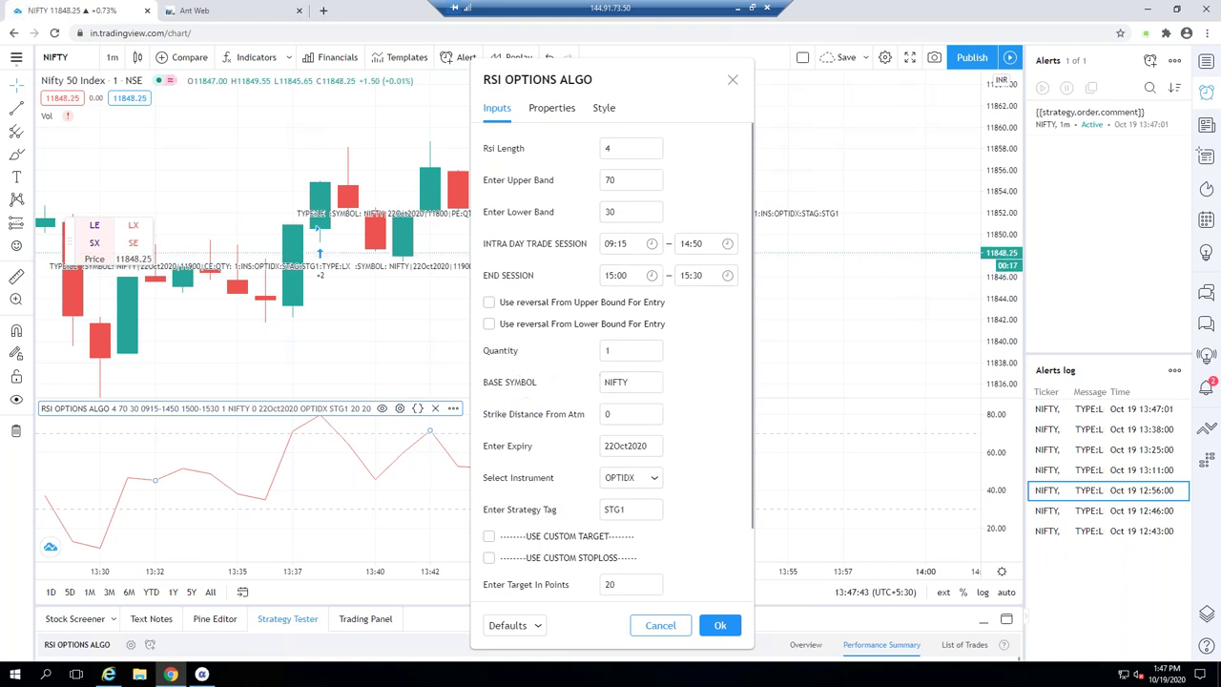
pyautogui.scroll(-2, 564, 467)
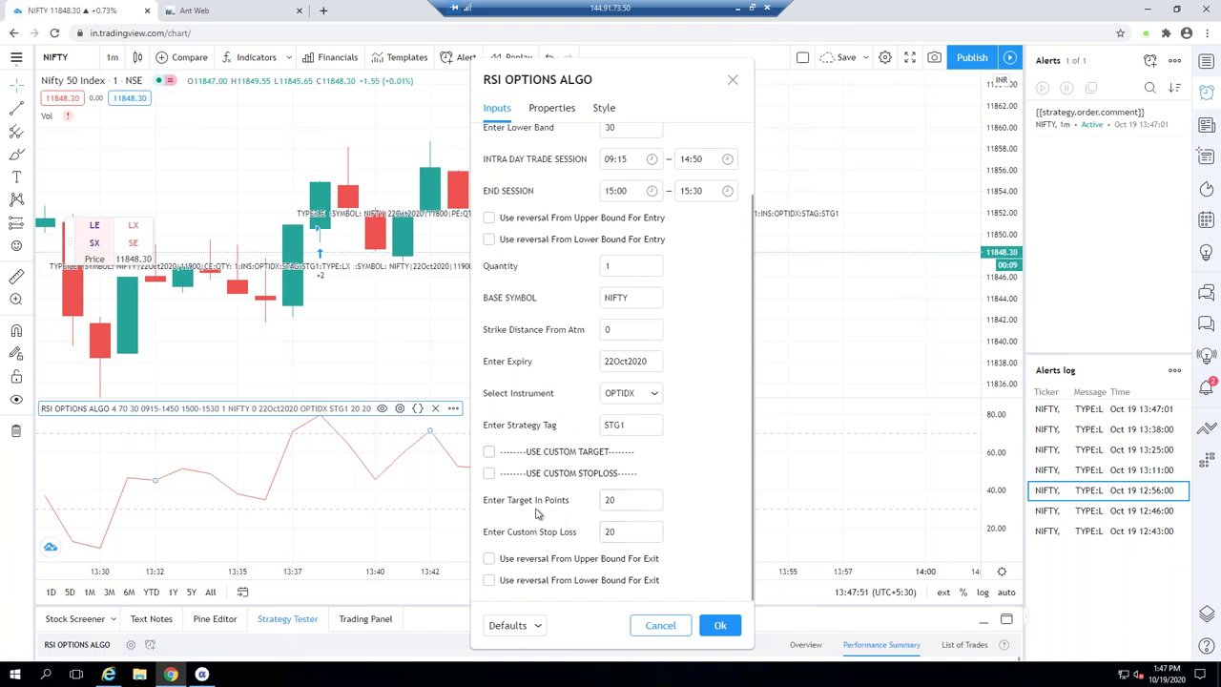
pyautogui.scroll(2, 542, 498)
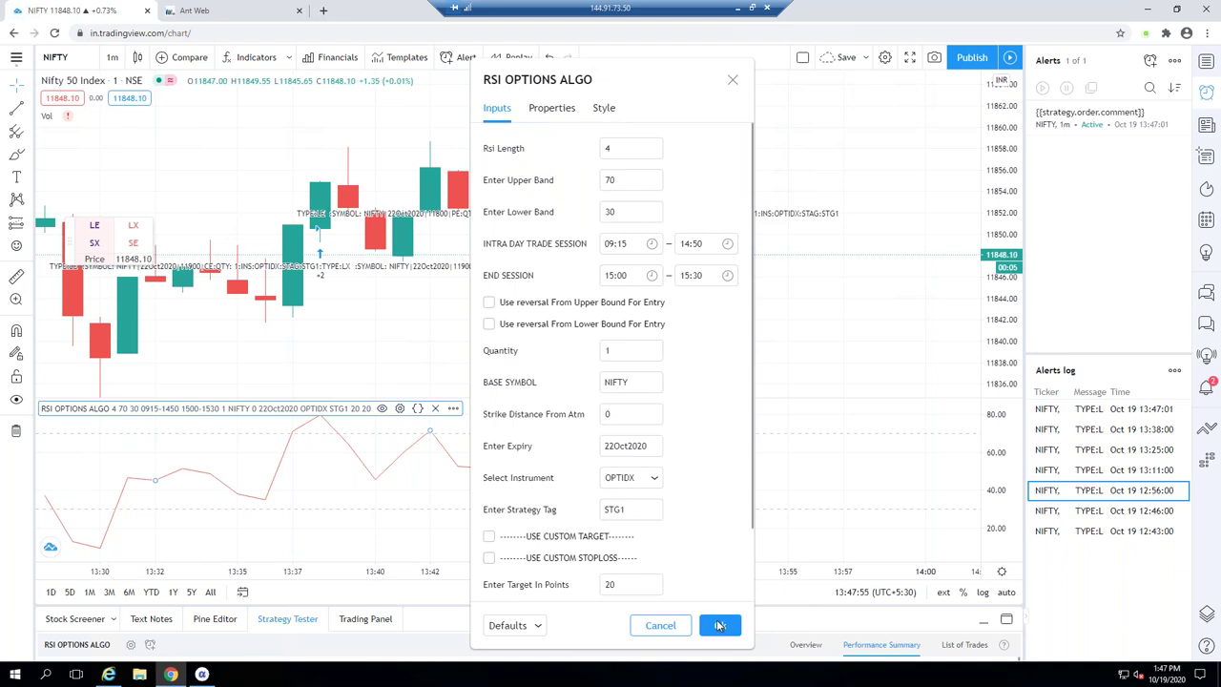
pyautogui.click(720, 625)
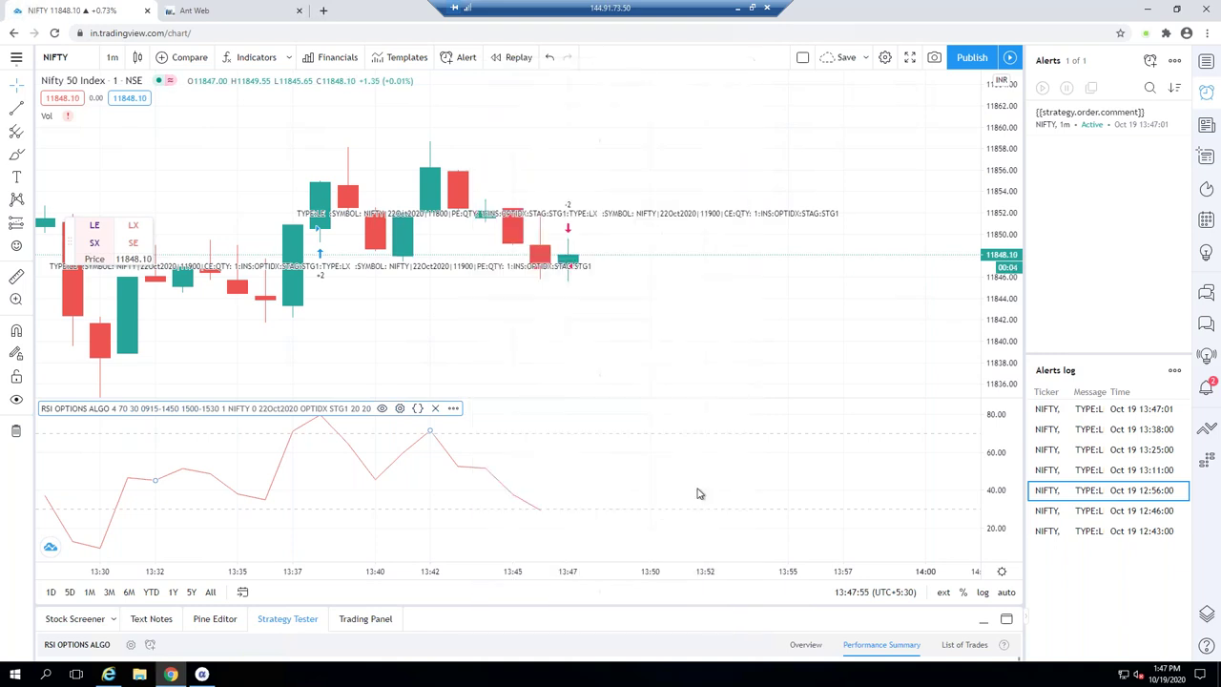
# Go back to the local strategy article and reread the strategy parameters and the Setting Up Alert instructions.
pyautogui.click(737, 10)
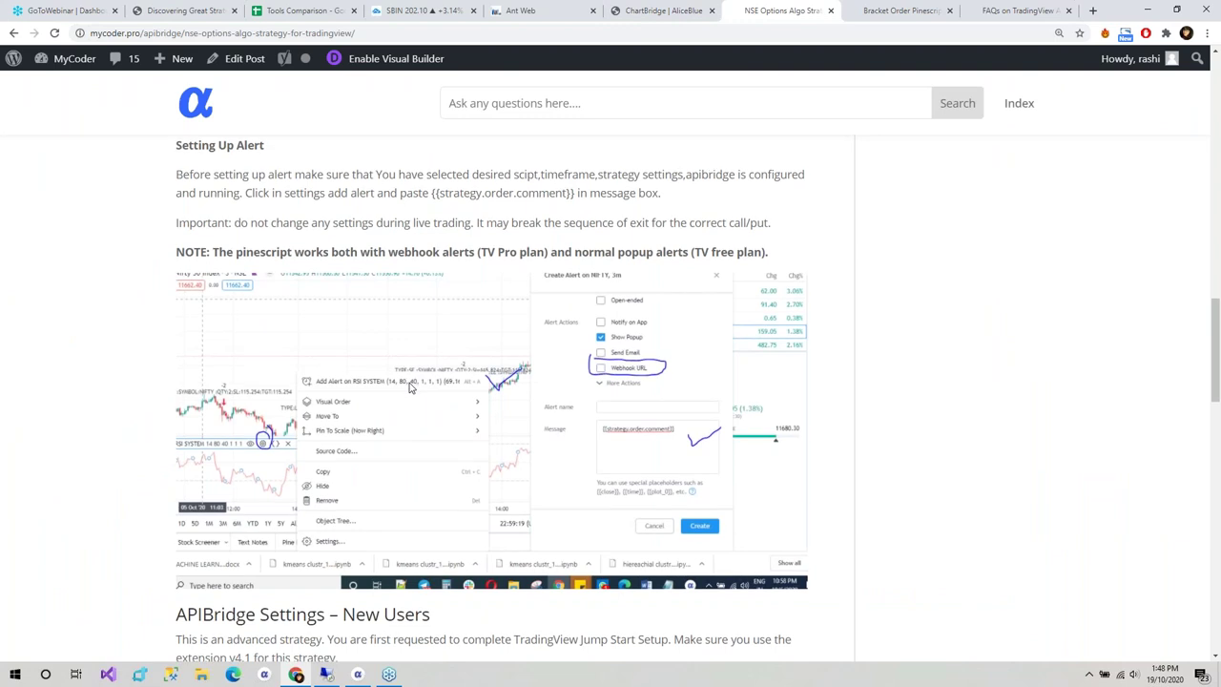
pyautogui.scroll(-2, 405, 367)
pyautogui.scroll(3, 401, 354)
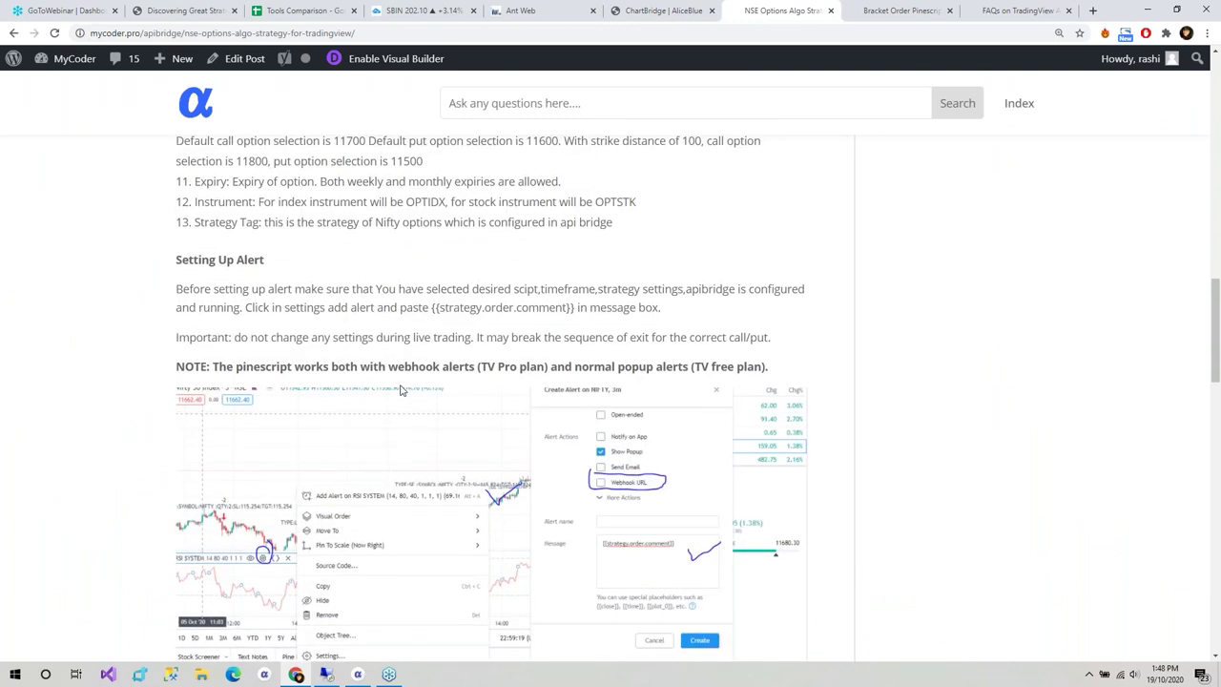
pyautogui.scroll(2, 291, 382)
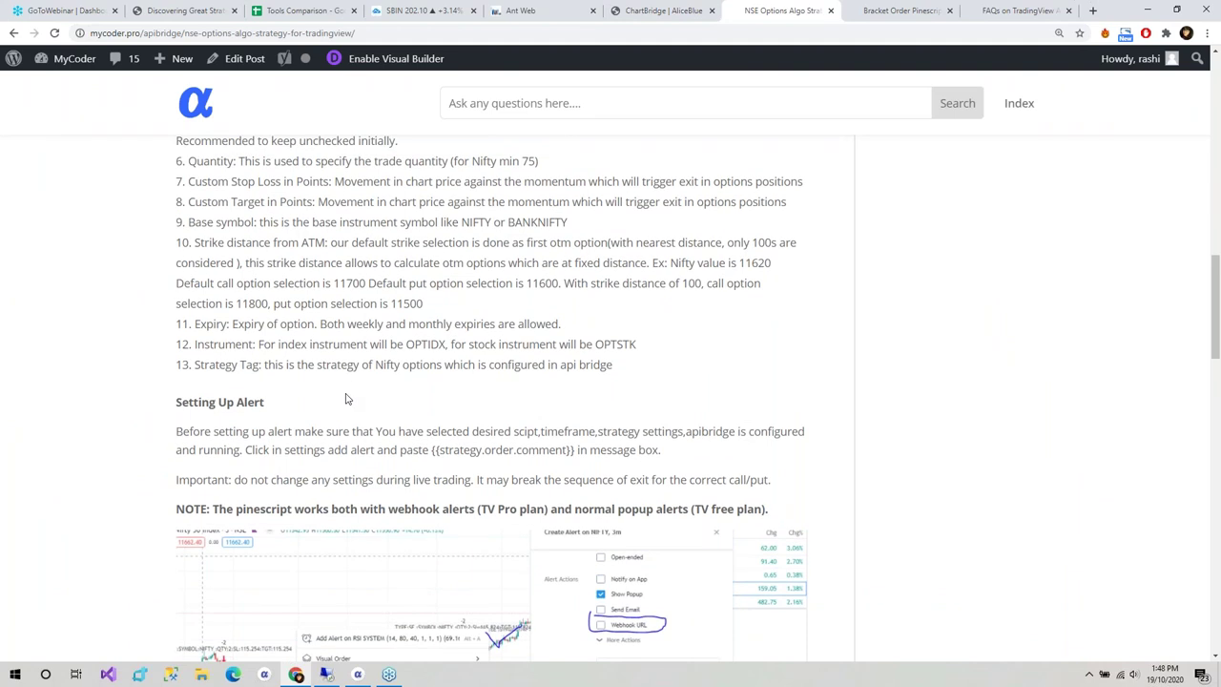
pyautogui.scroll(-4, 347, 399)
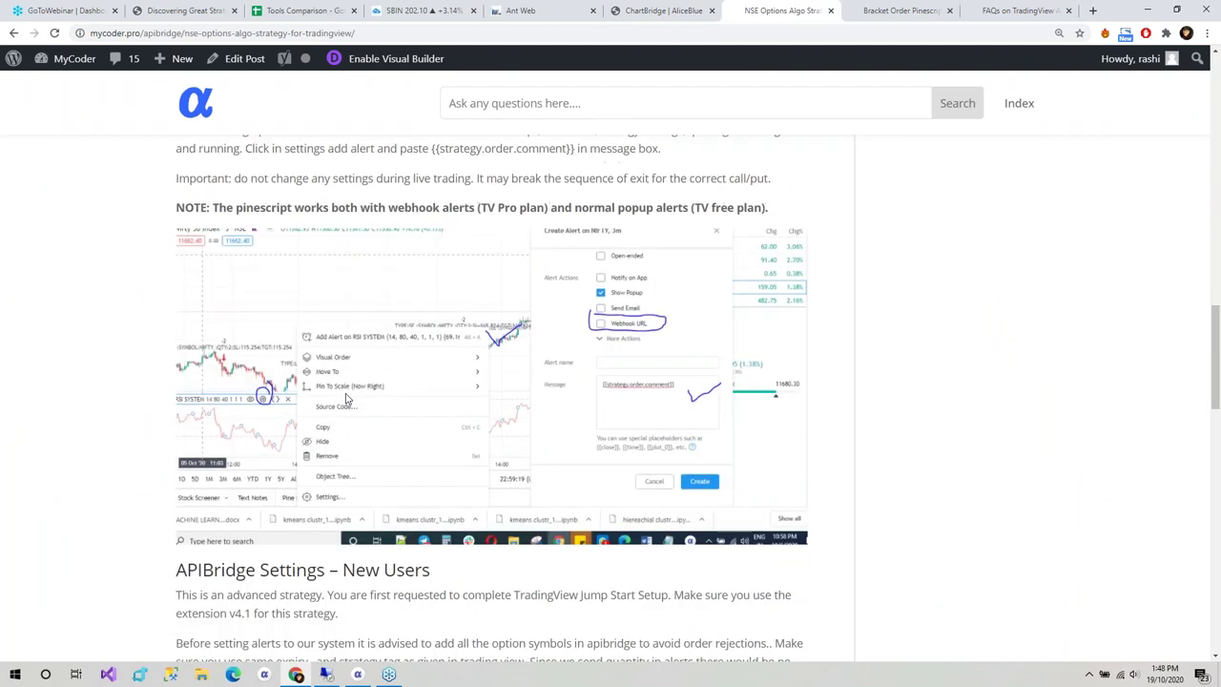
# Read the article's APIBridge Settings for New Users and Advanced Users, down to the Sample Trades section.
pyautogui.scroll(-4, 346, 399)
pyautogui.moveTo(180, 249); pyautogui.dragTo(172, 277)
pyautogui.click(443, 286)
pyautogui.click(174, 324)
pyautogui.scroll(-1, 276, 372)
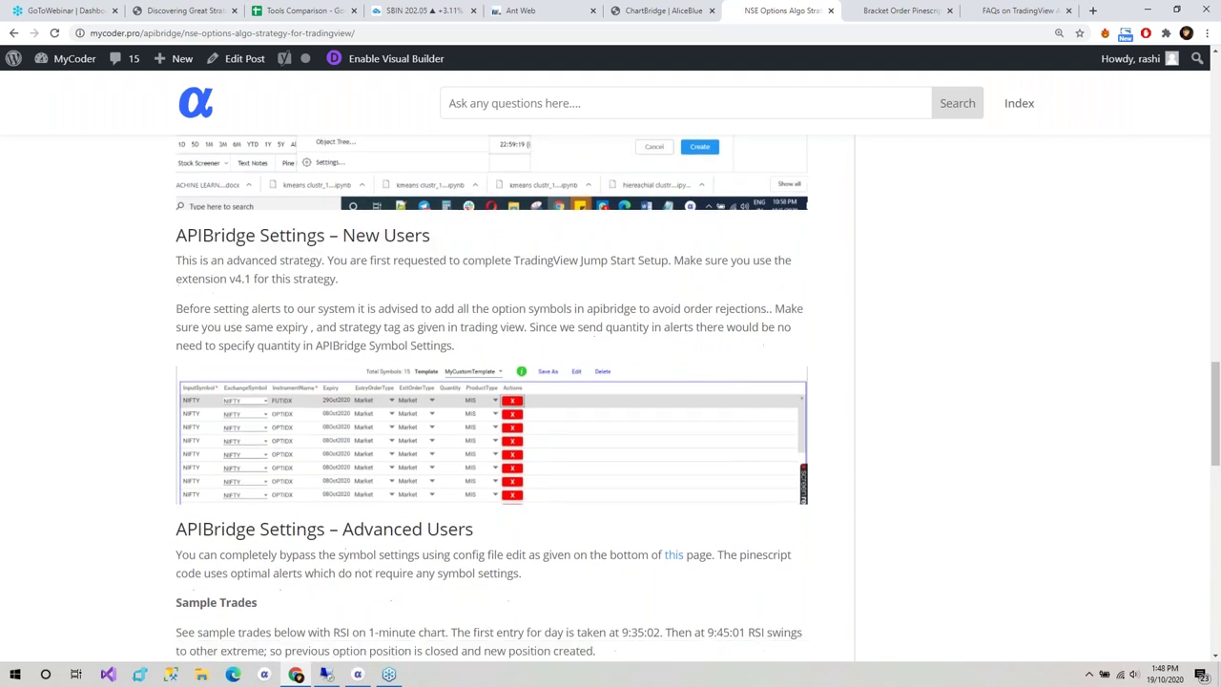
pyautogui.scroll(-1, 611, 397)
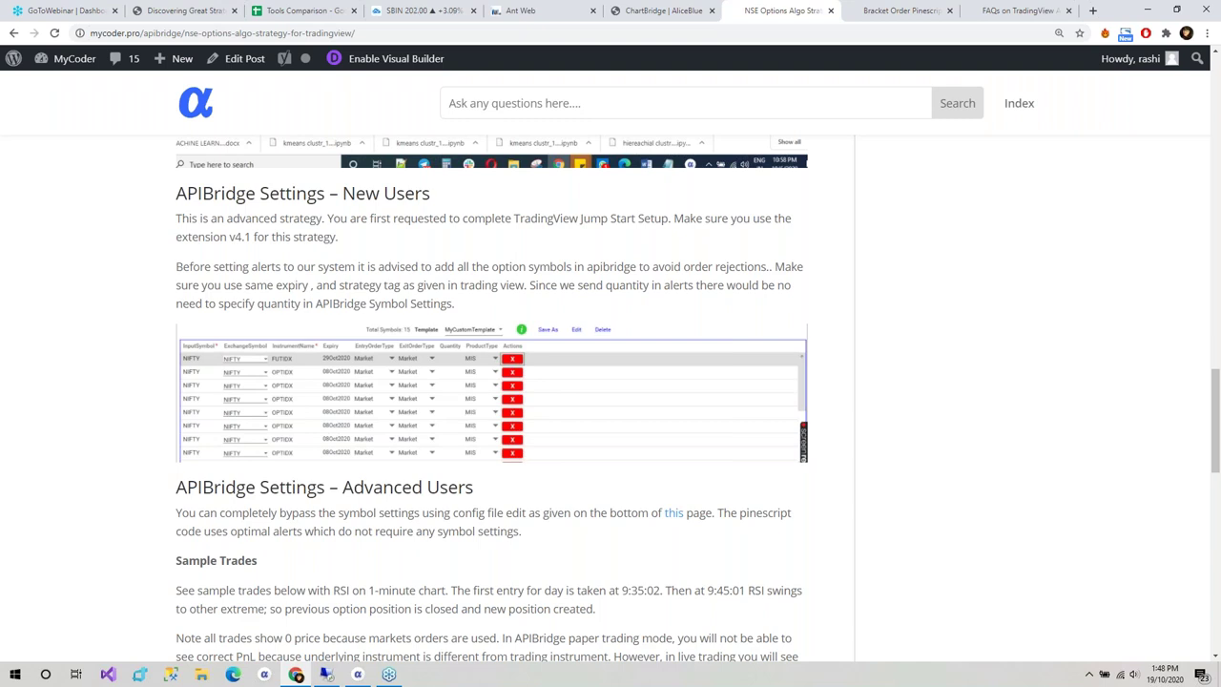
pyautogui.scroll(-1, 359, 457)
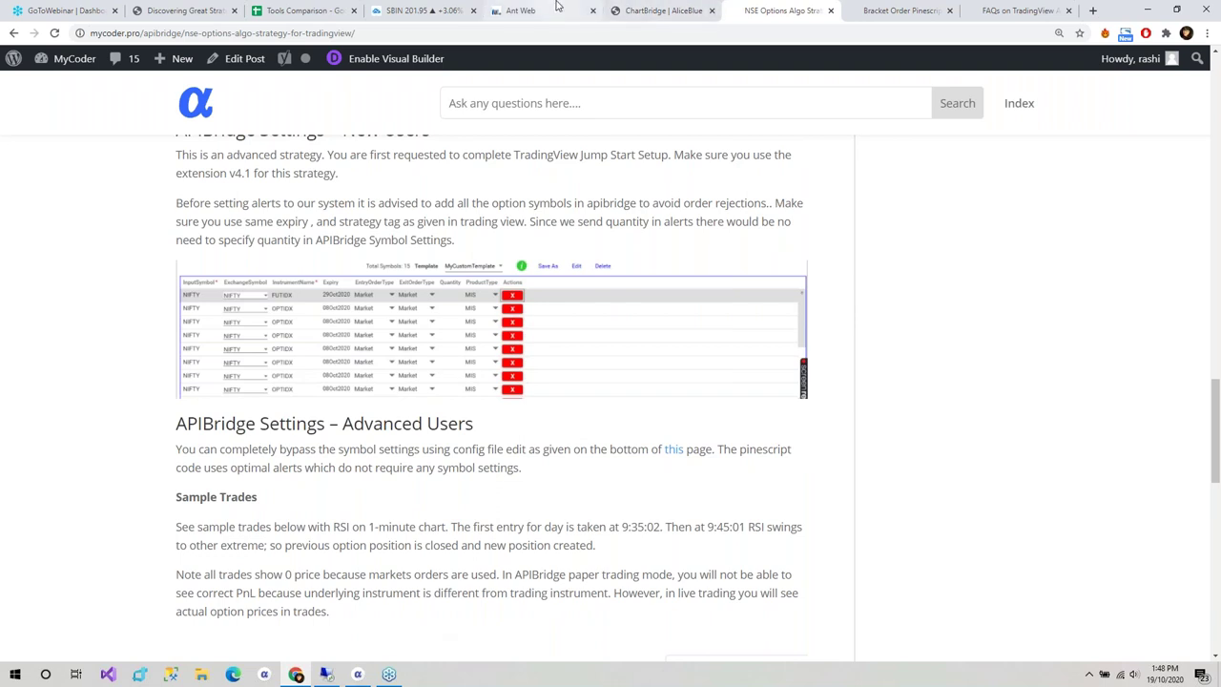
# Compare the NIFTY OPTIDX rows in the remote AlgoStore symbol settings with the strategy signals on the 1-minute NIFTY chart.
pyautogui.click(355, 674)
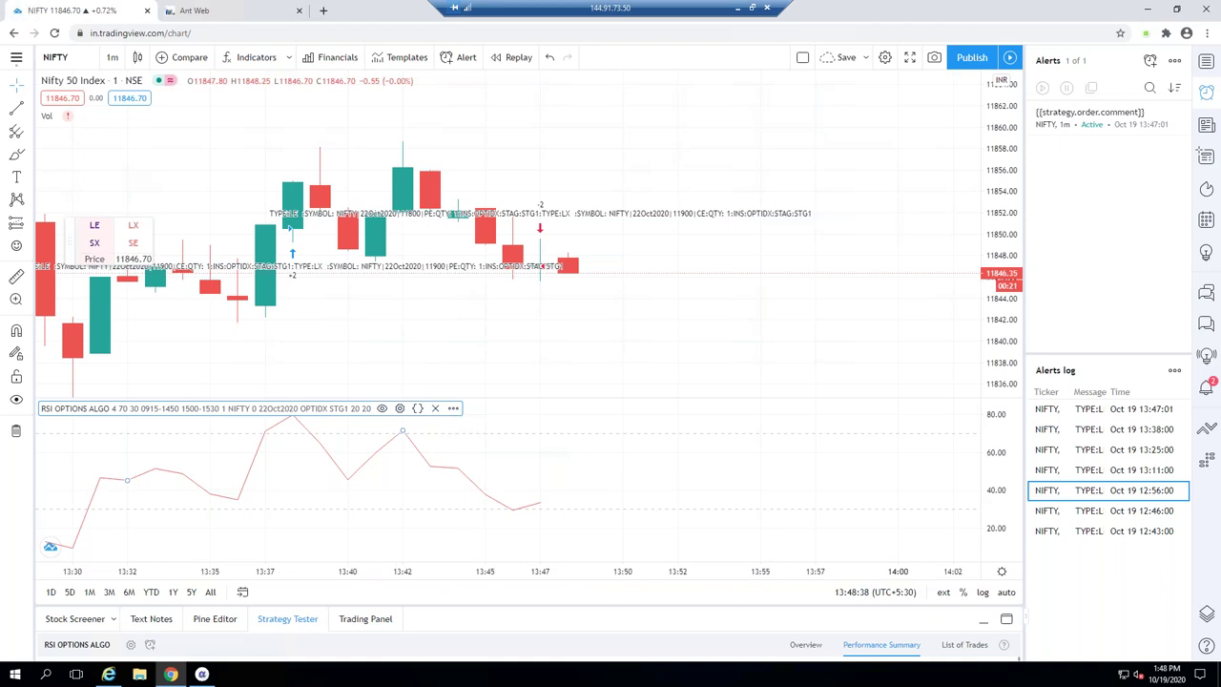
pyautogui.hotkey('alt', 'Tab')
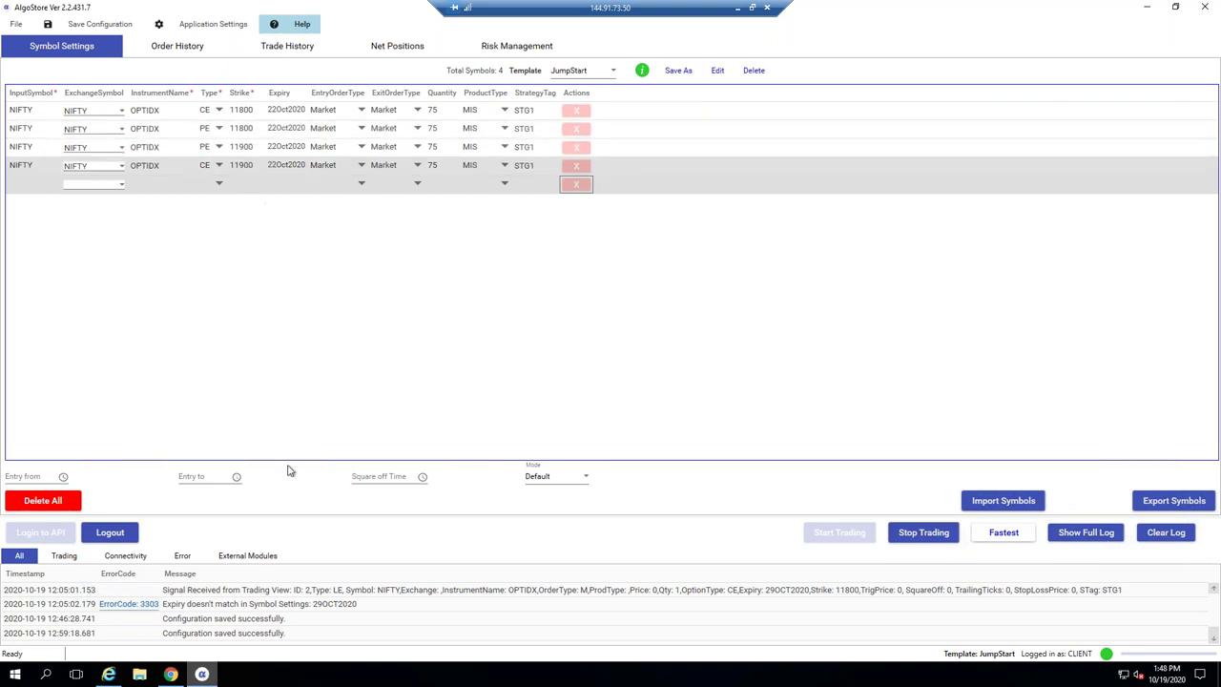
pyautogui.click(173, 677)
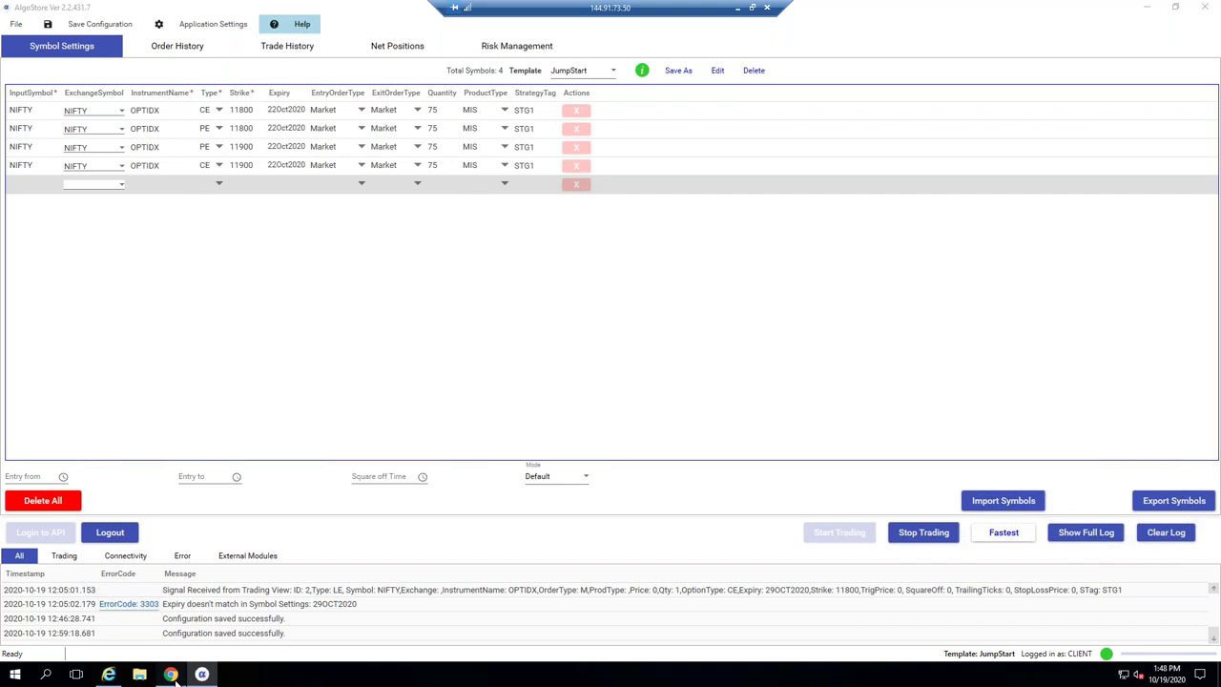
pyautogui.scroll(-2, 509, 345)
pyautogui.moveTo(516, 338); pyautogui.dragTo(583, 316)
pyautogui.moveTo(1004, 234); pyautogui.dragTo(1000, 177)
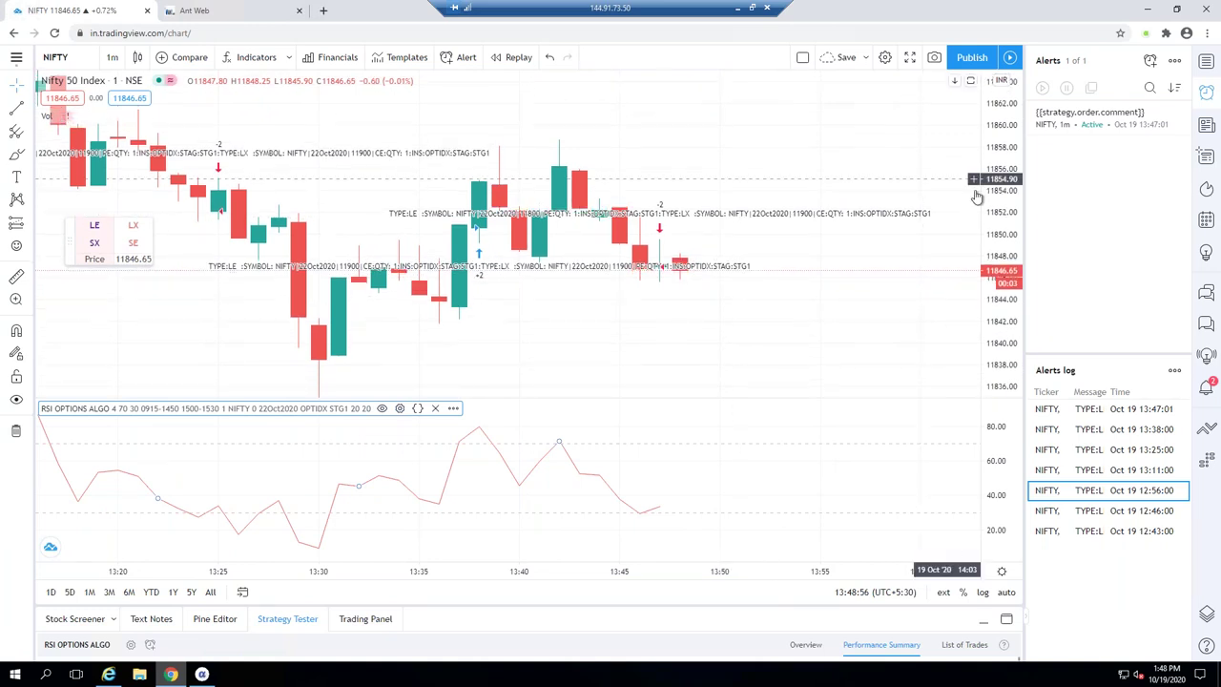
pyautogui.scroll(-1, 728, 307)
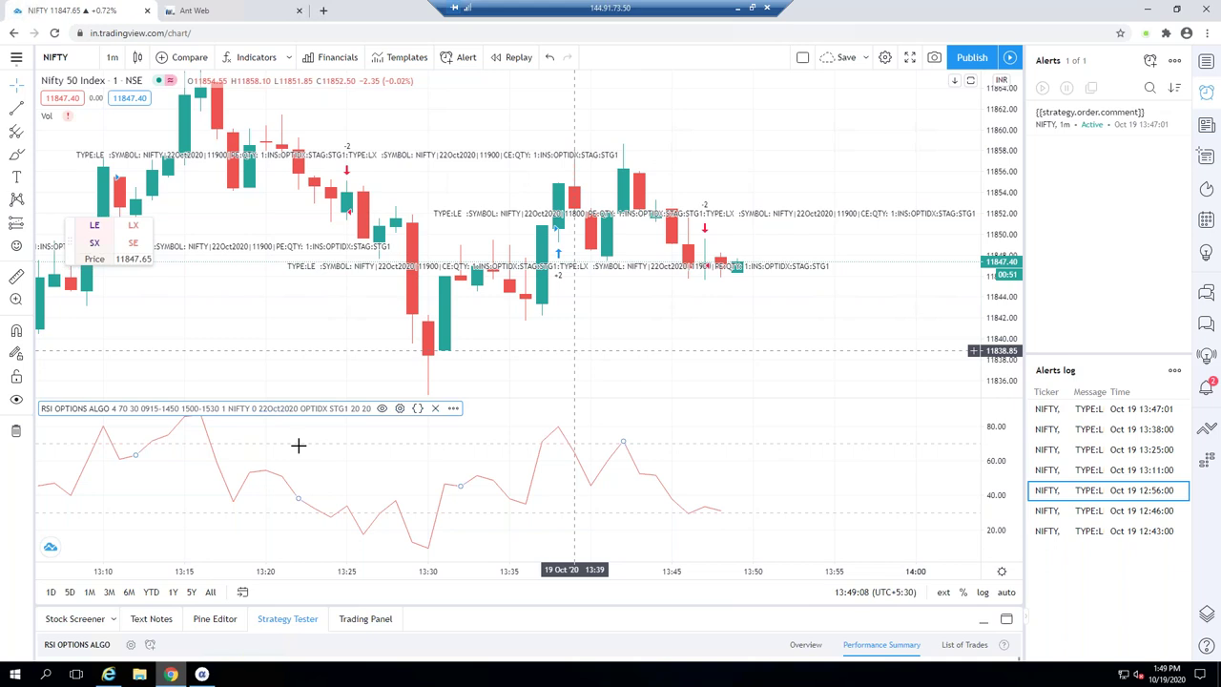
pyautogui.click(202, 675)
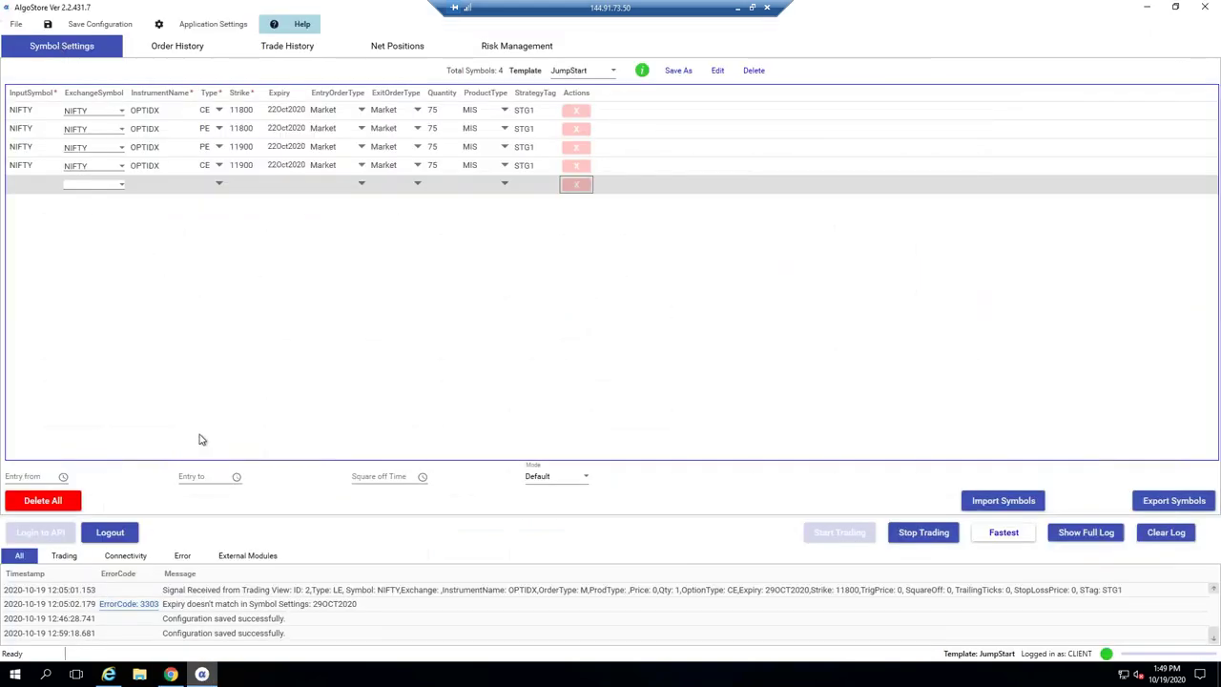
pyautogui.click(201, 674)
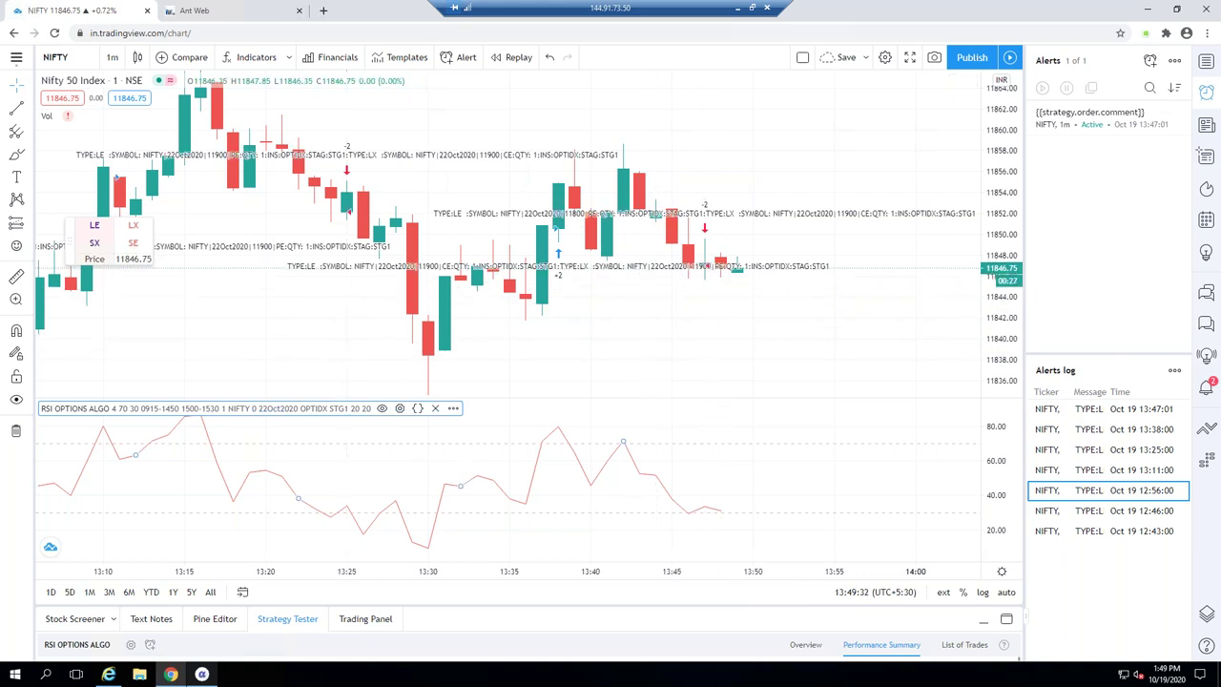
# Return to the local strategy article and highlight {{strategy.order.comment}} in the Setting Up Alert instructions.
pyautogui.click(738, 8)
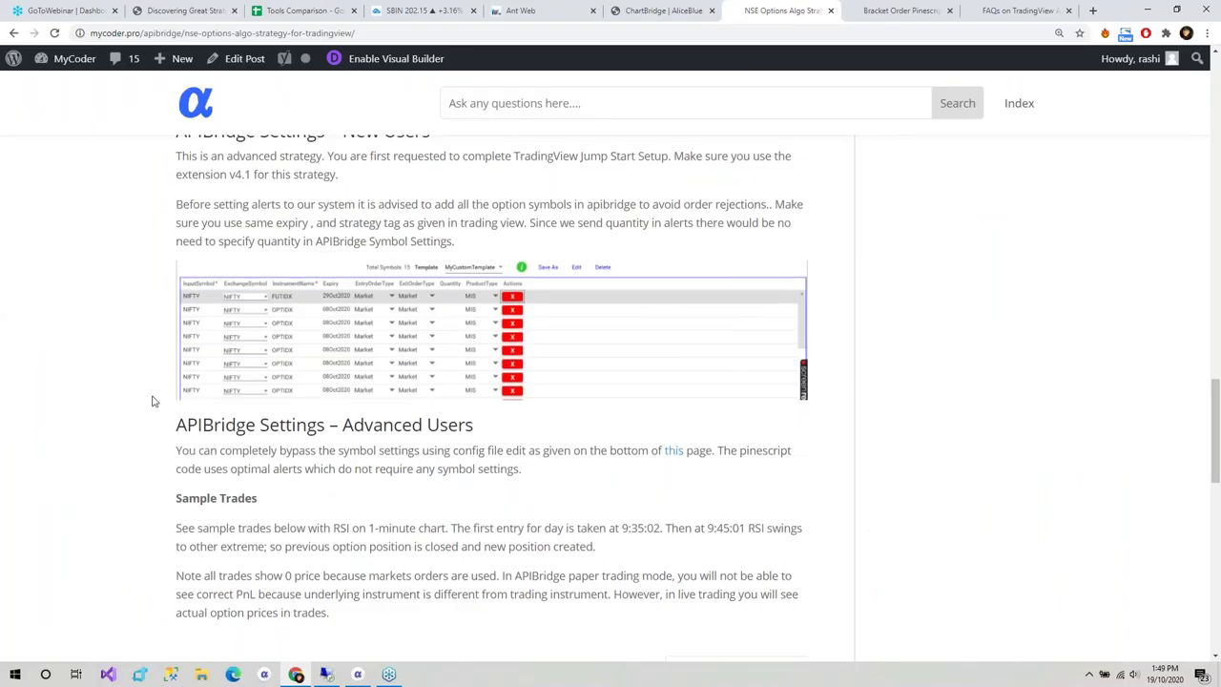
pyautogui.scroll(4, 150, 401)
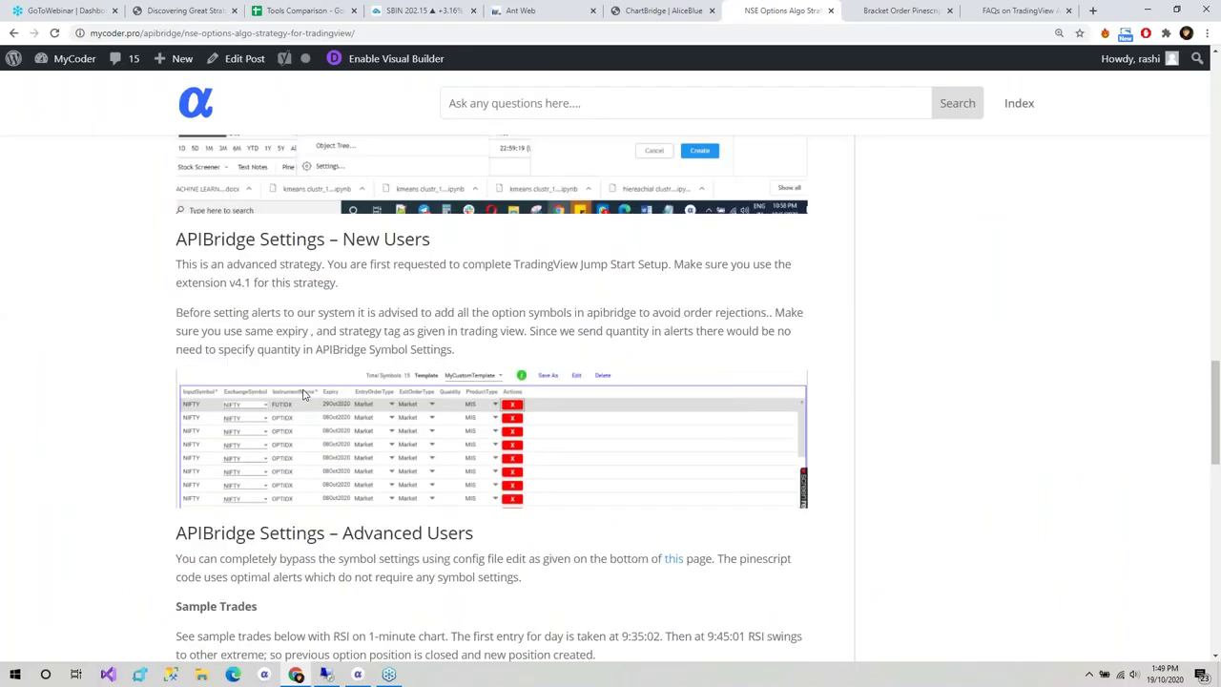
pyautogui.scroll(4, 303, 394)
pyautogui.moveTo(431, 408); pyautogui.dragTo(582, 413)
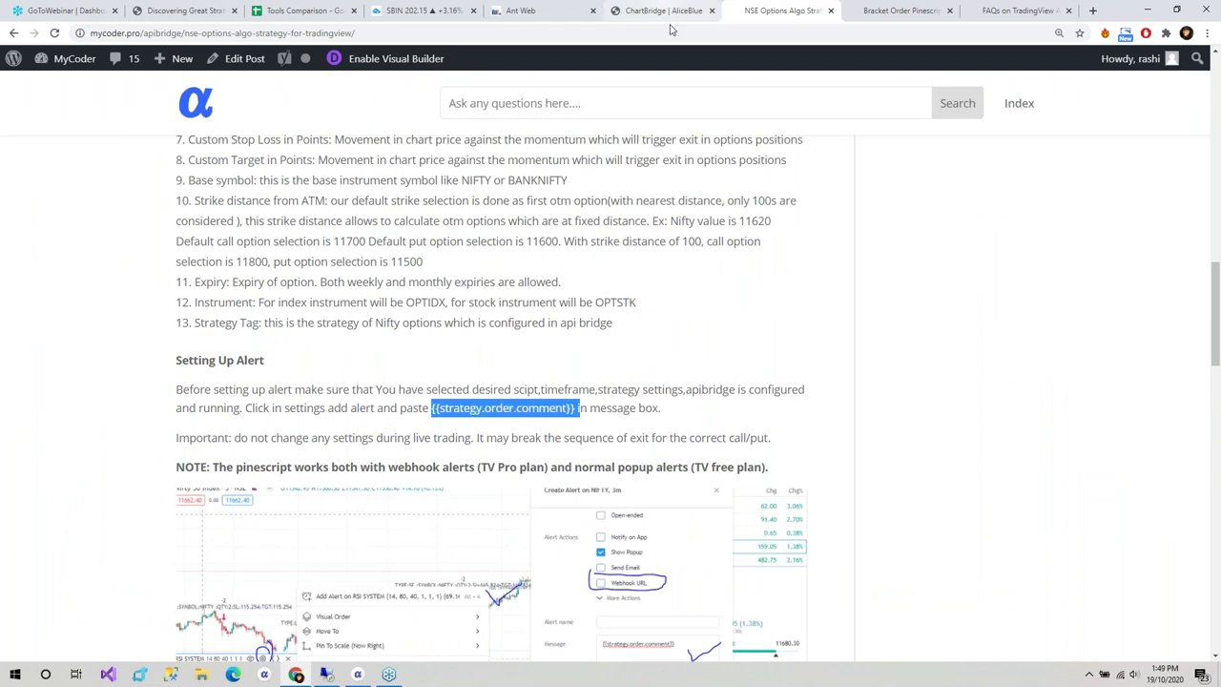
# View the Create Alert dialog for RSI OPTIONS ALGO on the remote NIFTY chart, and dismiss it without creating an alert.
pyautogui.click(326, 675)
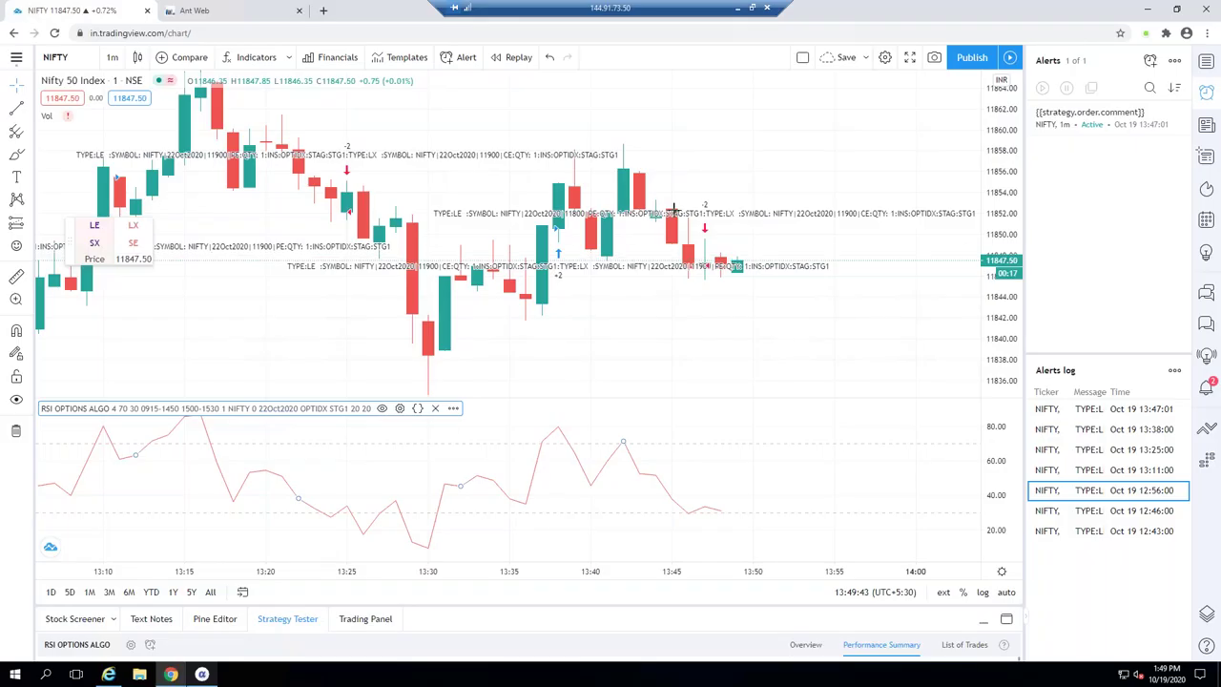
pyautogui.click(454, 408)
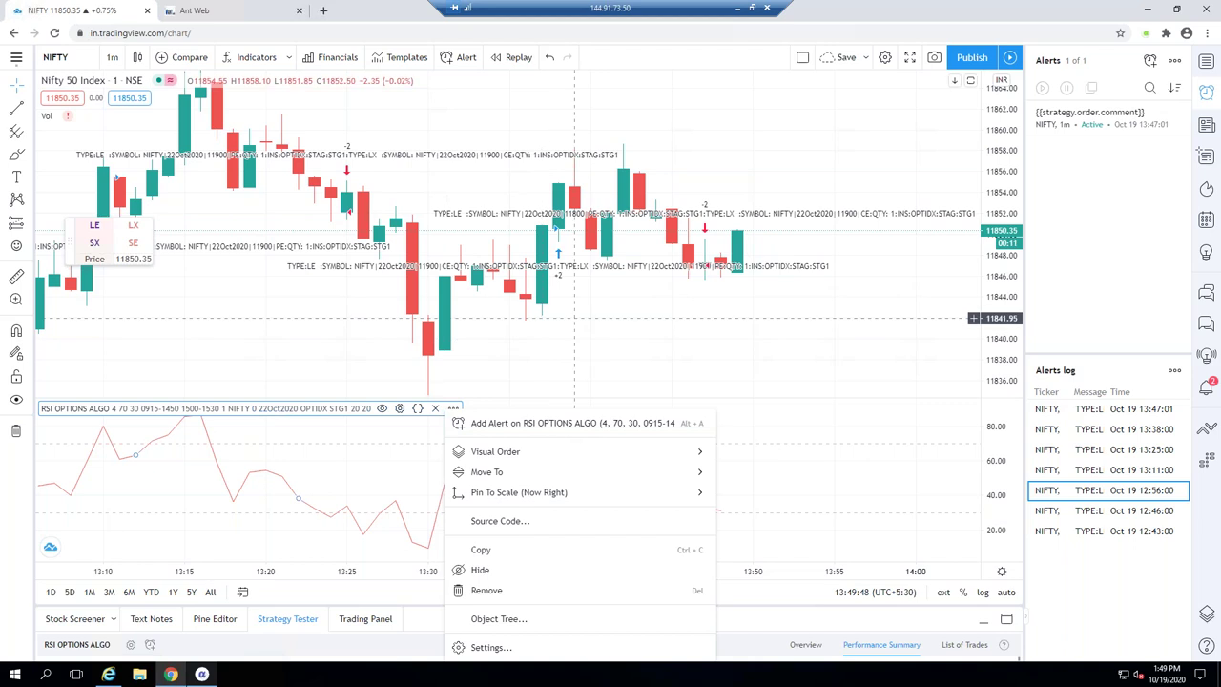
pyautogui.click(511, 423)
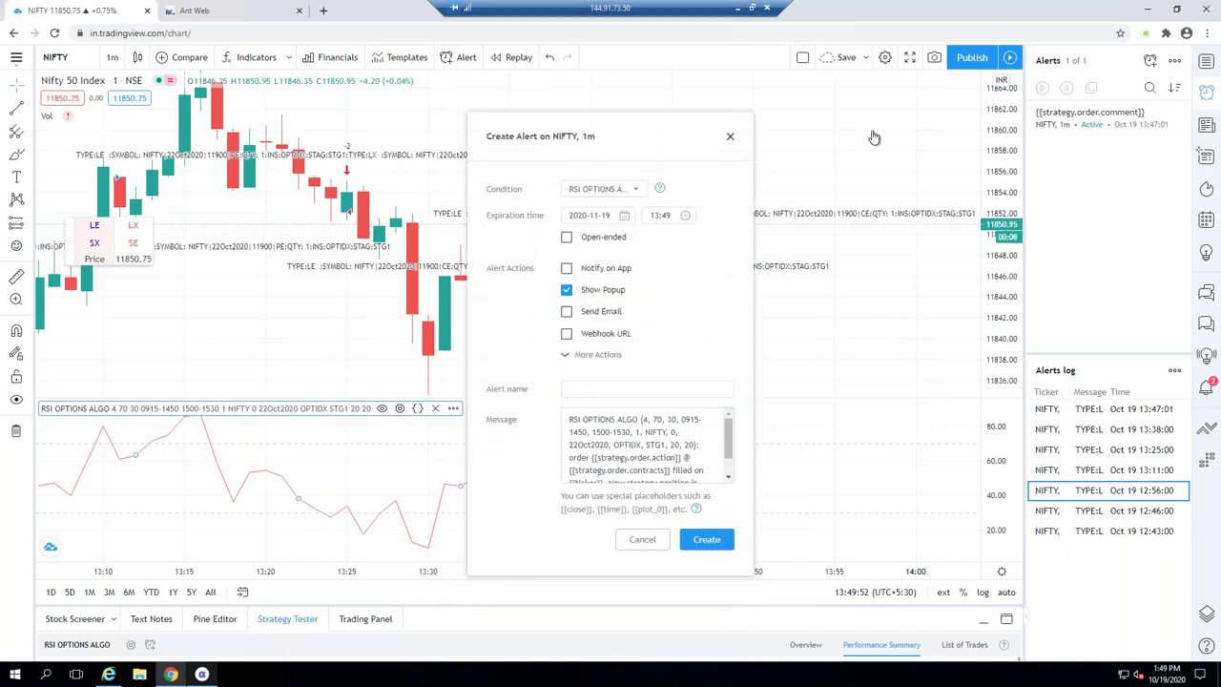
pyautogui.press('Escape')
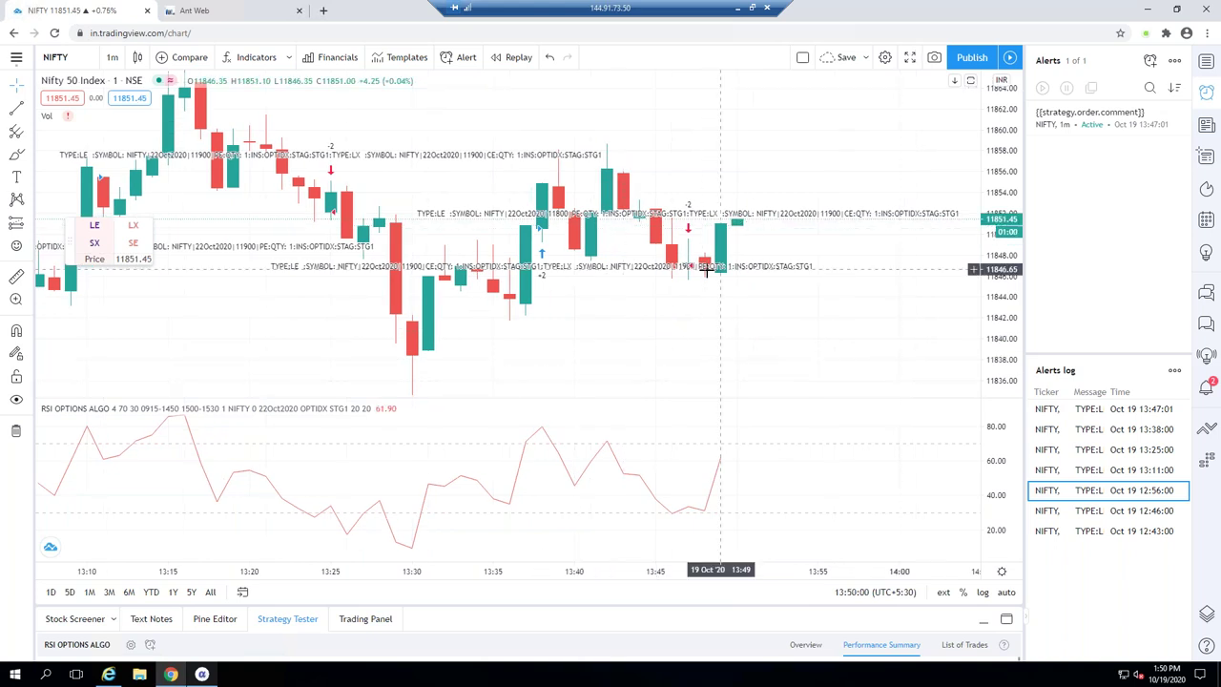
# Skim the local article from Setting Up Alert down to Sample Trades, and bring up the strategy list in the TradingView FAQs.
pyautogui.moveTo(433, 407); pyautogui.dragTo(575, 408)
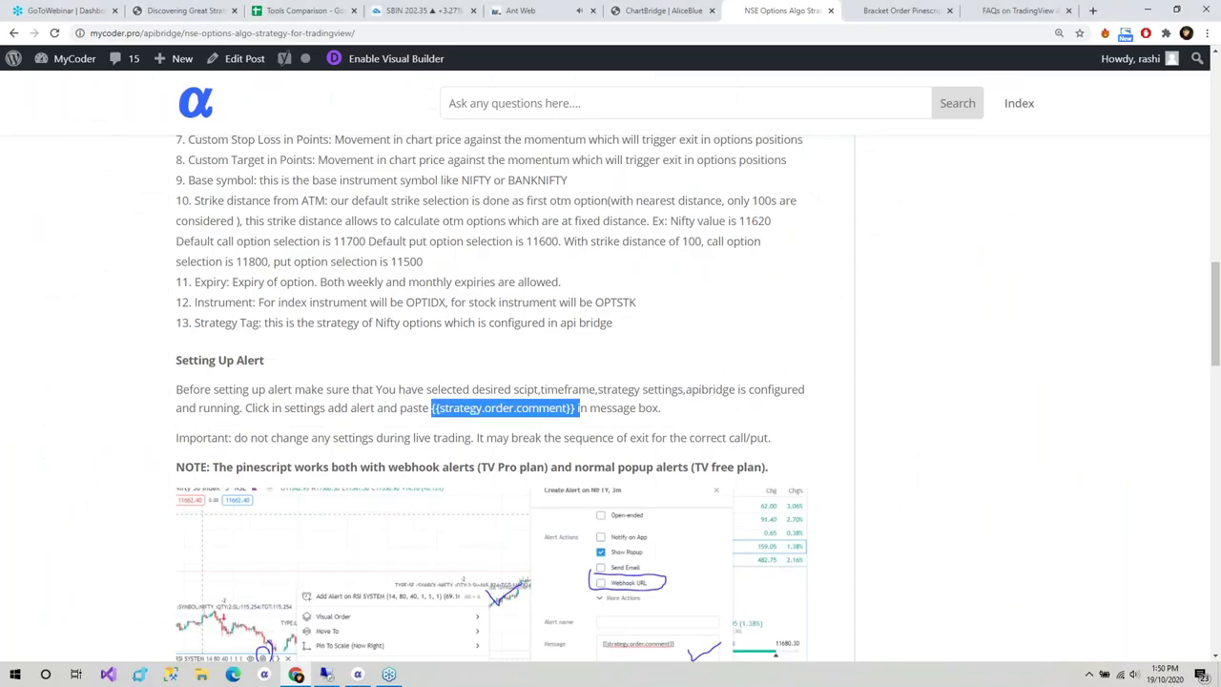
pyautogui.scroll(-3, 573, 400)
pyautogui.scroll(-4, 493, 399)
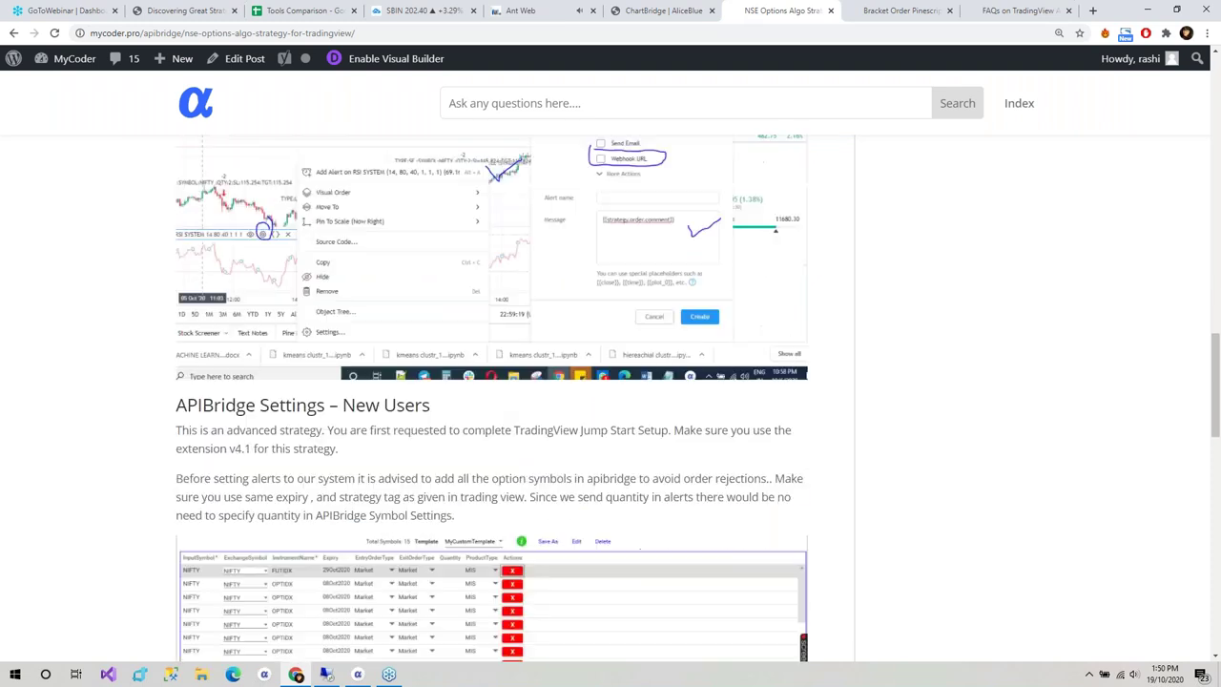
pyautogui.scroll(-2, 492, 399)
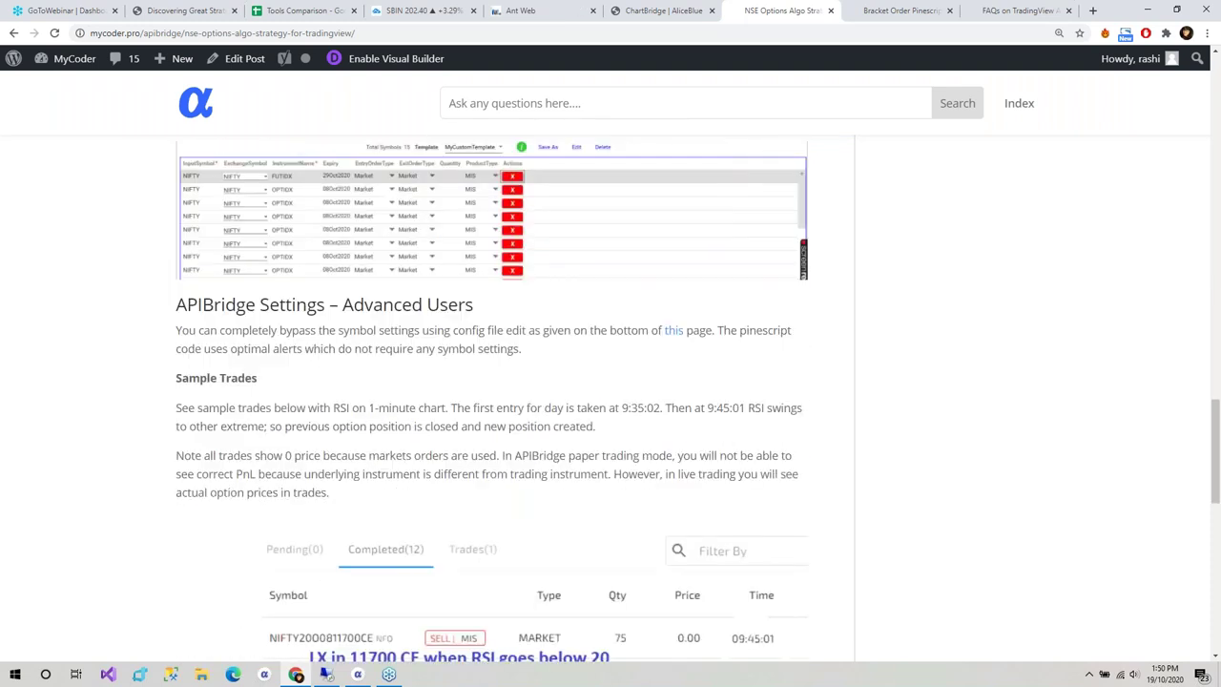
pyautogui.scroll(1, 492, 399)
pyautogui.click(1002, 10)
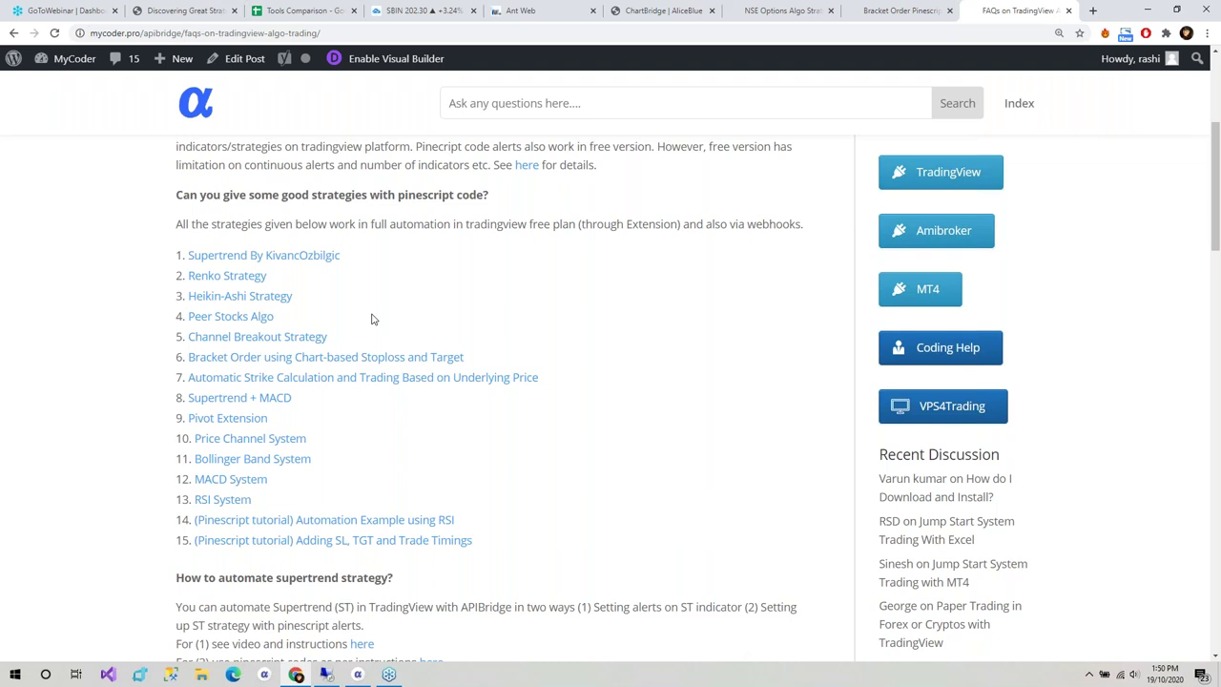
# Open the strategies PDF and examine its NSE Options Algo Strategy For TradingView slide.
pyautogui.hotkey('ctrl', '2')
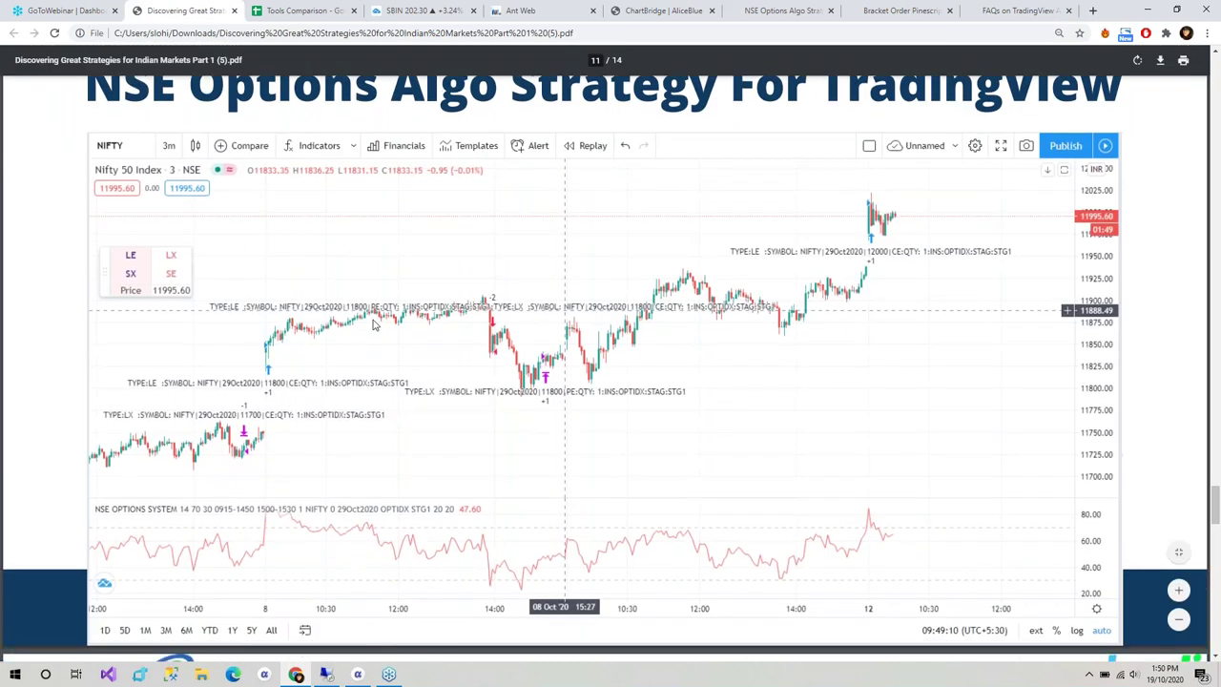
pyautogui.scroll(-1, 171, 554)
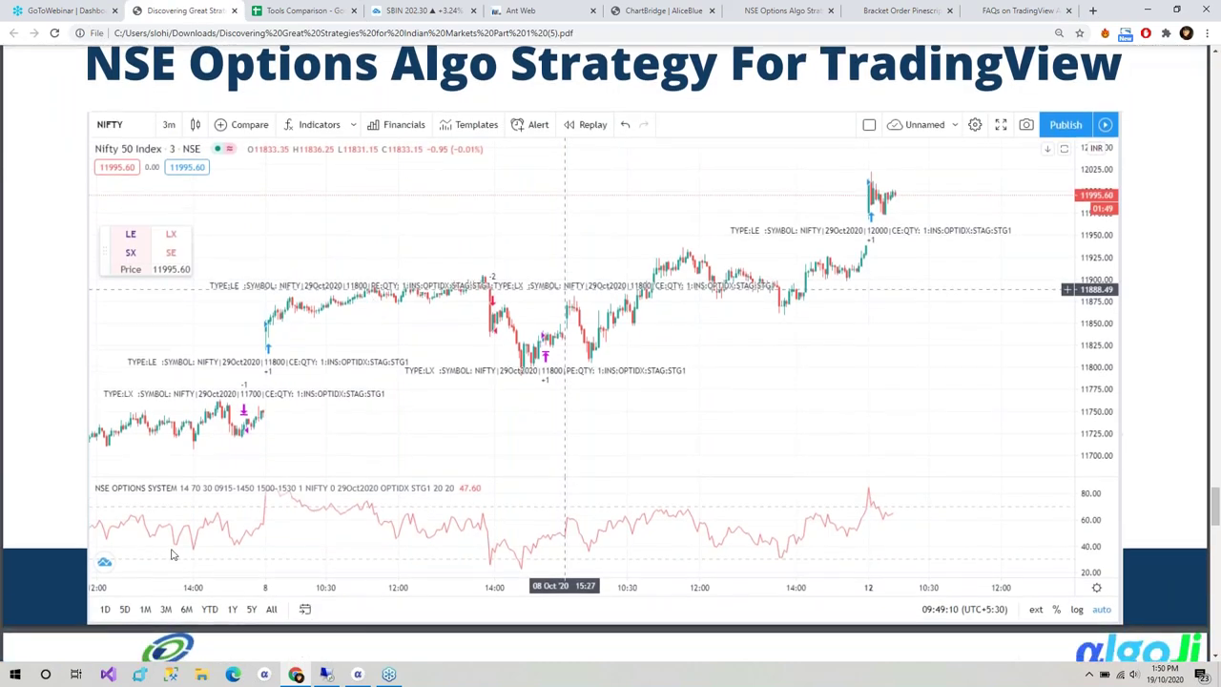
pyautogui.scroll(1, 172, 554)
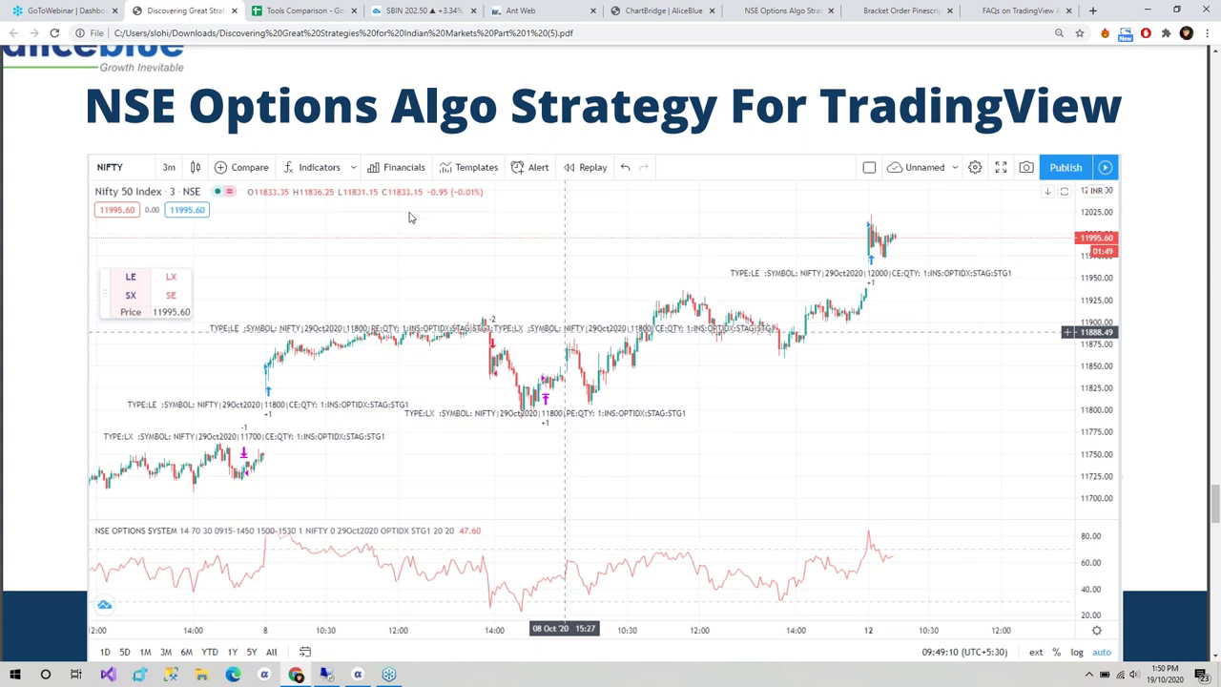
pyautogui.scroll(-1, 390, 281)
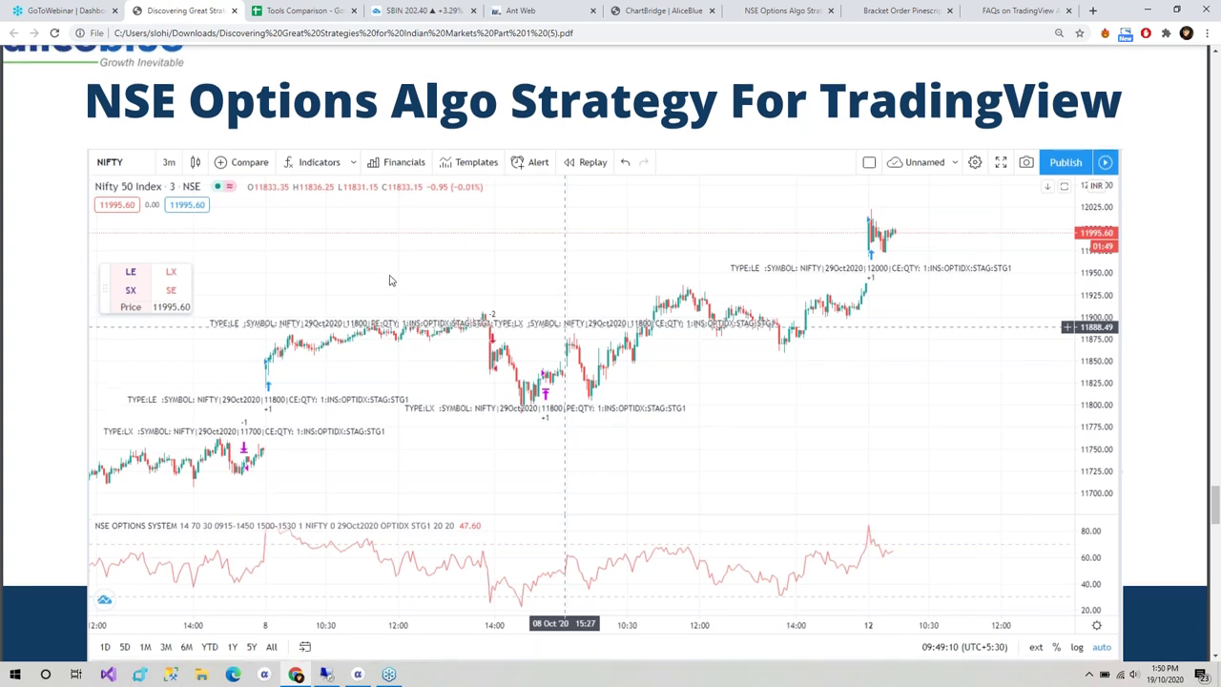
# Read the PDF's table of order management settings for different strategies.
pyautogui.scroll(-5, 390, 280)
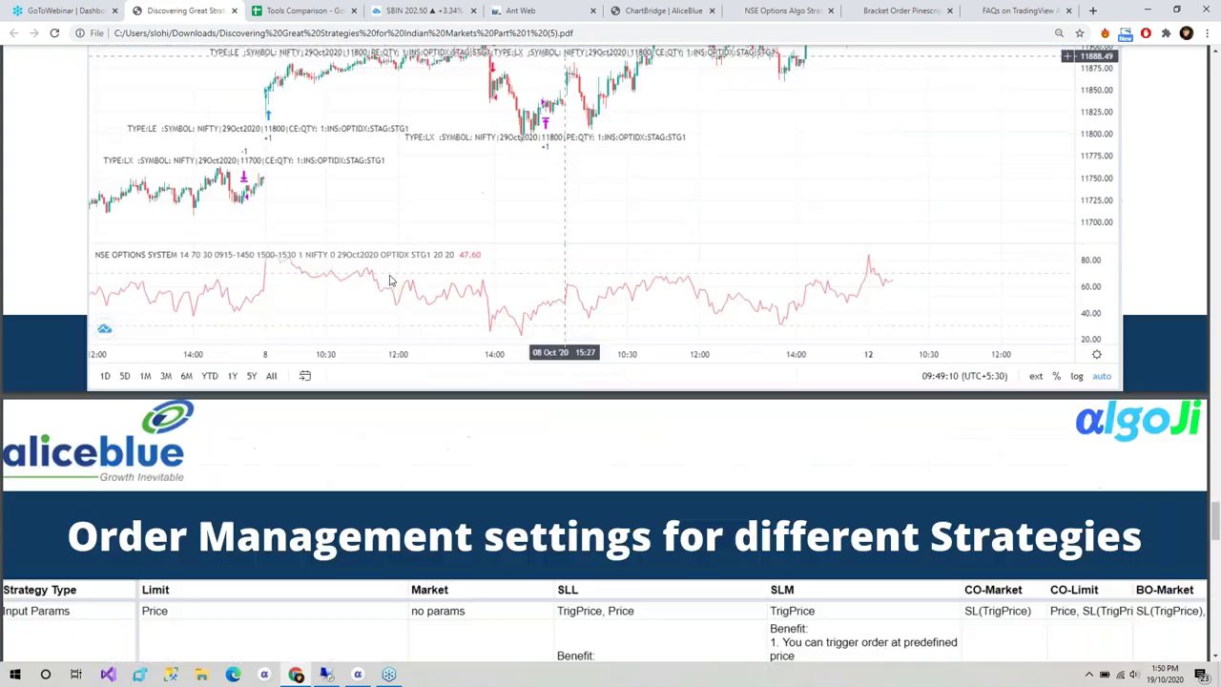
pyautogui.scroll(-2, 389, 280)
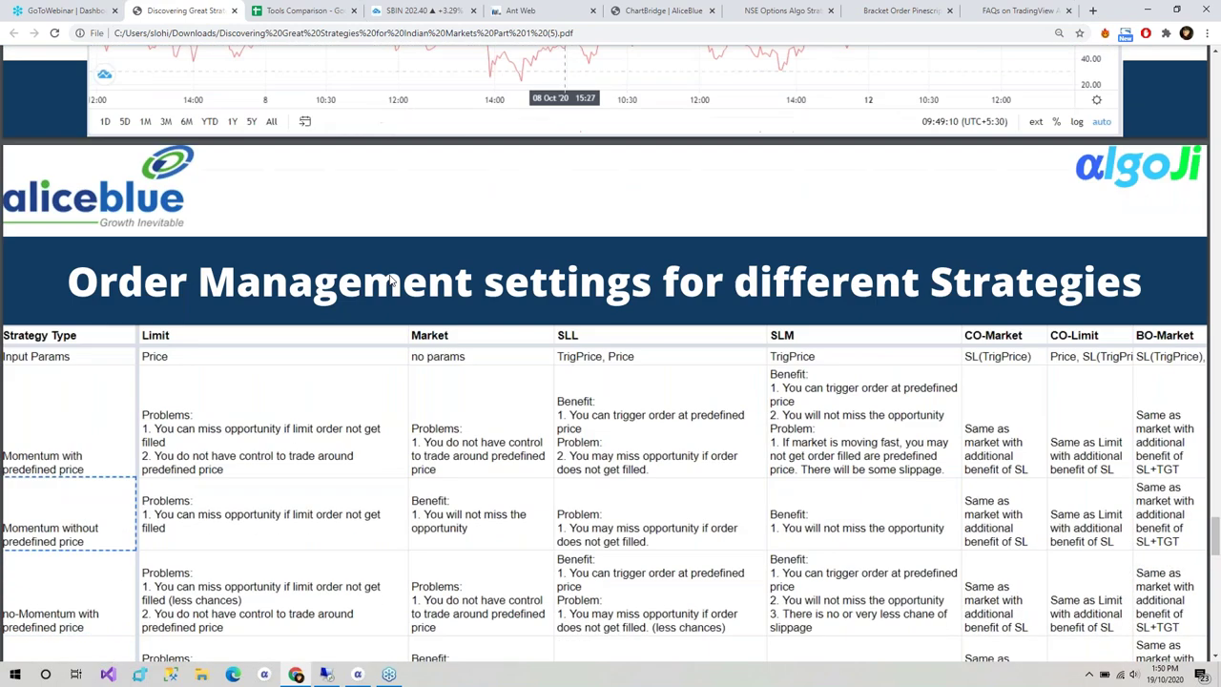
pyautogui.scroll(-1, 389, 281)
pyautogui.scroll(-1, 389, 281)
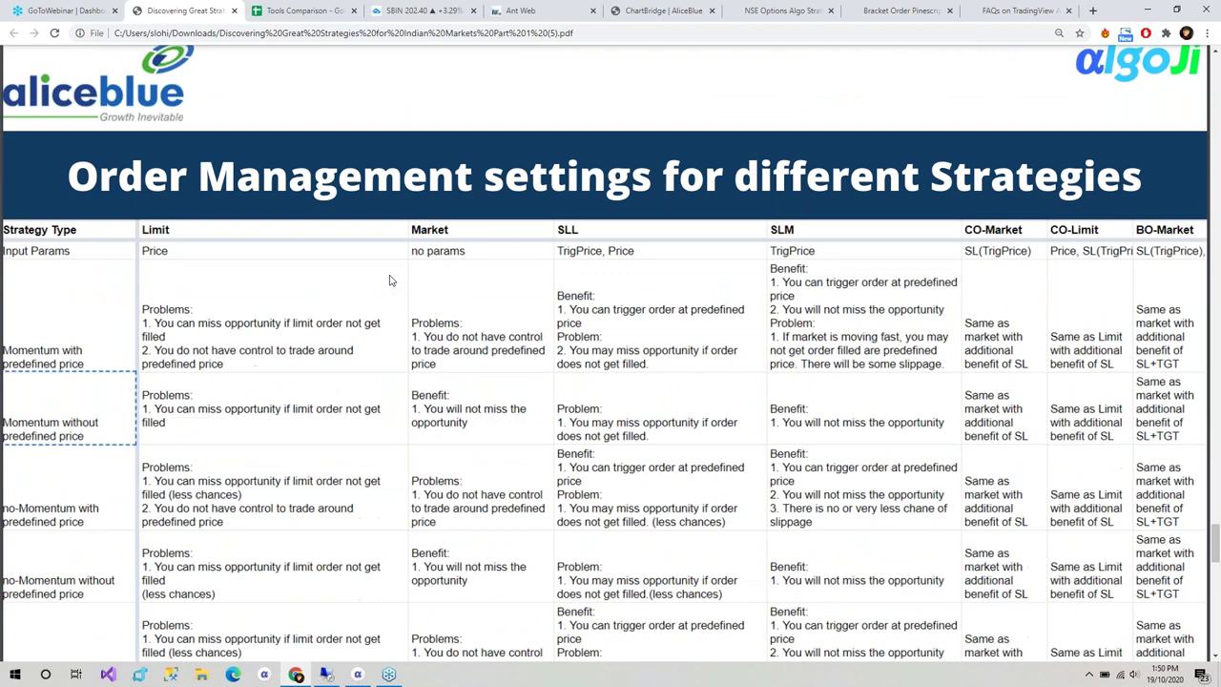
pyautogui.scroll(-2, 390, 280)
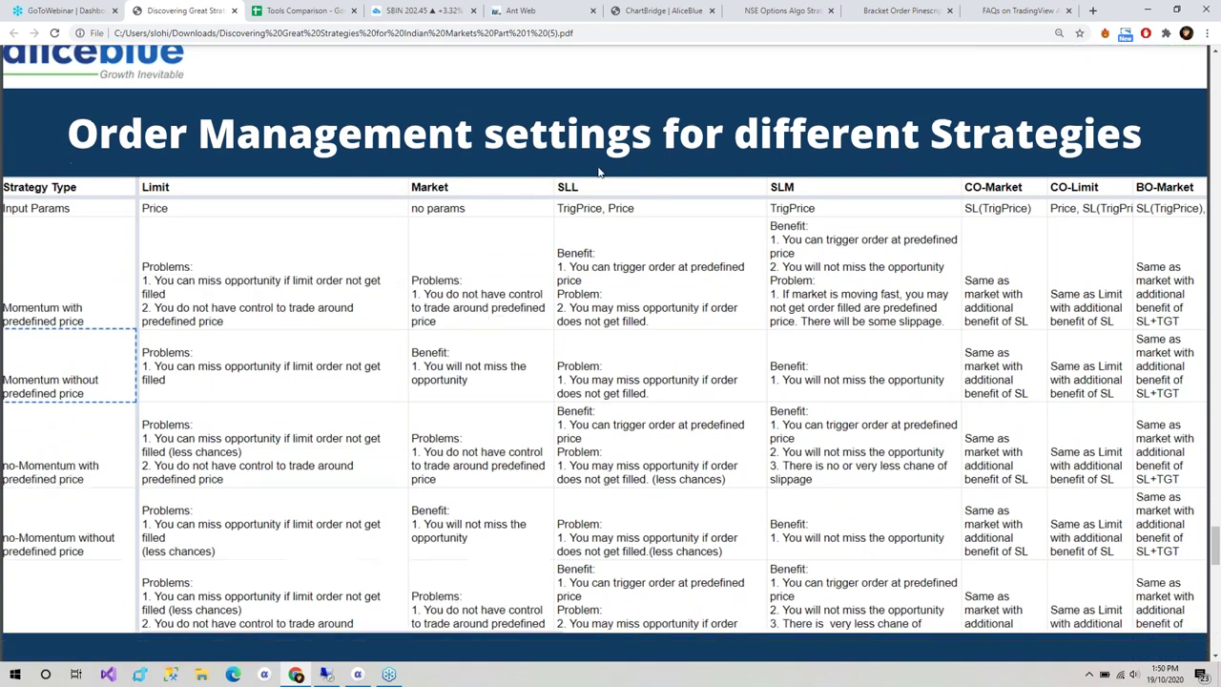
# Open the Tools Comparison spreadsheet, point out the Strategy Type row in TV Strategies, and view the OrderTypes sheet.
pyautogui.click(299, 9)
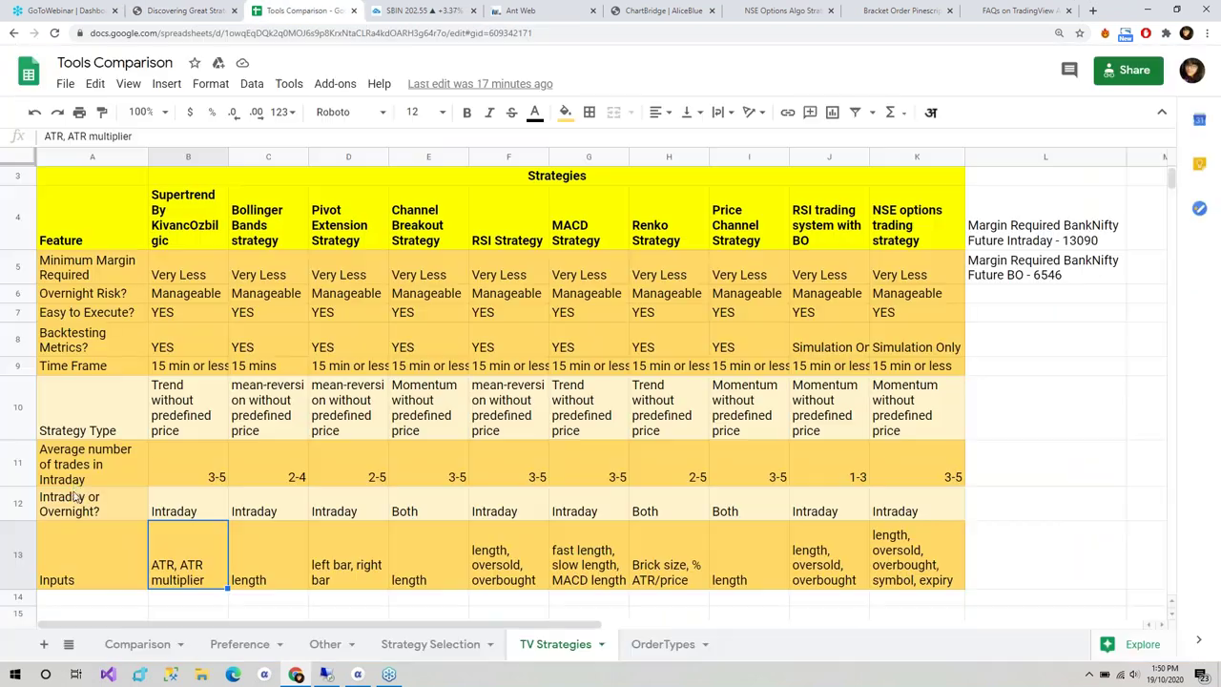
pyautogui.click(74, 468)
pyautogui.click(84, 426)
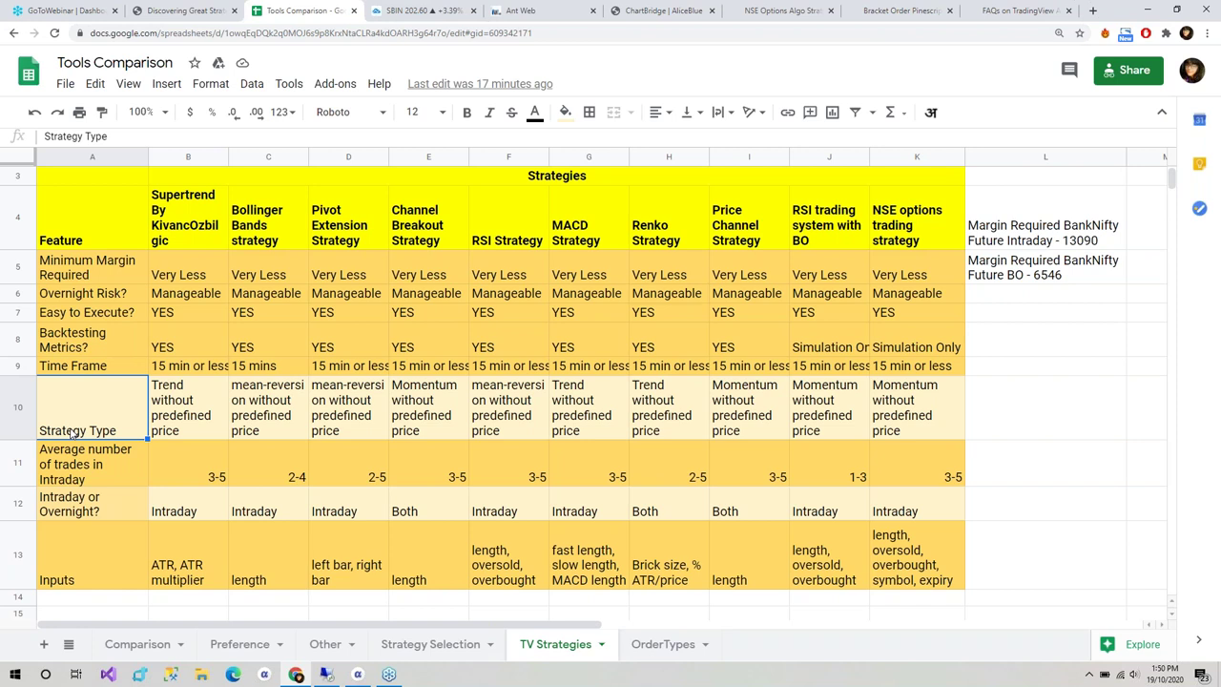
pyautogui.click(195, 426)
pyautogui.click(124, 421)
pyautogui.click(664, 645)
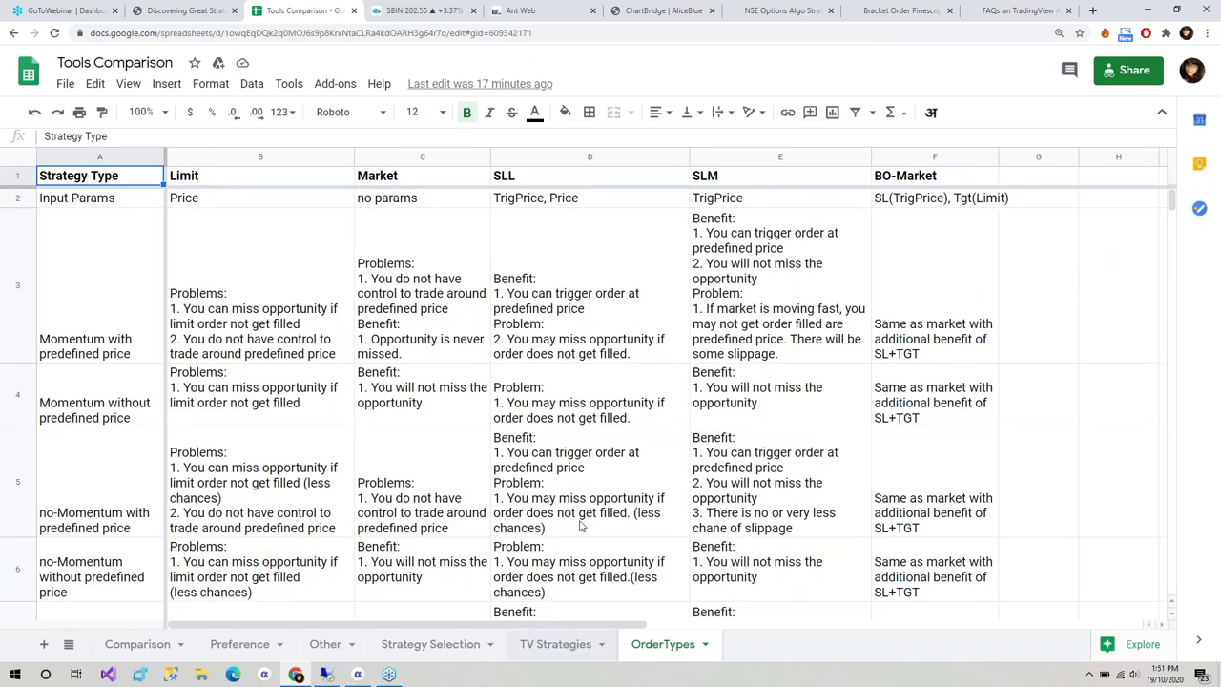
# Go back to the TV Strategies sheet and look up the Supertrend strategy's type.
pyautogui.click(573, 647)
pyautogui.click(180, 202)
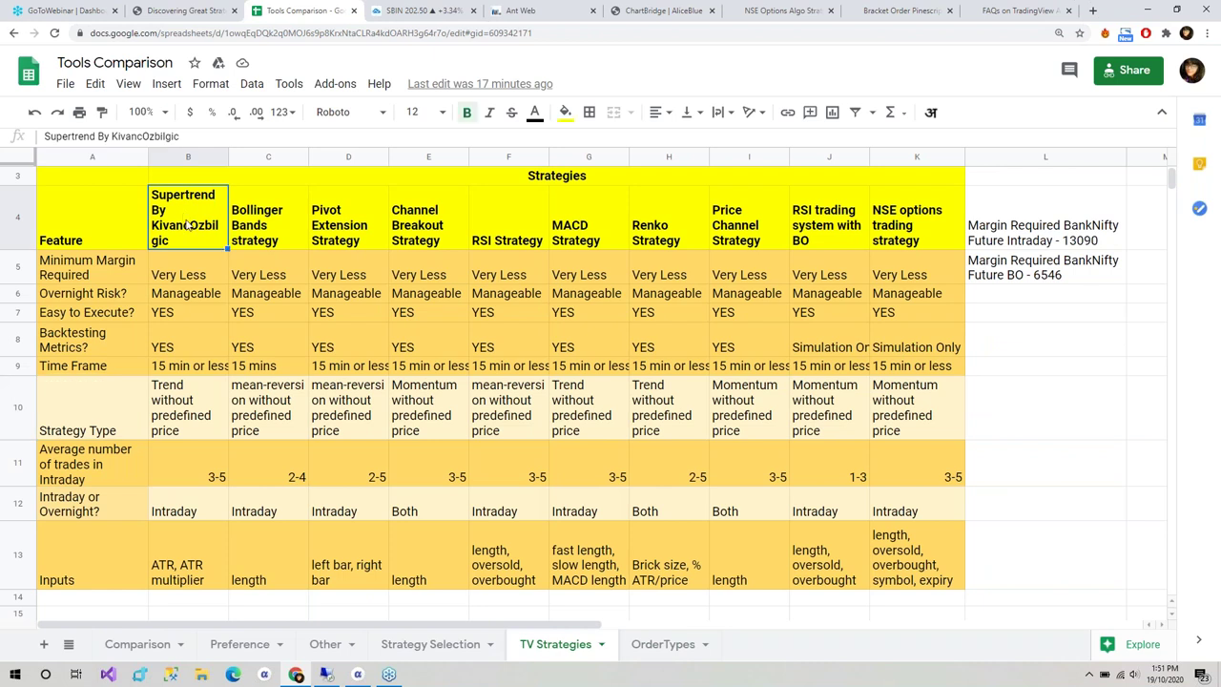
pyautogui.click(175, 401)
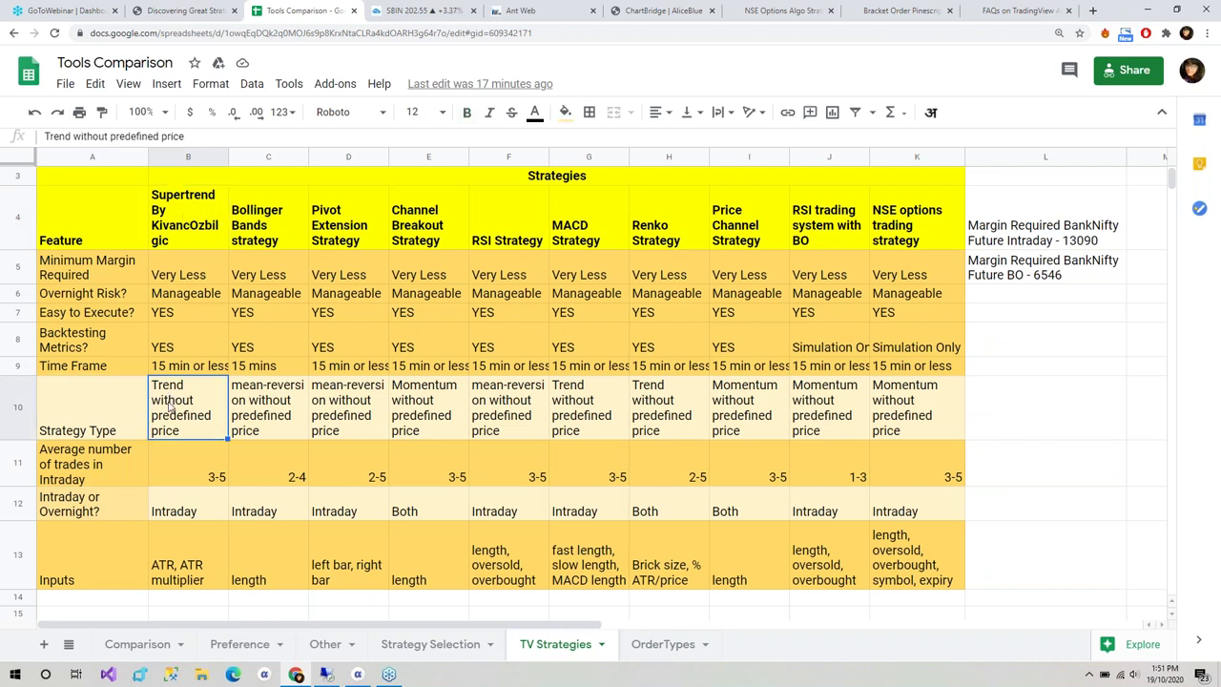
# Find the "Trend without predefined price" row in the OrderTypes sheet and show the sheet in full screen.
pyautogui.click(647, 650)
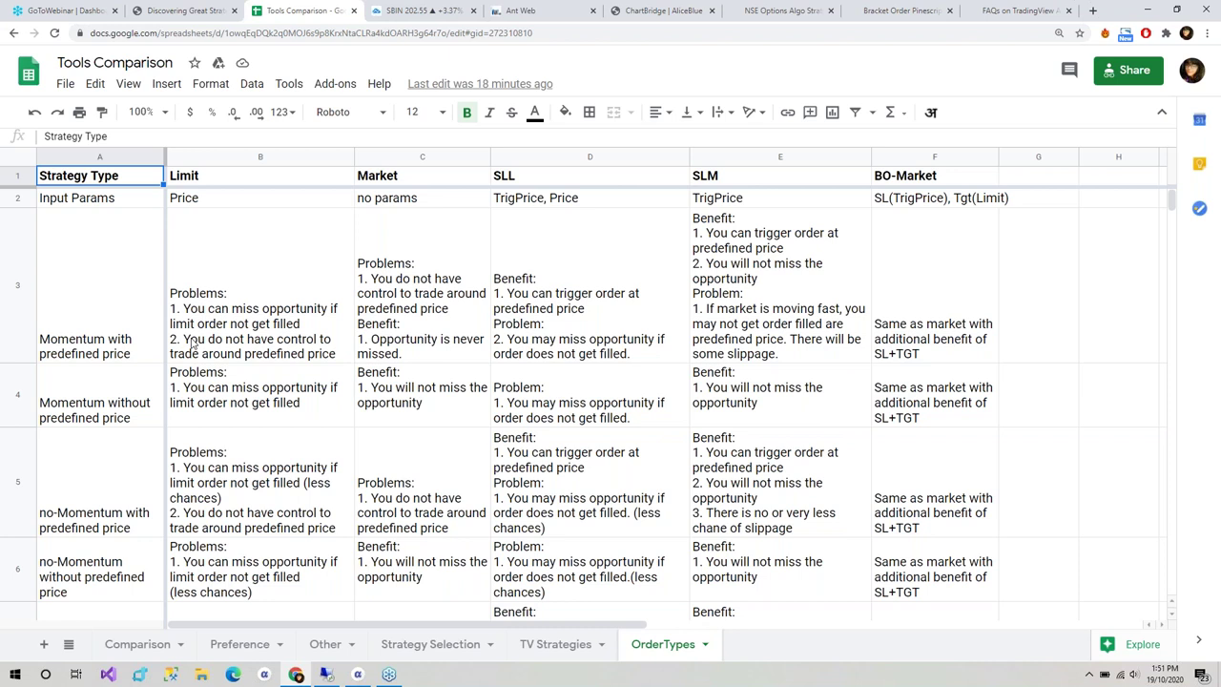
pyautogui.scroll(-5, 194, 346)
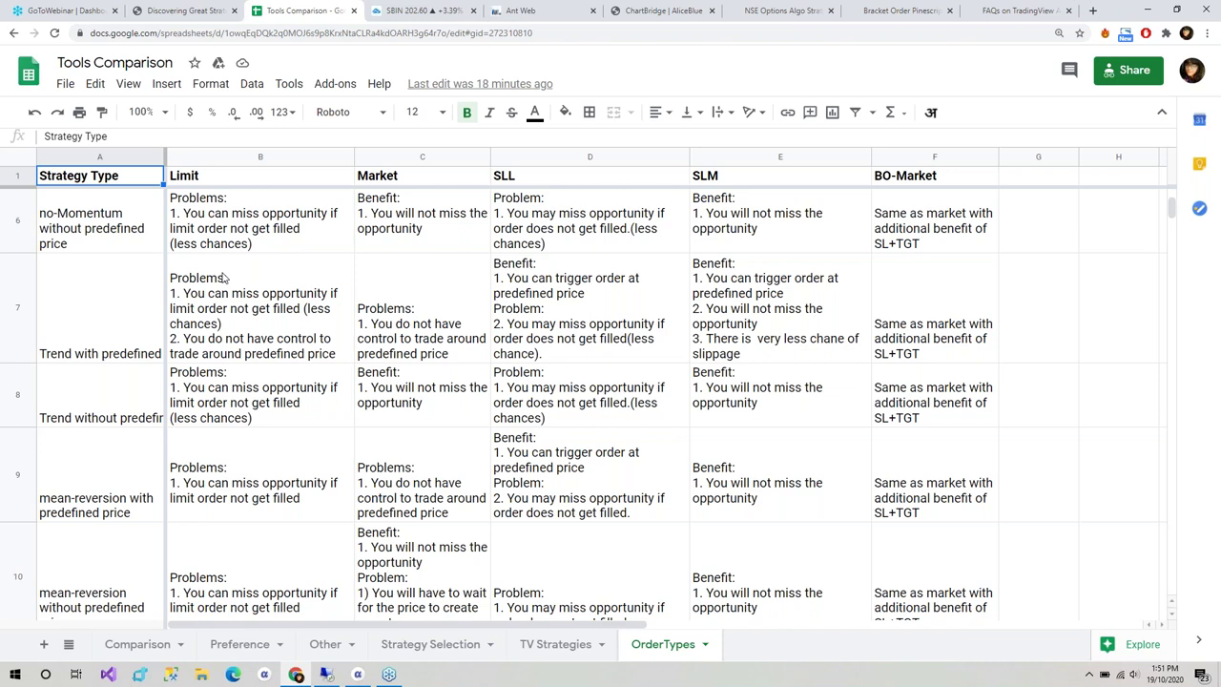
pyautogui.press('F11')
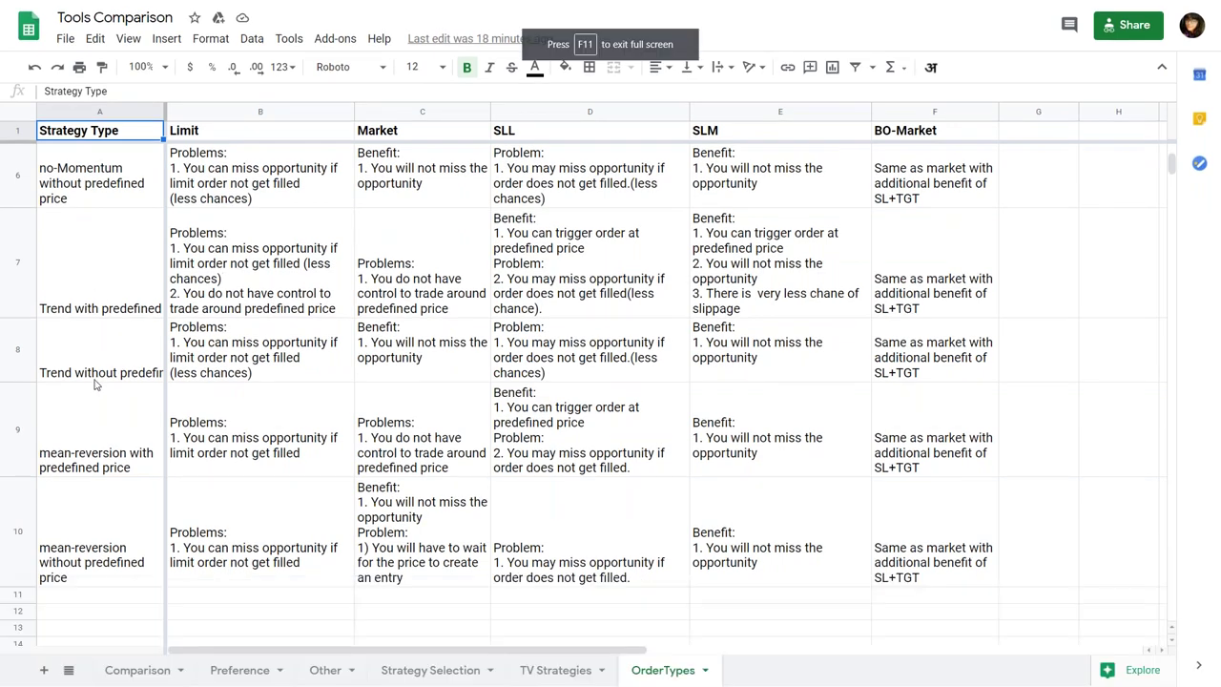
pyautogui.click(97, 377)
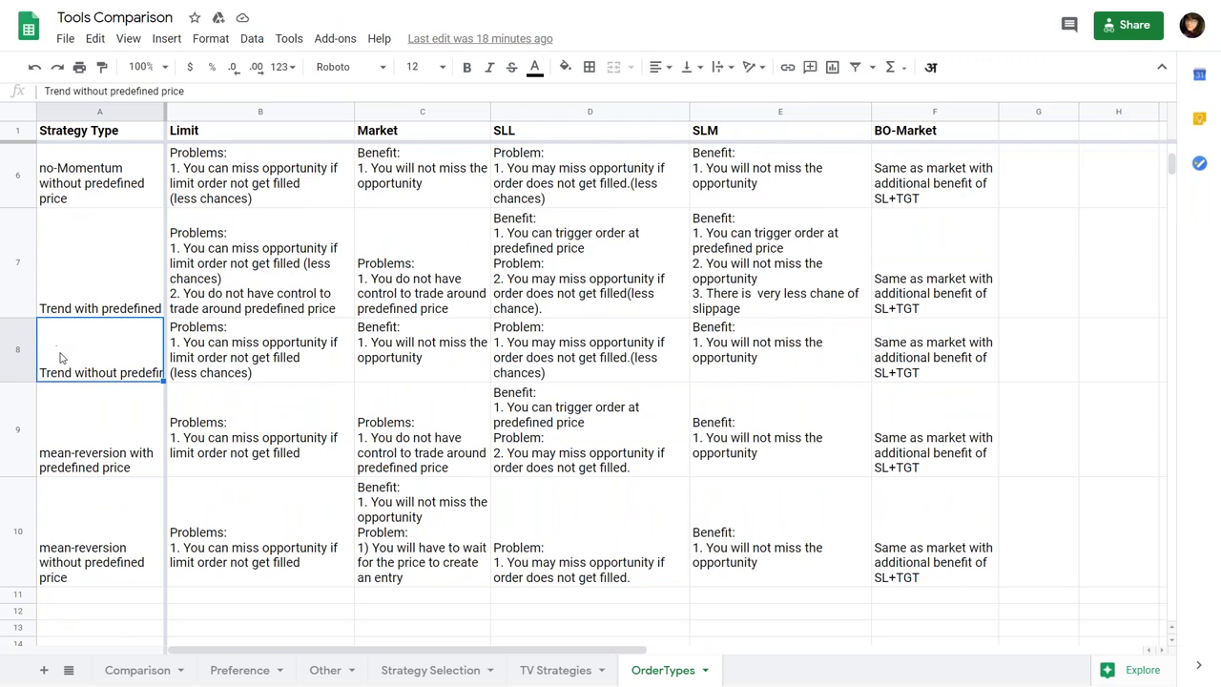
# Look over the strategy types listed in the OrderTypes sheet, from momentum to mean-reversion, and return to the "Trend without predefined price" row.
pyautogui.scroll(5, 59, 358)
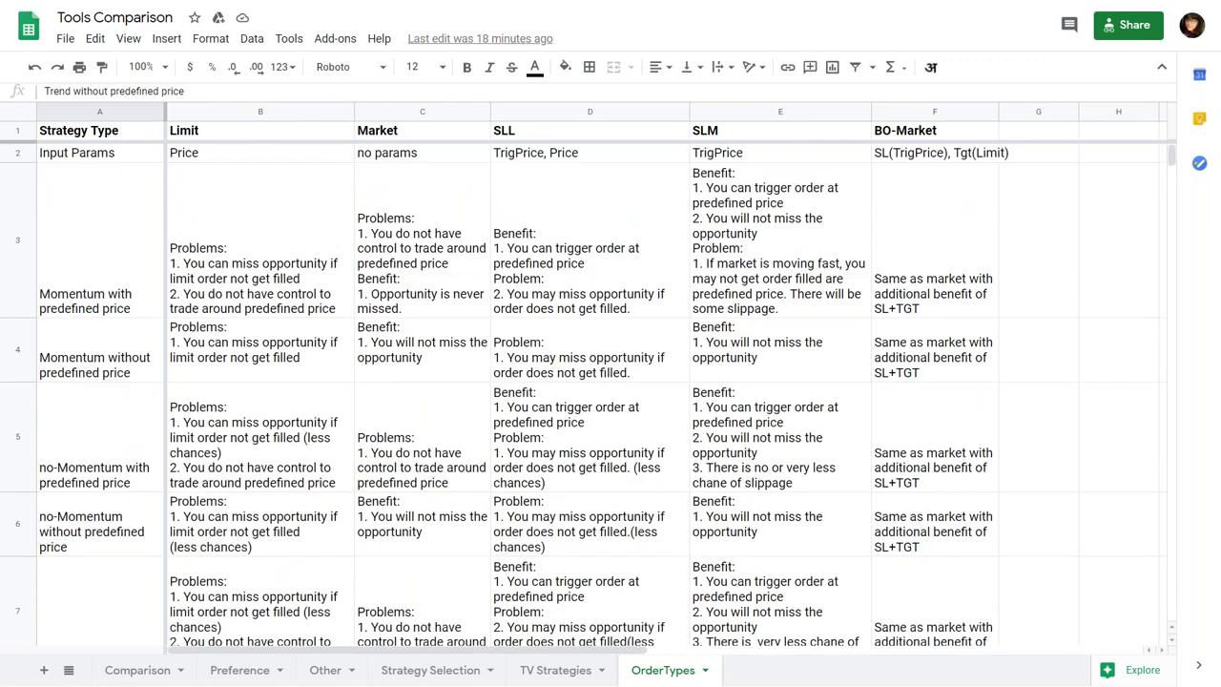
pyautogui.scroll(-6, 100, 318)
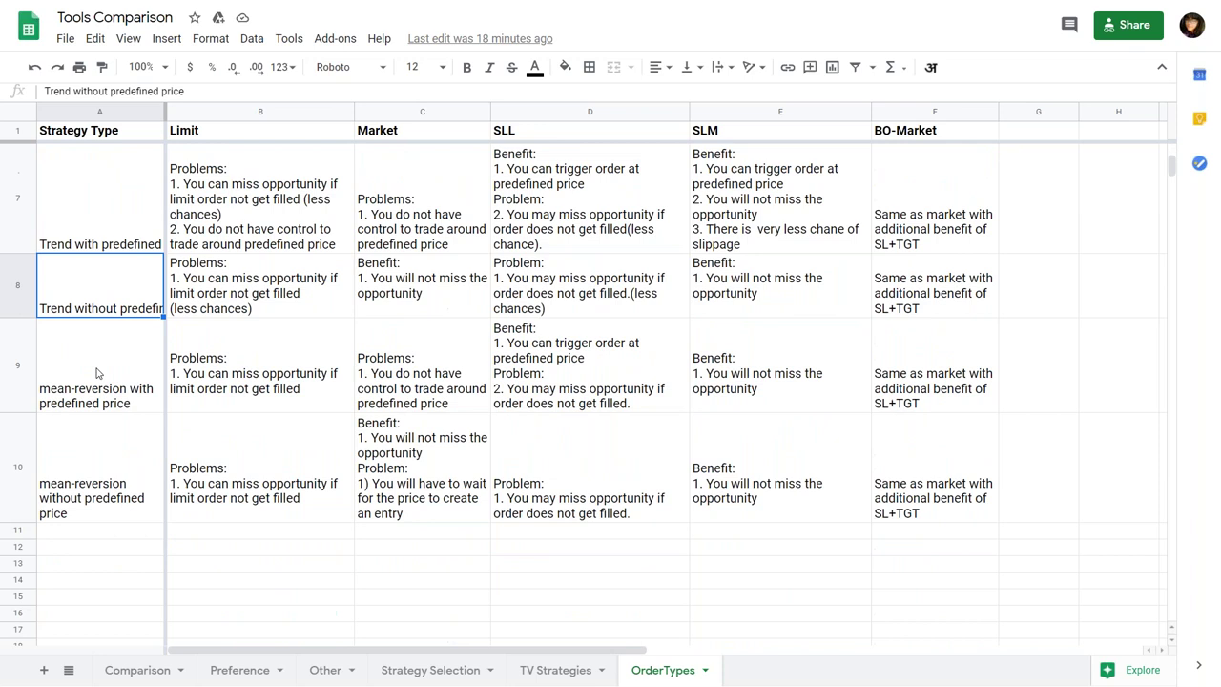
pyautogui.scroll(3, 97, 373)
pyautogui.scroll(3, 95, 372)
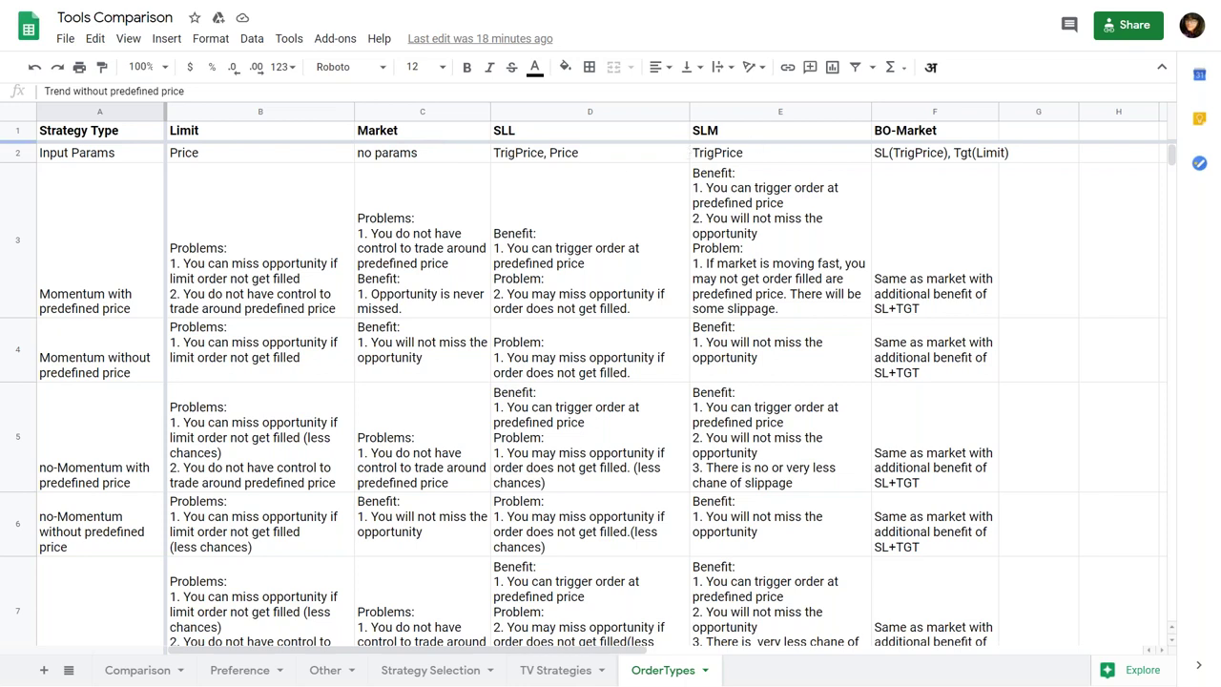
pyautogui.scroll(-1, 150, 414)
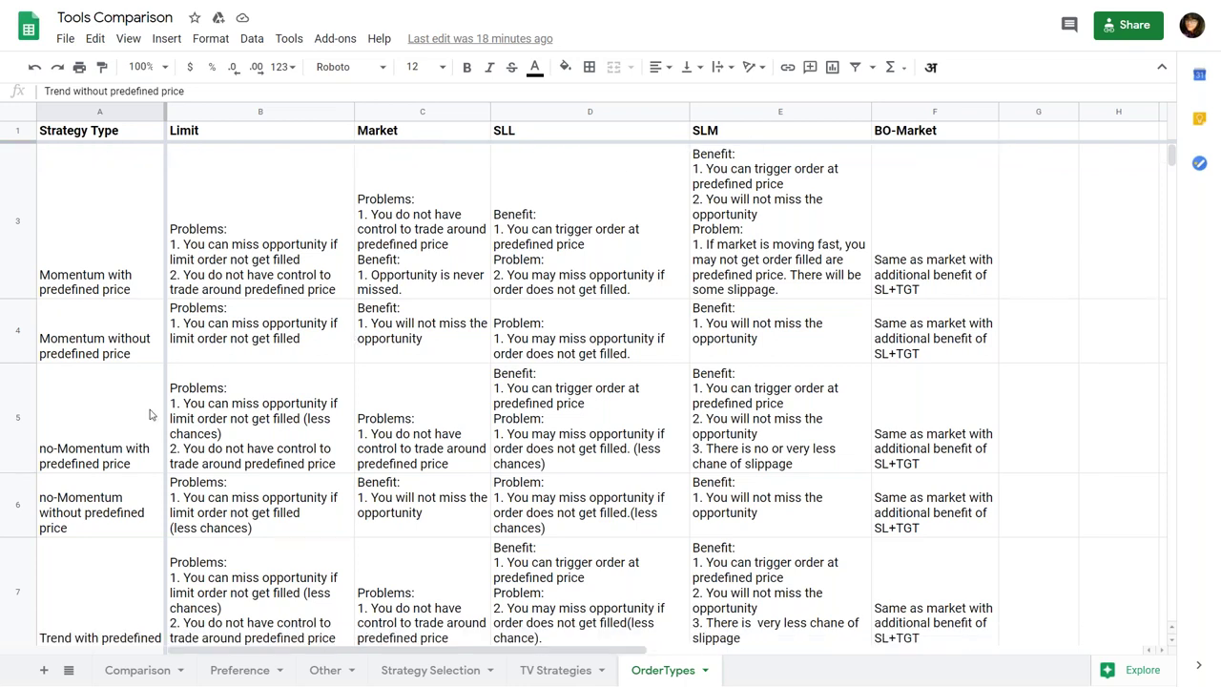
pyautogui.scroll(1, 150, 414)
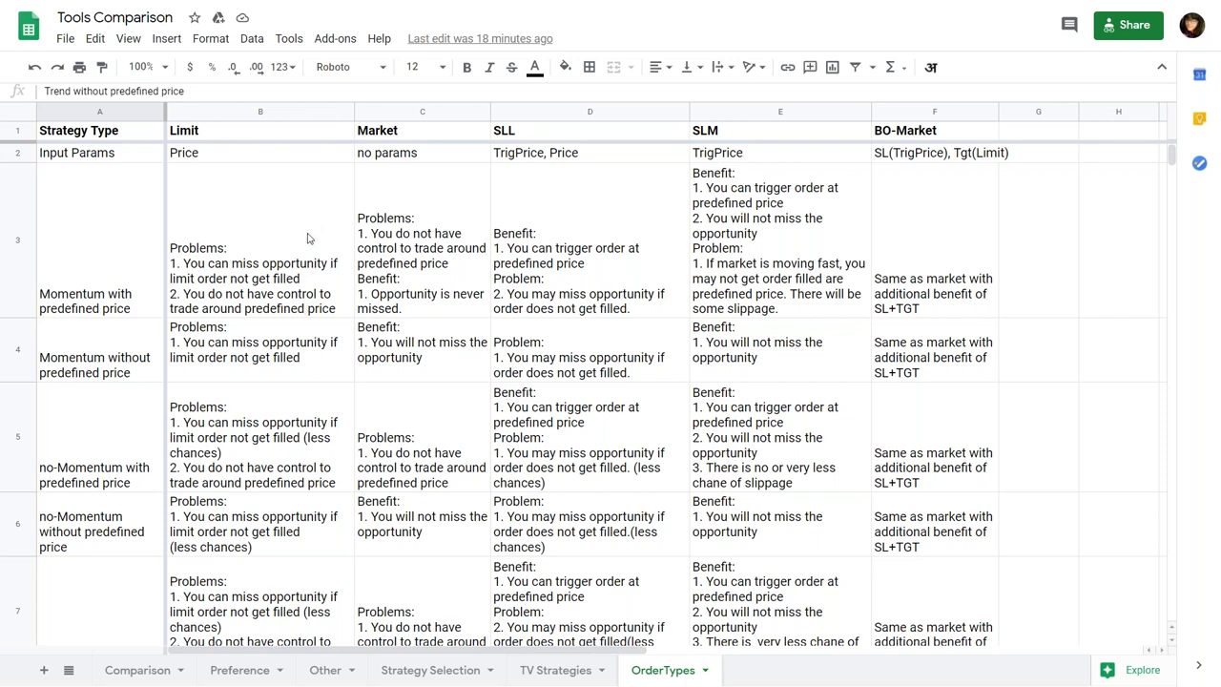
pyautogui.scroll(-1, 268, 420)
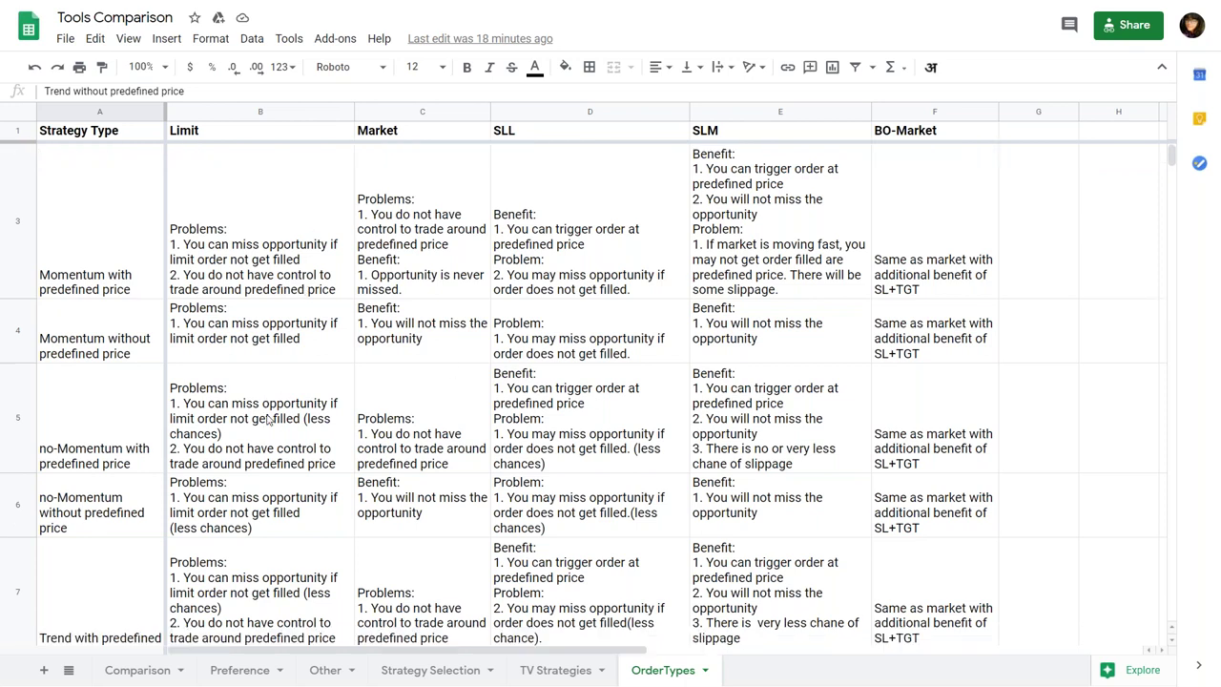
pyautogui.scroll(-5, 269, 421)
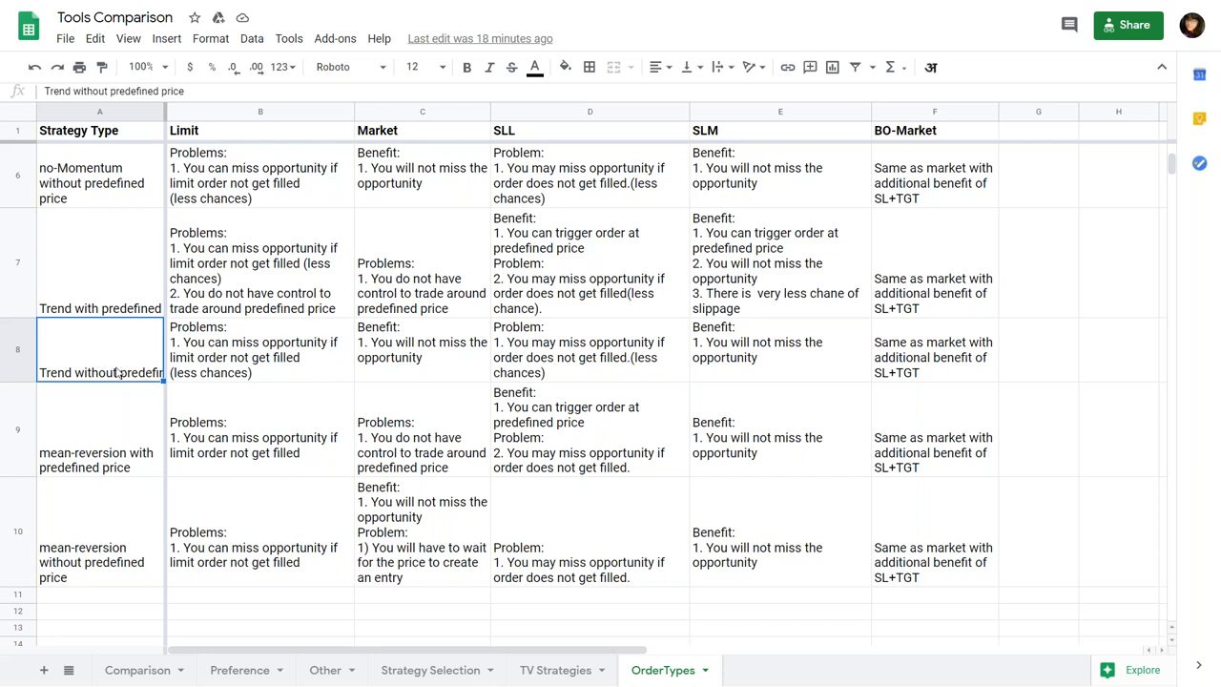
# Go through the Limit, Market, SLL, SLM and BO-Market cells for "Trend without predefined price", comparing BO-Market with Market.
pyautogui.click(203, 352)
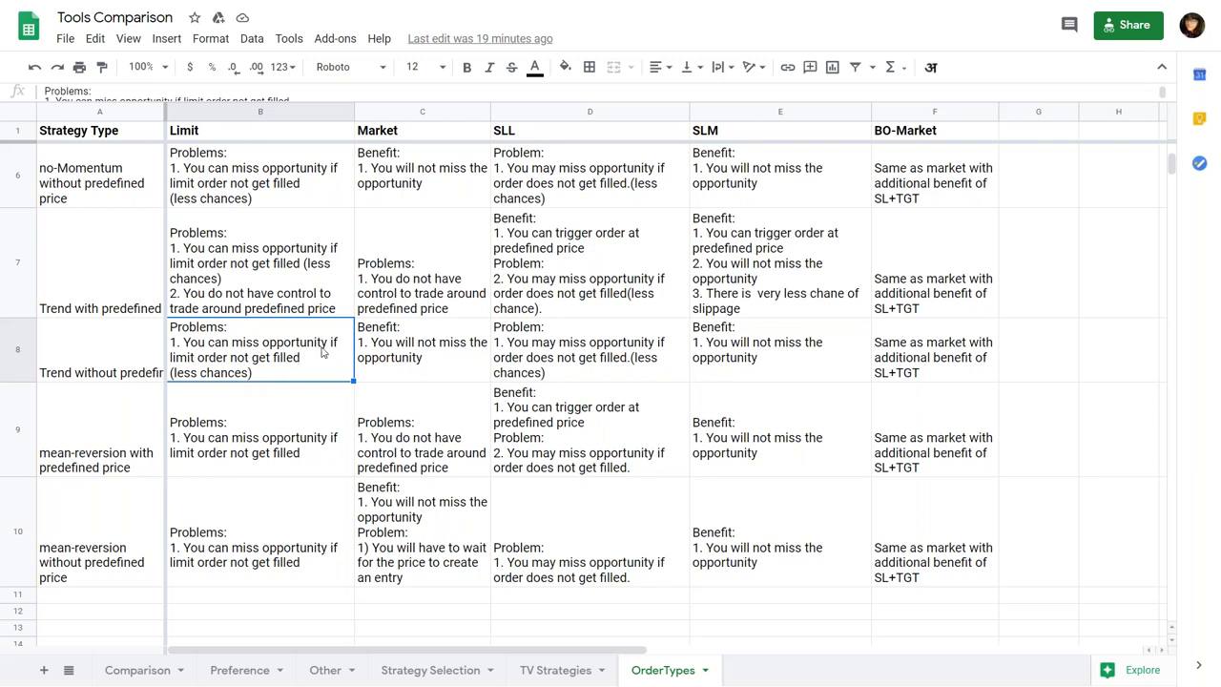
pyautogui.click(397, 348)
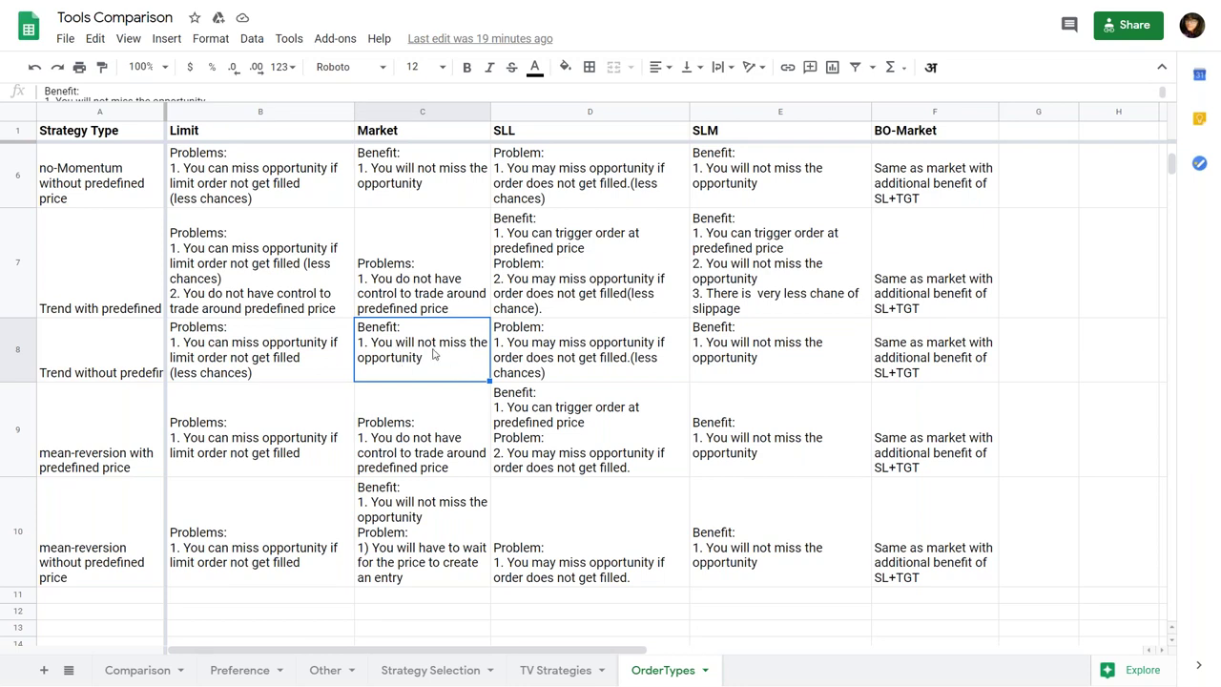
pyautogui.click(541, 357)
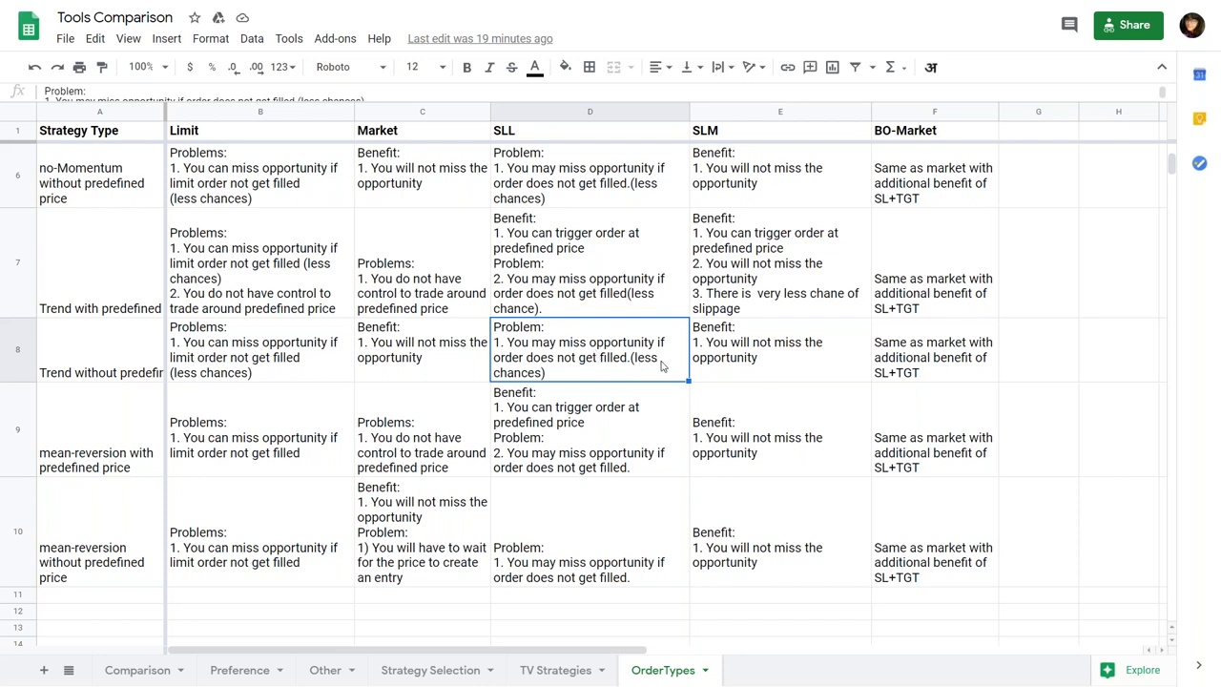
pyautogui.click(768, 347)
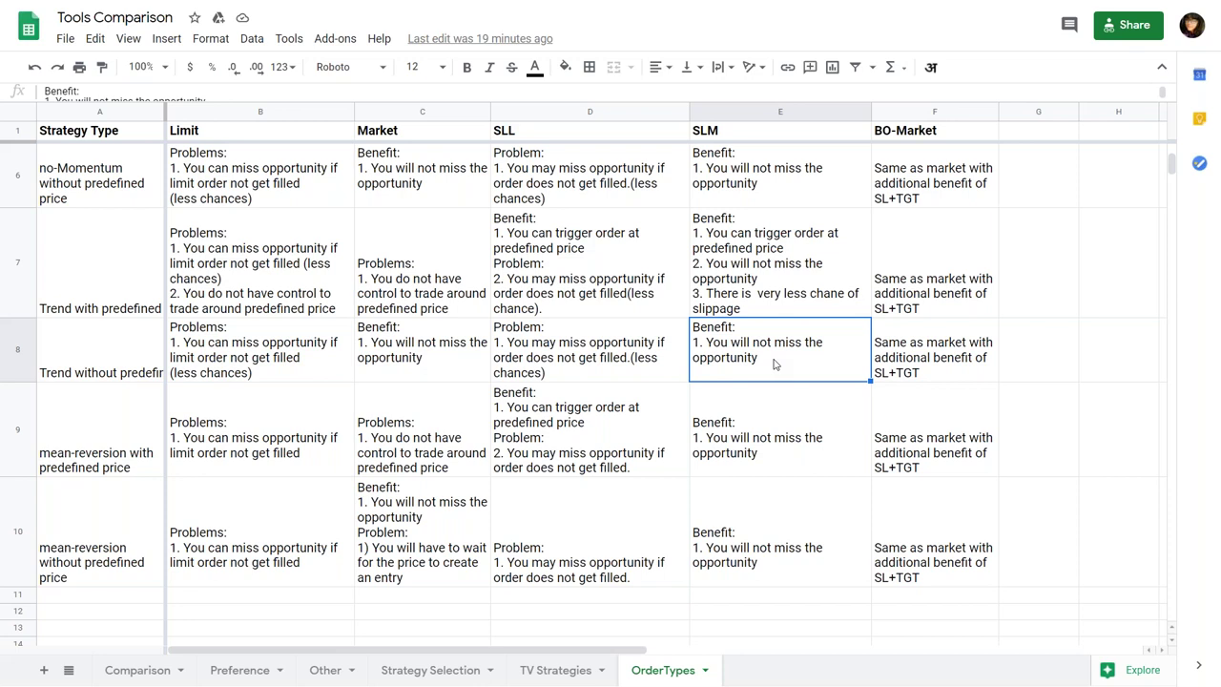
pyautogui.click(913, 346)
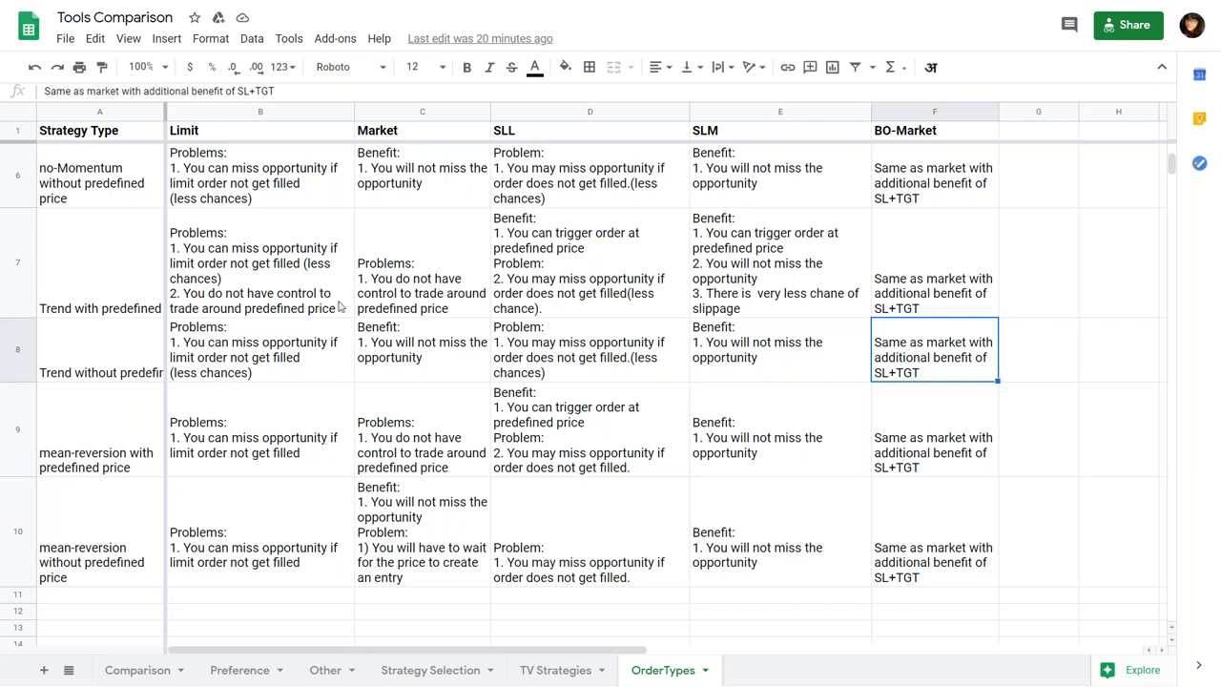
pyautogui.click(414, 353)
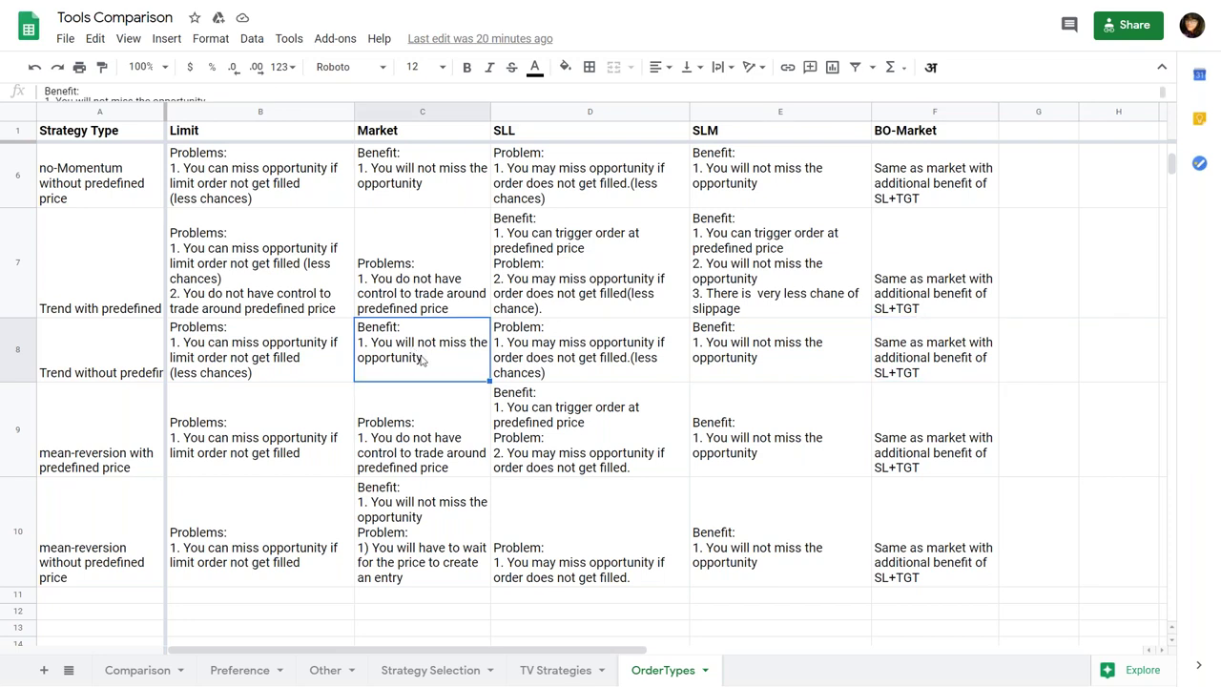
pyautogui.click(866, 358)
pyautogui.click(932, 365)
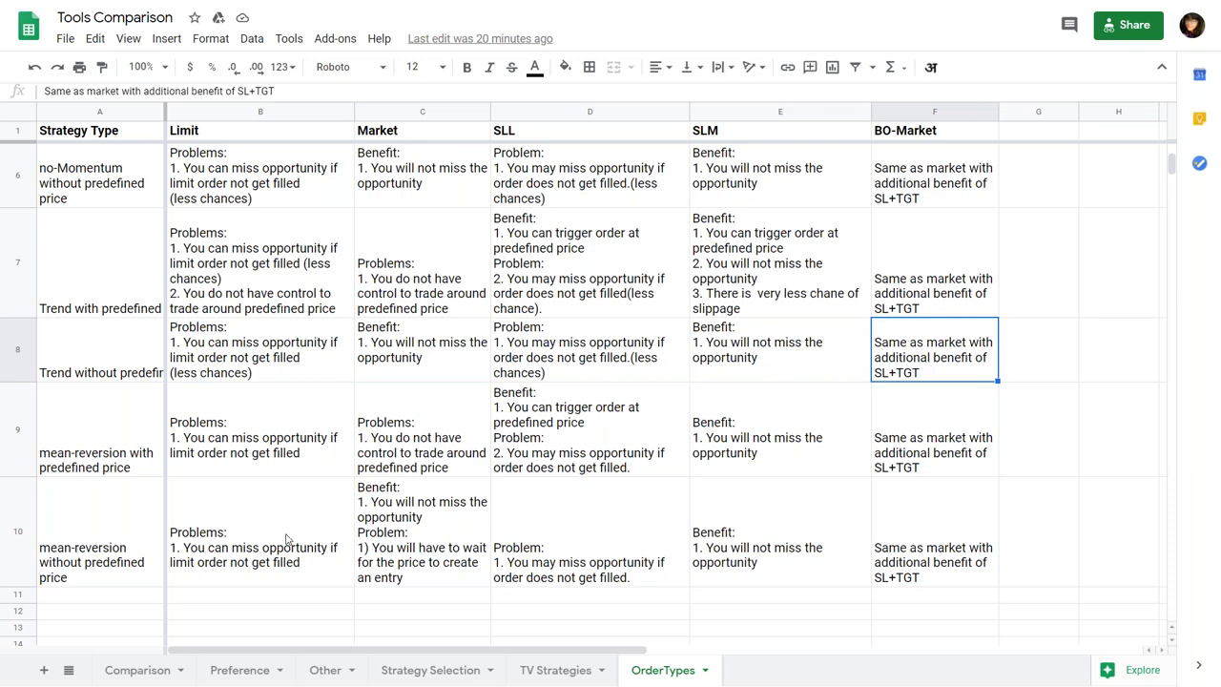
# Find the "Momentum with predefined price" row and read its Limit, Market, SLL and SLM cells one by one.
pyautogui.scroll(2, 287, 539)
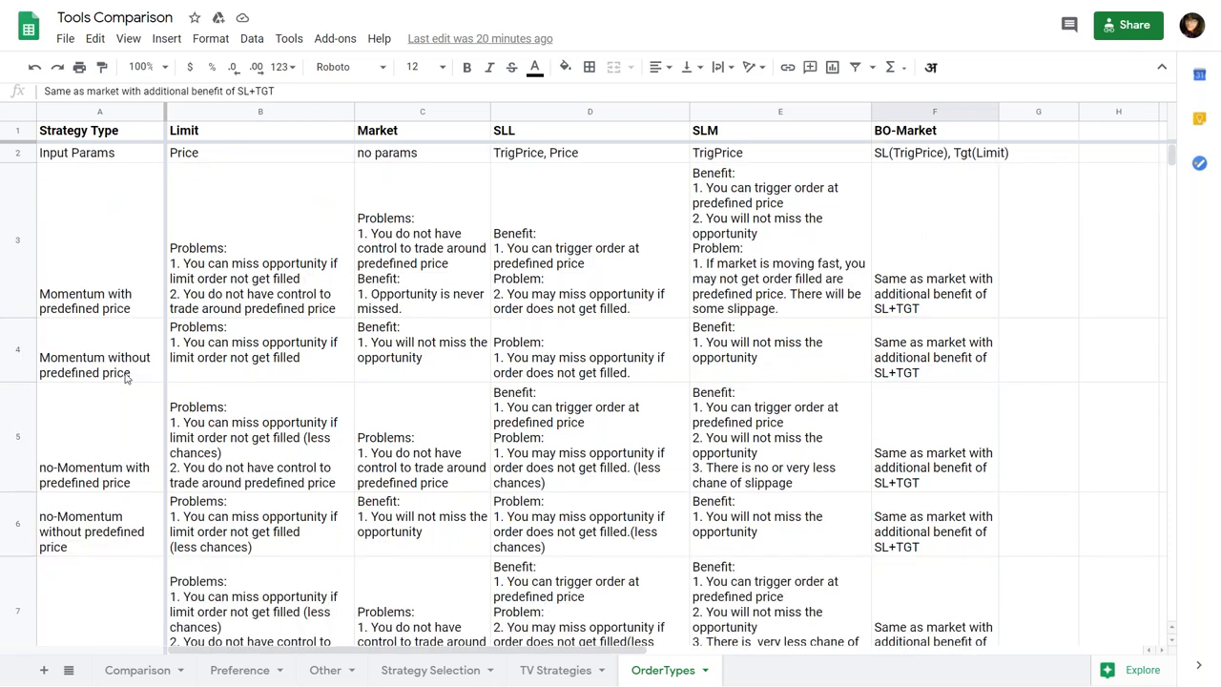
pyautogui.click(94, 280)
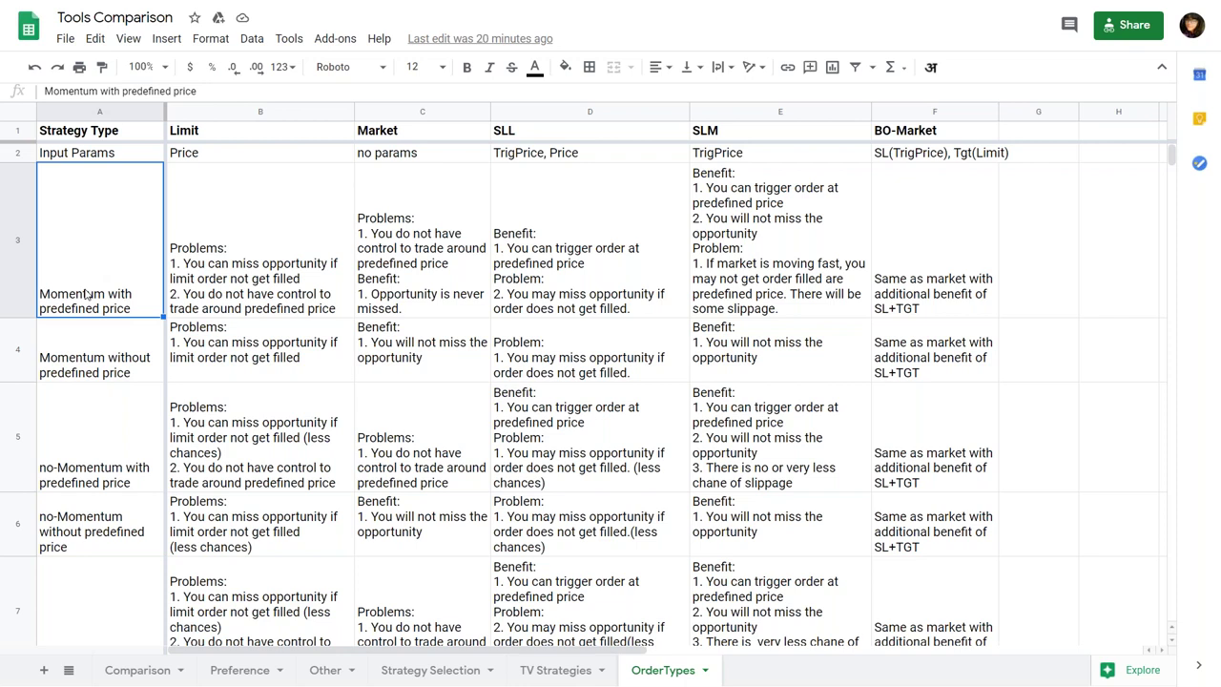
pyautogui.click(284, 237)
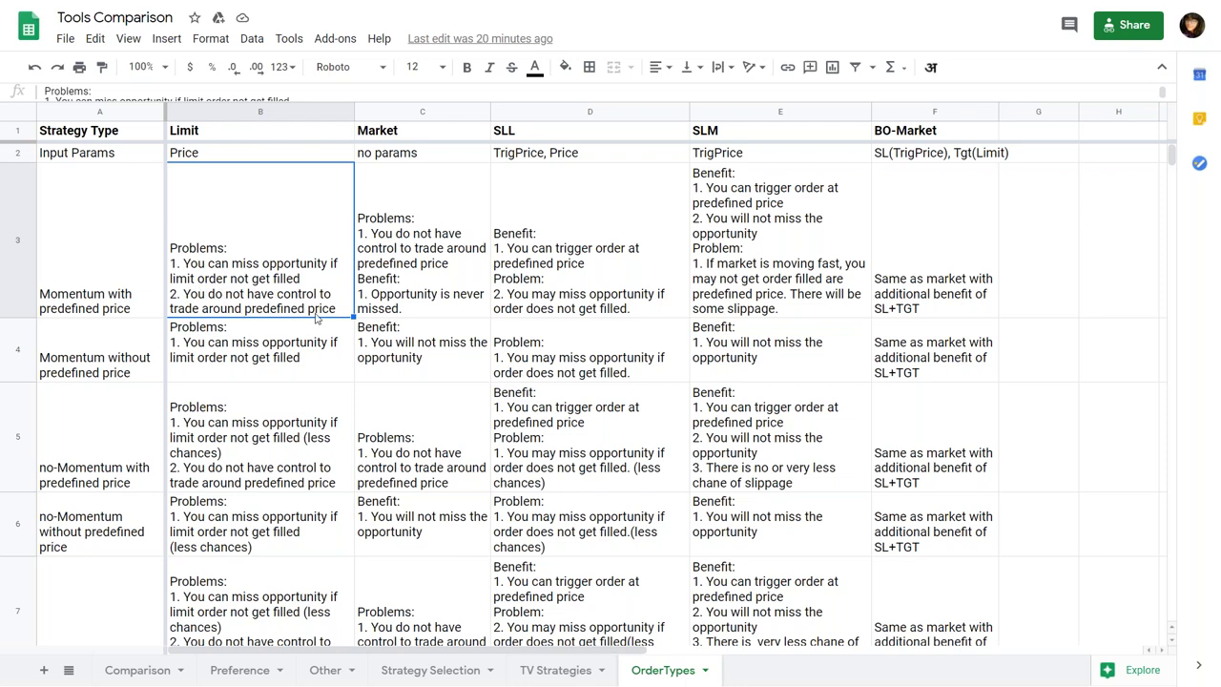
pyautogui.click(420, 239)
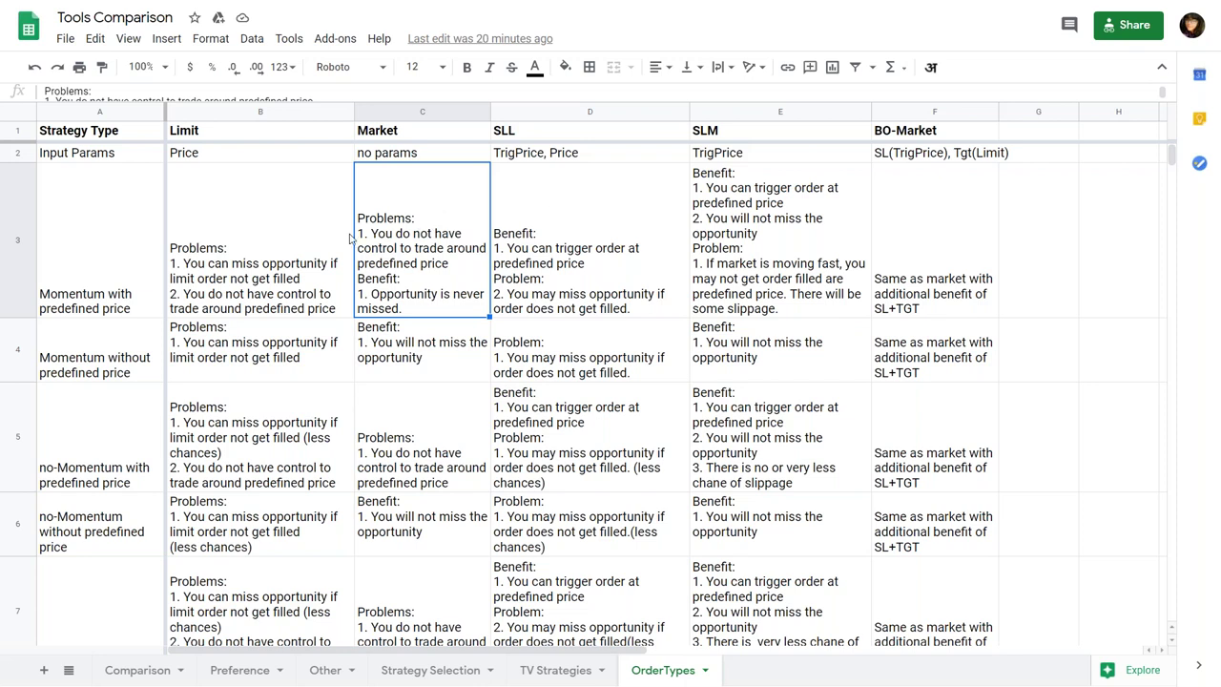
pyautogui.click(568, 262)
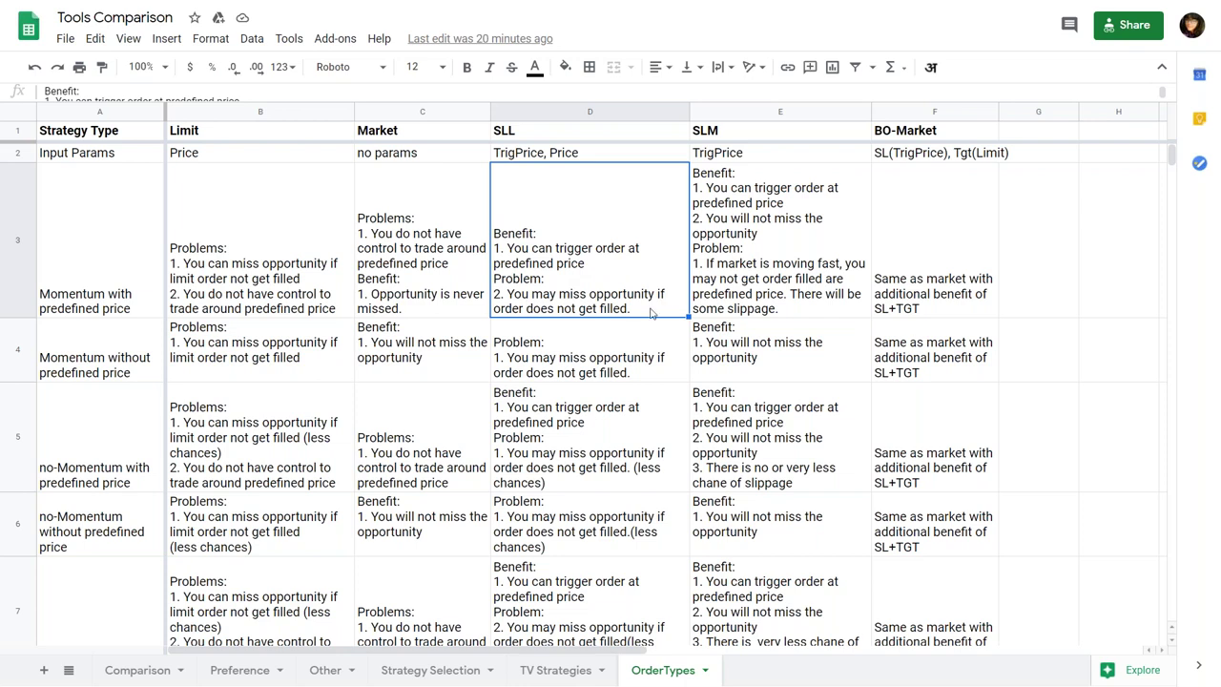
pyautogui.click(735, 217)
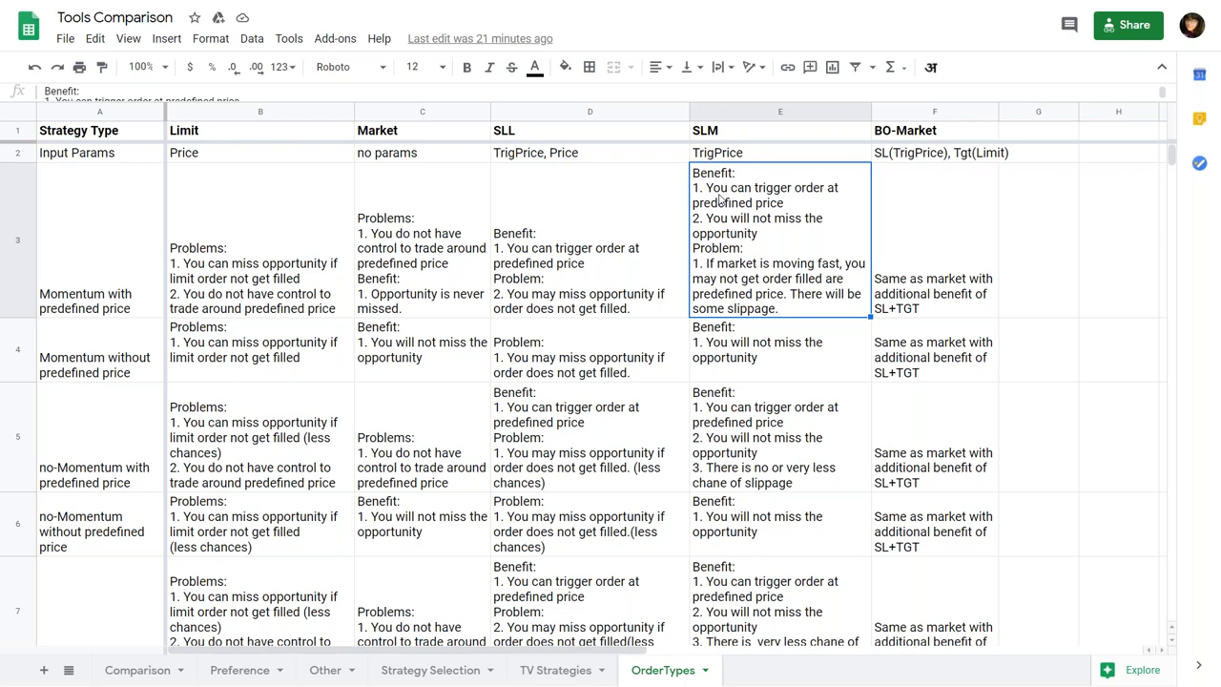
# Compare the SLL and SLM benefits and problems for the "Momentum with predefined price" strategy type.
pyautogui.click(549, 245)
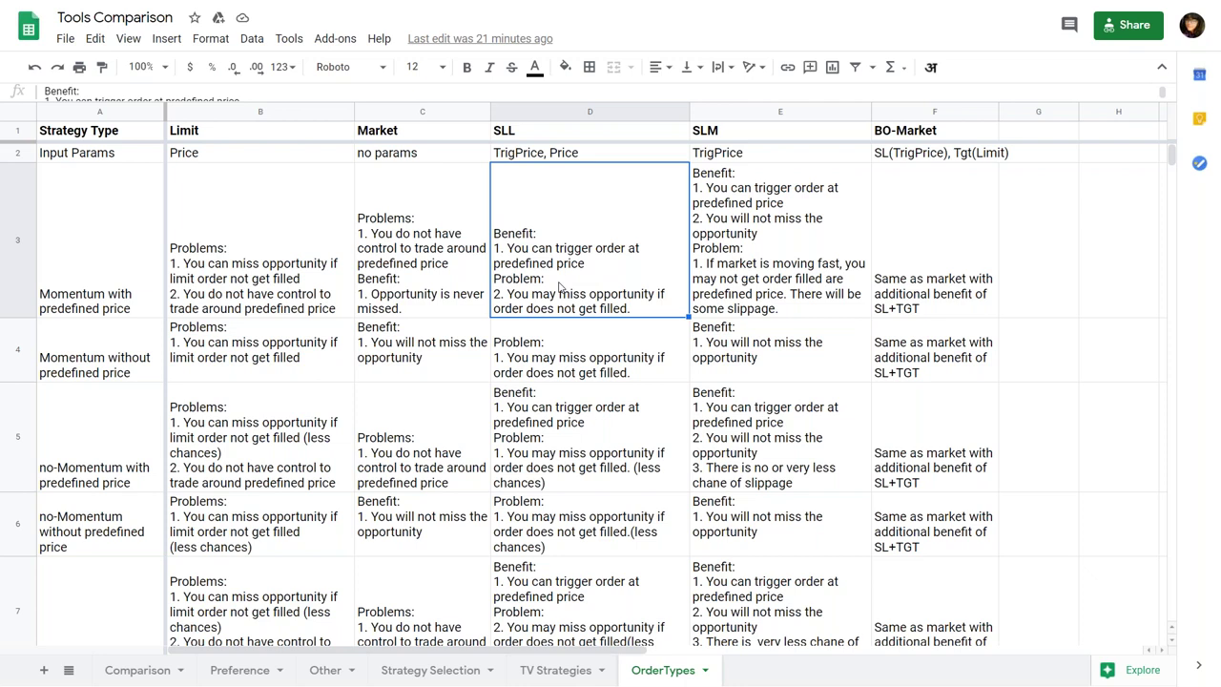
pyautogui.click(722, 237)
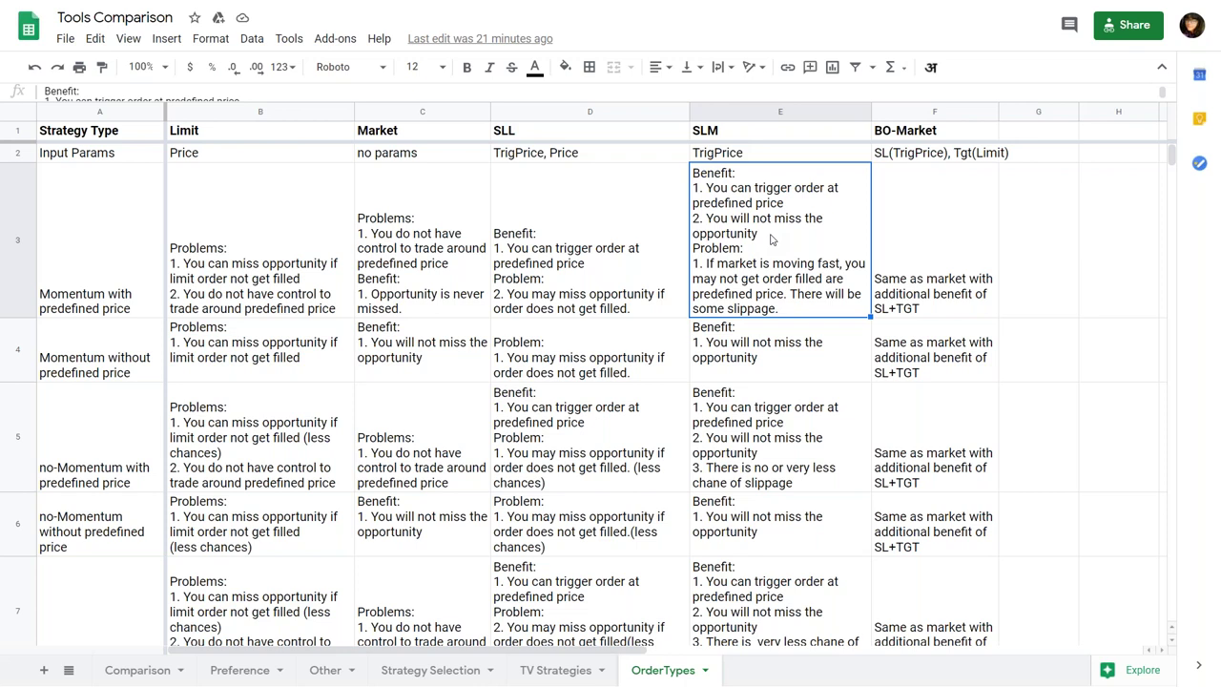
pyautogui.click(541, 301)
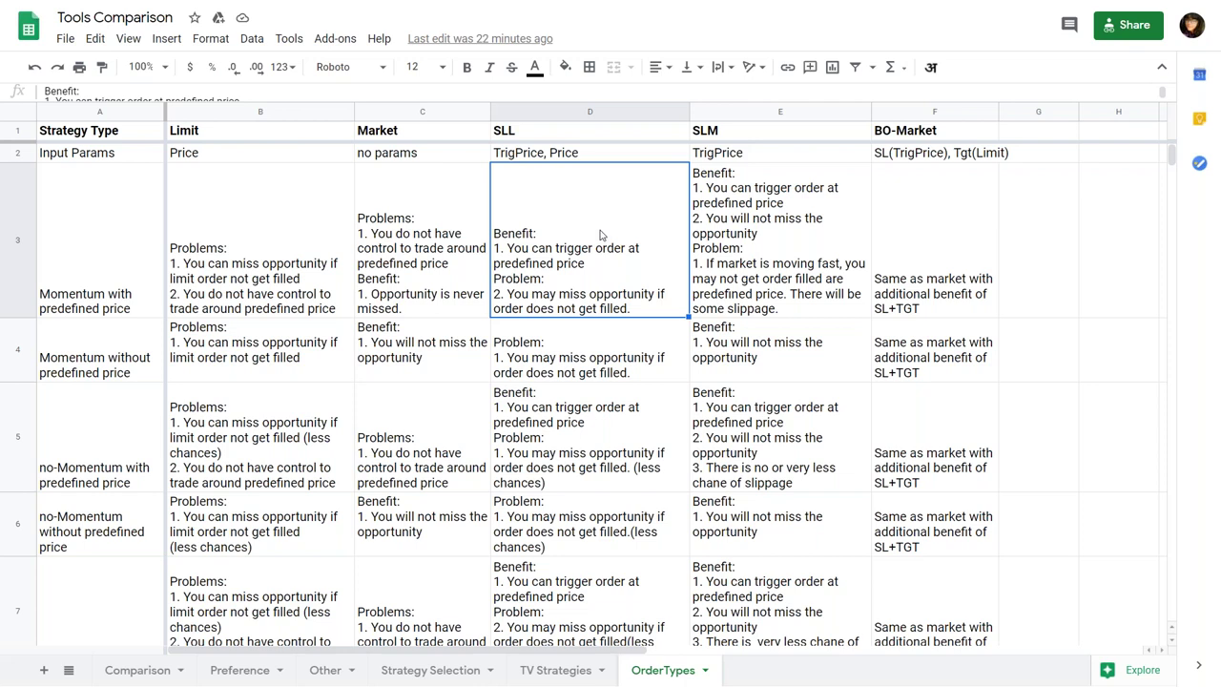
pyautogui.click(745, 257)
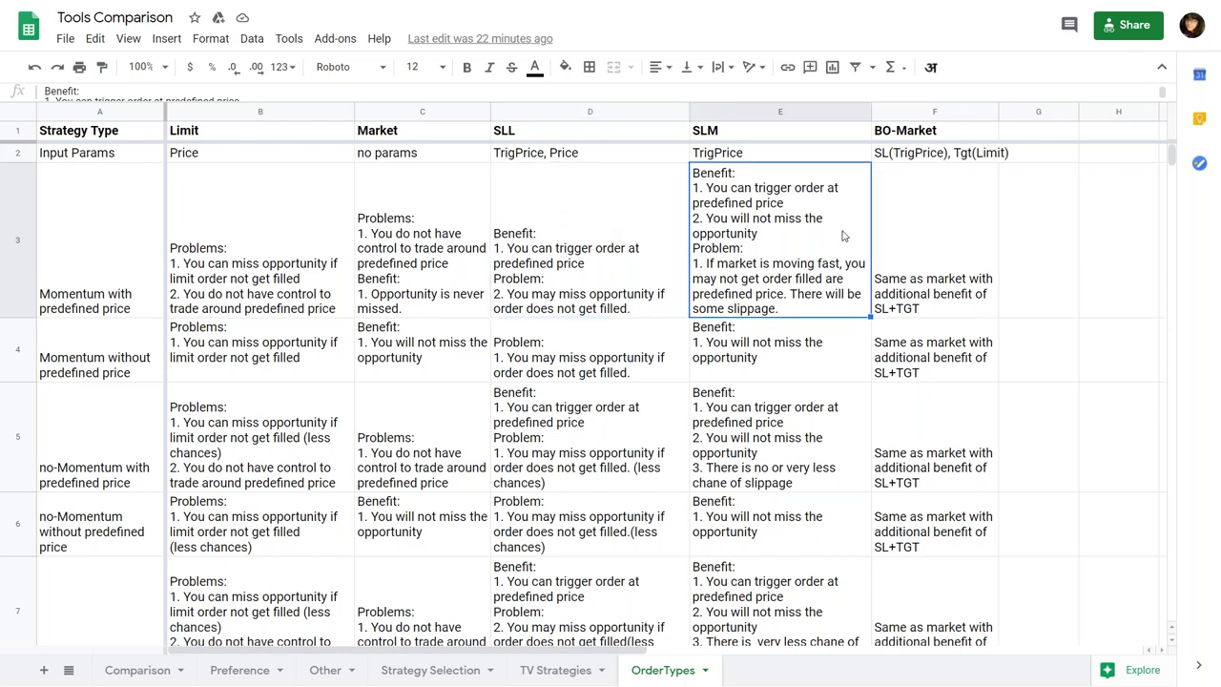
# Compare the BO-Market cell with the Market cell in the "Momentum with predefined price" row.
pyautogui.click(916, 246)
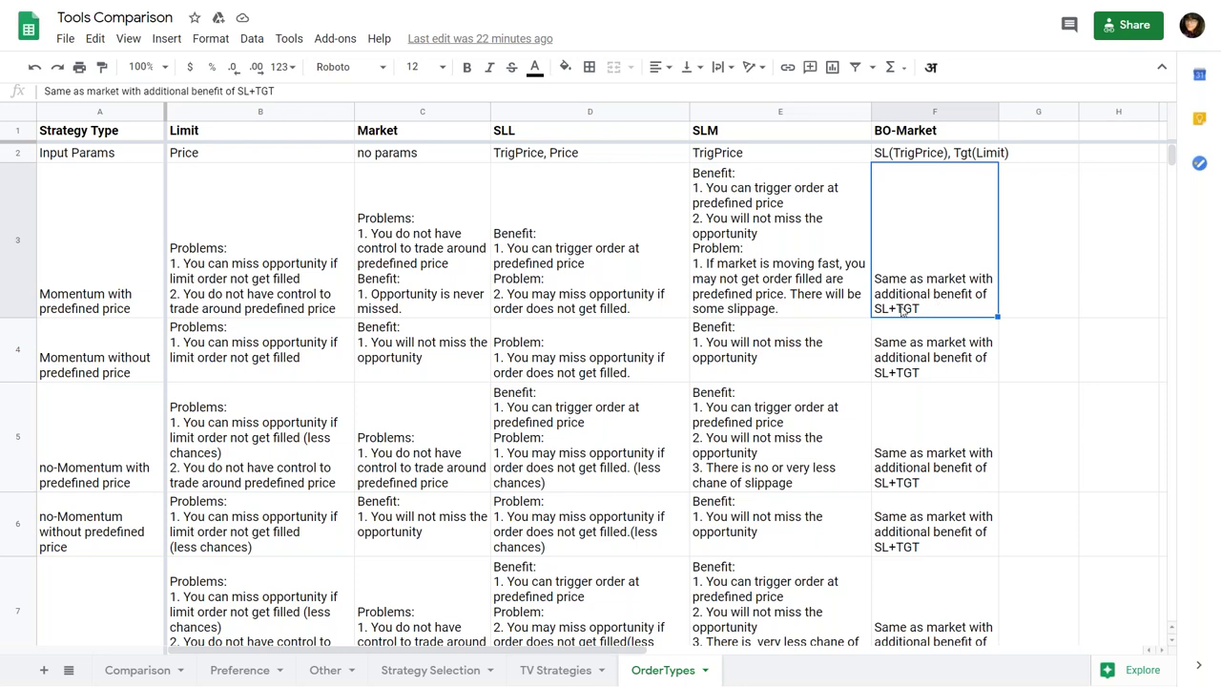
pyautogui.click(438, 299)
pyautogui.click(883, 299)
pyautogui.click(407, 286)
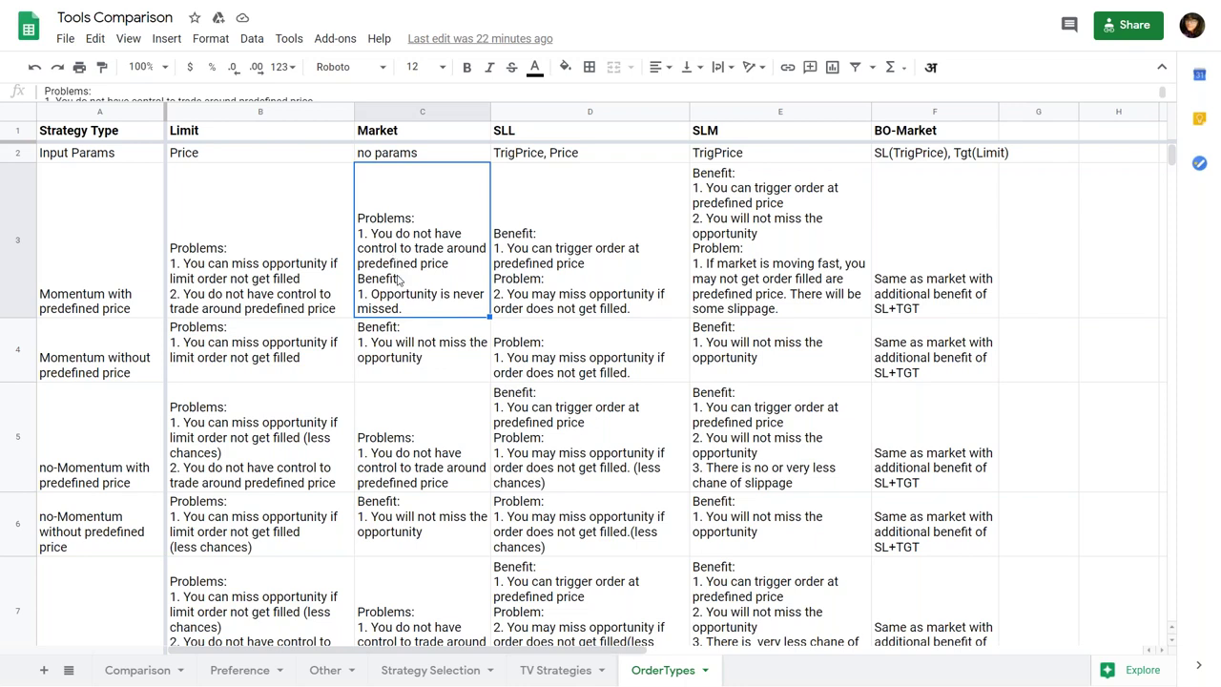
# Examine the order type notes in the no-Momentum rows and the SLL and SLM cells for "Trend with predefined price".
pyautogui.scroll(-1, 400, 279)
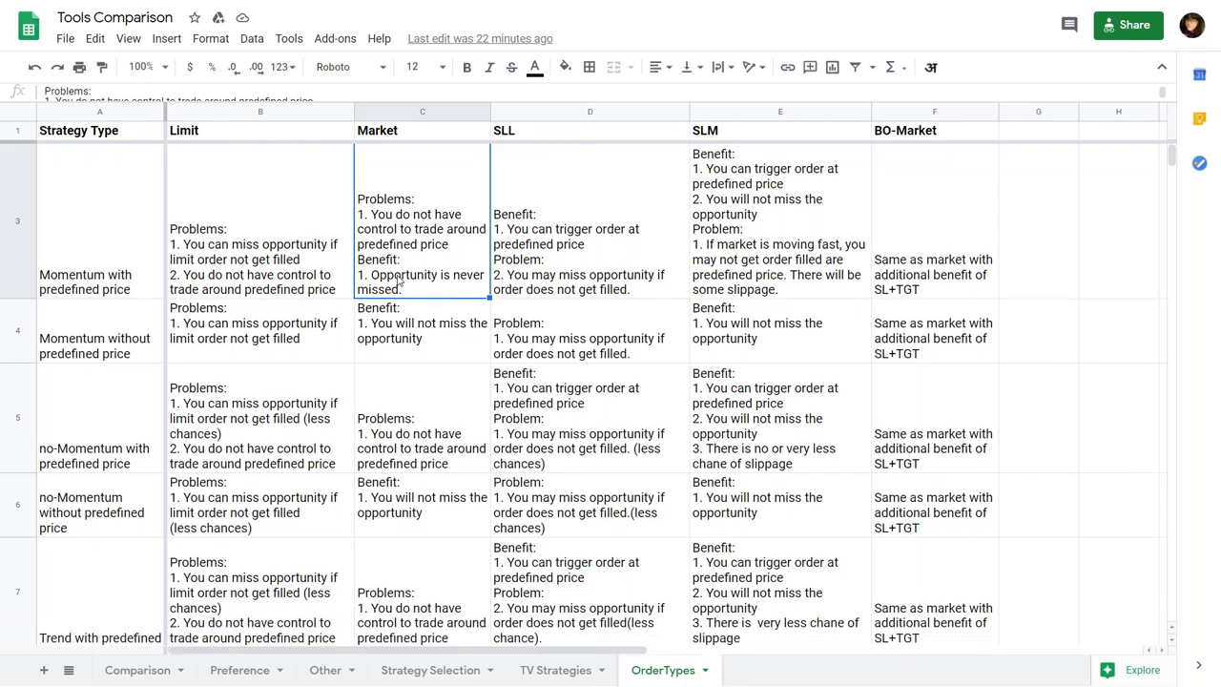
pyautogui.scroll(-3, 400, 280)
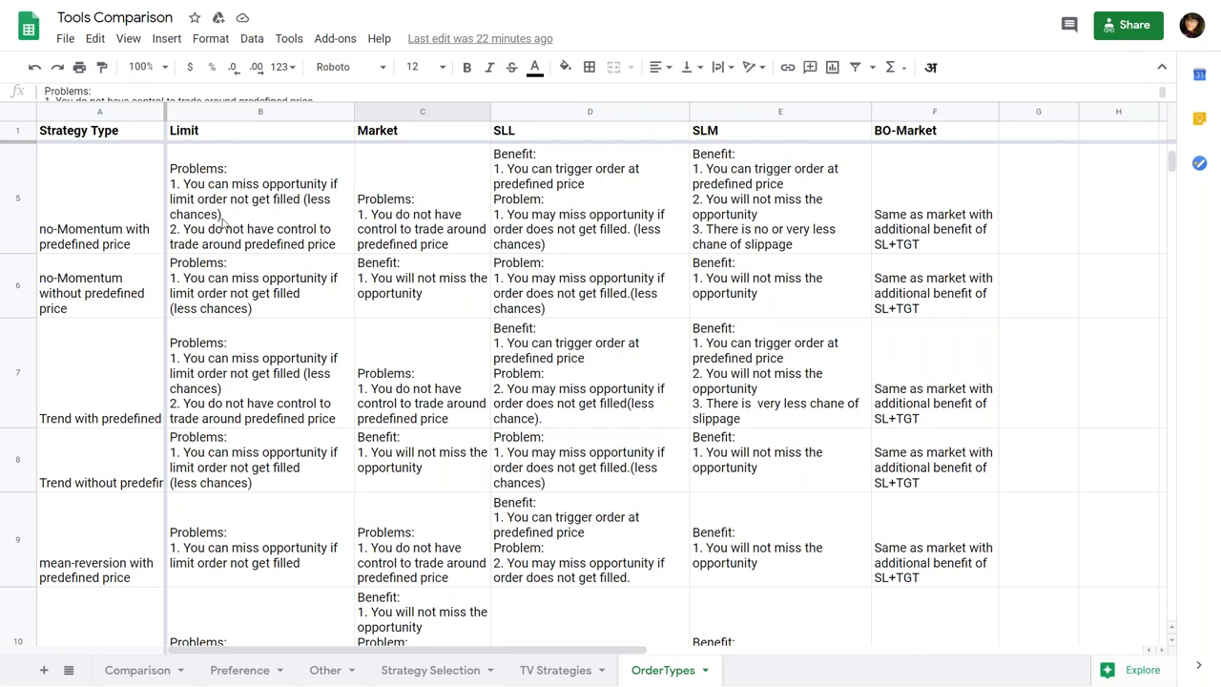
pyautogui.press('Right')
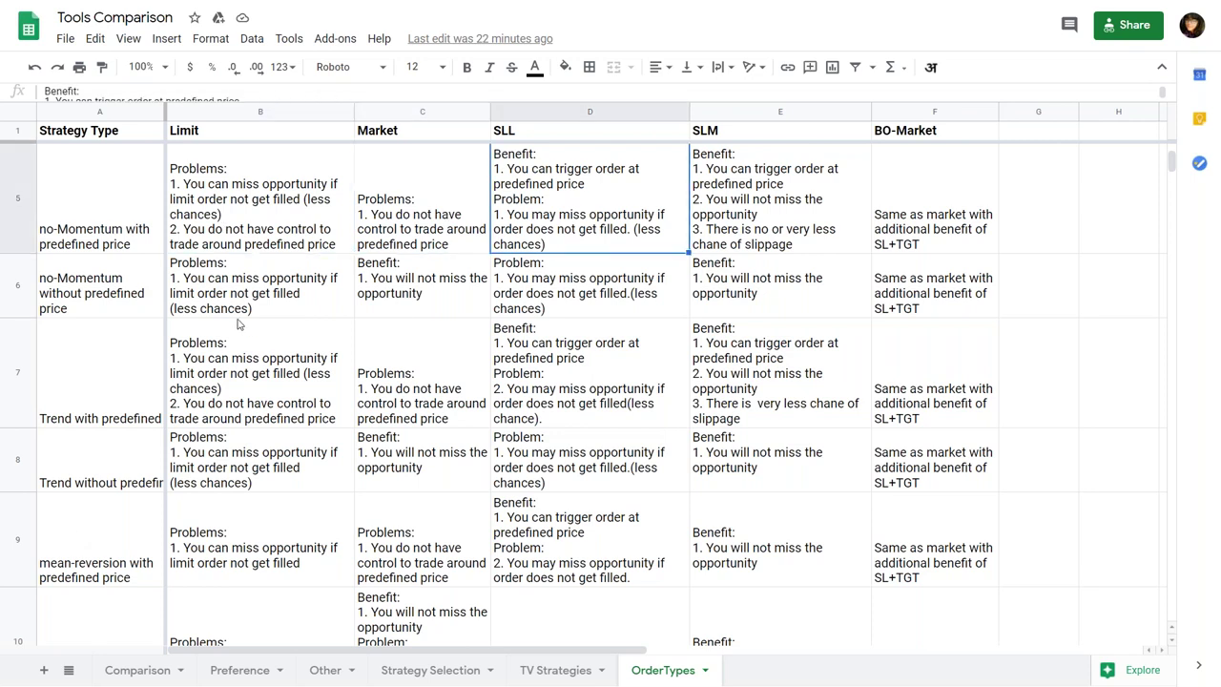
pyautogui.click(445, 303)
pyautogui.click(565, 302)
pyautogui.click(573, 351)
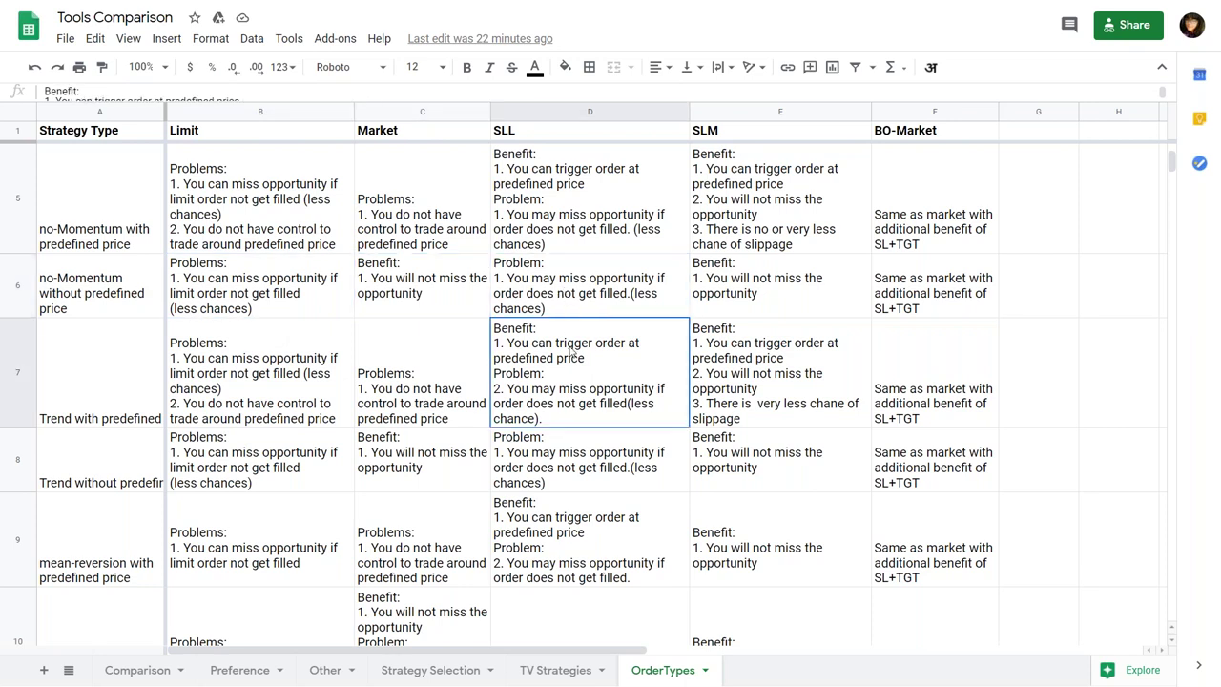
pyautogui.click(723, 367)
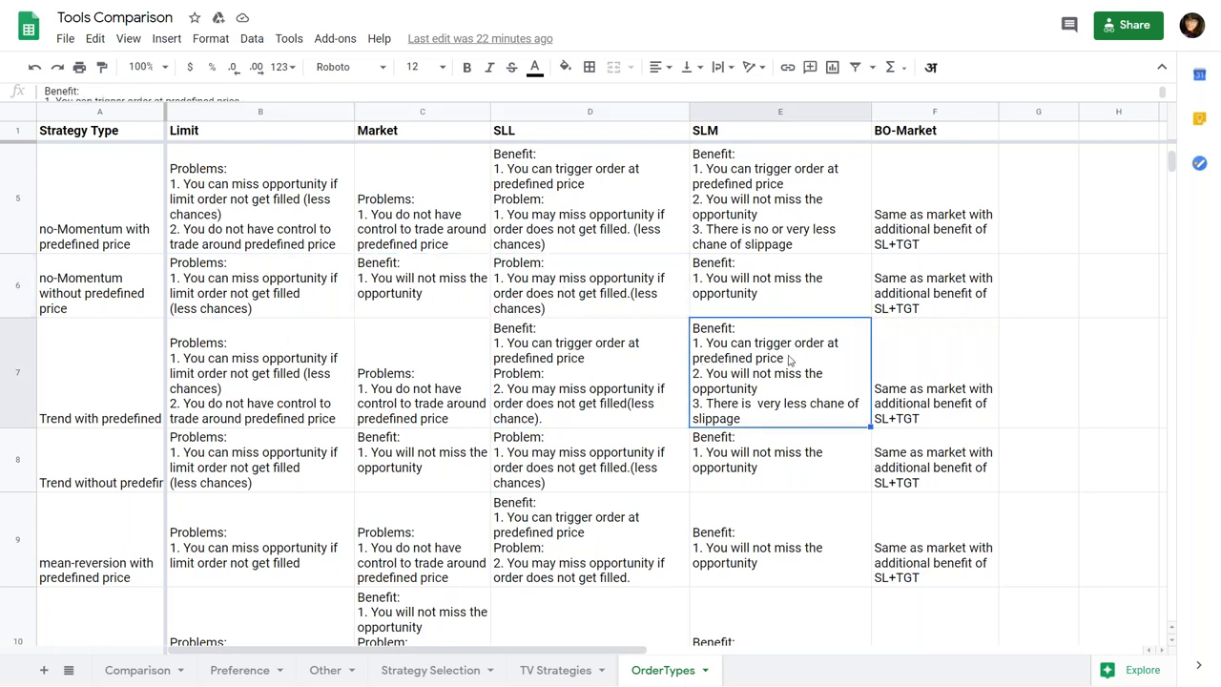
pyautogui.press('Right')
pyautogui.click(627, 365)
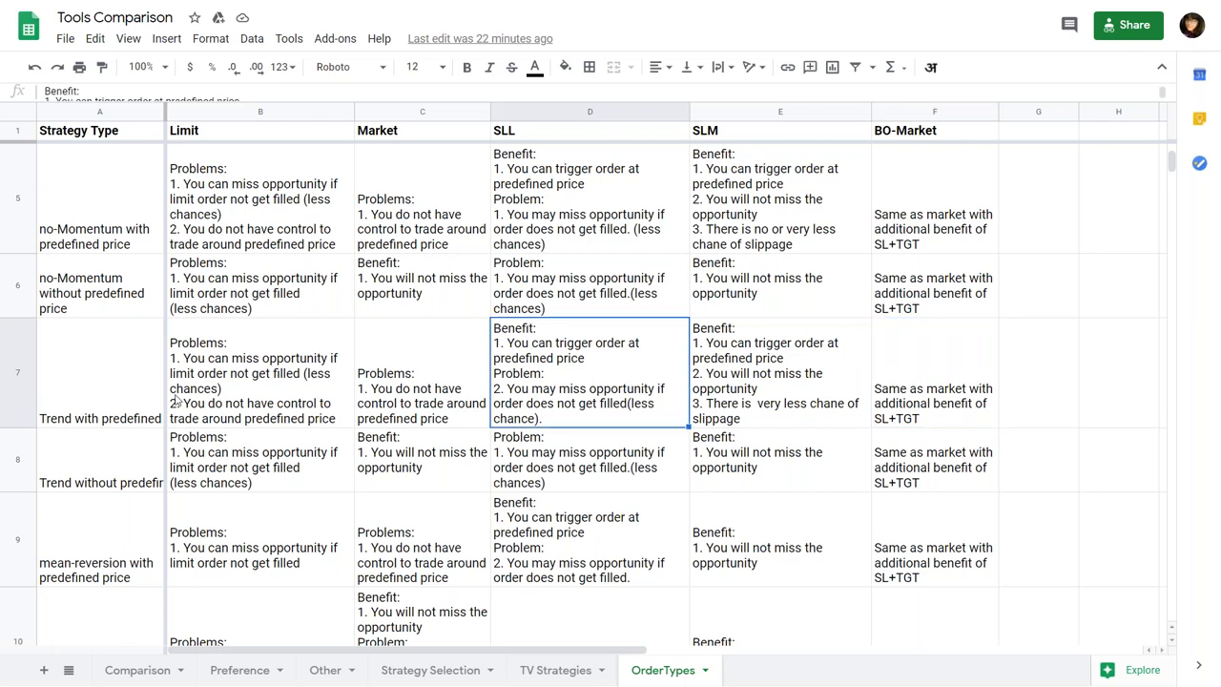
# Read the Limit, Market, SLL, SLM and BO-Market notes for the "mean-reversion with predefined price" strategy type one by one.
pyautogui.click(82, 542)
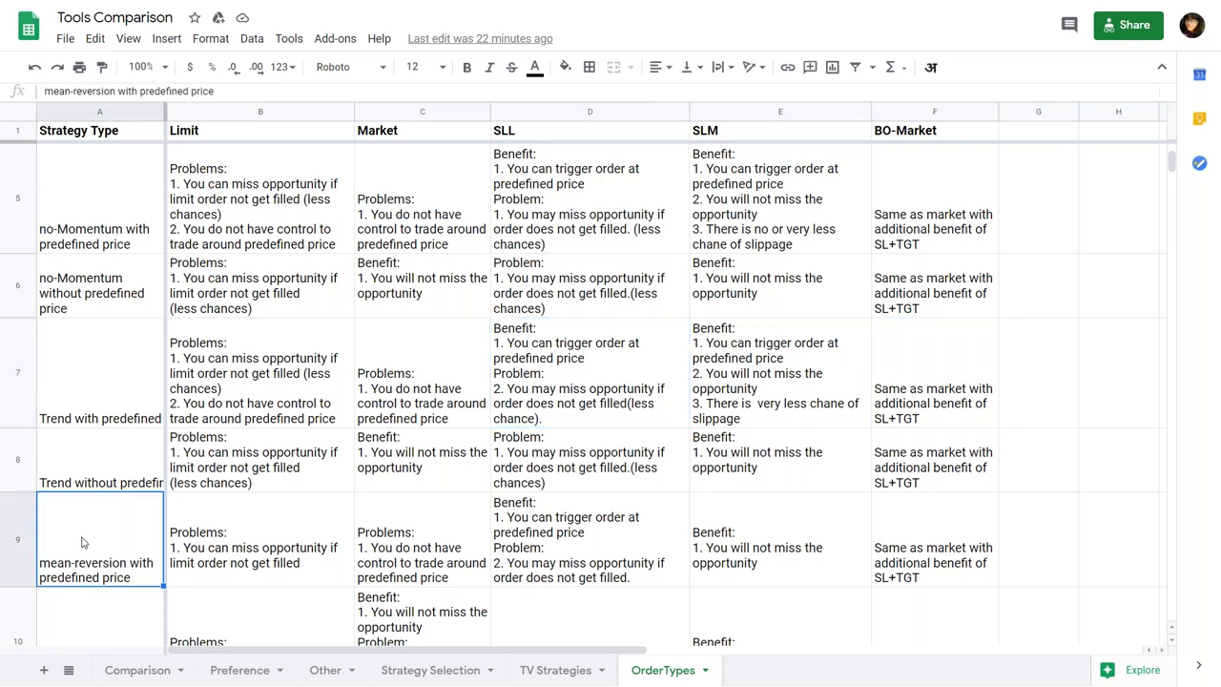
pyautogui.scroll(-2, 82, 542)
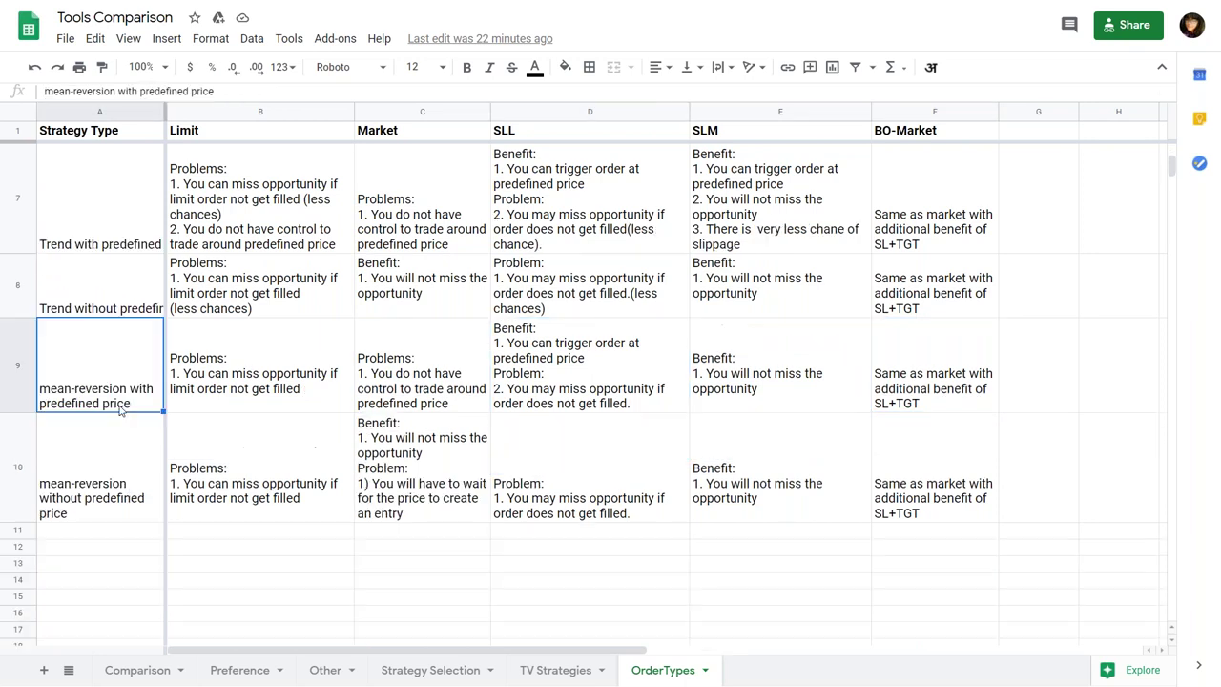
pyautogui.click(194, 391)
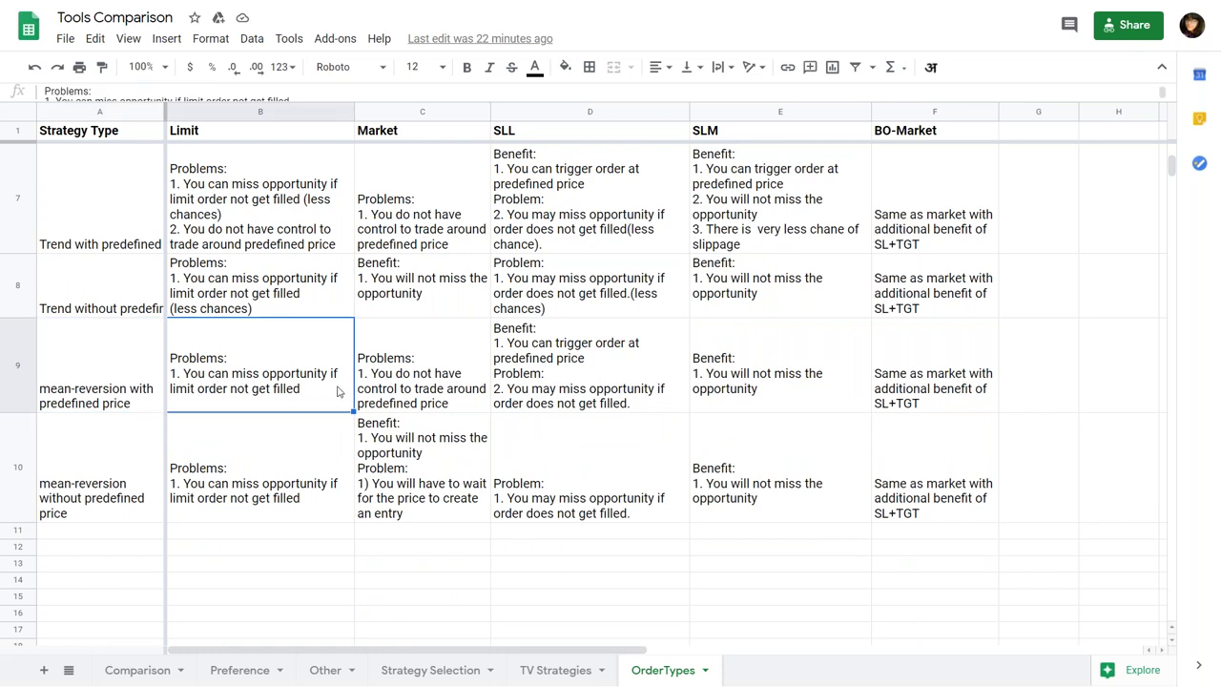
pyautogui.click(409, 403)
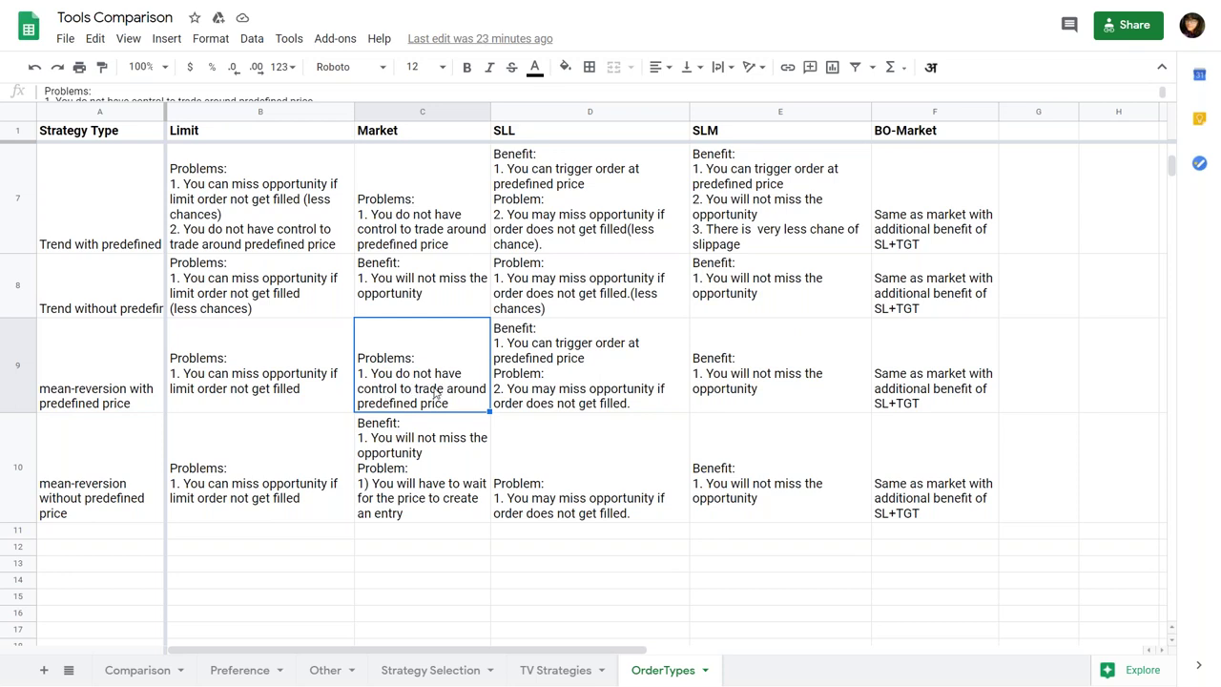
pyautogui.click(574, 382)
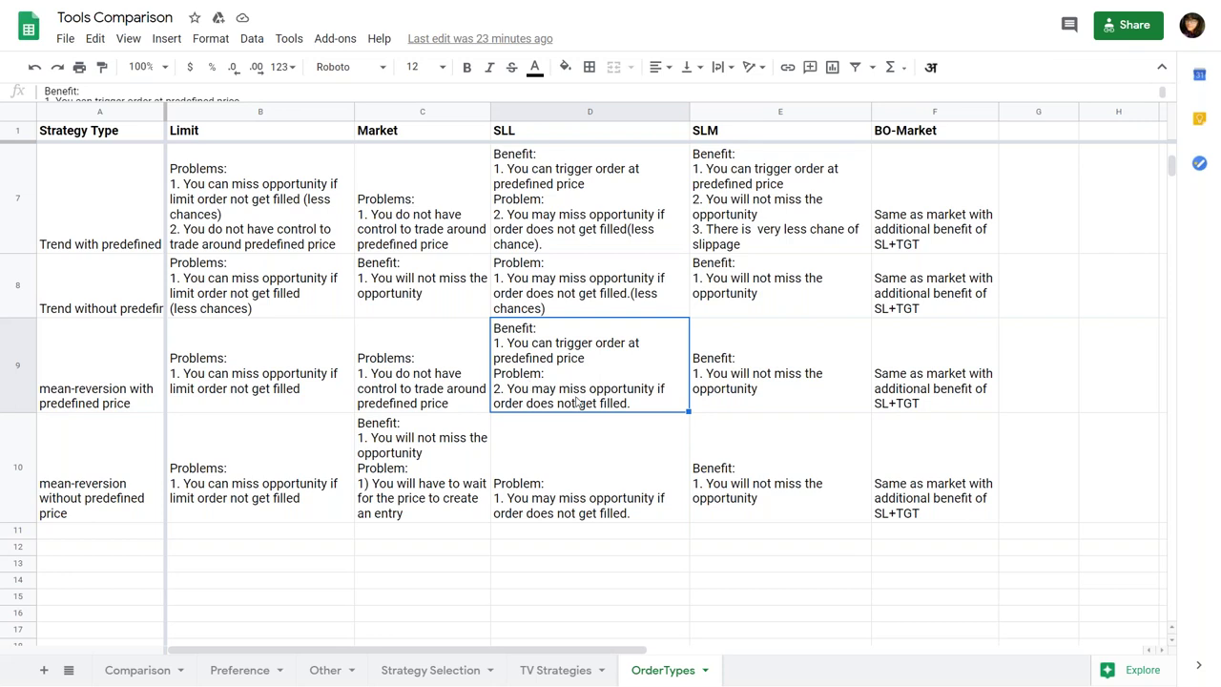
pyautogui.click(758, 371)
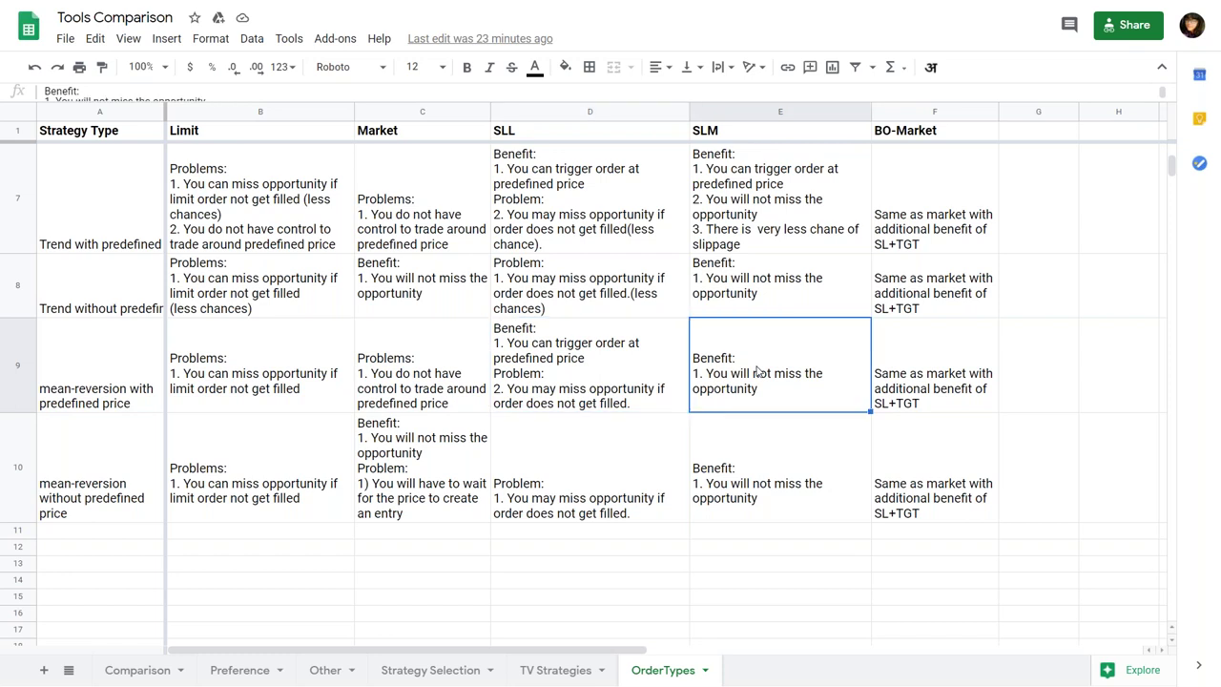
pyautogui.click(900, 359)
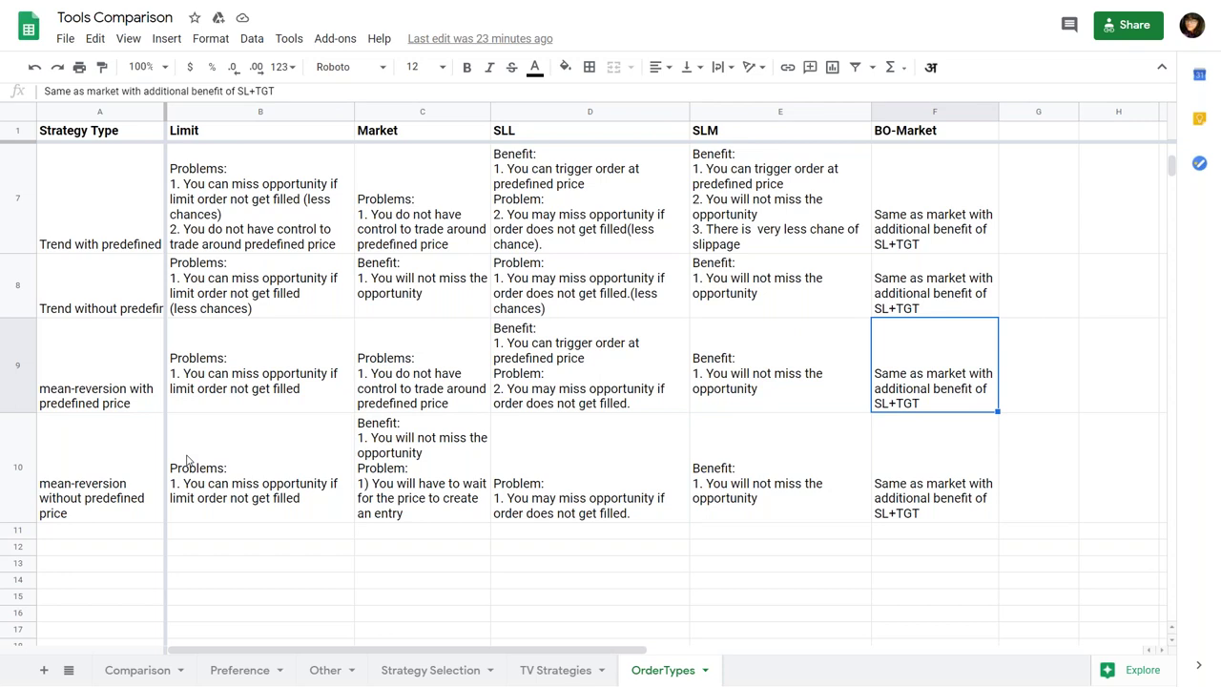
# Review the order type notes across all strategy types, from the Momentum rows down to the mean-reversion rows.
pyautogui.scroll(5, 188, 461)
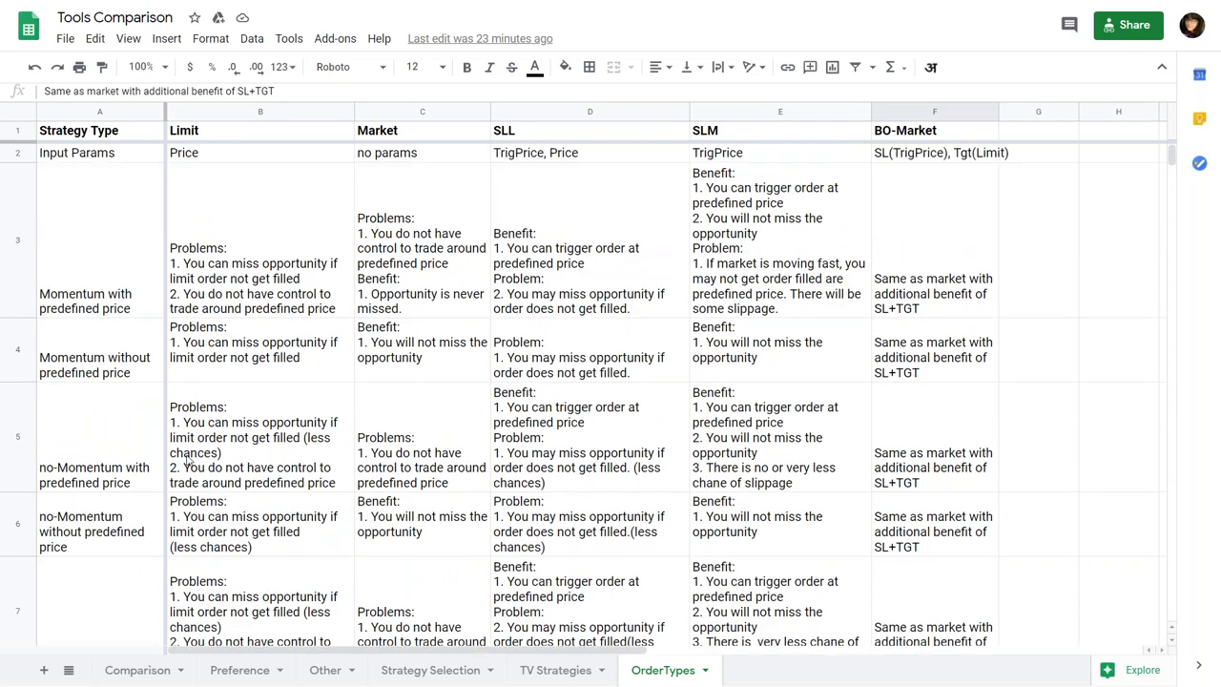
pyautogui.scroll(-1, 188, 460)
pyautogui.scroll(-3, 187, 461)
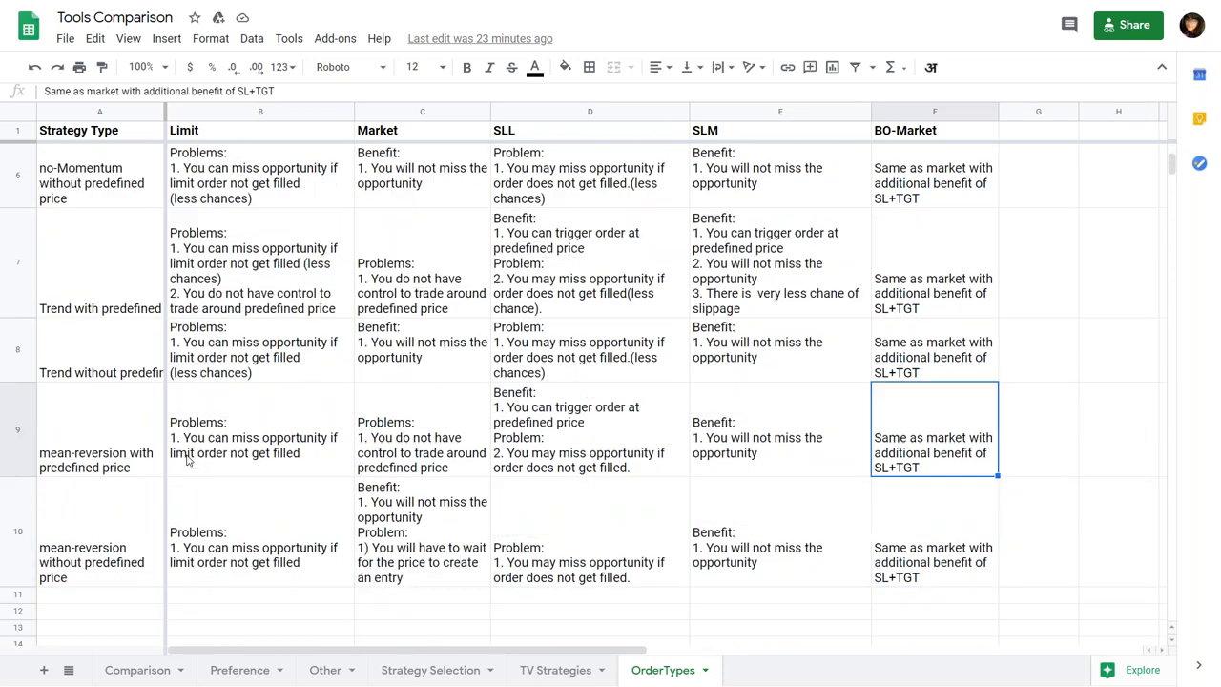
pyautogui.scroll(3, 188, 461)
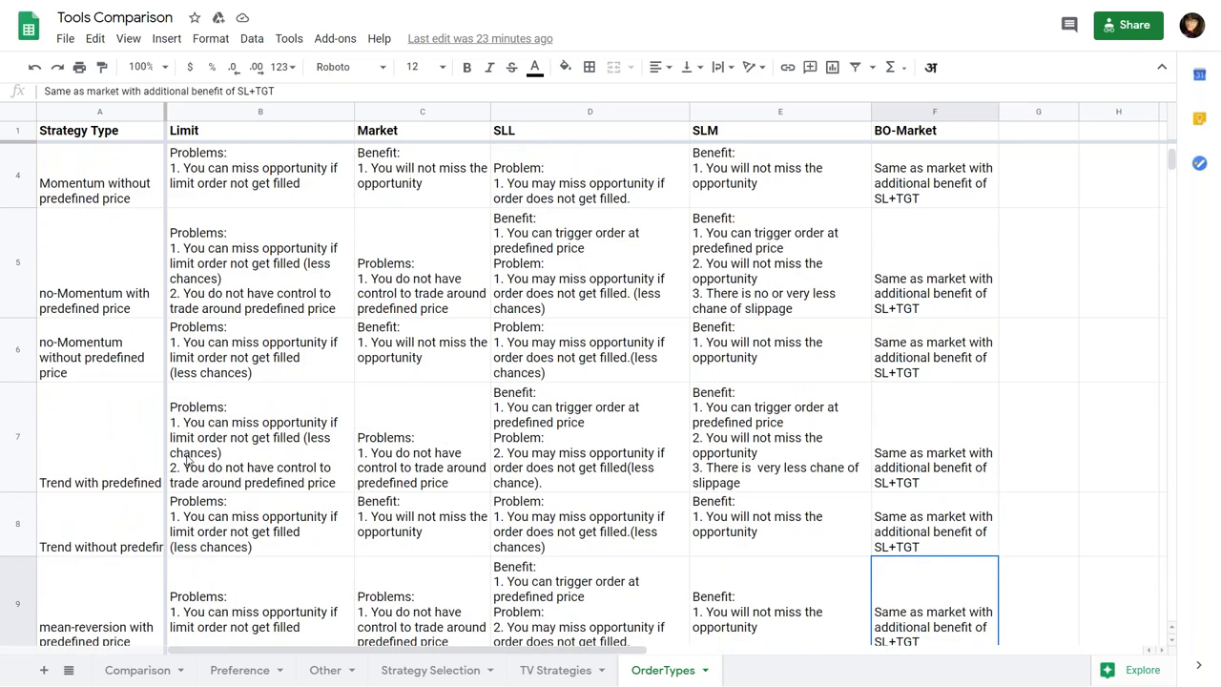
pyautogui.scroll(3, 188, 461)
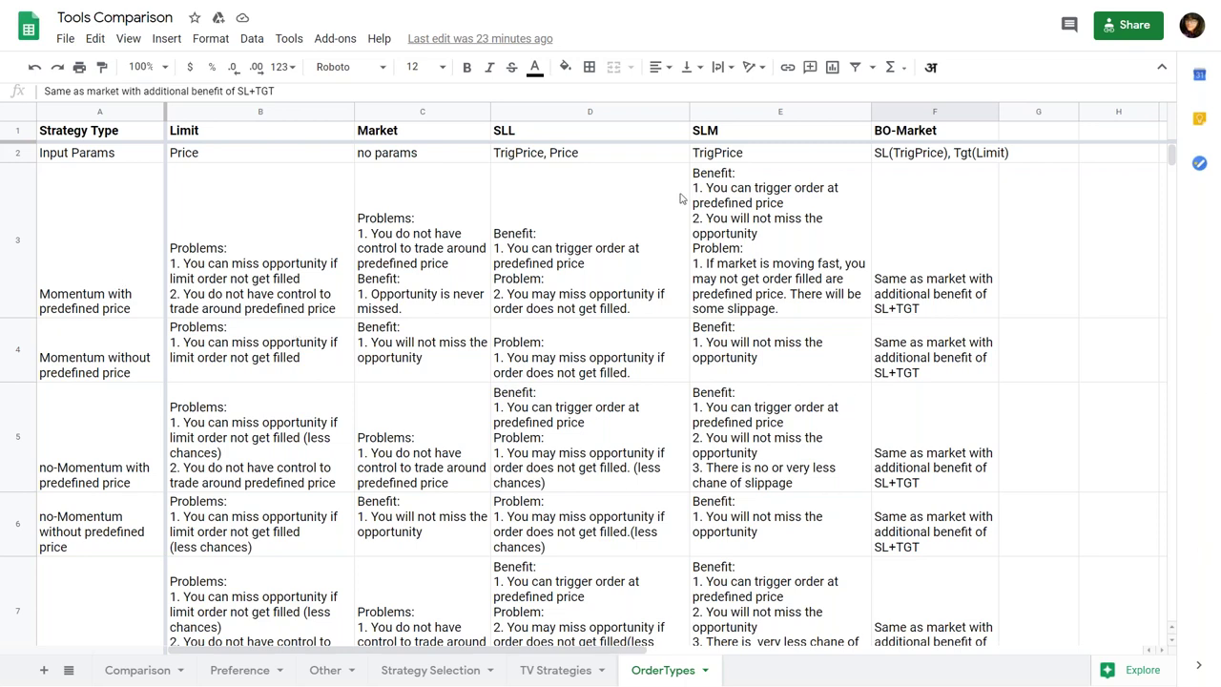
pyautogui.scroll(-2, 91, 472)
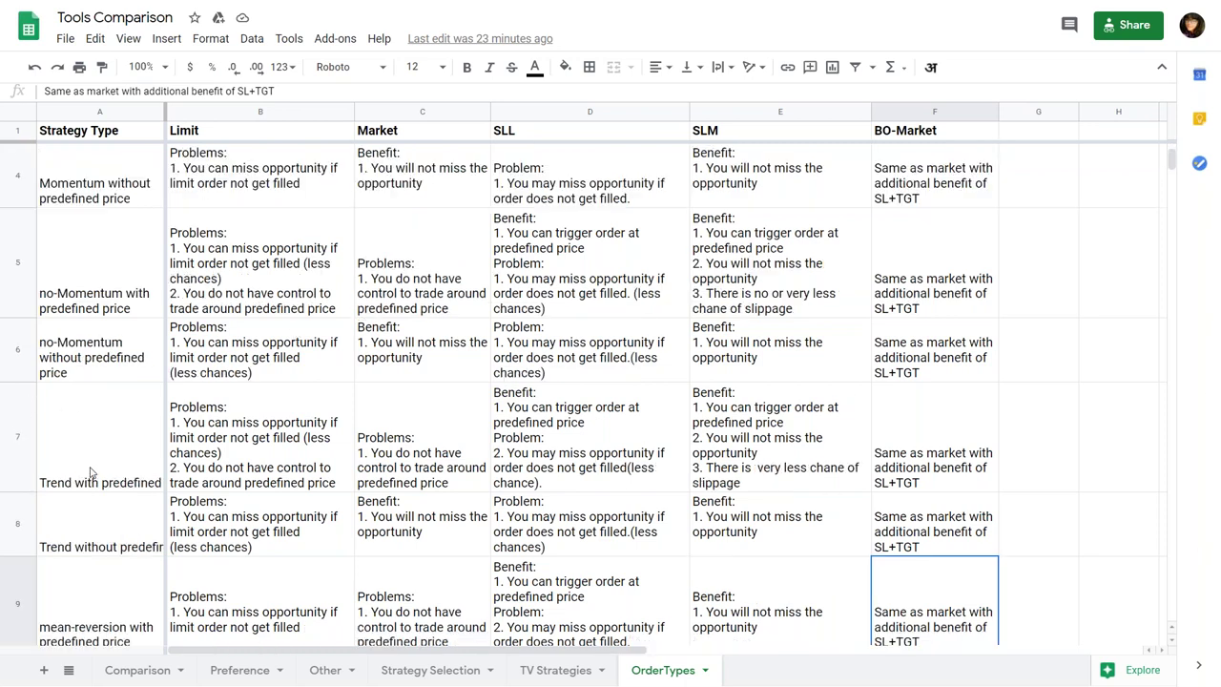
pyautogui.scroll(-2, 92, 472)
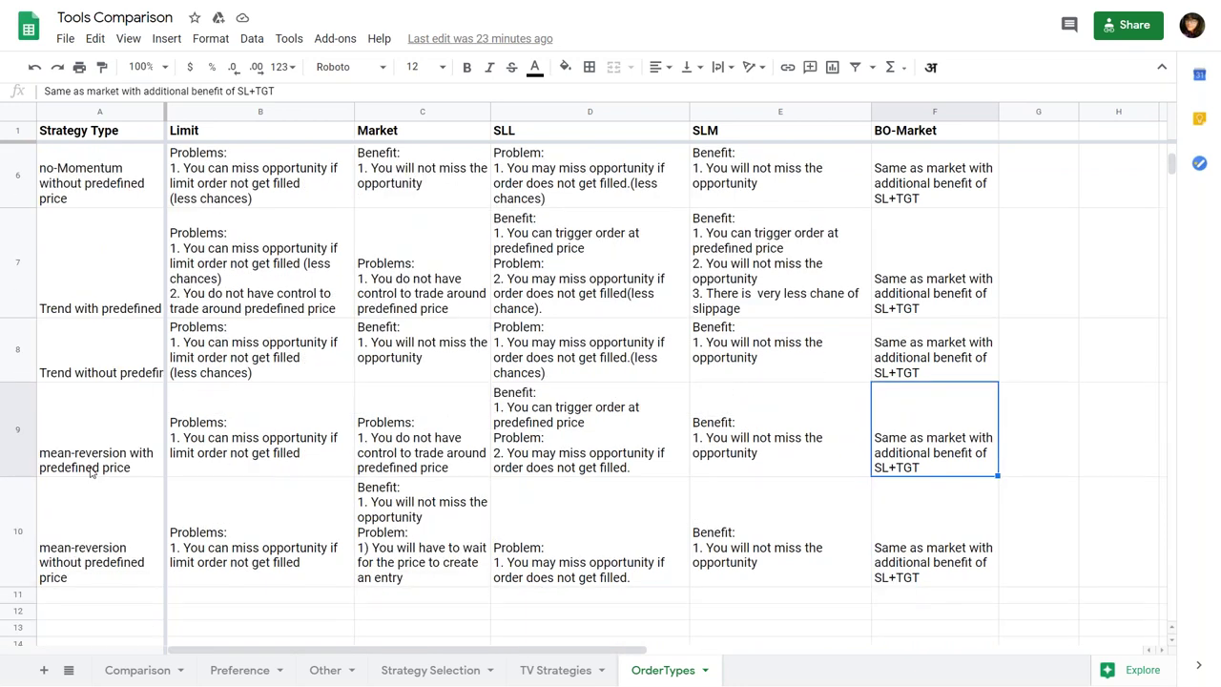
pyautogui.scroll(1, 91, 473)
pyautogui.scroll(3, 92, 472)
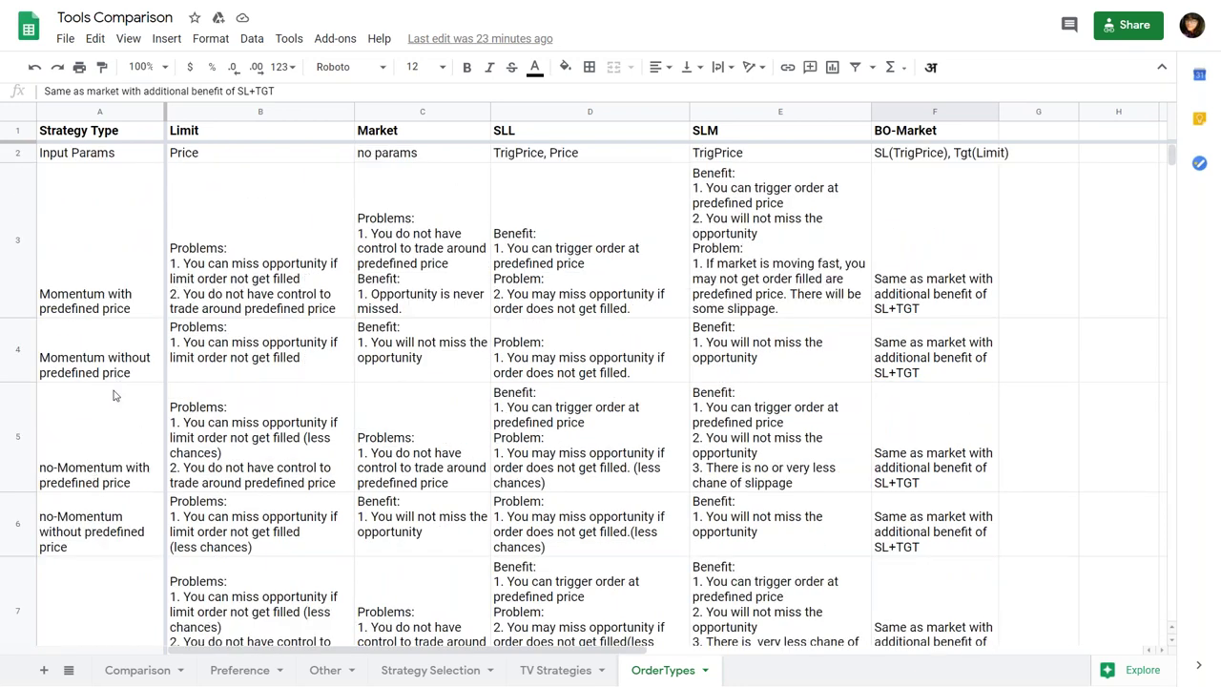
pyautogui.scroll(-2, 111, 474)
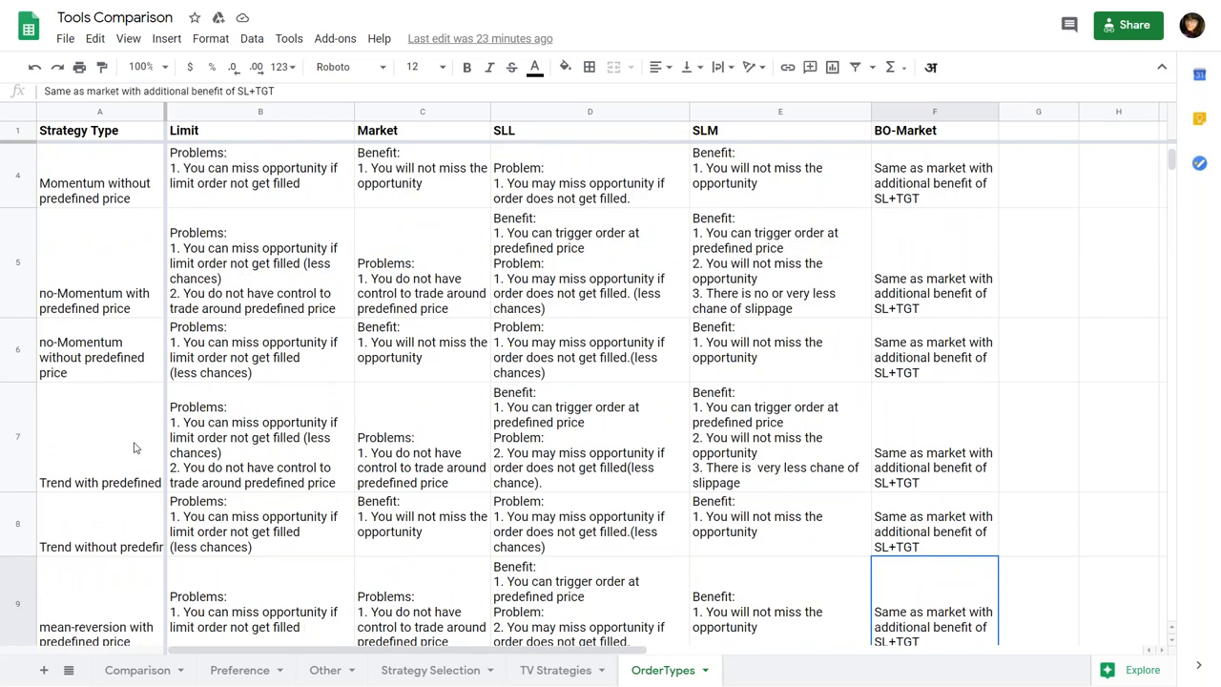
# Compare the Limit, Market and SLL notes for the "Trend with predefined price" strategy type.
pyautogui.click(136, 435)
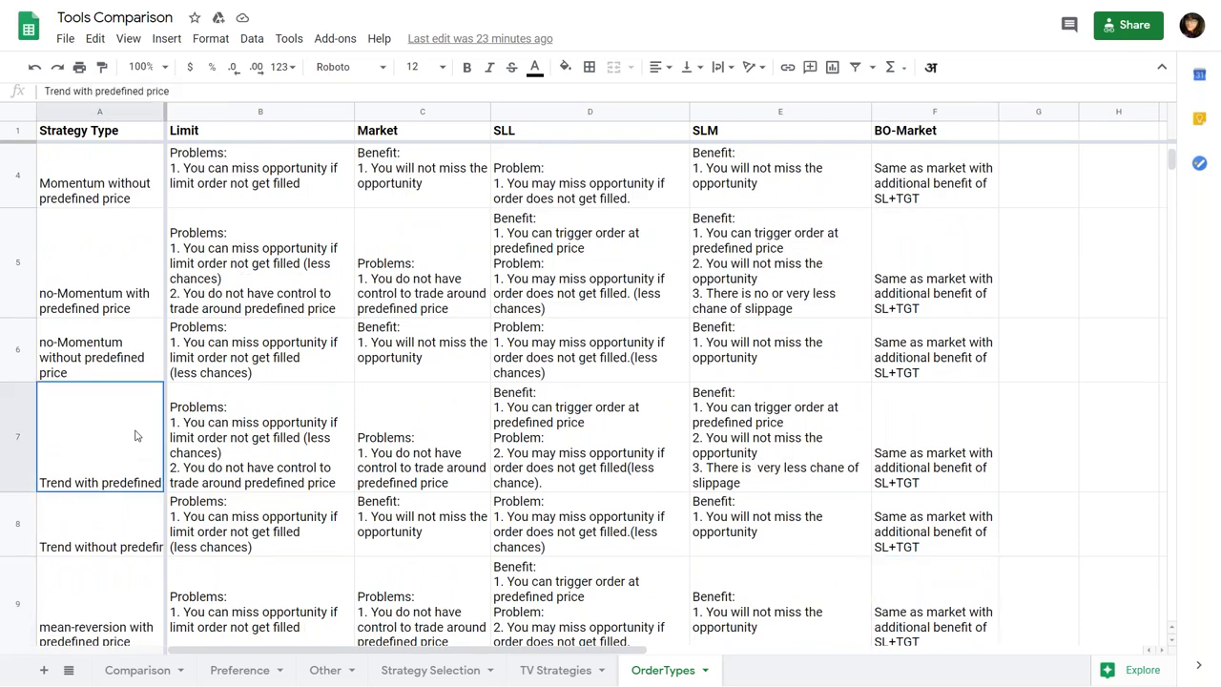
pyautogui.click(241, 435)
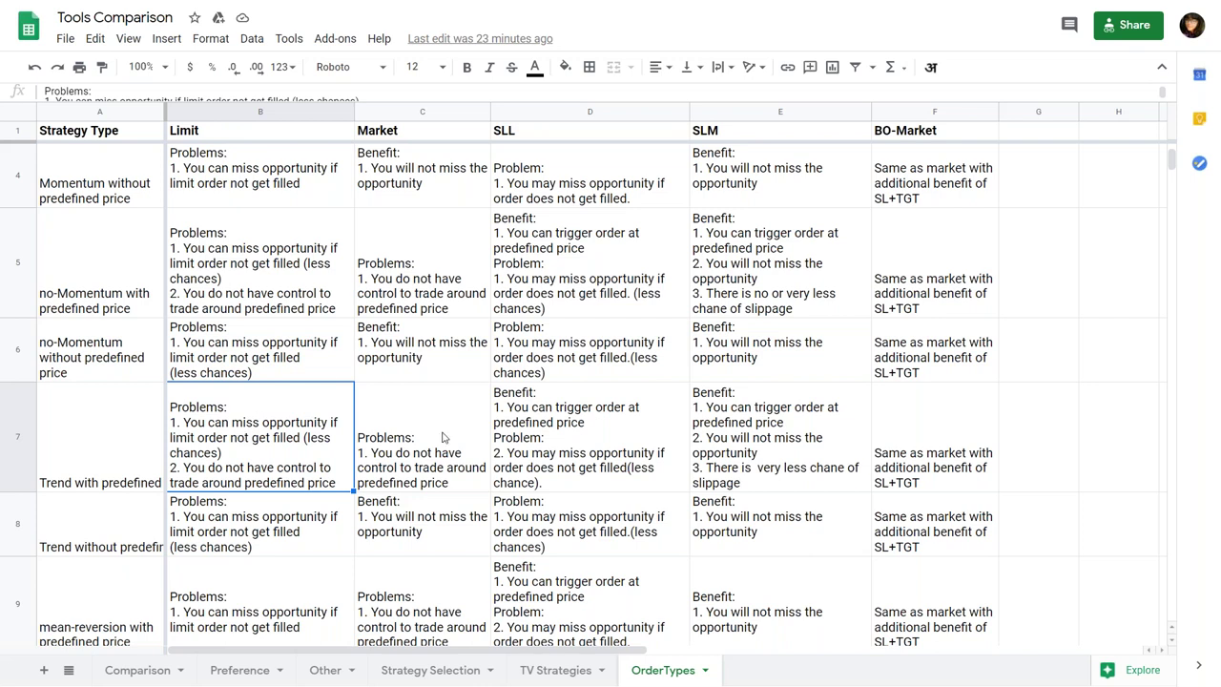
pyautogui.press('Right')
pyautogui.press('Right')
pyautogui.press('Left')
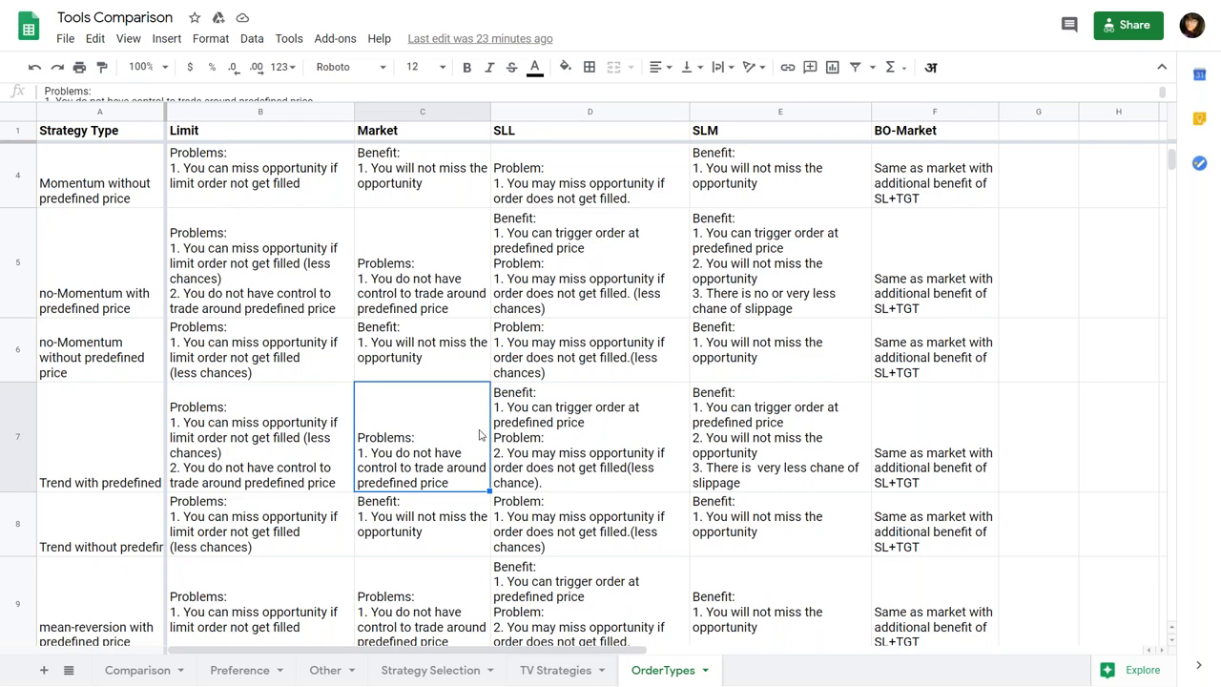
pyautogui.click(574, 406)
pyautogui.click(445, 441)
pyautogui.press('Right')
pyautogui.press('Left')
pyautogui.press('Left')
pyautogui.press('Right')
pyautogui.click(552, 421)
pyautogui.click(482, 431)
pyautogui.click(520, 421)
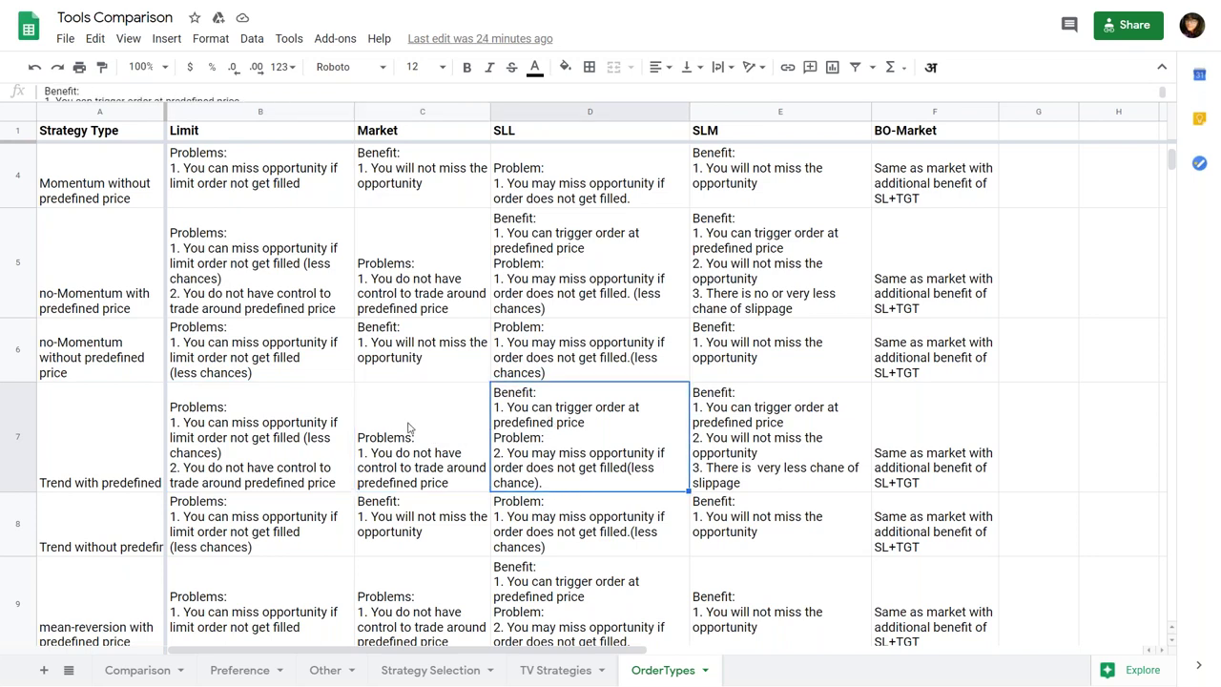
pyautogui.click(292, 435)
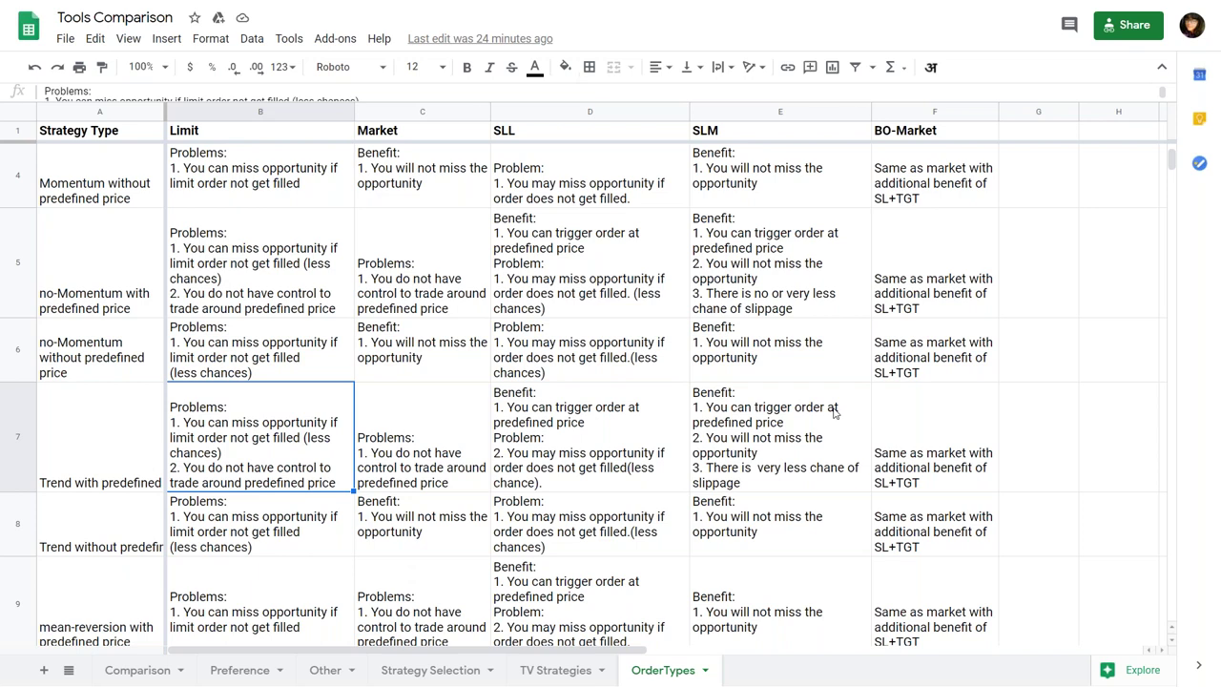
# Leave full screen and go to the Algo Setup slide in the Discovering Great Strategies PDF.
pyautogui.press('F11')
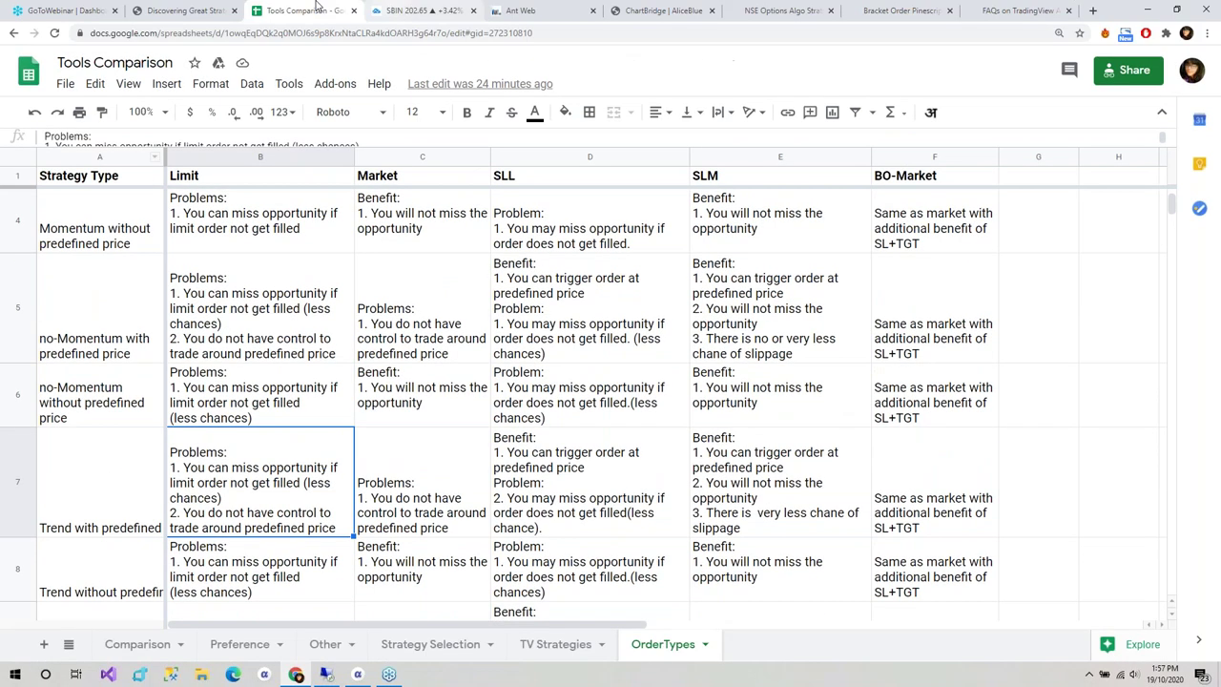
pyautogui.click(186, 11)
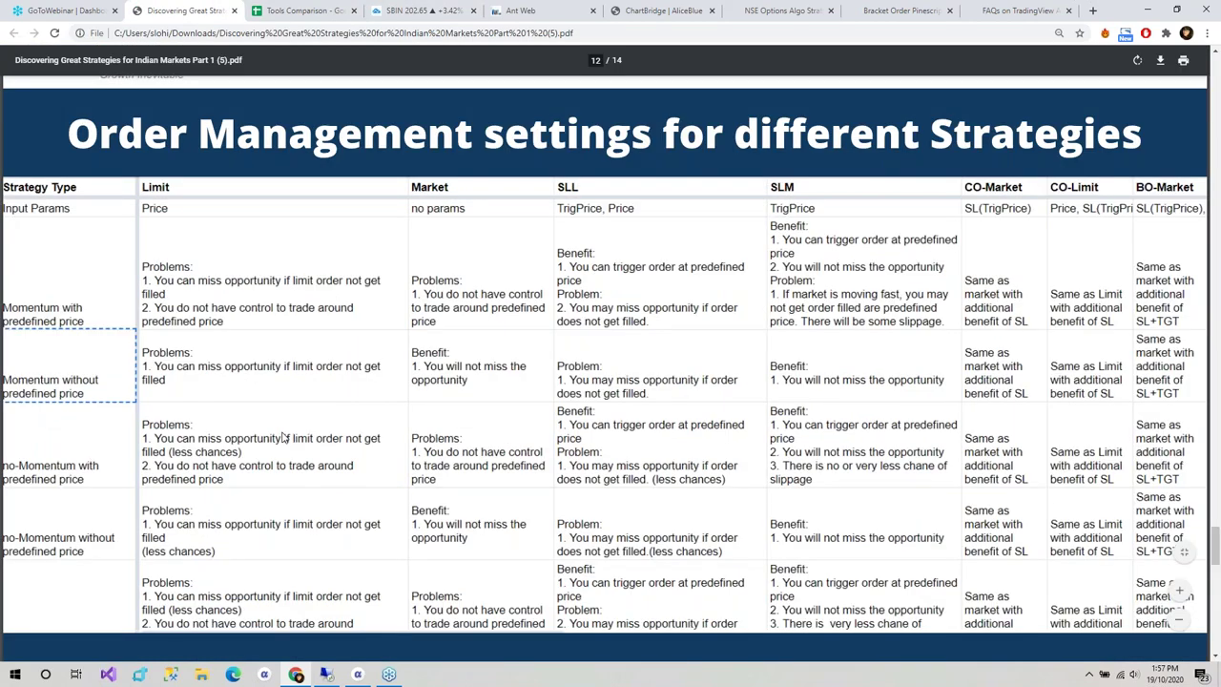
pyautogui.scroll(-1, 280, 431)
pyautogui.scroll(-3, 275, 427)
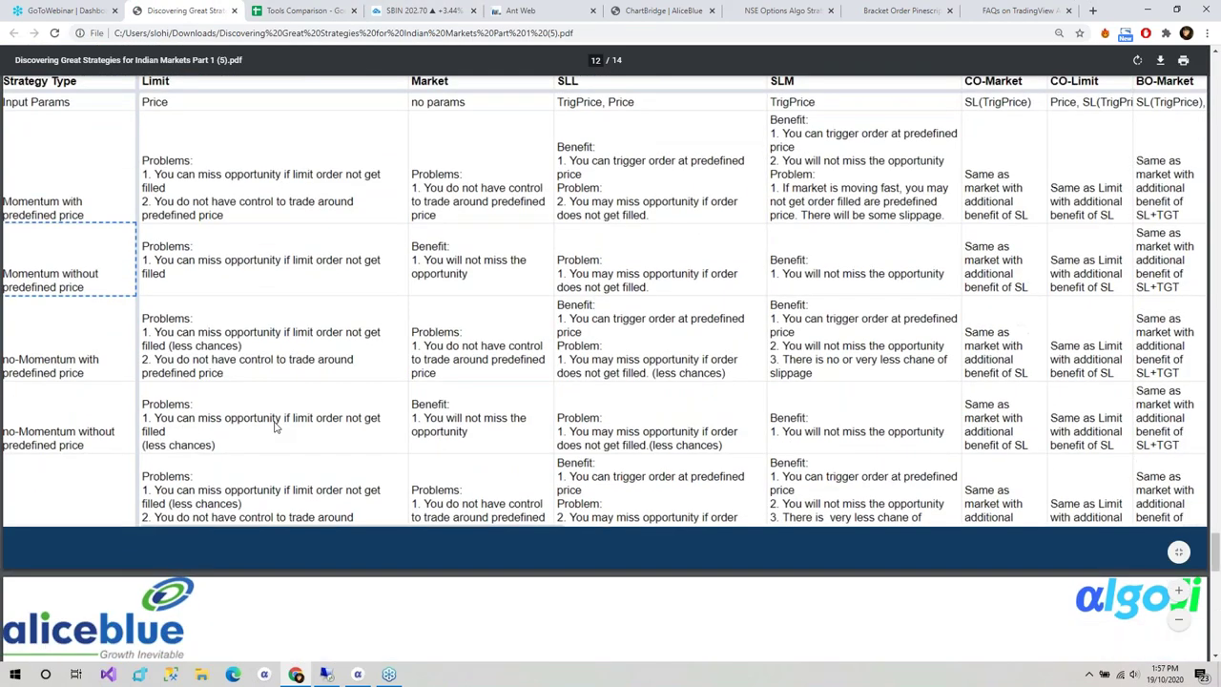
pyautogui.scroll(-5, 275, 427)
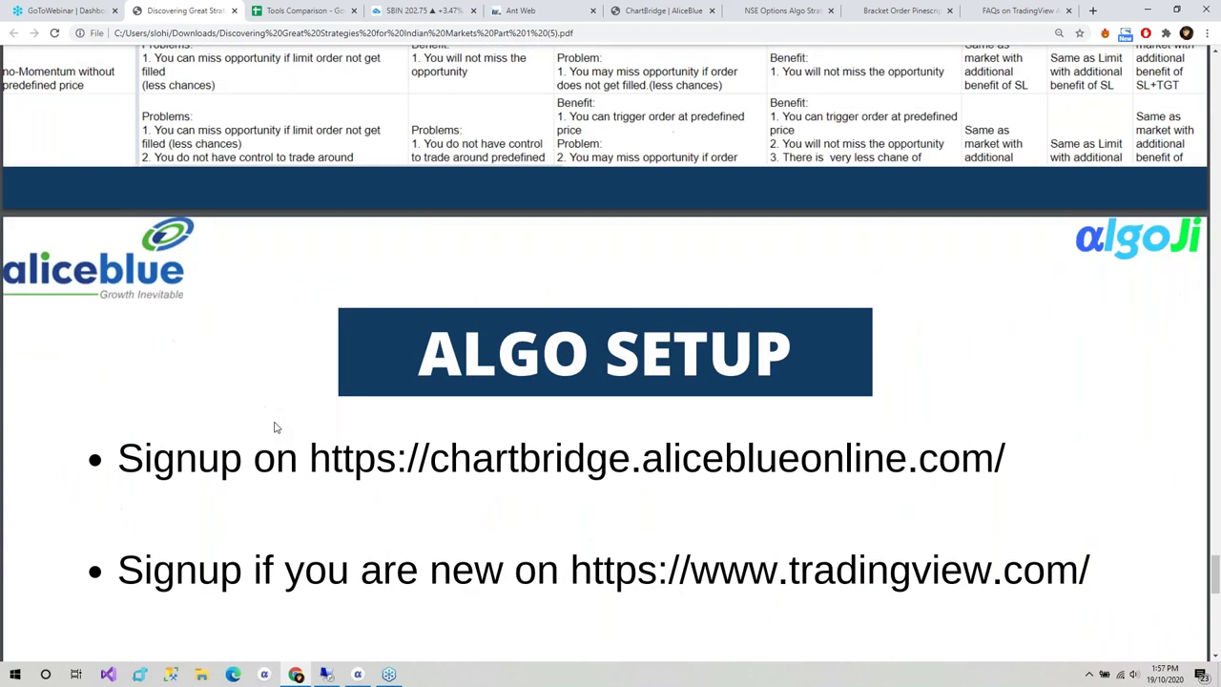
pyautogui.scroll(-1, 275, 428)
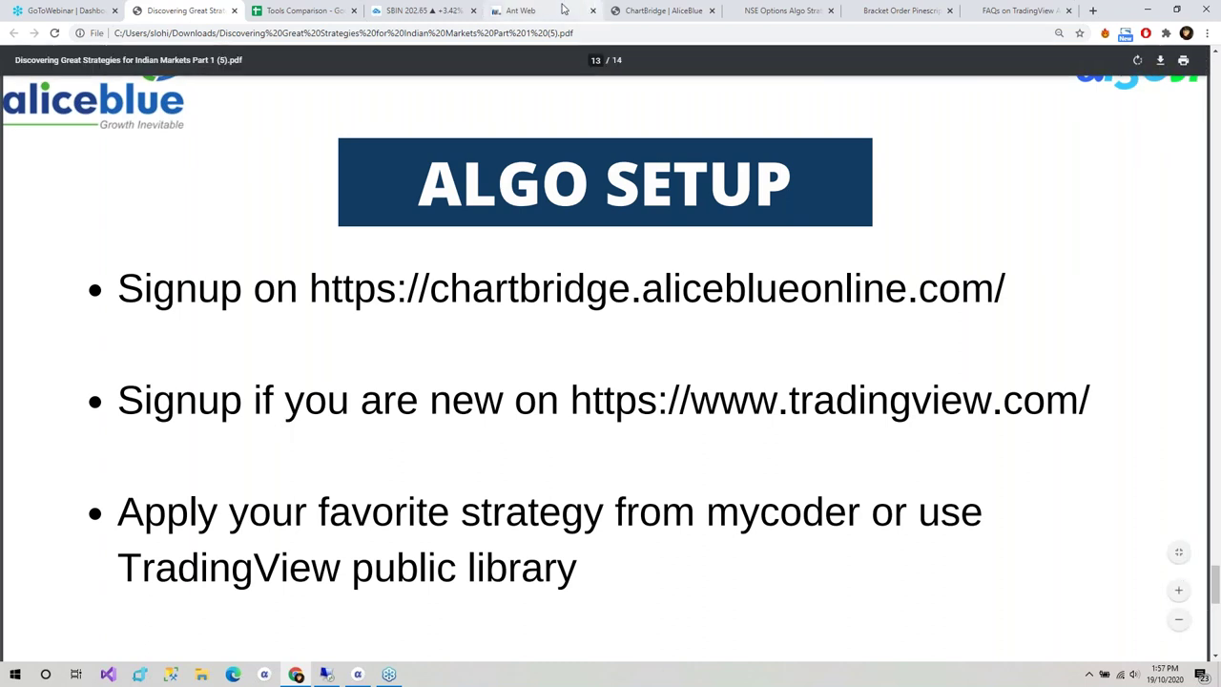
# Look at the ChartBridge website, then return to the Algo Setup slide and point out the TradingView signup bullet.
pyautogui.click(661, 11)
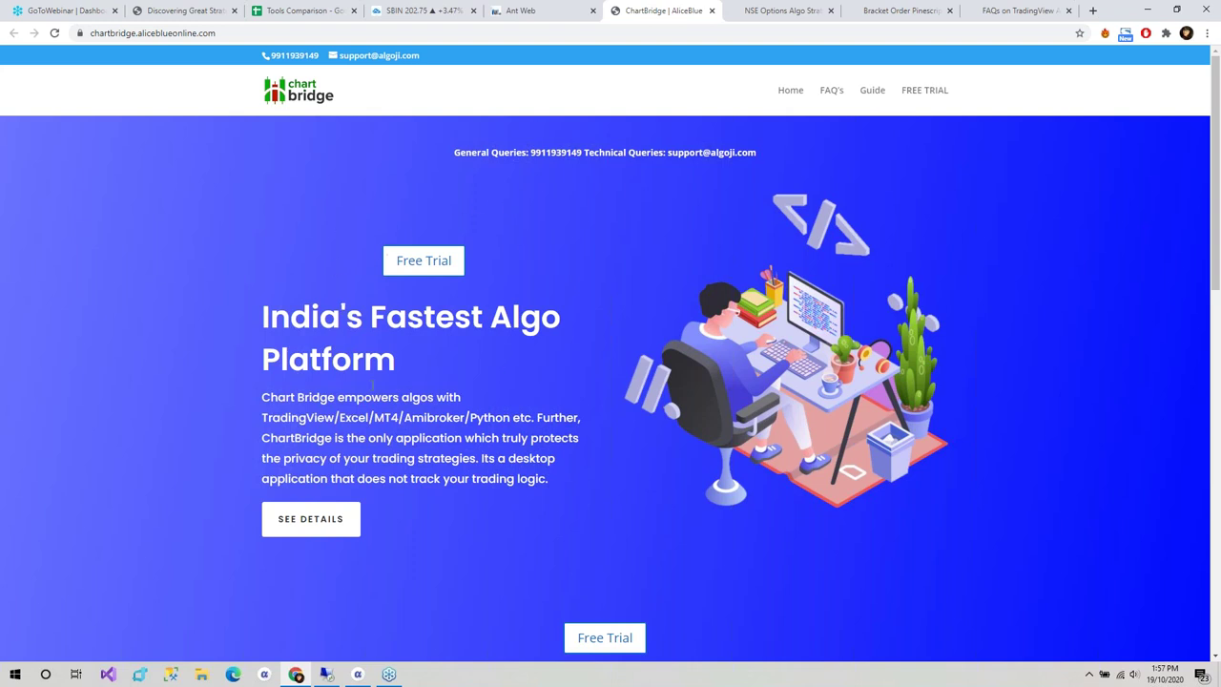
pyautogui.click(195, 10)
pyautogui.moveTo(118, 401); pyautogui.dragTo(436, 444)
pyautogui.click(493, 438)
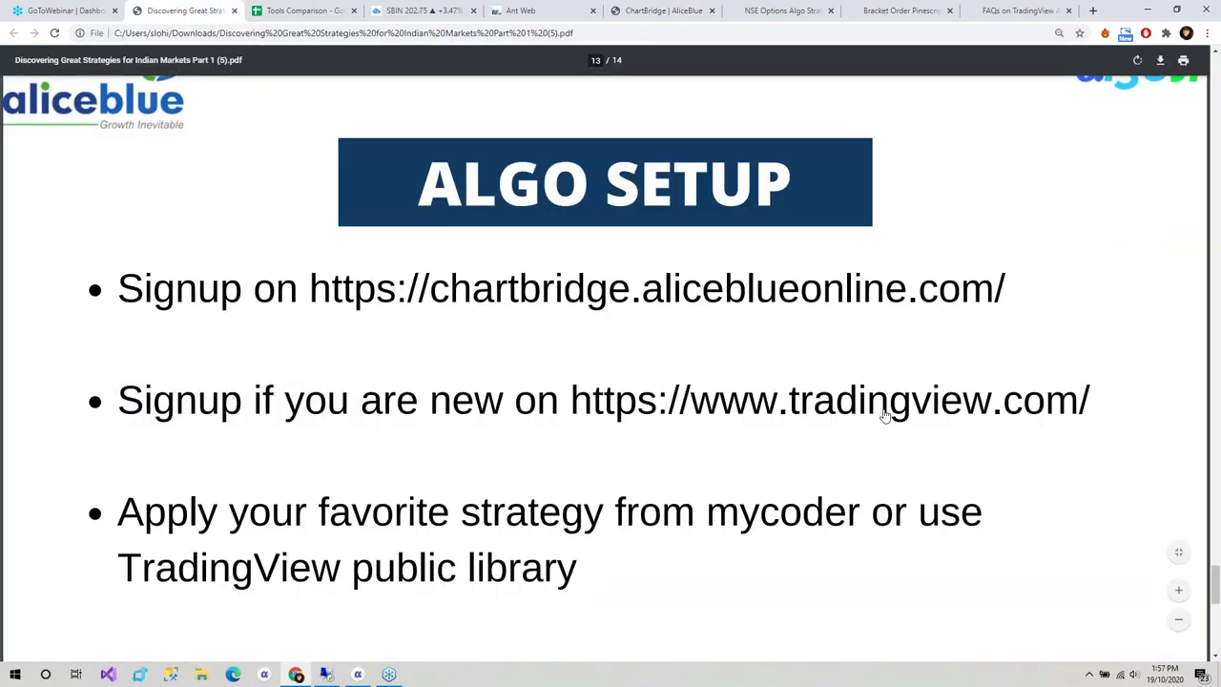
# Switch to the TradingView SBIN chart, dismiss the SBIN alert and look closer at the recent candles.
pyautogui.click(407, 8)
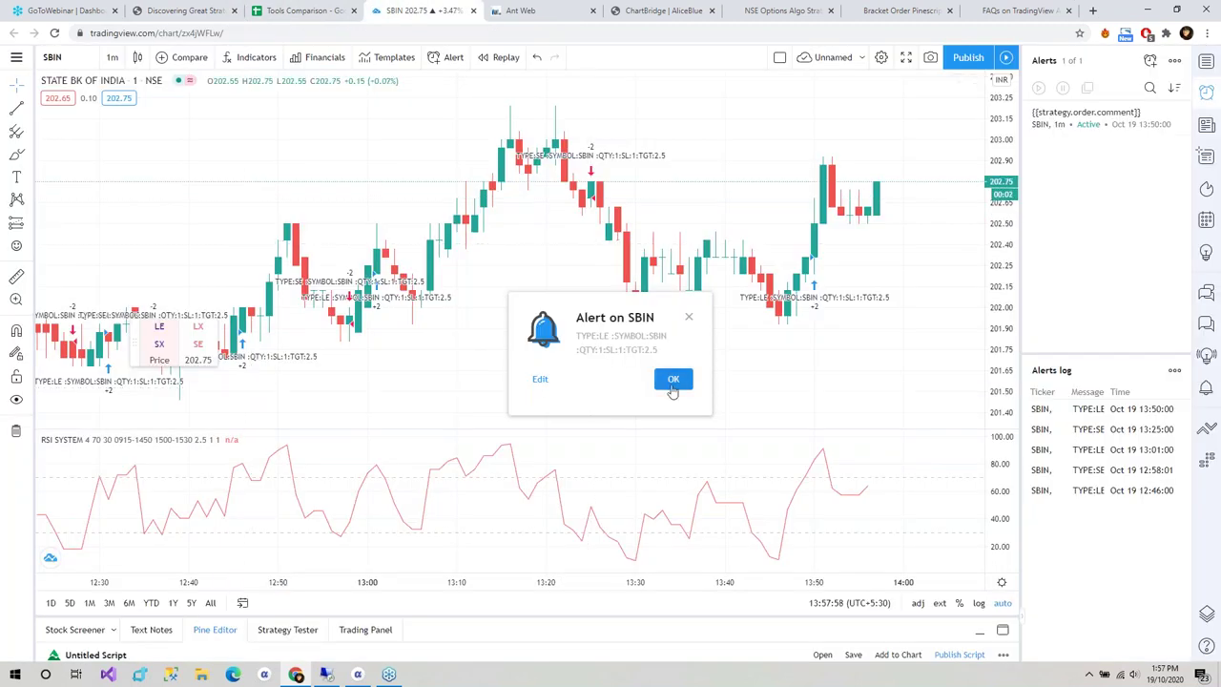
pyautogui.click(674, 381)
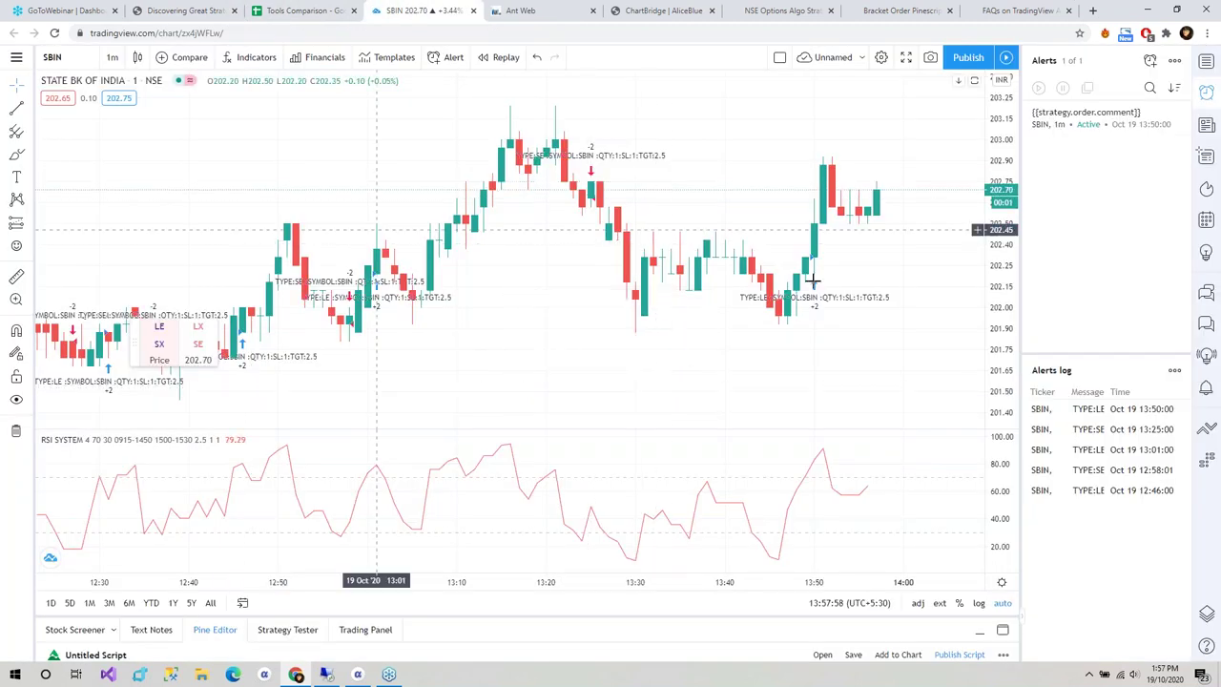
pyautogui.scroll(3, 620, 315)
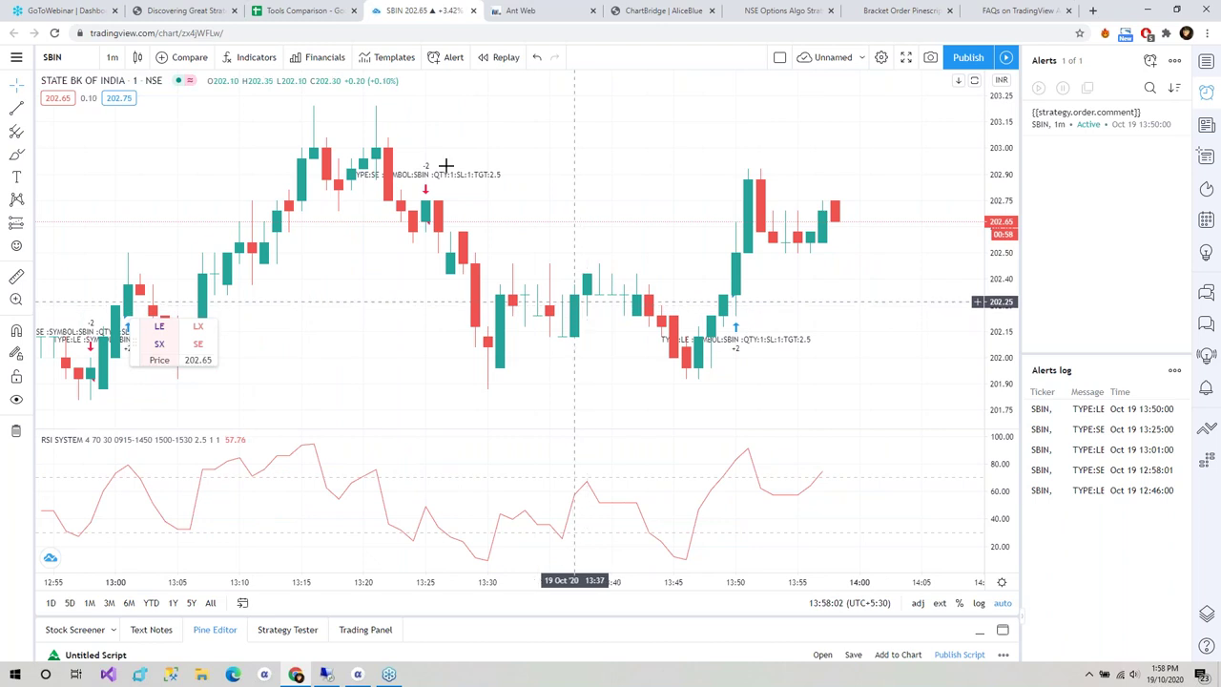
# Return to the Algo Setup slide and highlight the bullet about applying a strategy from mycoder or the TradingView public library.
pyautogui.click(195, 10)
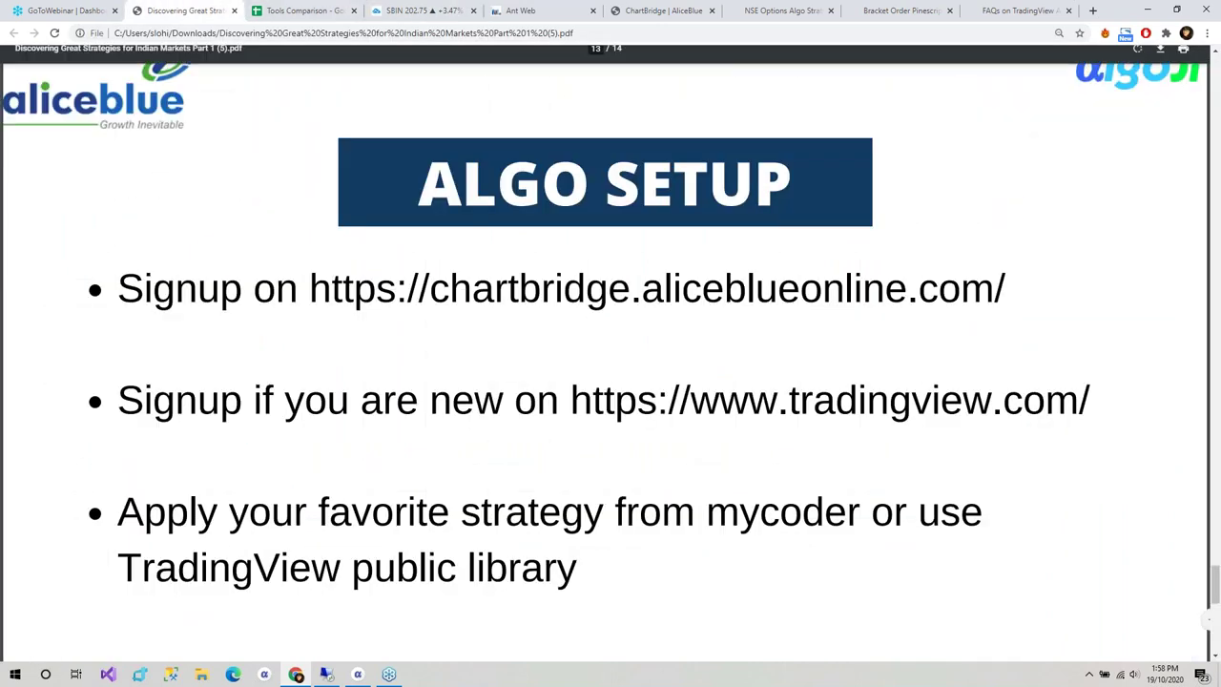
pyautogui.scroll(-1, 245, 481)
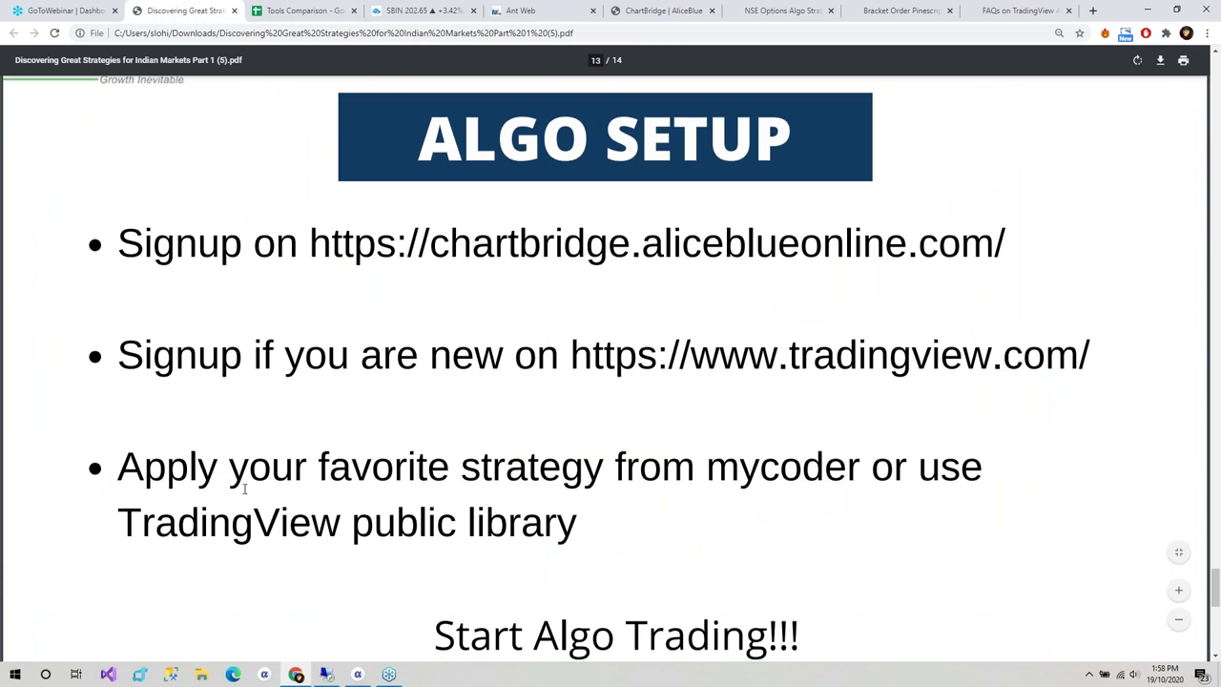
pyautogui.scroll(-1, 244, 488)
pyautogui.scroll(1, 244, 488)
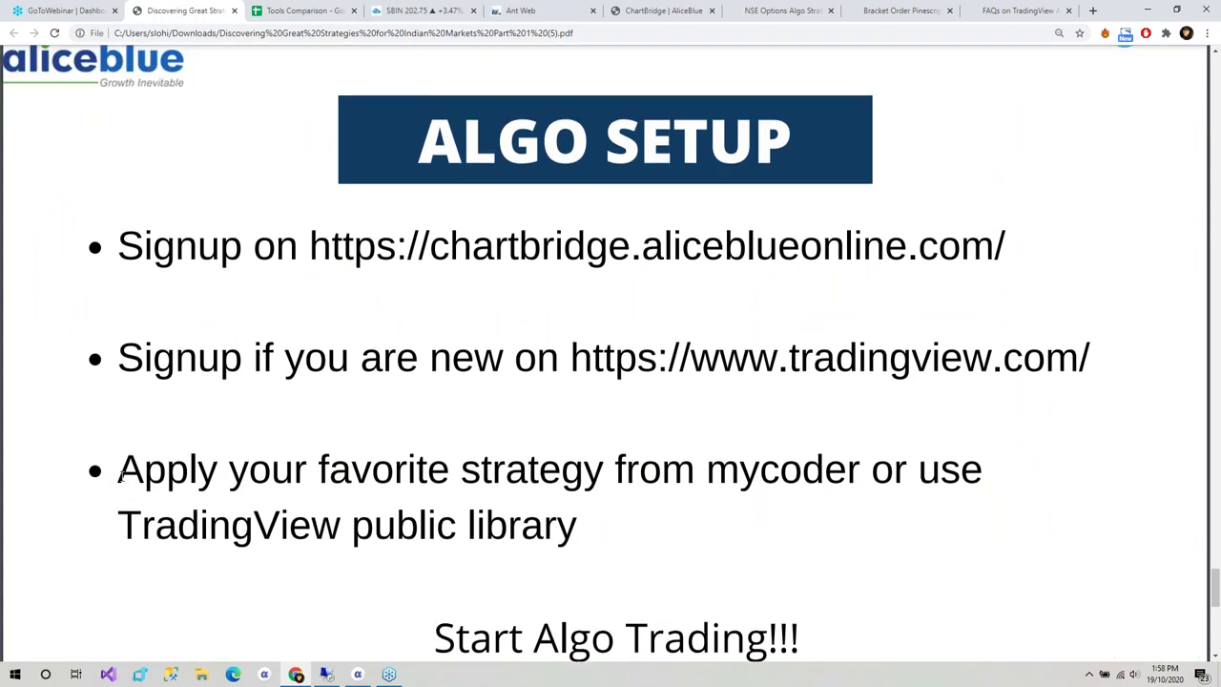
pyautogui.moveTo(118, 470); pyautogui.dragTo(836, 494)
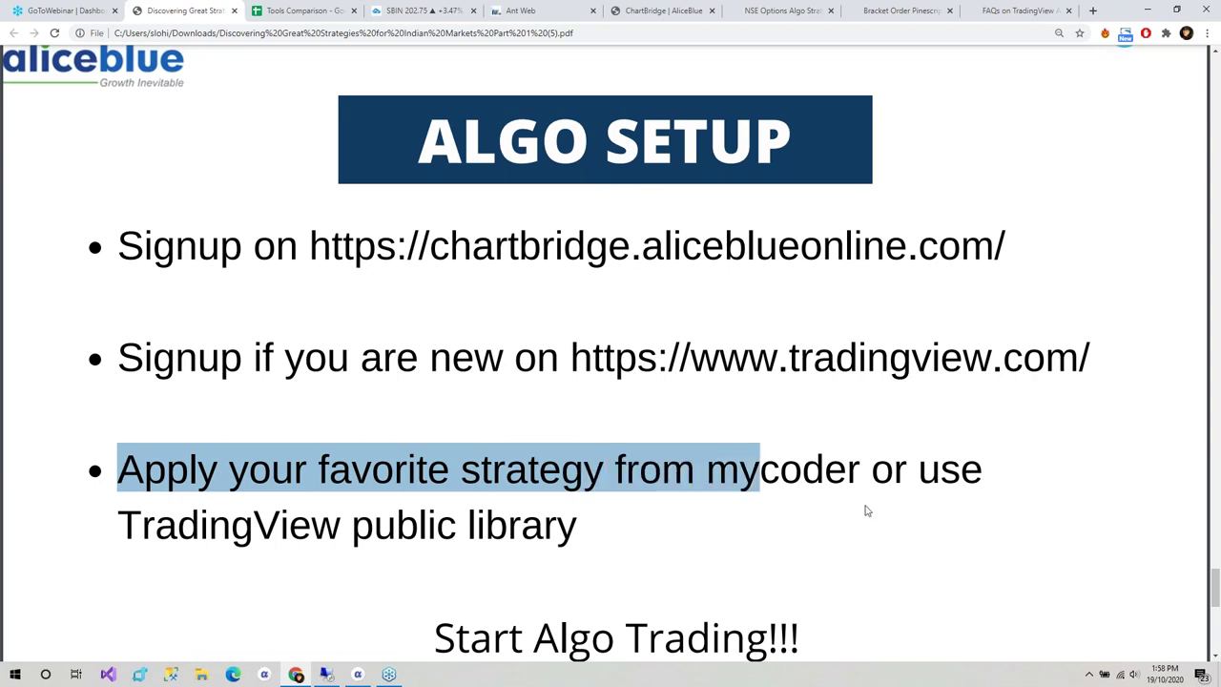
pyautogui.click(864, 511)
pyautogui.moveTo(586, 527); pyautogui.dragTo(156, 525)
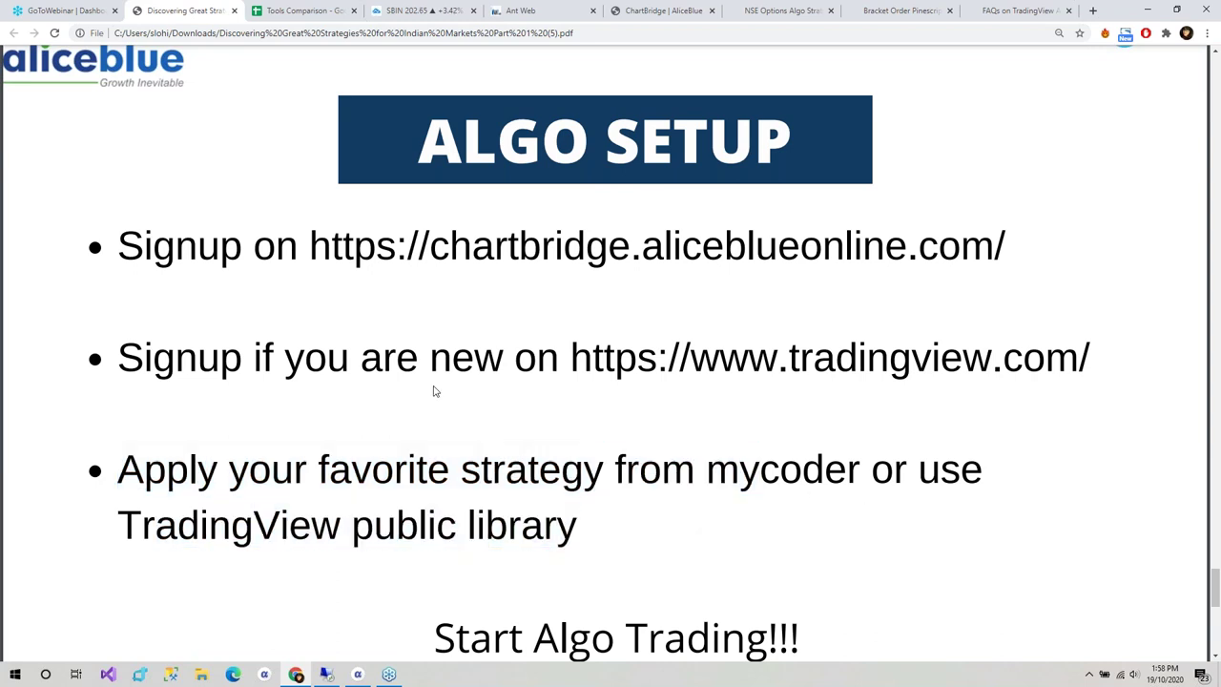